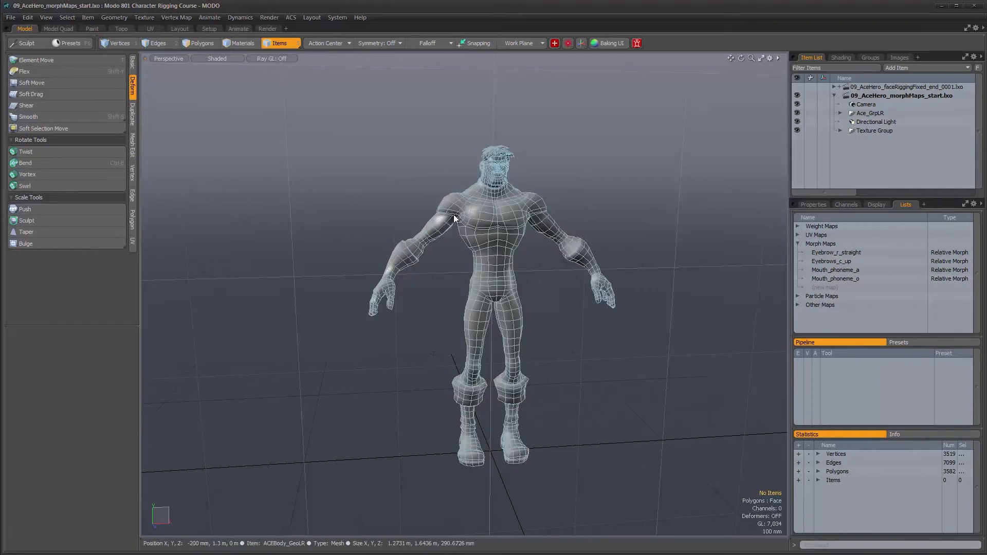
Step: Preview the Eyebrow_r_straight, Eyebrows_c_up and Mouth_phoneme_a morph maps on a close-up of the character's face
alt+shift+drag(504, 180, 455, 257)
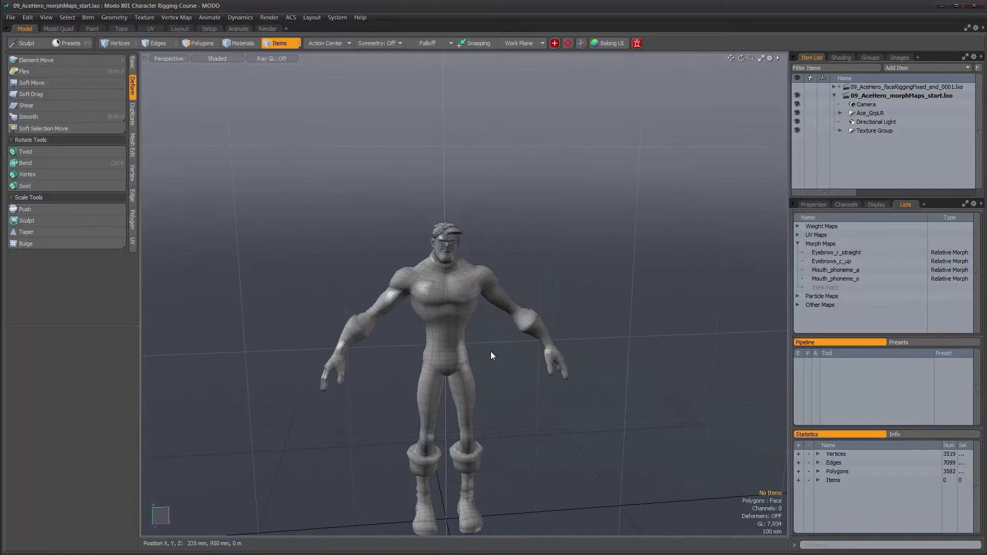
alt+drag(516, 341, 492, 315)
ctrl+alt+drag(493, 309, 544, 260)
alt+shift+drag(544, 252, 600, 328)
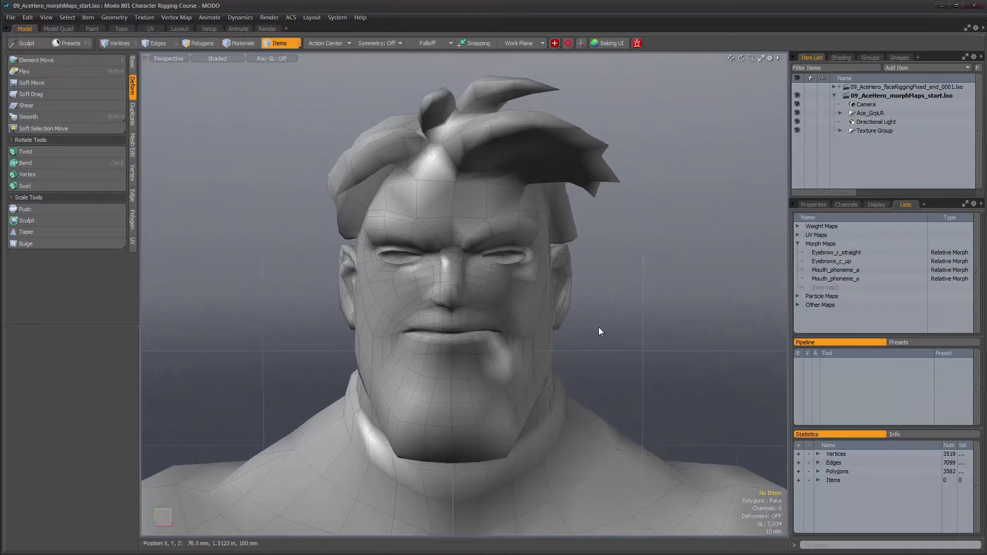
click(823, 252)
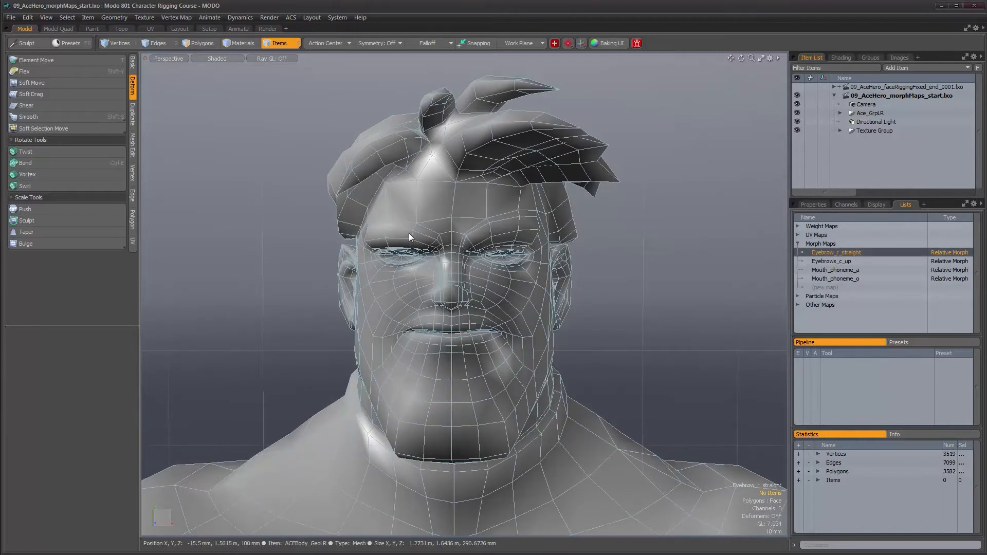
click(824, 262)
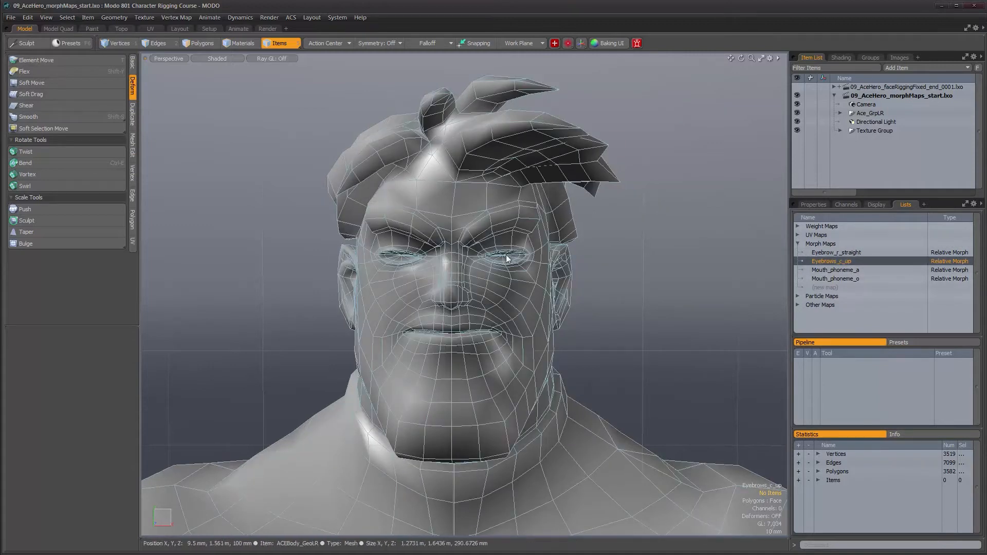
click(837, 269)
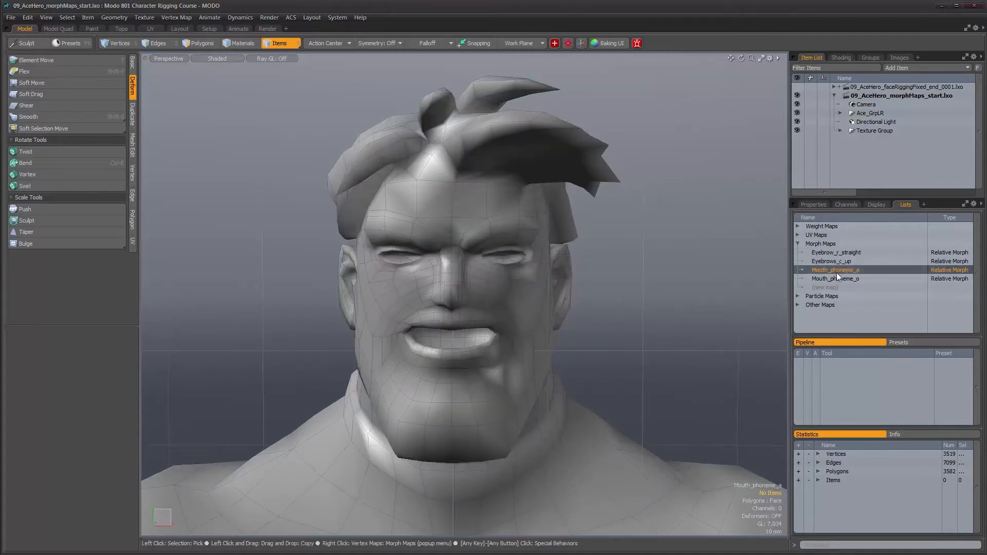
Step: Examine the Mouth_phoneme_o morph map on the character's face from the front and at an angle
click(837, 278)
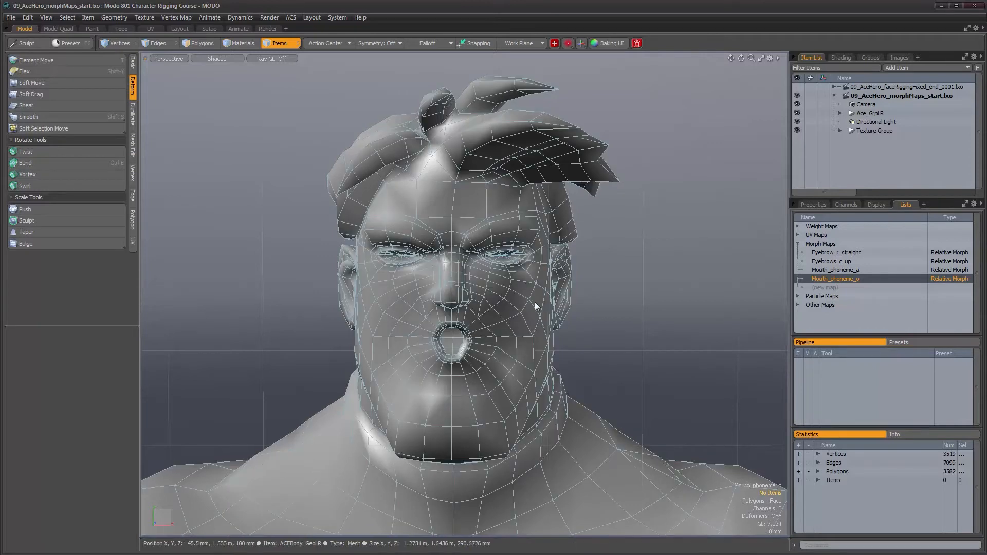
scroll(529, 306, up, 3)
alt+drag(547, 373, 605, 375)
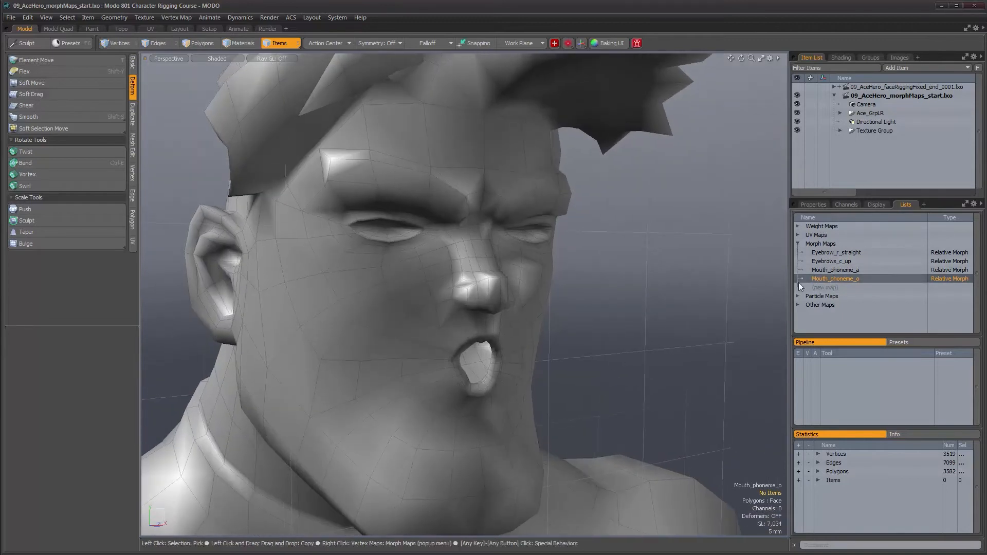
alt+drag(594, 330, 547, 327)
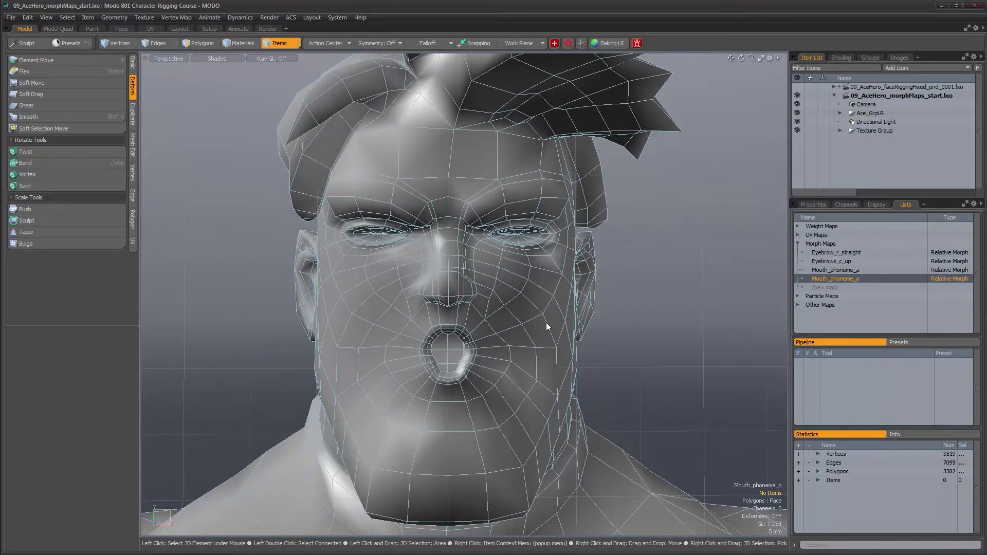
alt+drag(546, 323, 591, 283)
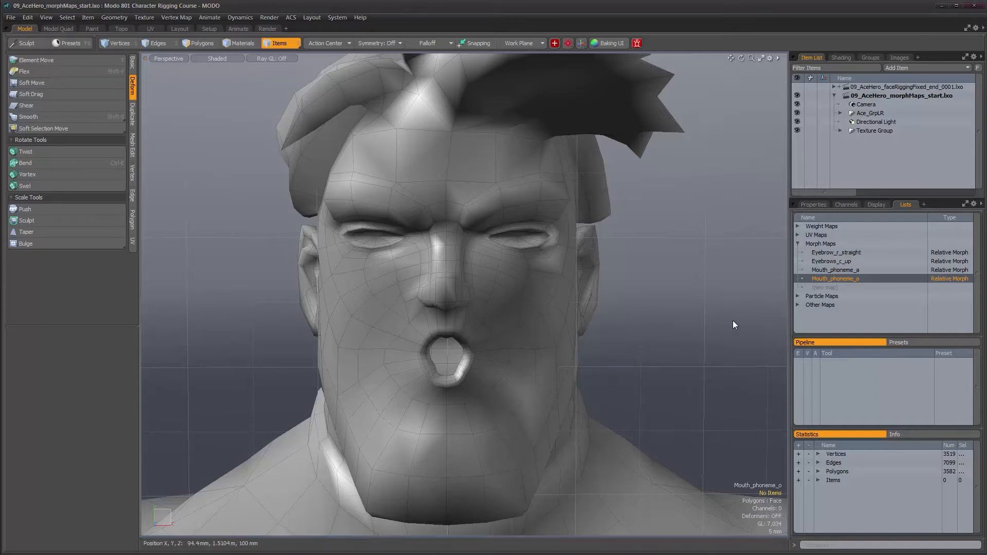
alt+drag(580, 304, 579, 299)
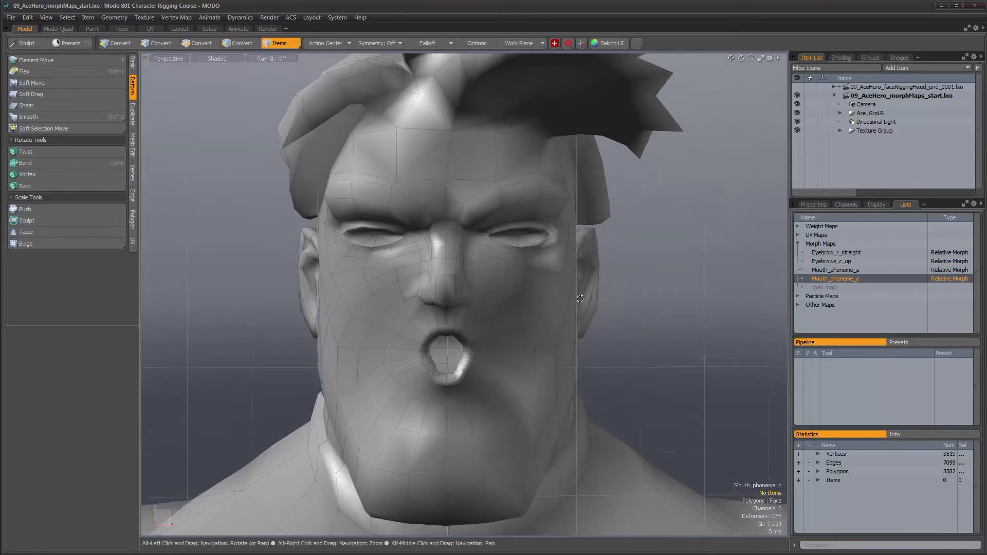
Step: Compare the Eyebrows_c_up and Eyebrow_r_straight morph maps, ending with Eyebrow_r_straight active on the face
click(839, 261)
click(834, 253)
click(834, 259)
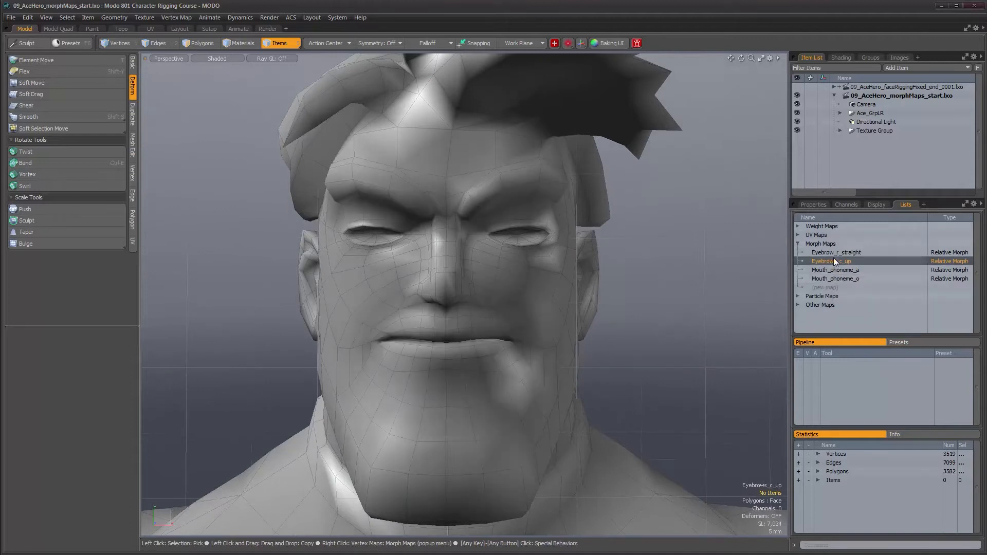
click(832, 253)
alt+drag(617, 265, 617, 350)
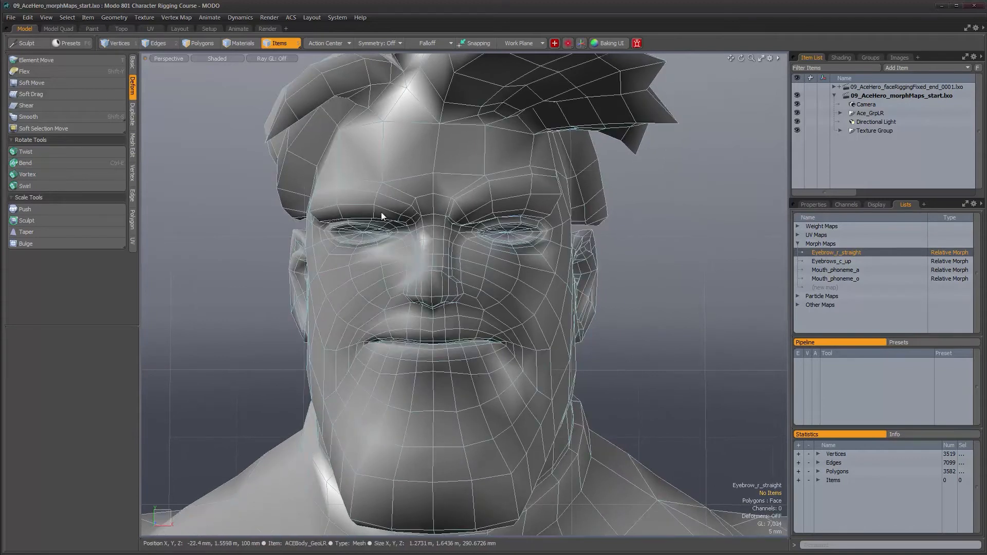
alt+drag(417, 227, 430, 266)
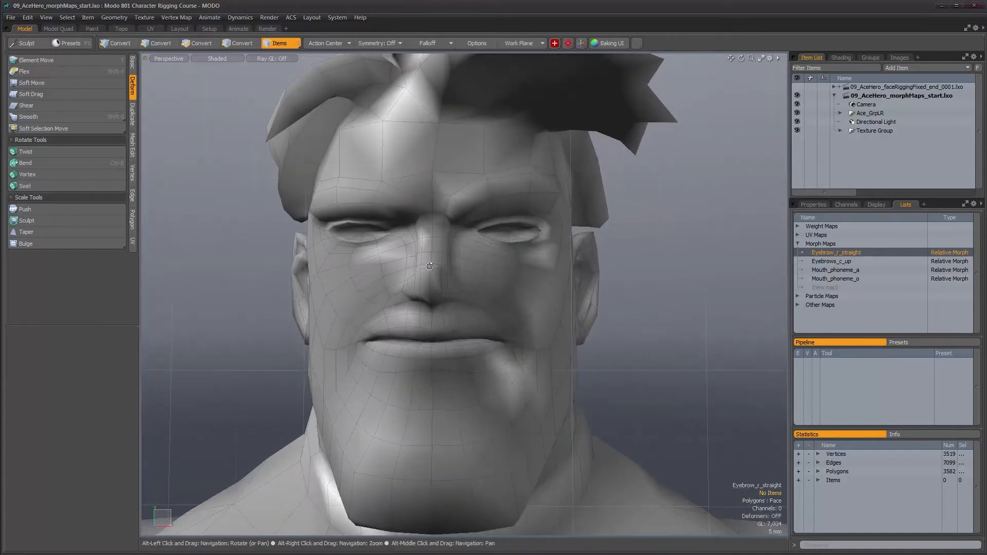
click(819, 254)
click(819, 254)
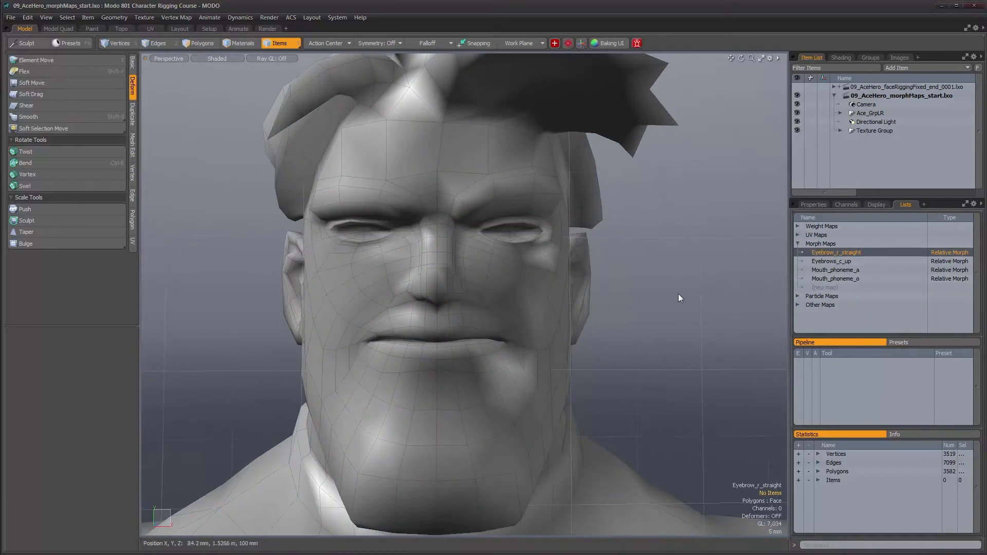
alt+drag(386, 211, 378, 216)
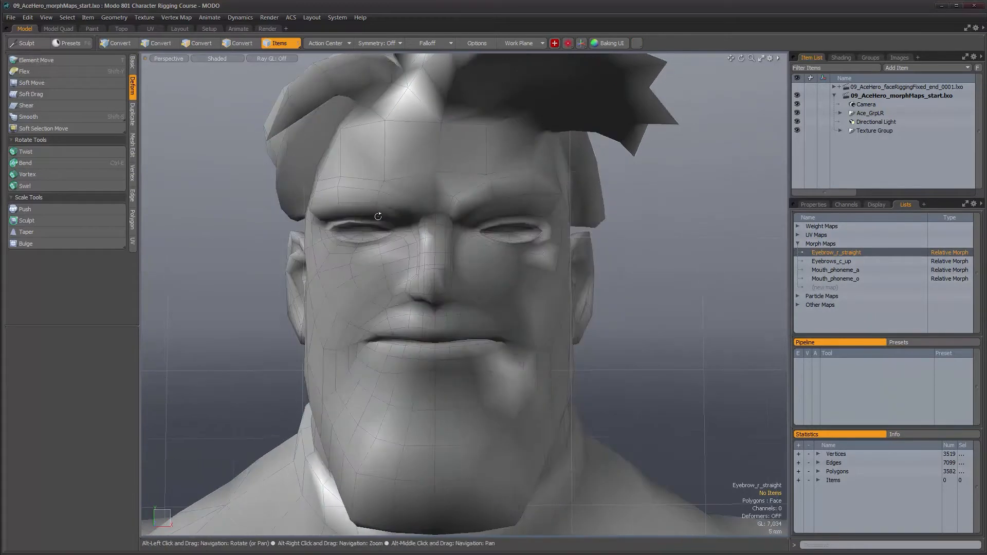
Step: Select the ACEBody_GeoLR body mesh and turn on symmetry across the X axis
click(563, 324)
alt+drag(685, 373, 597, 348)
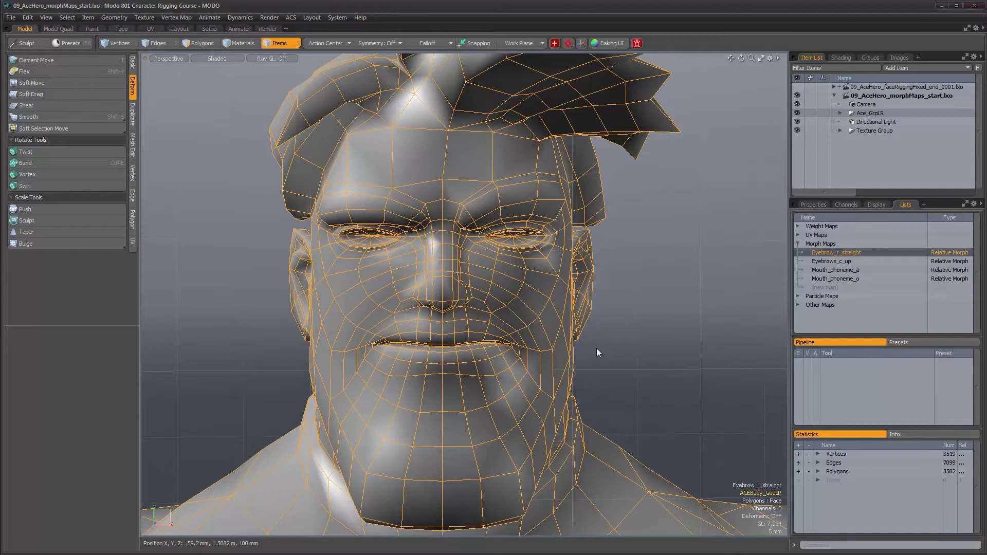
click(176, 17)
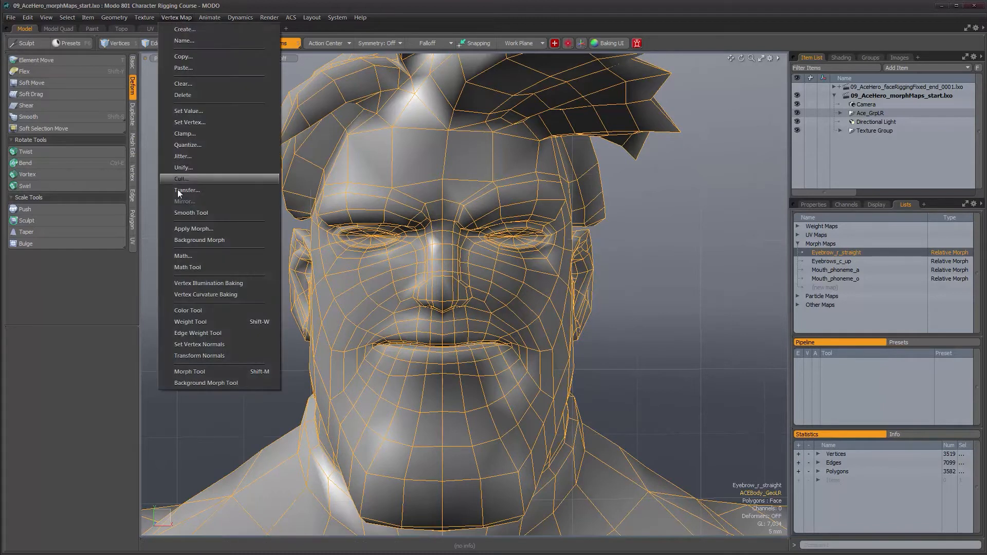
click(334, 9)
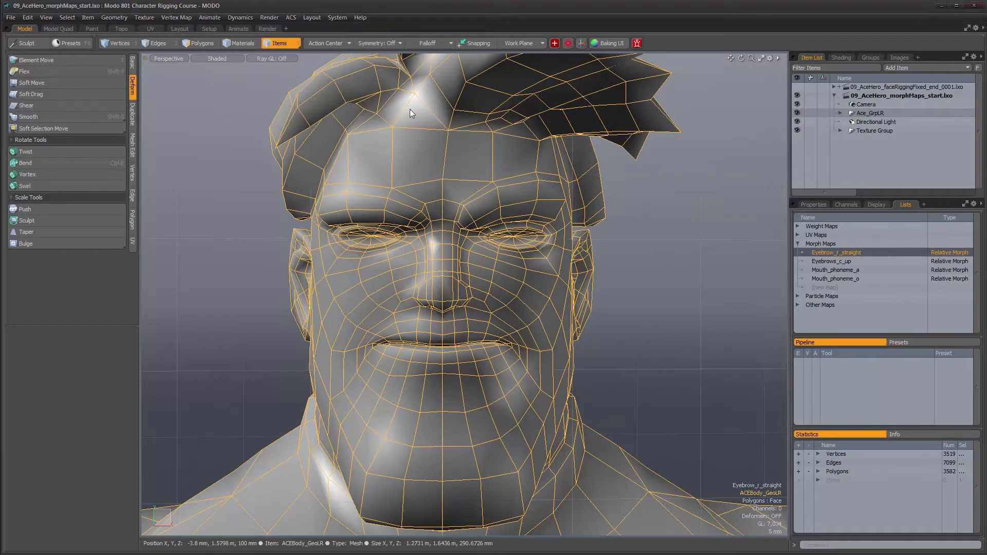
click(381, 44)
click(383, 53)
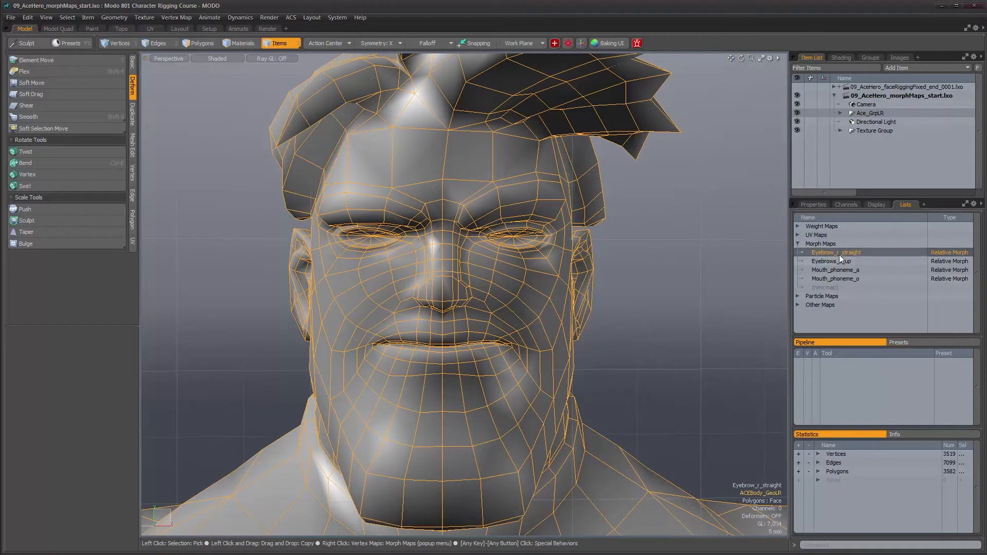
Step: Mirror the Eyebrow_r_straight vertex map into a destination map named Eyebrow_l_straight
click(174, 17)
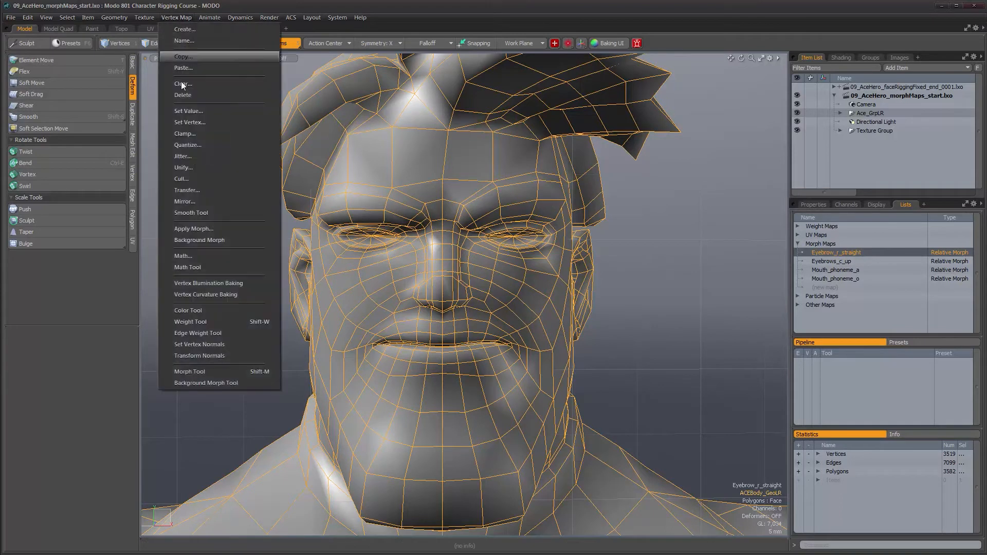
click(203, 201)
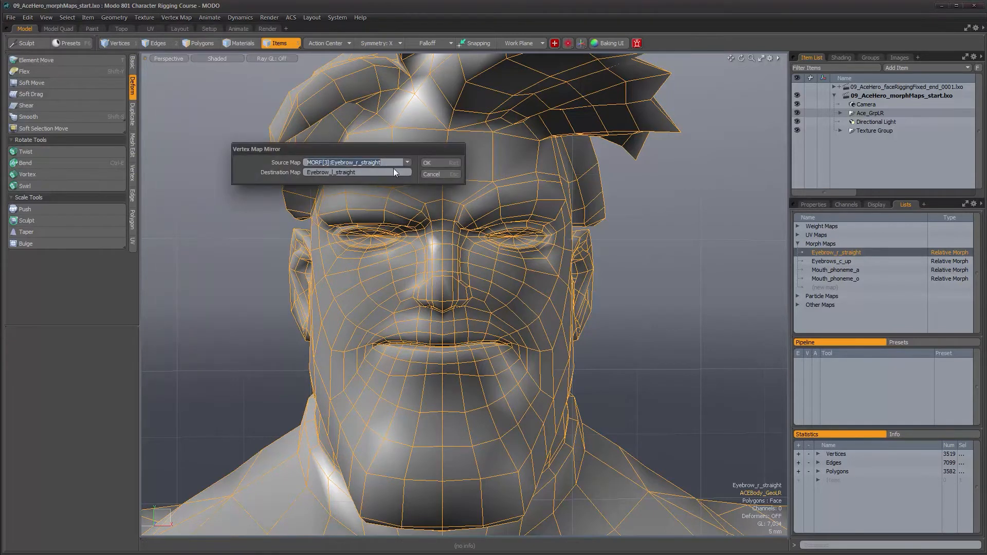
click(407, 164)
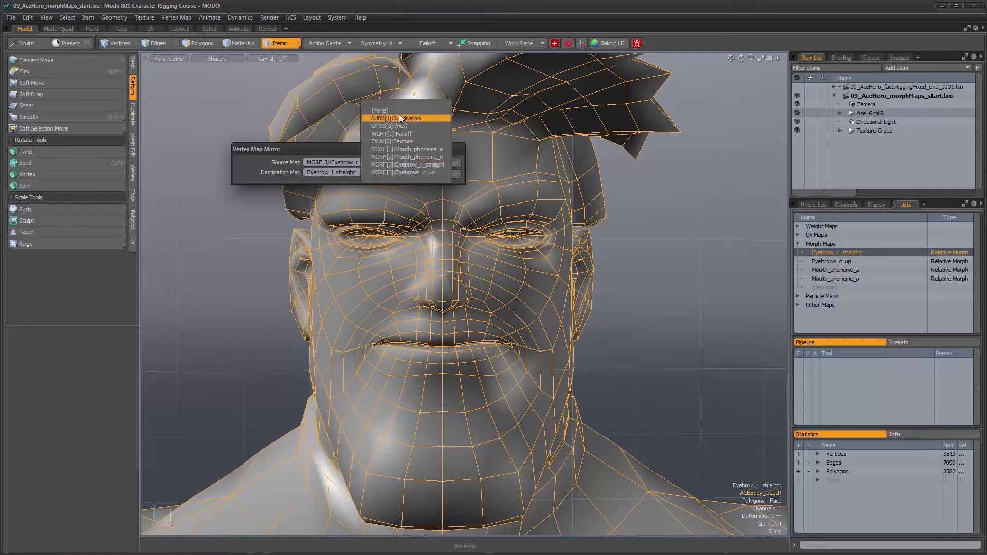
click(405, 164)
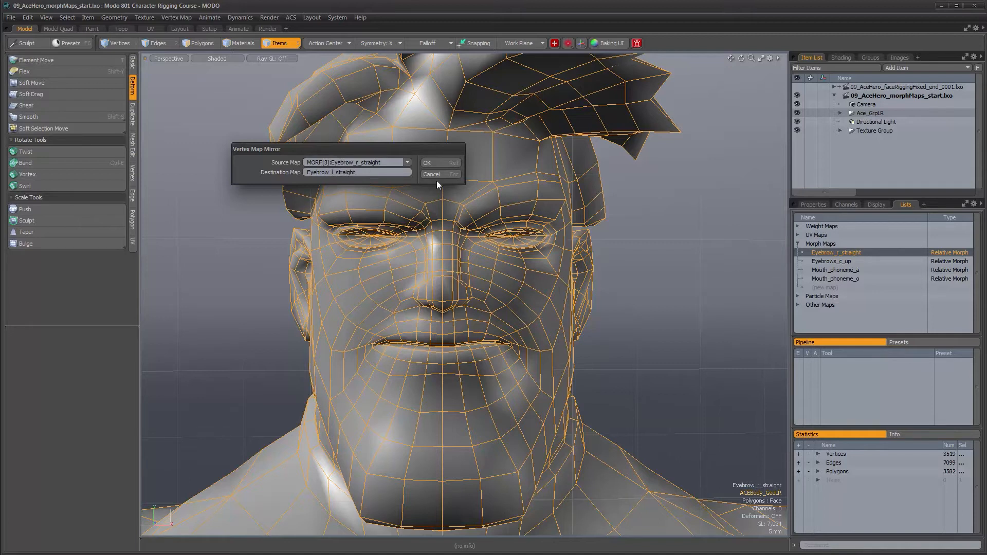
click(436, 163)
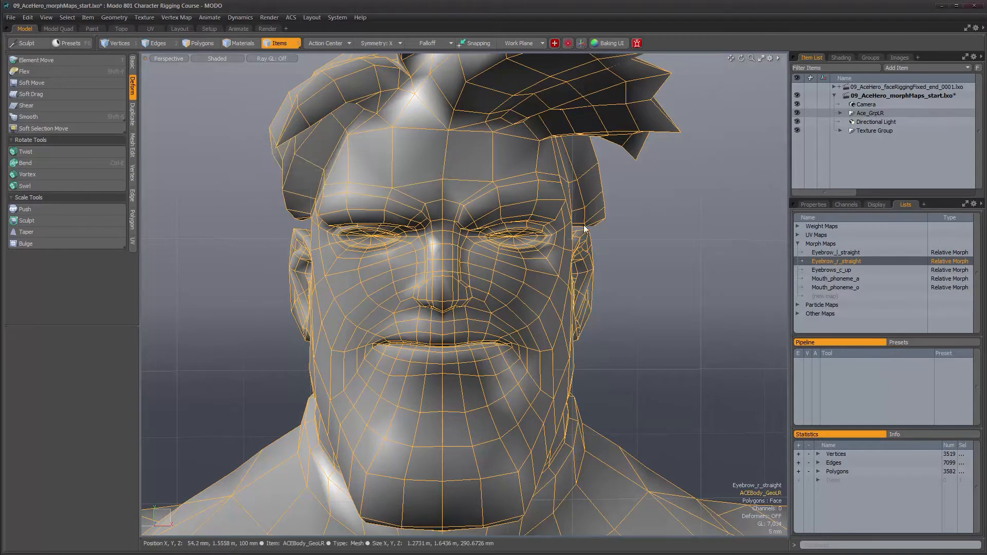
Step: Compare the Eyebrow_l_straight and Eyebrow_r_straight morph maps on the face, ending with no morph map active
click(834, 251)
alt+drag(492, 222, 563, 265)
alt+drag(631, 327, 653, 324)
click(829, 259)
click(829, 254)
click(831, 259)
click(830, 255)
click(831, 262)
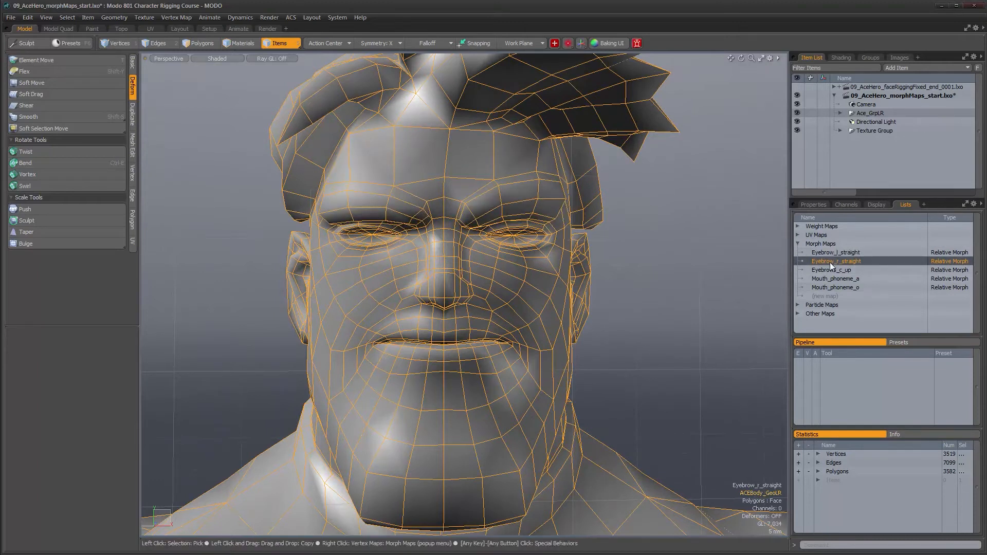
click(829, 263)
mouse_move(628, 288)
alt+mouse_down()
mouse_move(642, 289)
mouse_move(631, 282)
alt+mouse_up()
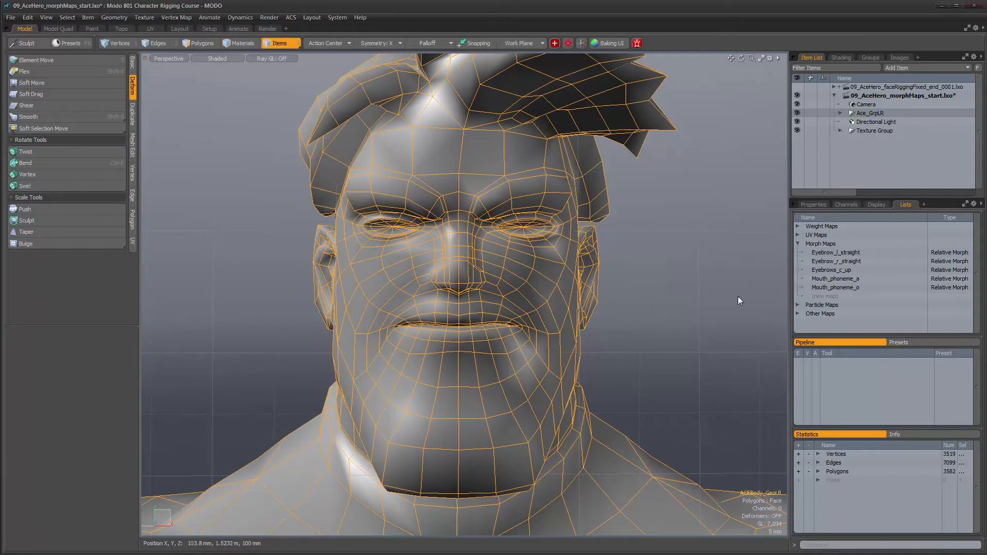
Step: Activate the Eyebrows_c_up morph map and examine how both eyebrows are shaped from several angles
click(818, 269)
alt+drag(656, 309, 612, 294)
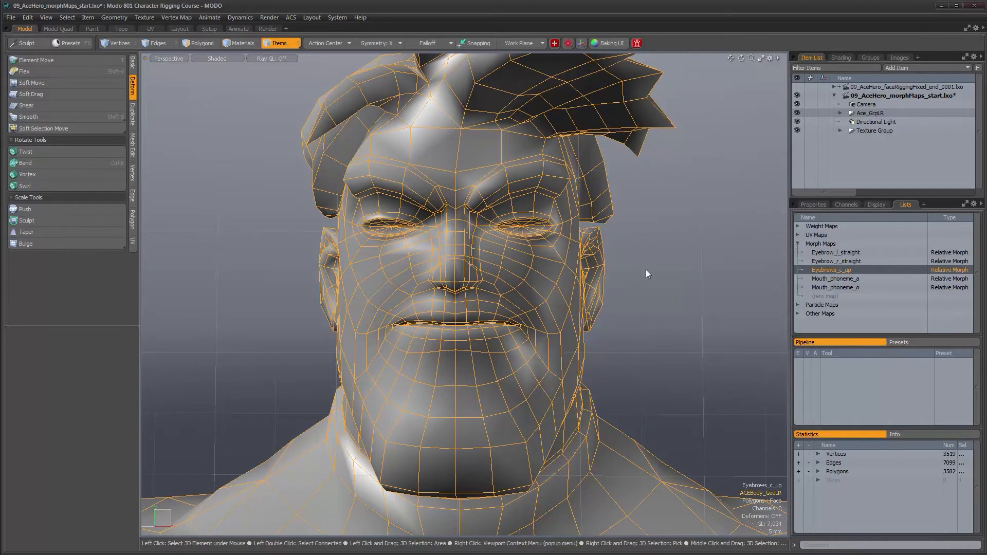
alt+drag(646, 270, 640, 291)
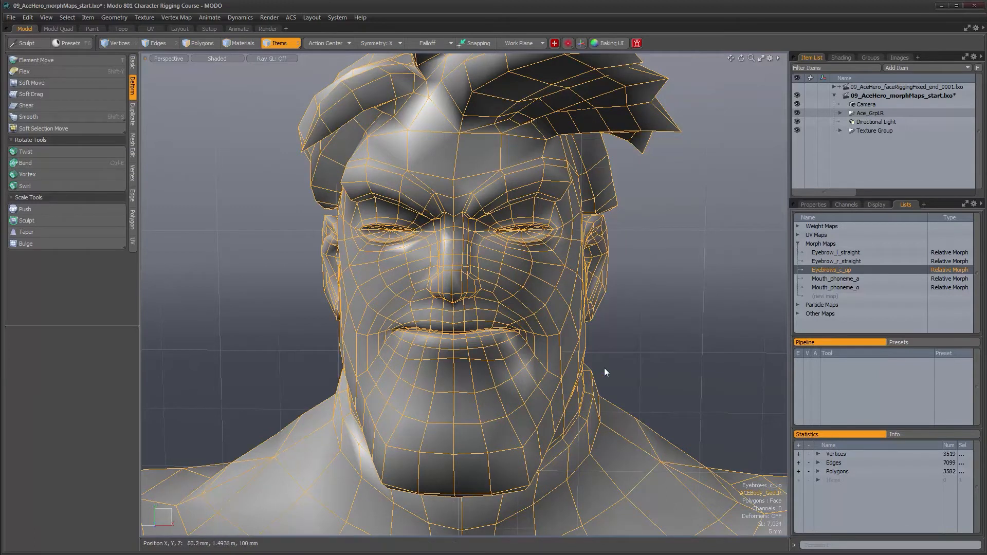
alt+drag(591, 359, 533, 310)
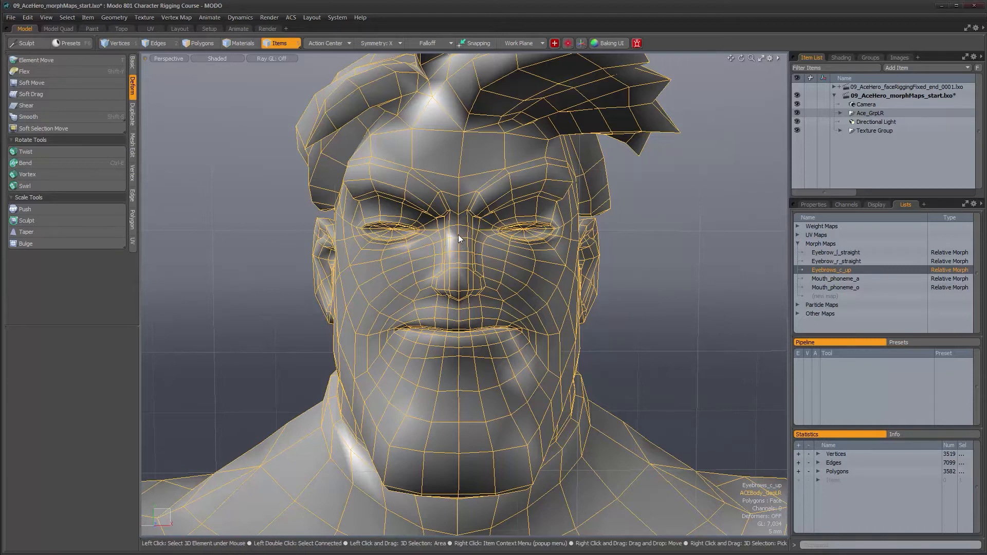
drag(458, 235, 454, 212)
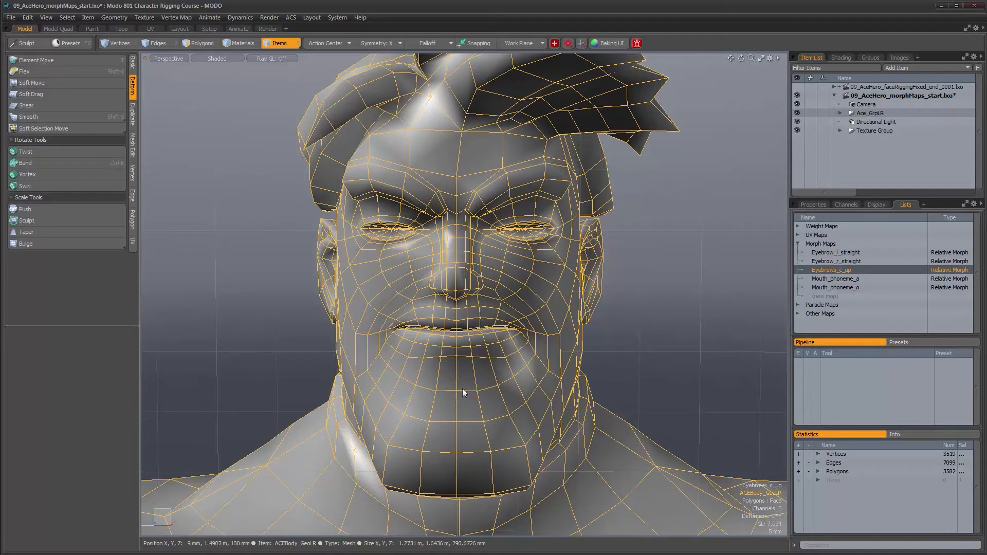
alt+drag(504, 392, 516, 365)
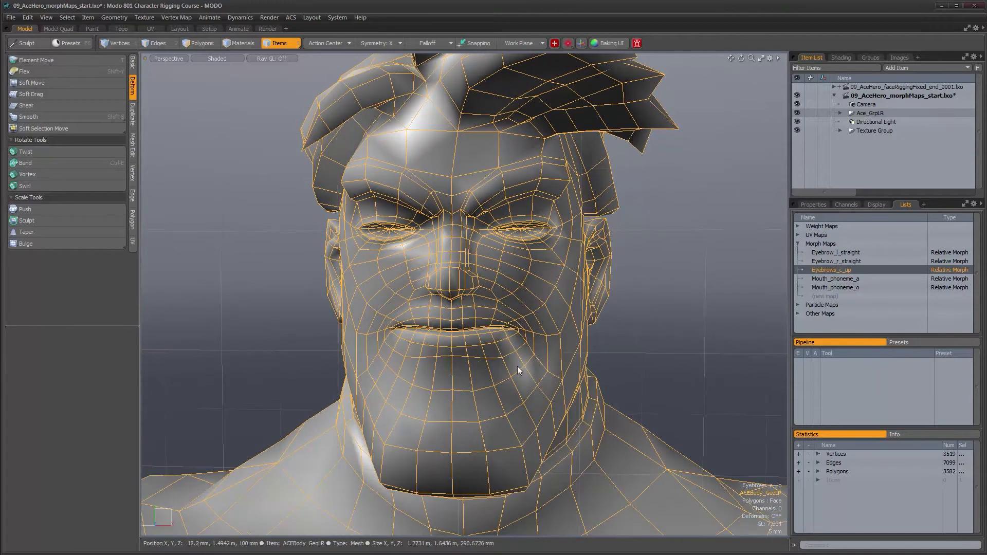
alt+drag(506, 243, 507, 226)
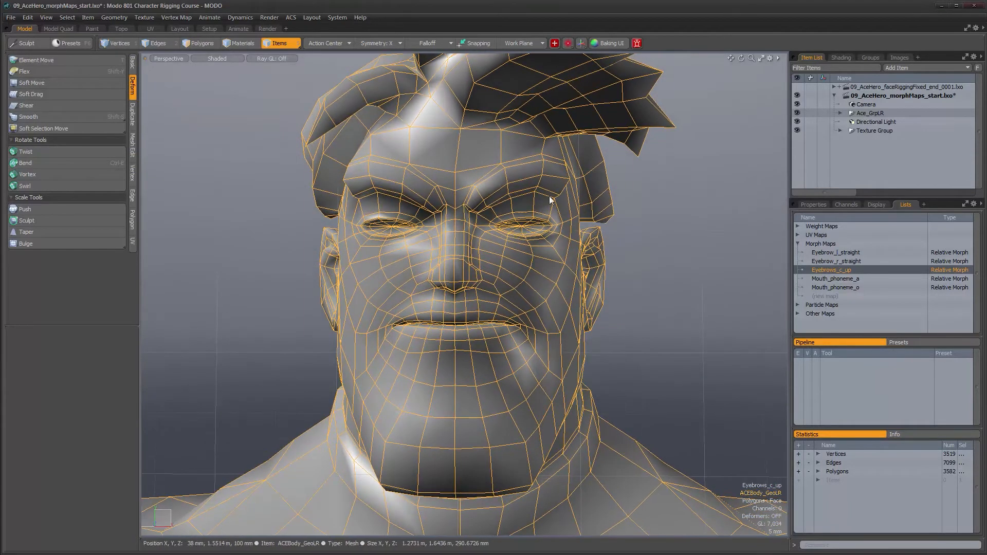
alt+drag(585, 215, 569, 242)
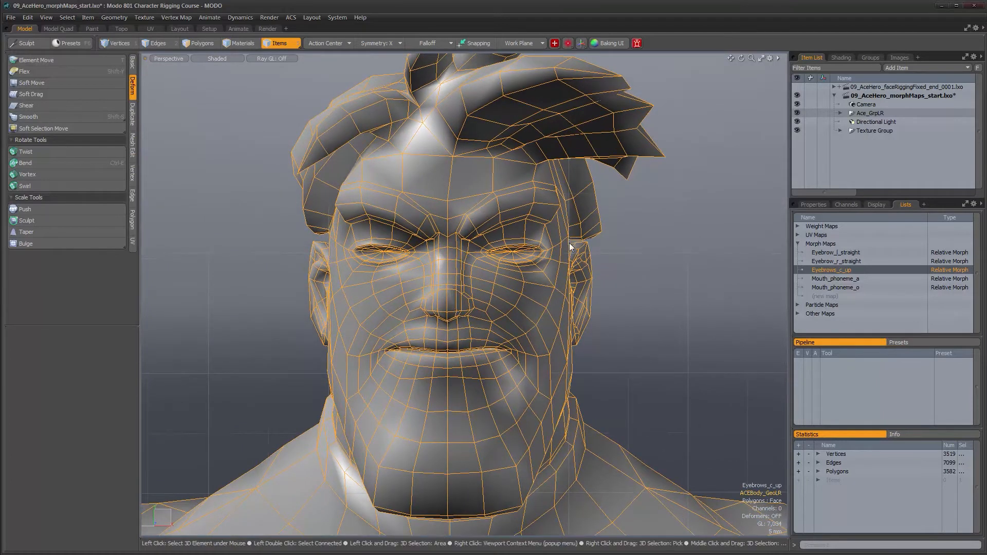
alt+drag(568, 240, 525, 250)
alt+drag(426, 239, 560, 343)
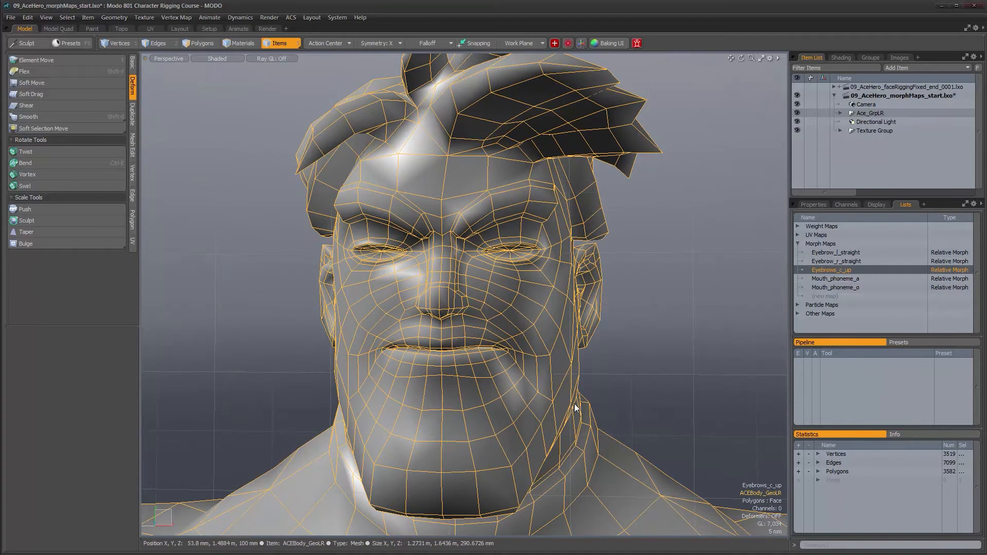
alt+drag(574, 404, 583, 414)
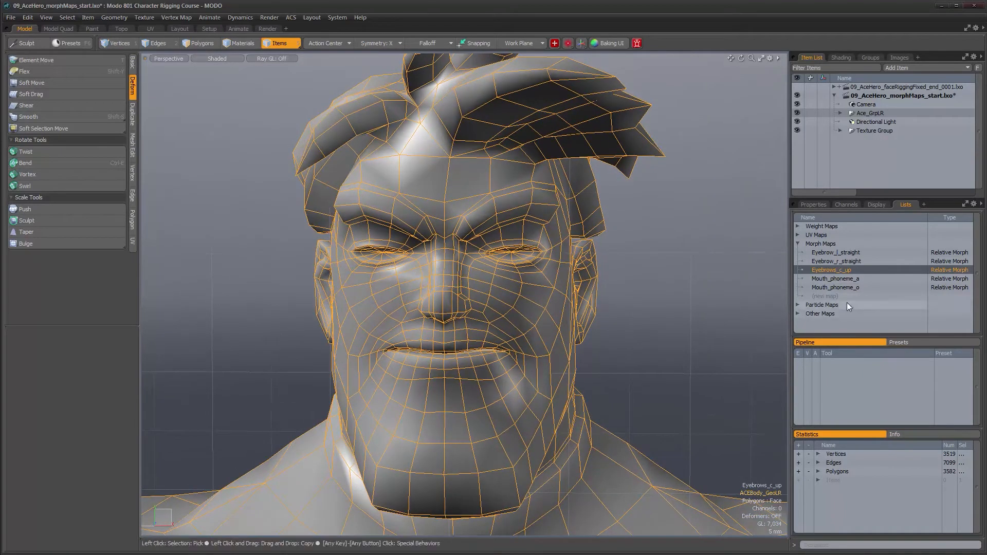
Step: Deactivate the Eyebrows_c_up morph map and switch to vertex selection, picking a first vertex above the brow
ctrl+click(836, 272)
alt+drag(663, 286, 459, 253)
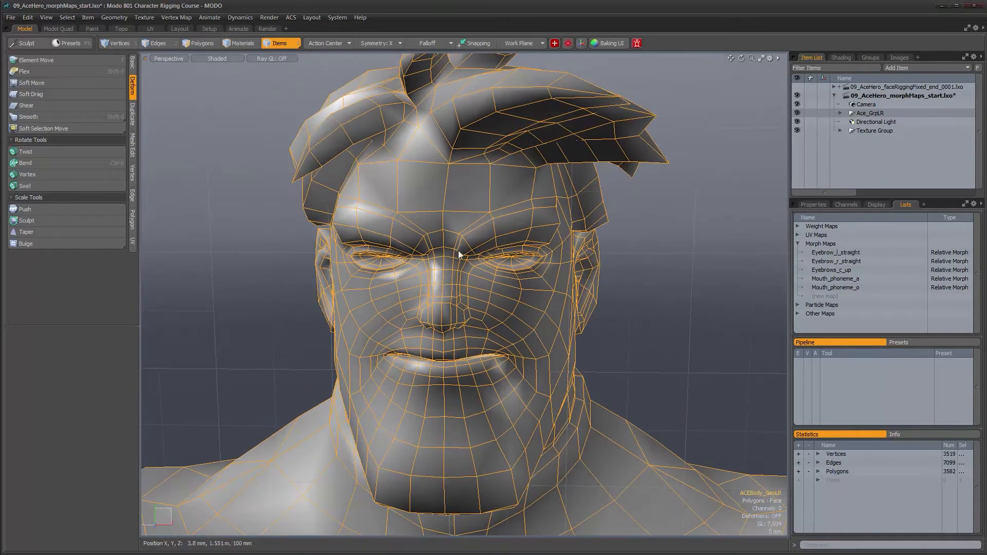
key(2)
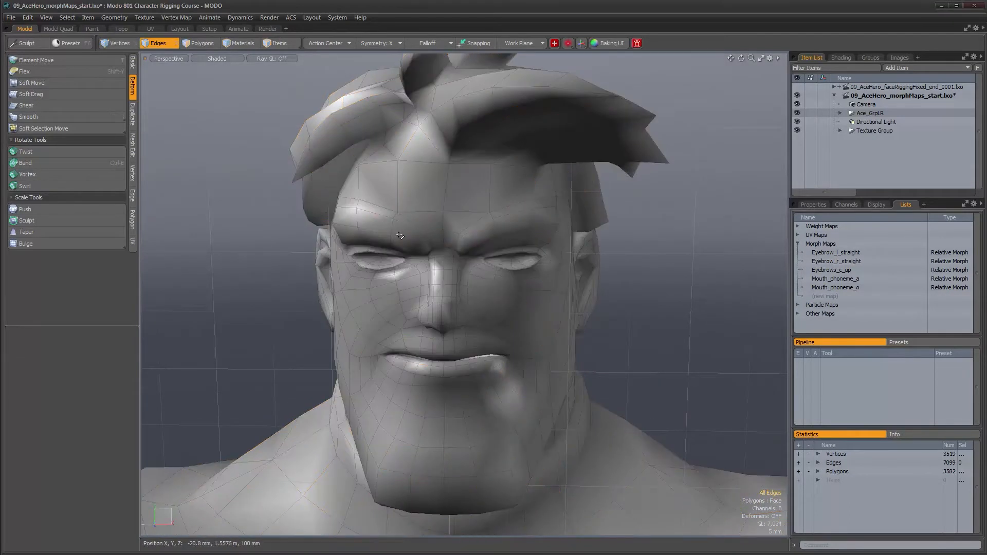
mouse_move(411, 222)
mouse_down()
mouse_move(430, 244)
mouse_move(437, 224)
mouse_move(464, 207)
mouse_up()
shift+double_click(412, 189)
alt+drag(412, 190, 457, 190)
click(458, 196)
key(1)
click(378, 177)
alt+drag(417, 185, 432, 198)
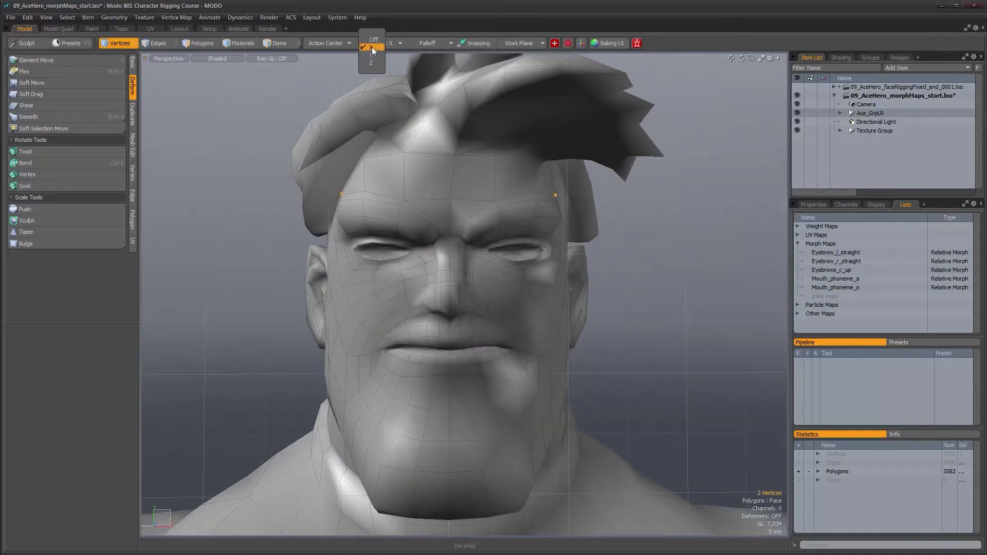
Step: With symmetry set to the X axis, select the vertices around both eyebrows, from the lower forehead to the upper eyelids
click(372, 43)
alt+drag(396, 180, 349, 196)
key(Escape)
click(389, 43)
click(385, 52)
click(348, 195)
shift+click(448, 213)
alt+drag(493, 234, 477, 232)
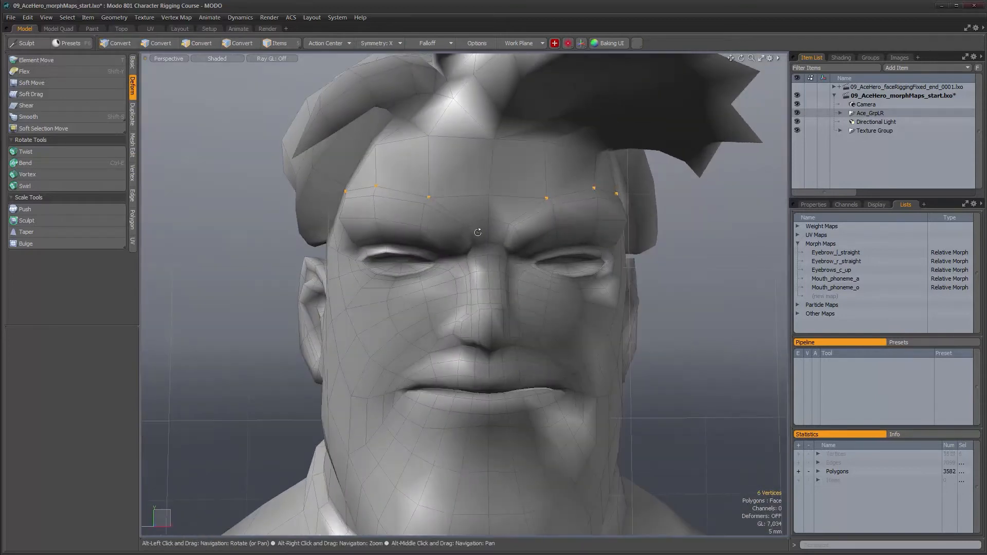
mouse_move(451, 182)
right_down()
mouse_move(329, 206)
mouse_move(390, 257)
mouse_move(473, 247)
mouse_move(483, 272)
right_up()
alt+drag(473, 322, 489, 309)
ctrl+alt+drag(488, 308, 505, 302)
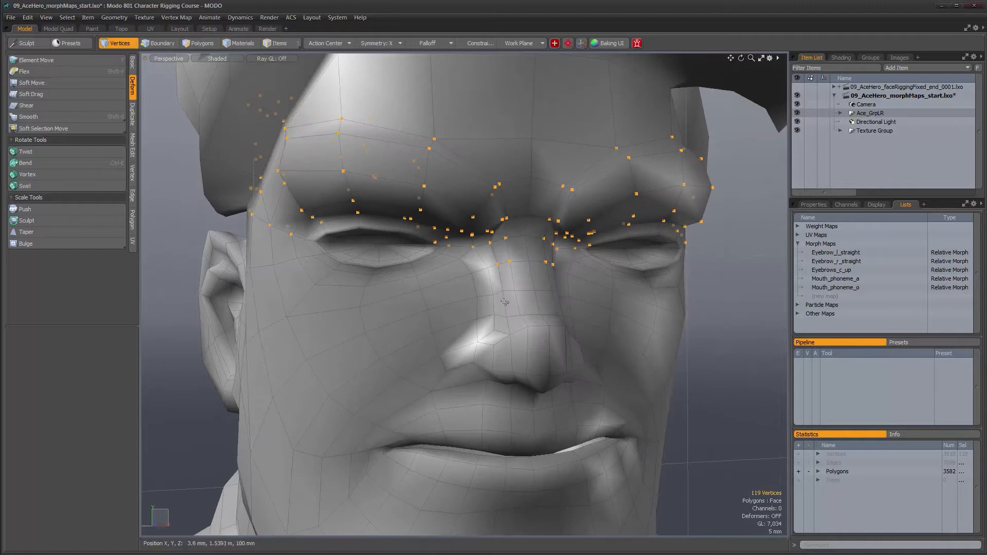
Step: Remove the eyelid vertices and the stray vertices behind the face from the eyebrow selection
ctrl+right_drag(443, 244, 429, 248)
alt+drag(430, 249, 465, 224)
mouse_move(465, 224)
ctrl+right_down()
mouse_move(455, 203)
mouse_move(416, 177)
mouse_move(430, 222)
ctrl+right_up()
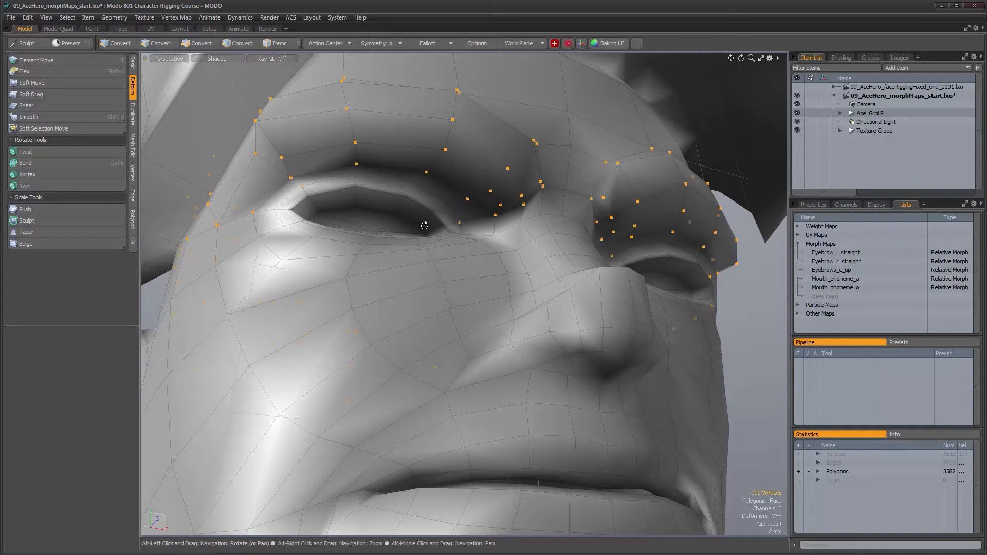
alt+drag(469, 237, 449, 370)
mouse_move(343, 259)
ctrl+right_down()
mouse_move(280, 141)
mouse_move(289, 418)
mouse_move(304, 418)
ctrl+right_up()
alt+drag(381, 285, 380, 330)
alt+drag(369, 240, 374, 225)
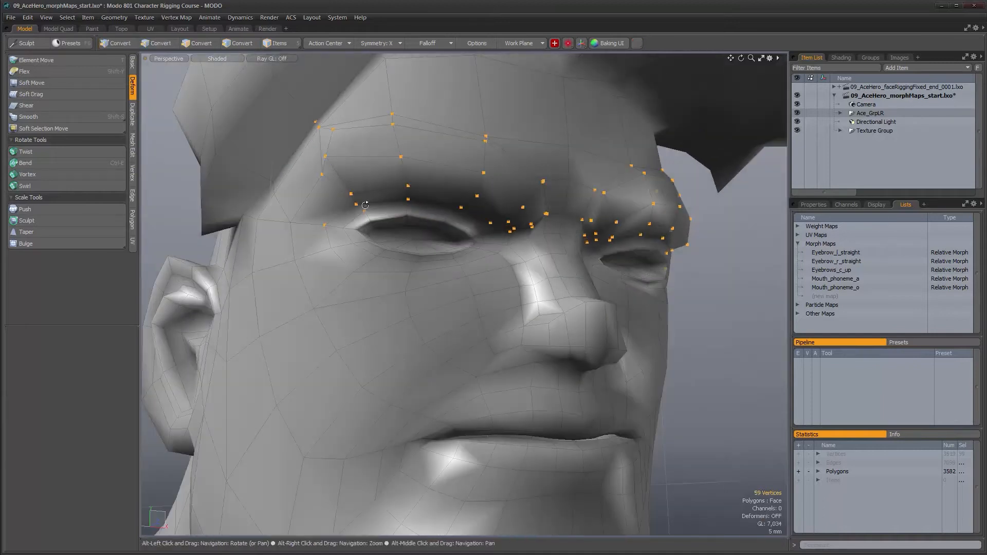
Step: Deselect the remaining stray vertices near the outer eye corners and temples, keeping only the eyebrow vertices
scroll(374, 218, up, 3)
ctrl+right_drag(300, 243, 344, 249)
mouse_move(386, 303)
alt+mouse_down()
mouse_move(507, 331)
mouse_move(571, 314)
alt+mouse_up()
ctrl+right_drag(318, 60, 302, 74)
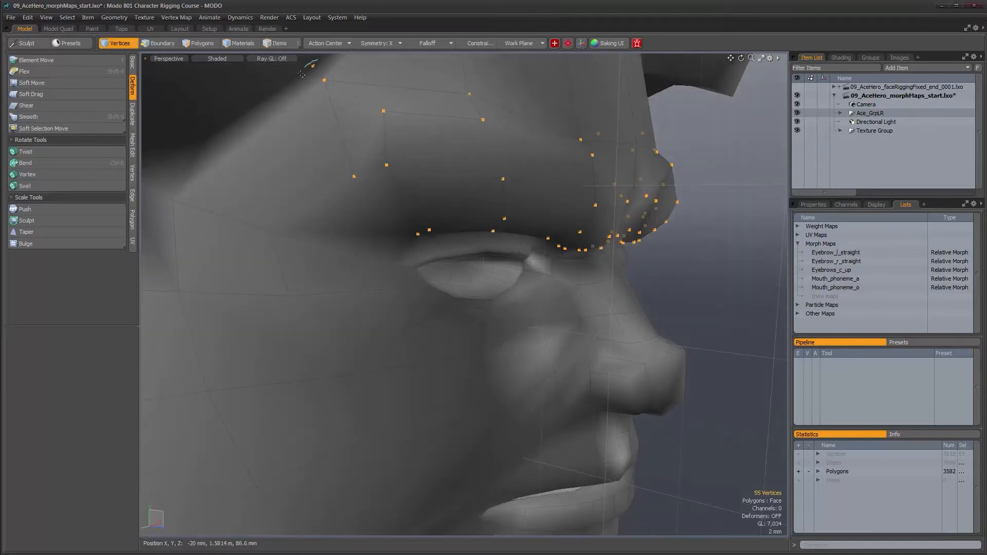
alt+drag(339, 83, 346, 128)
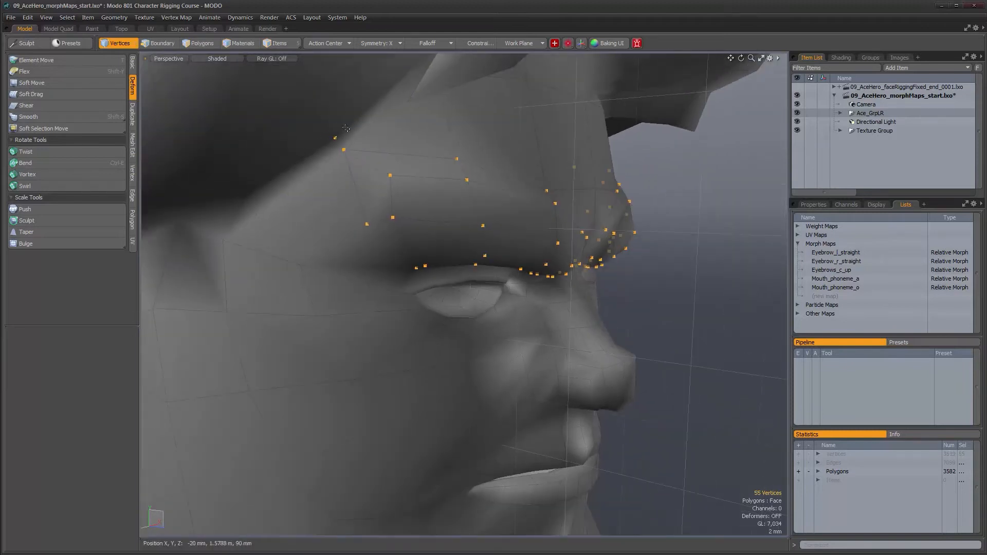
ctrl+right_drag(334, 139, 333, 138)
mouse_move(360, 149)
alt+mouse_down()
mouse_move(507, 194)
mouse_move(530, 175)
mouse_move(462, 305)
alt+mouse_up()
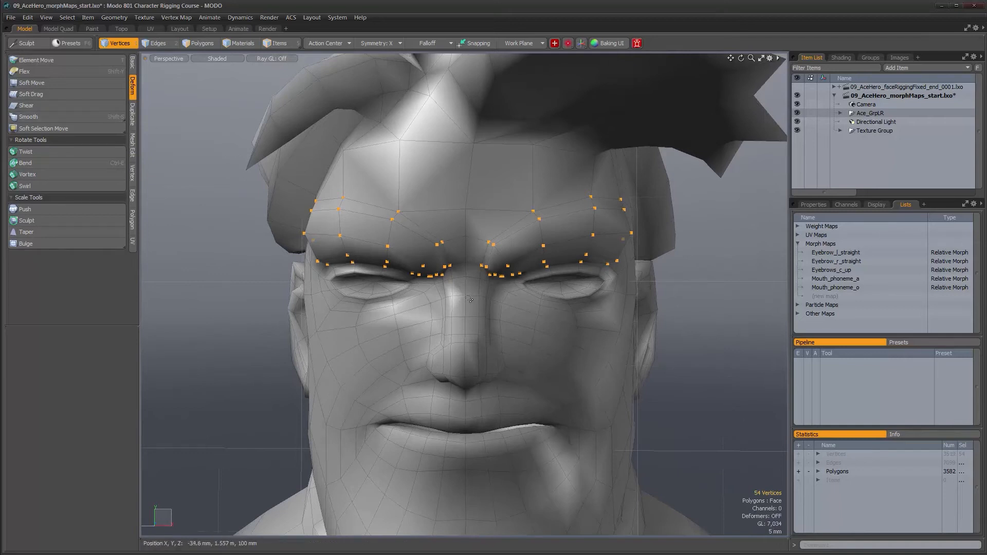
Step: Turn symmetry off and assign the selected vertices of both eyebrows to a selection set named Eyebrows_all
click(388, 45)
click(386, 34)
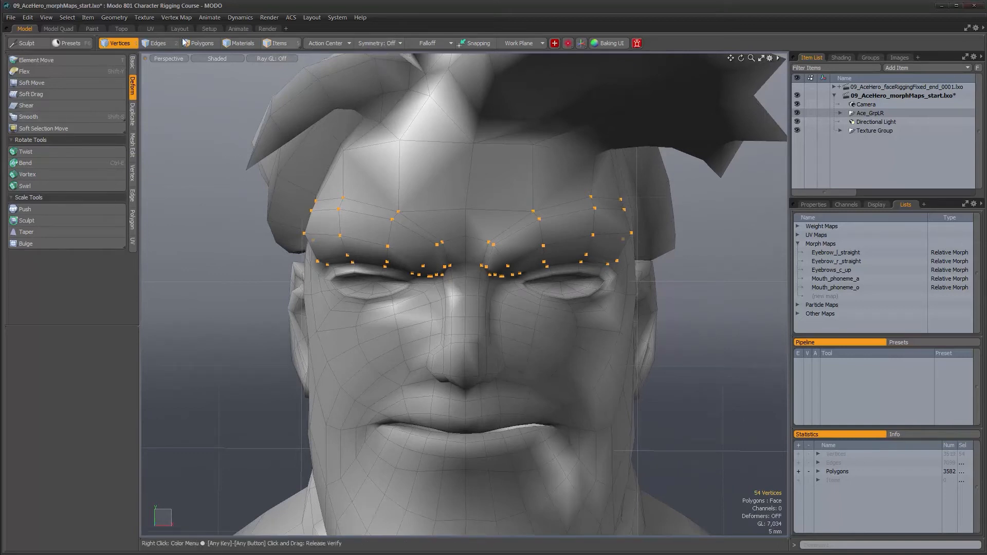
click(69, 17)
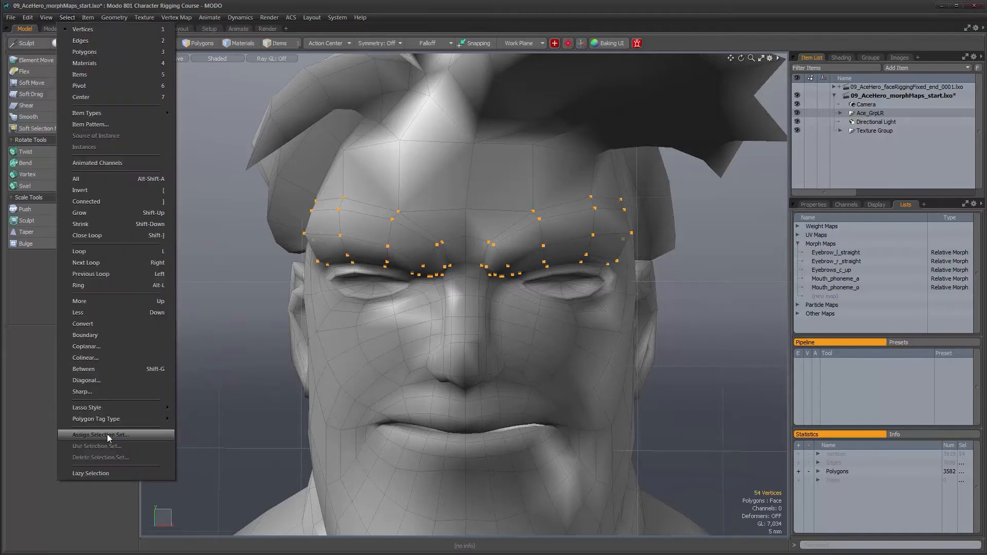
click(106, 434)
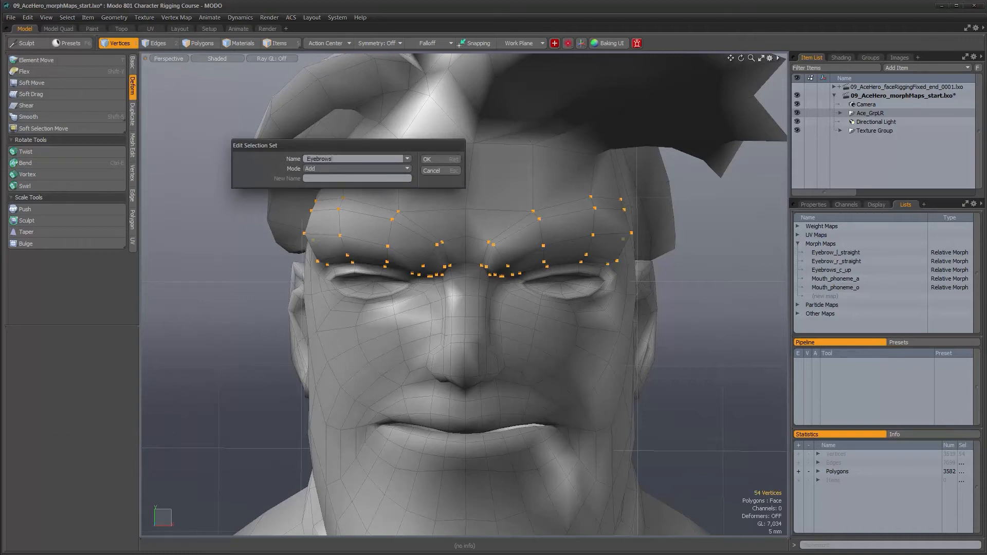
key(Return)
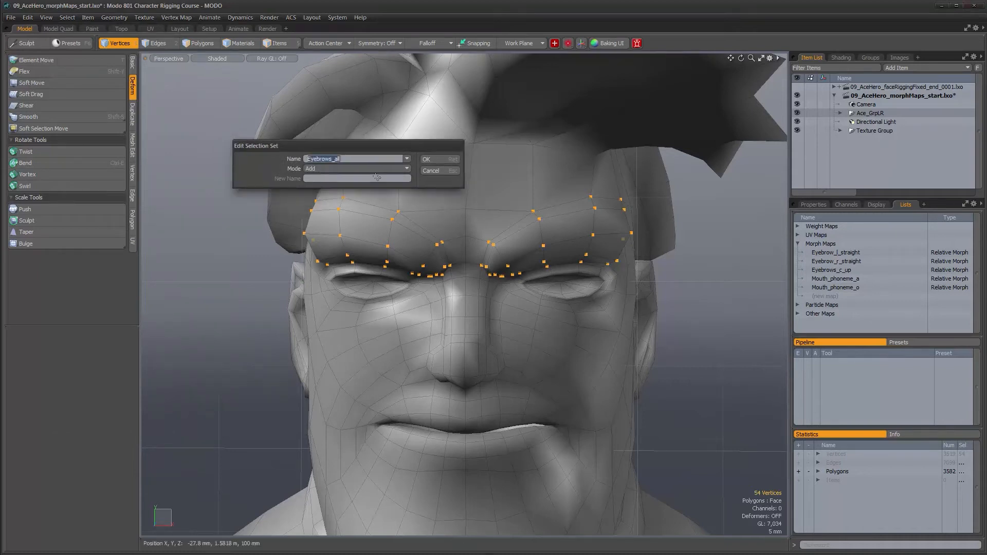
Step: Deselect the character's left eyebrow vertices and assign the right eyebrow vertices to a selection set named Eyebrow_R
alt+drag(492, 241, 493, 249)
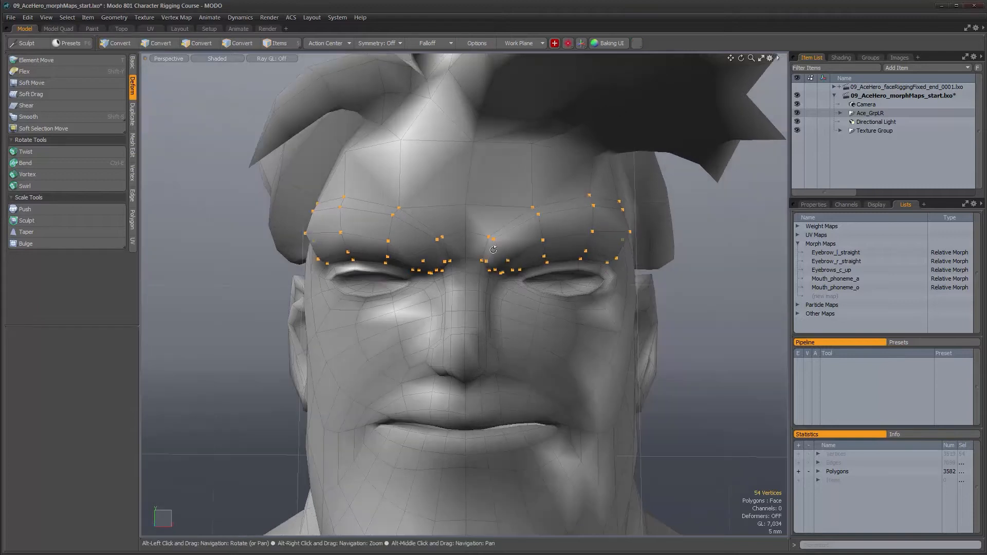
mouse_move(591, 349)
right_down()
mouse_move(656, 198)
mouse_move(481, 198)
mouse_move(568, 342)
right_up()
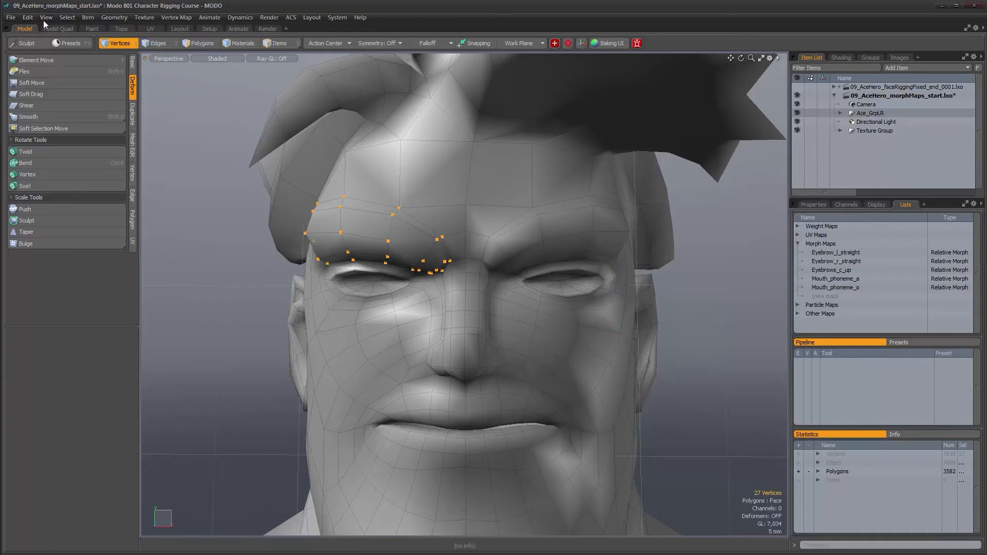
click(66, 20)
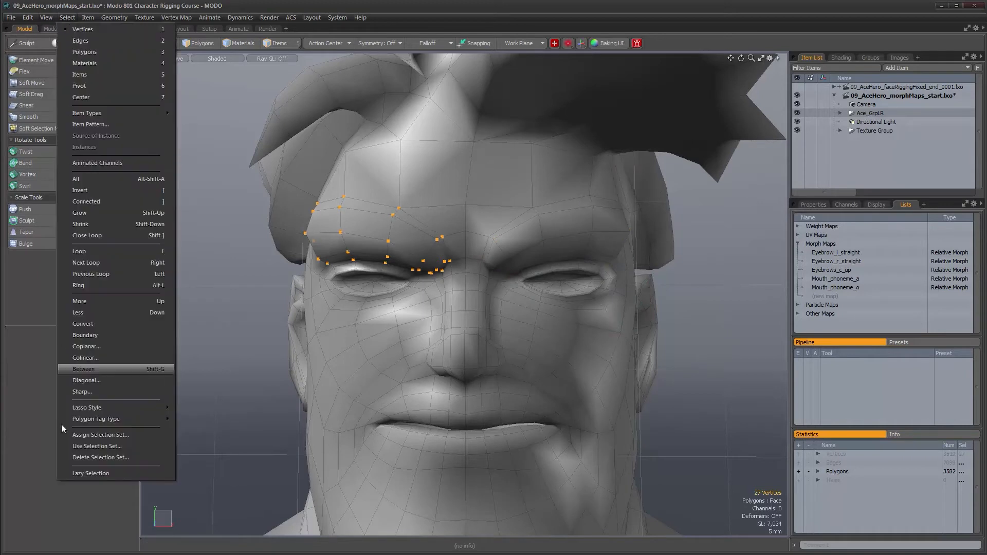
click(88, 433)
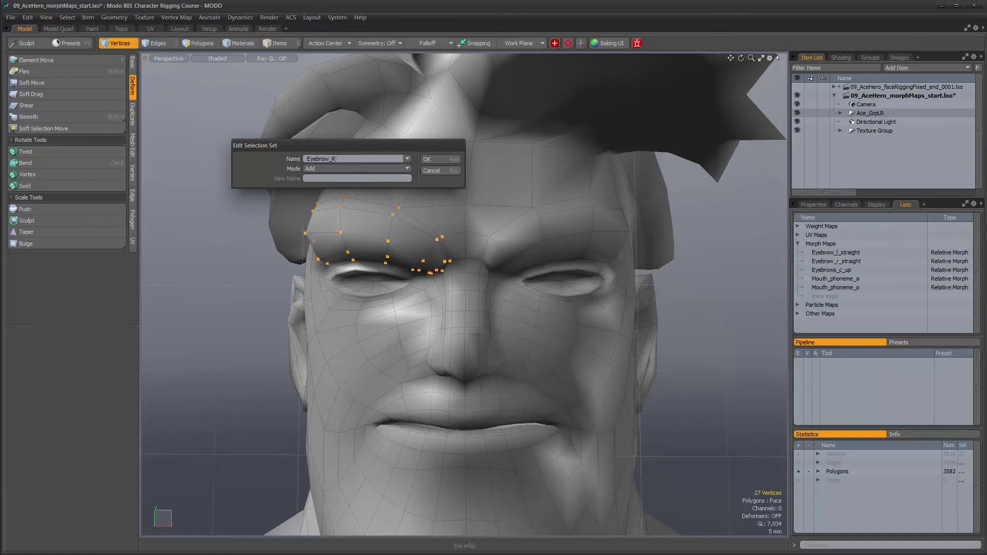
key(Return)
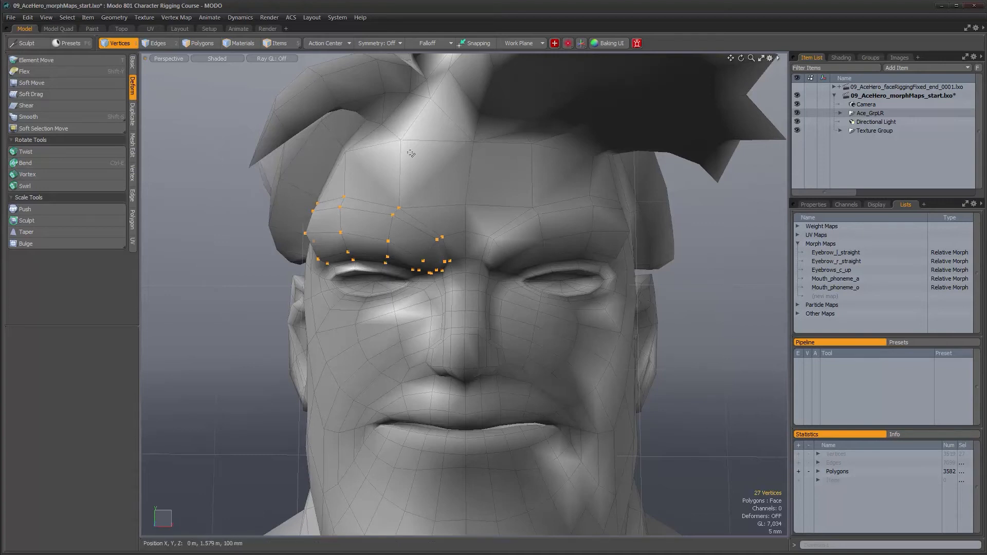
Step: Clear the vertex selection and reselect both eyebrows through the Eyebrows_all selection set
click(703, 430)
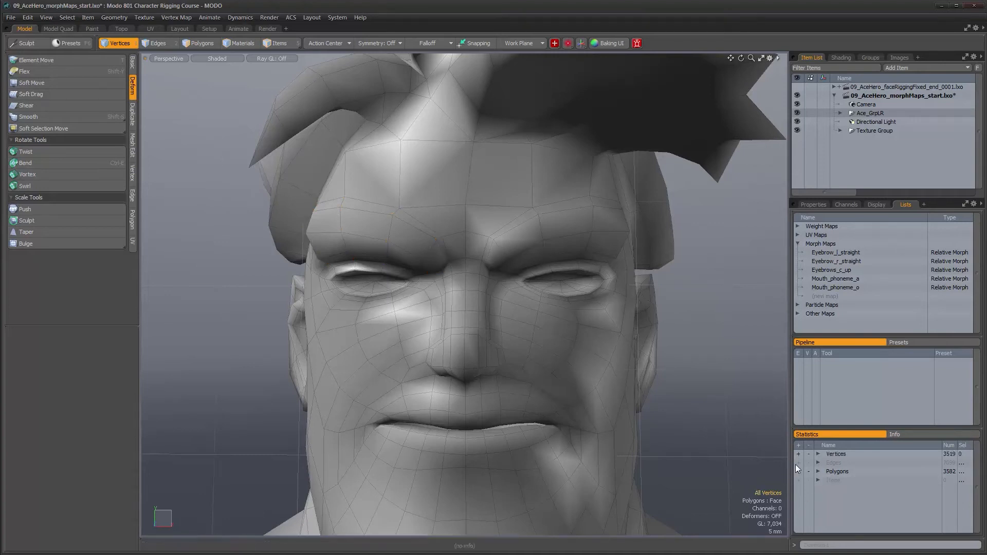
click(818, 454)
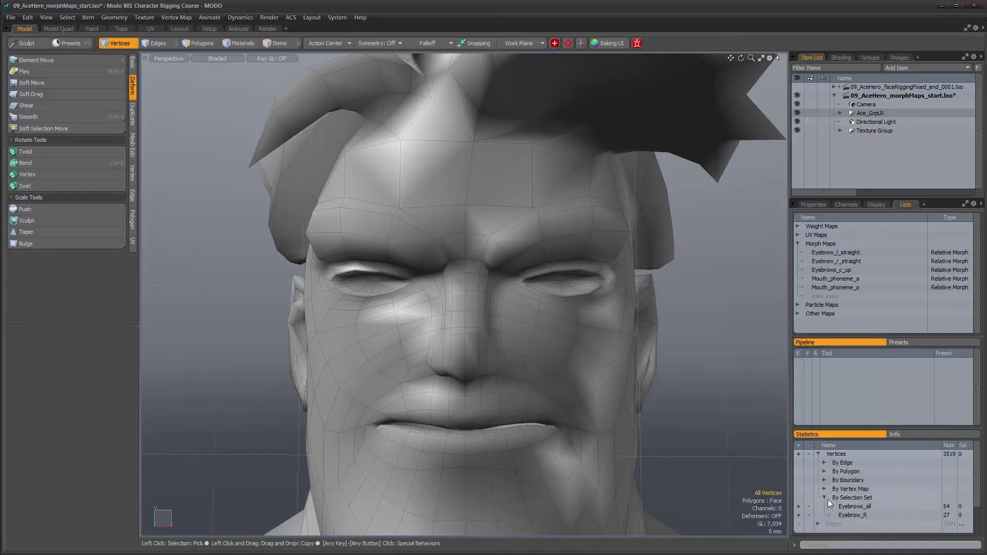
click(798, 507)
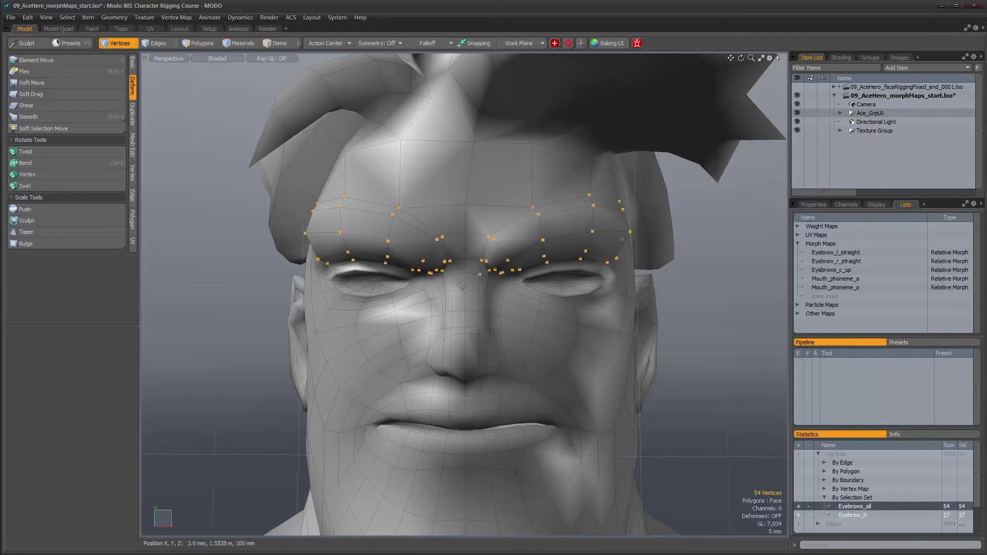
Step: Deselect the character's right eyebrow vertices and assign the left eyebrow vertices to a selection set named Eyebrow_L
alt+drag(427, 285, 428, 278)
mouse_move(446, 305)
ctrl+middle_down()
mouse_move(460, 218)
mouse_move(268, 280)
mouse_move(417, 339)
ctrl+middle_up()
alt+drag(425, 325, 429, 346)
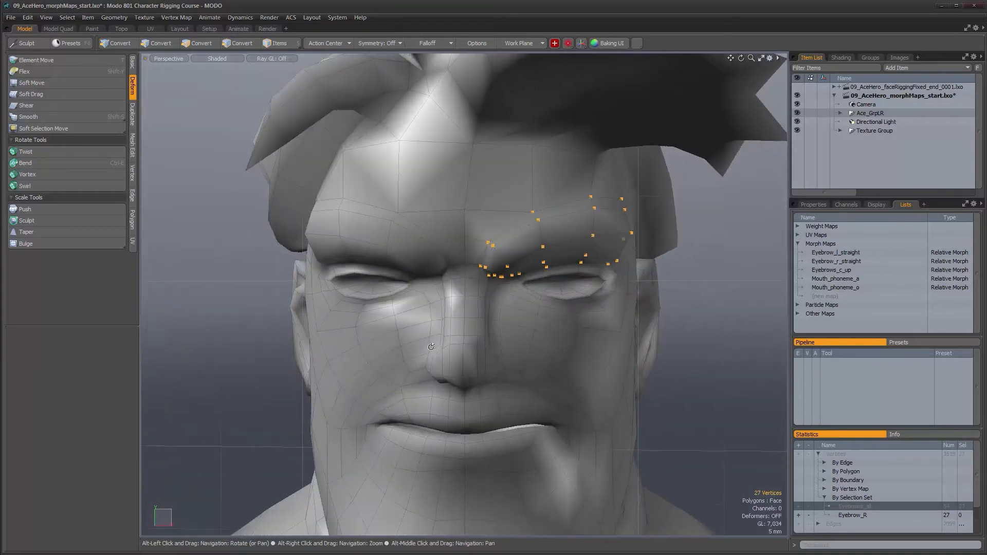
click(63, 17)
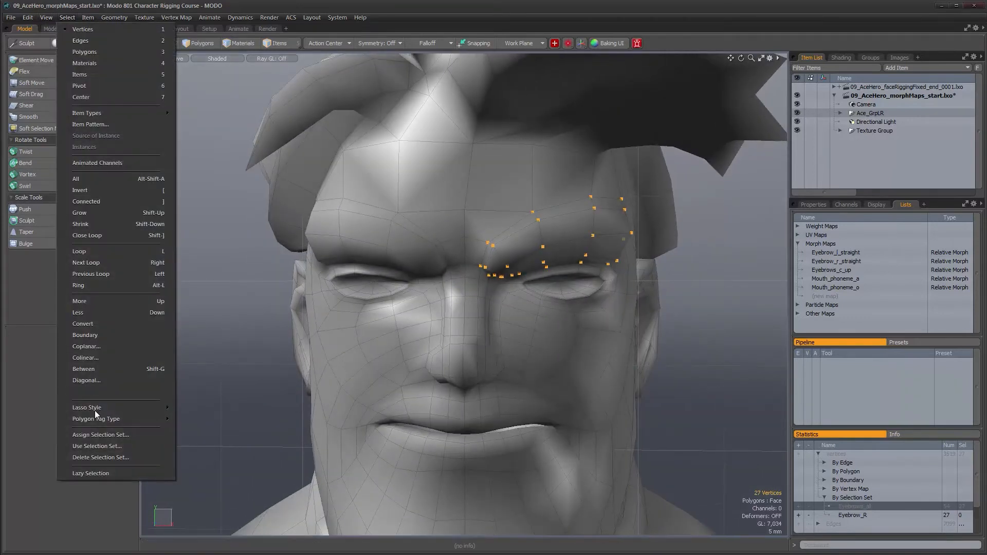
click(126, 435)
text(Eyebrow_L)
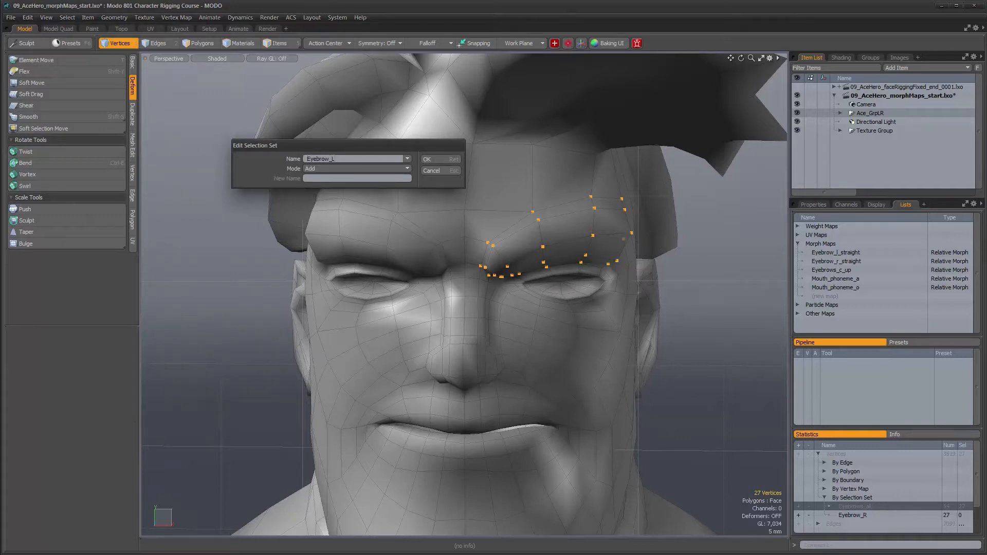
key(Return)
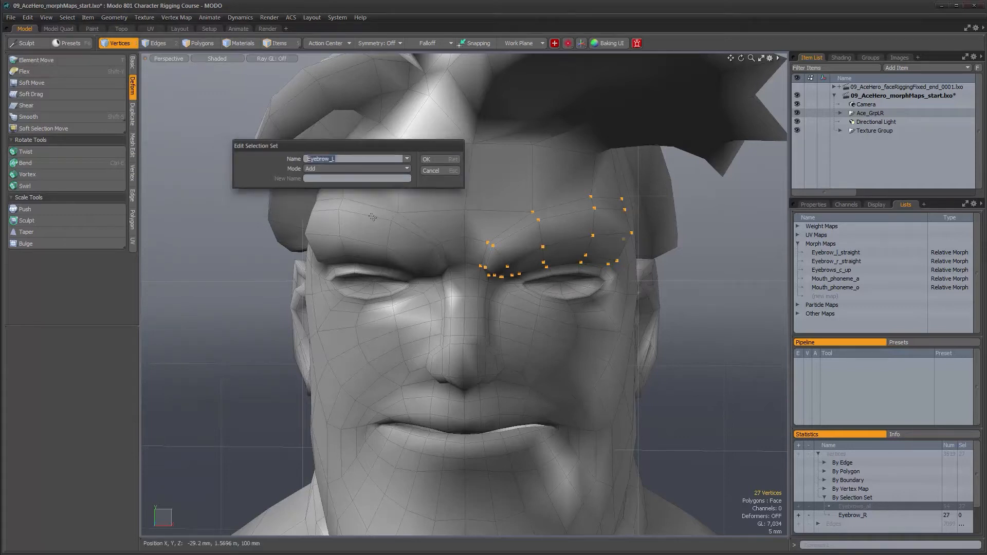
Step: Clear the vertex selection, return to item selection and activate the Eyebrows_c_up morph map to inspect both brows
click(683, 415)
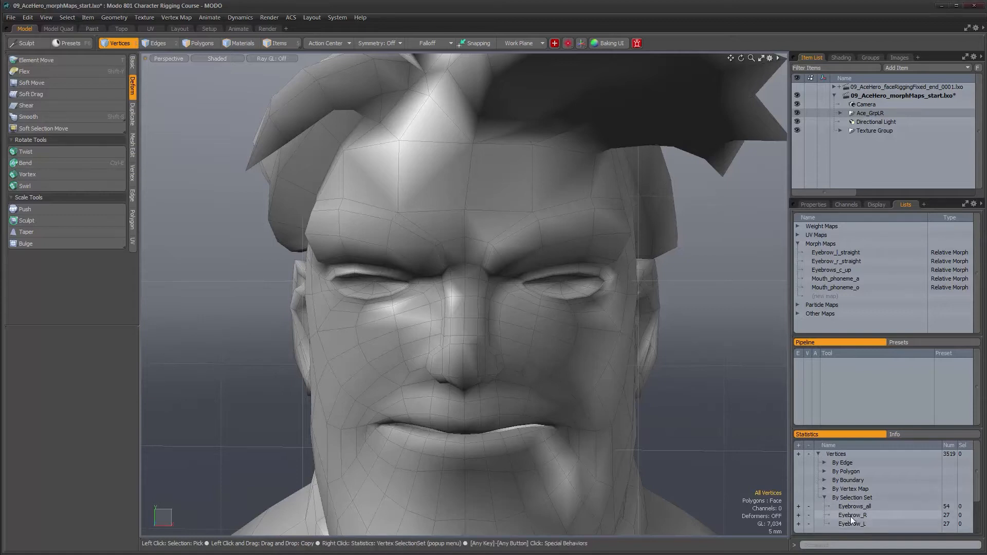
alt+shift+drag(630, 407, 599, 331)
key(5)
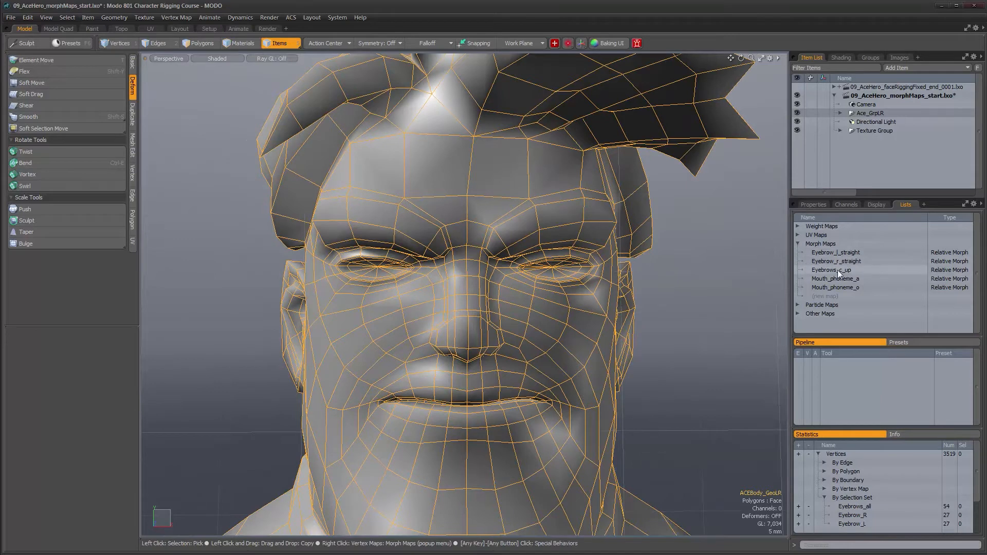
click(837, 270)
mouse_move(488, 221)
alt+mouse_down()
mouse_move(453, 221)
mouse_move(480, 220)
alt+mouse_up()
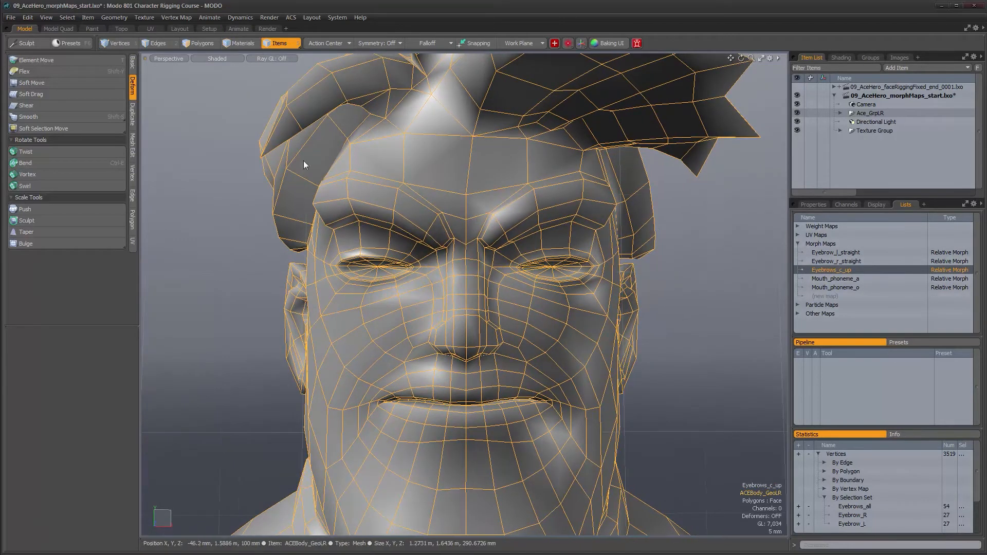
alt+drag(472, 291, 467, 302)
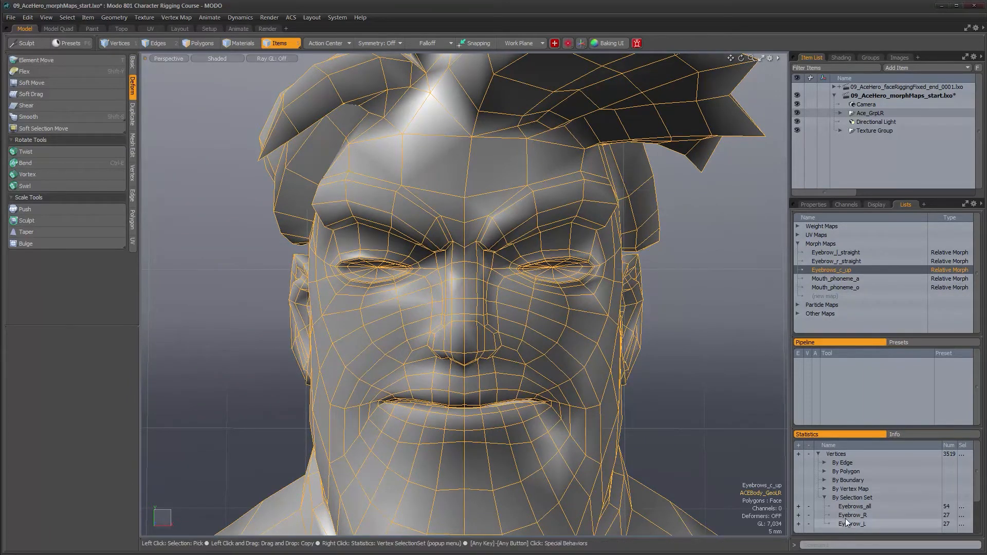
alt+drag(597, 391, 584, 364)
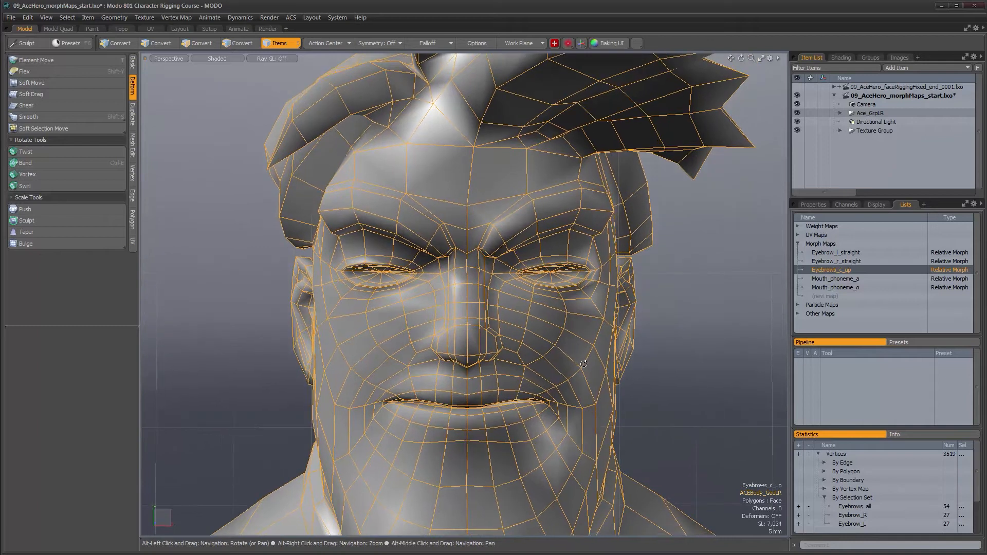
alt+drag(480, 286, 492, 282)
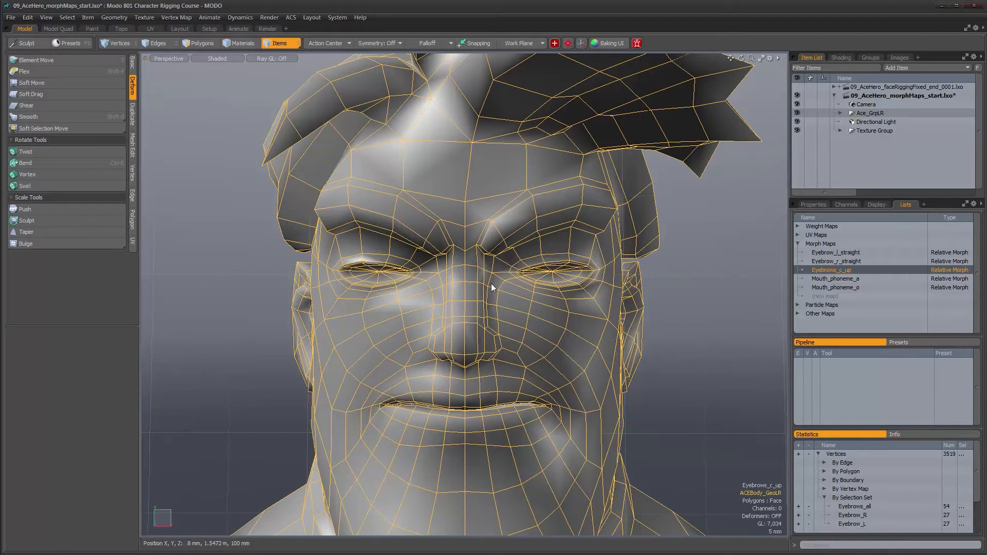
Step: Create a new relative morph map named Eyebrow_l_up
click(176, 19)
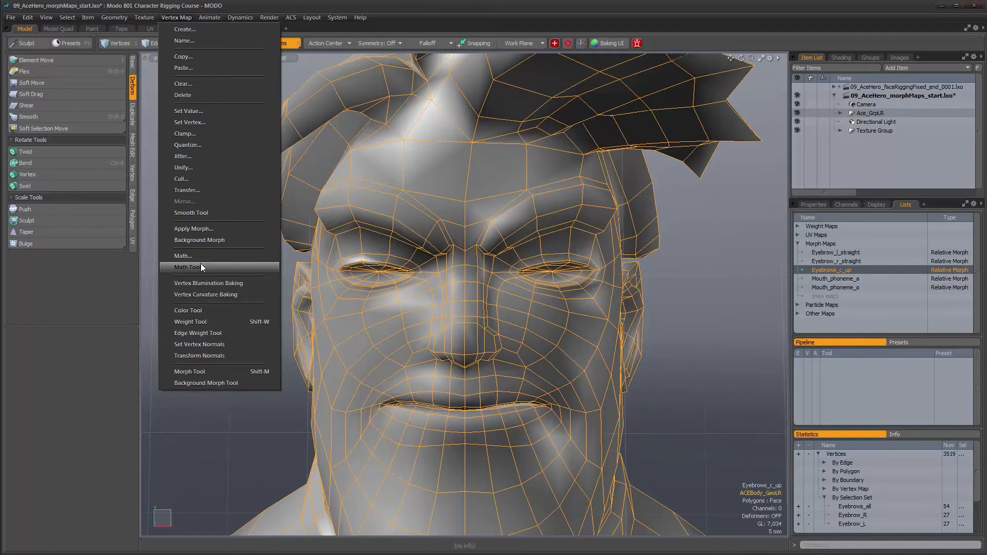
click(448, 7)
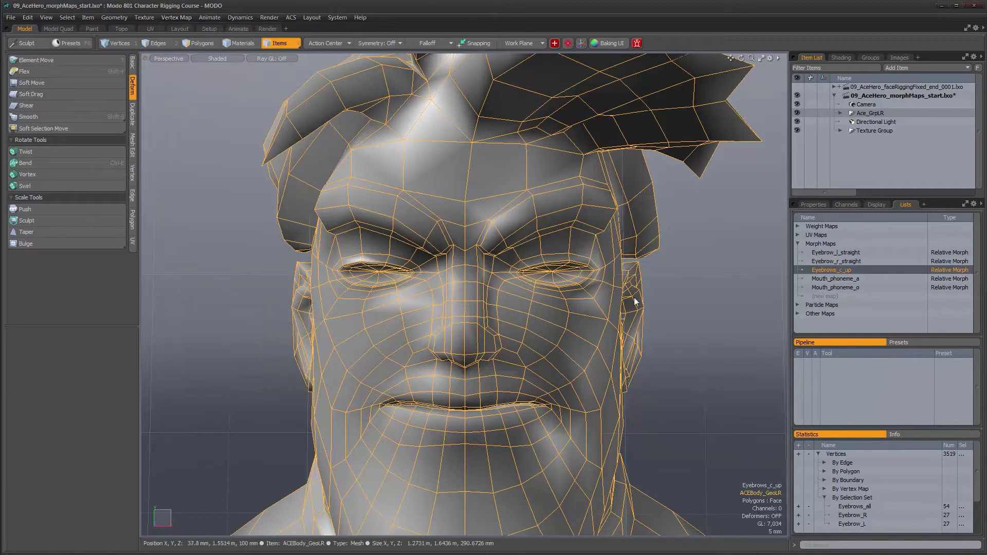
click(825, 297)
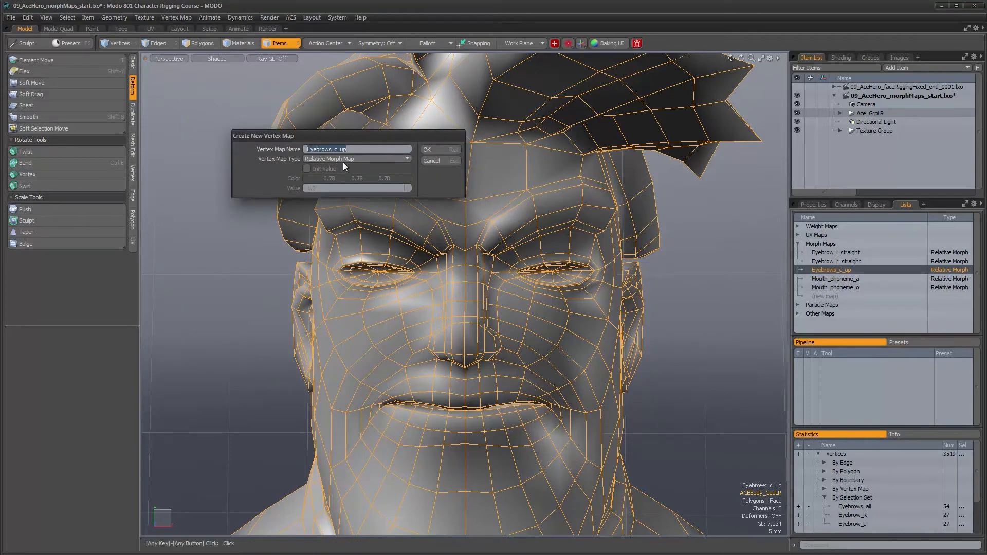
click(330, 150)
key(BackSpace)
click(443, 150)
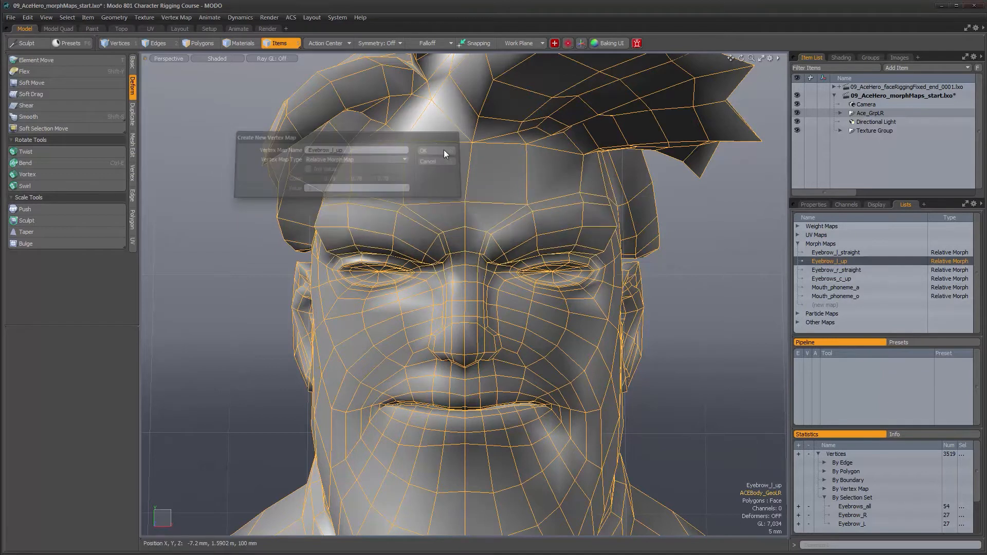
Step: Create a second relative morph map named Eyebrow_r_up
click(822, 304)
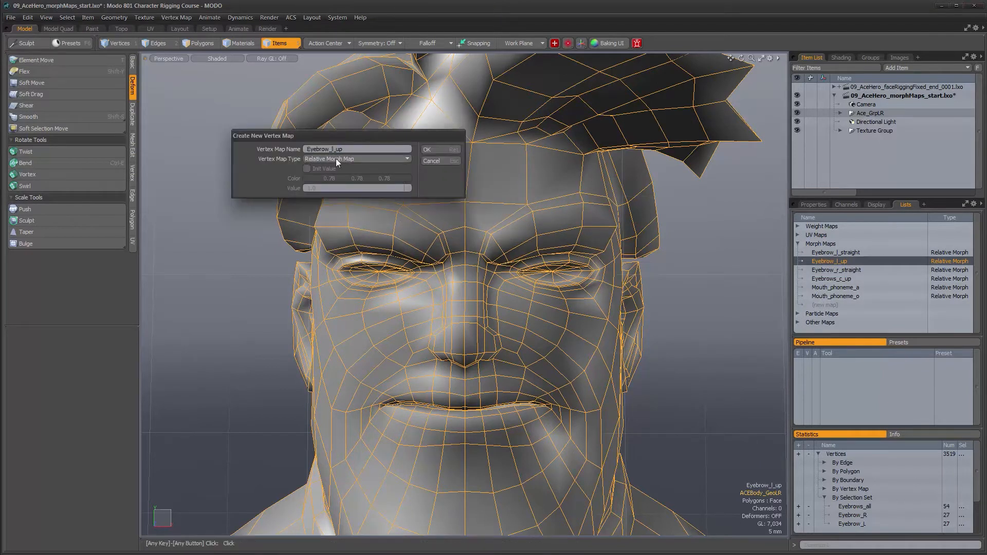
key(BackSpace)
text(r)
key(Return)
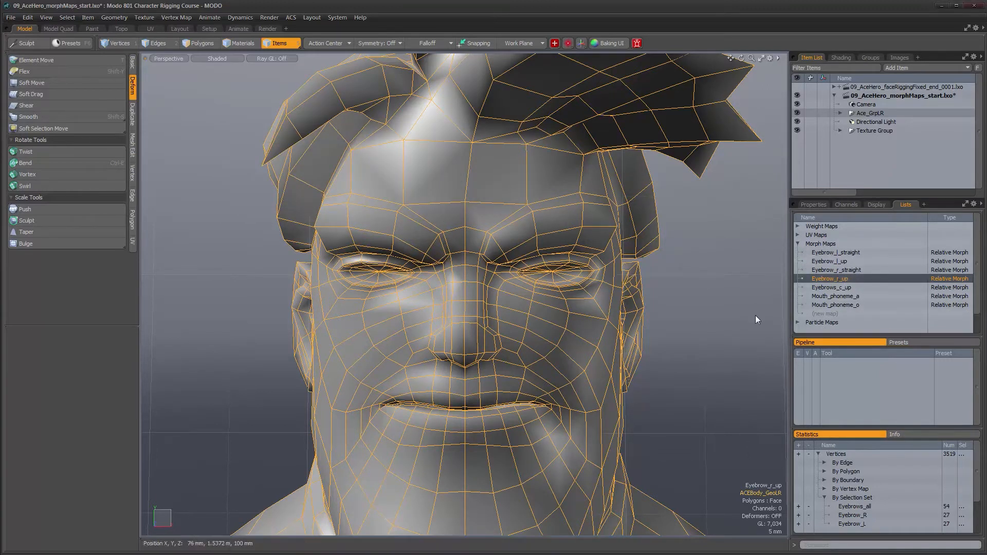
Step: View the Eyebrows_c_up morph for comparison, and make Eyebrow_r_up the active morph map
click(815, 288)
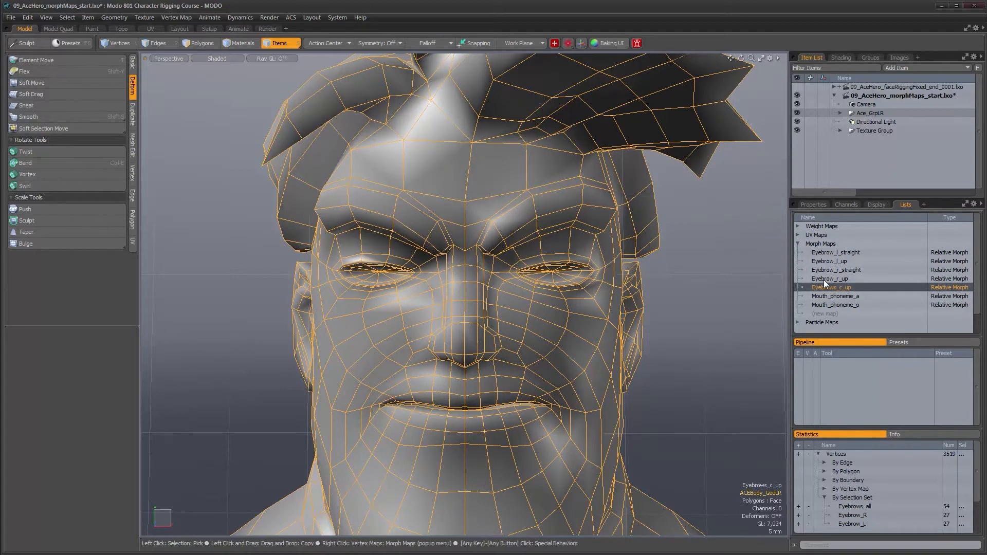
click(823, 278)
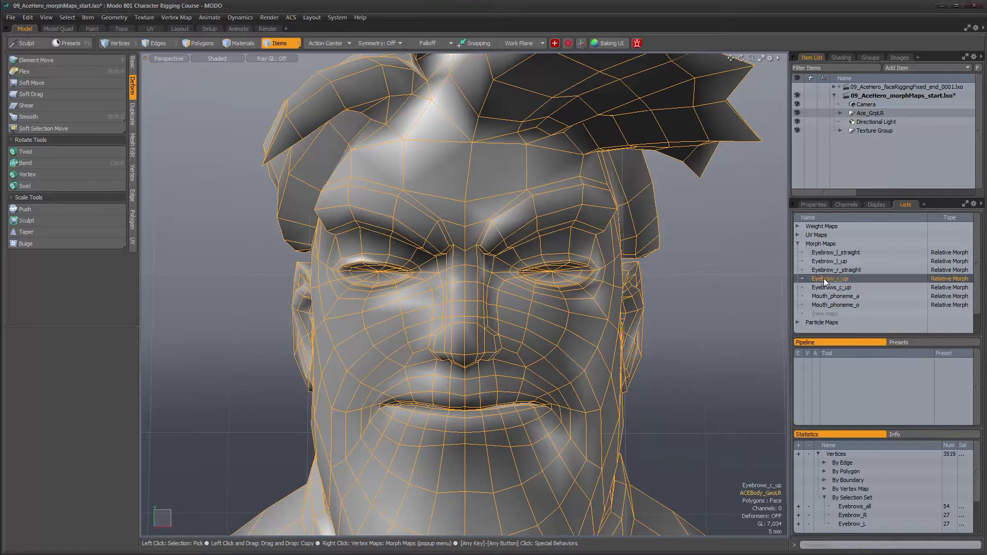
mouse_move(718, 284)
alt+mouse_down()
mouse_move(691, 286)
mouse_move(715, 280)
alt+mouse_up()
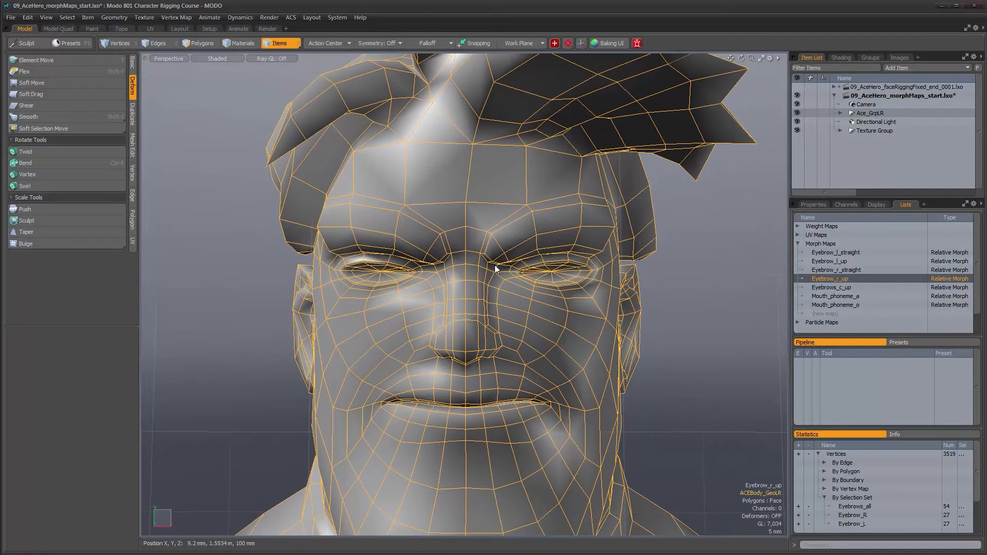
click(174, 18)
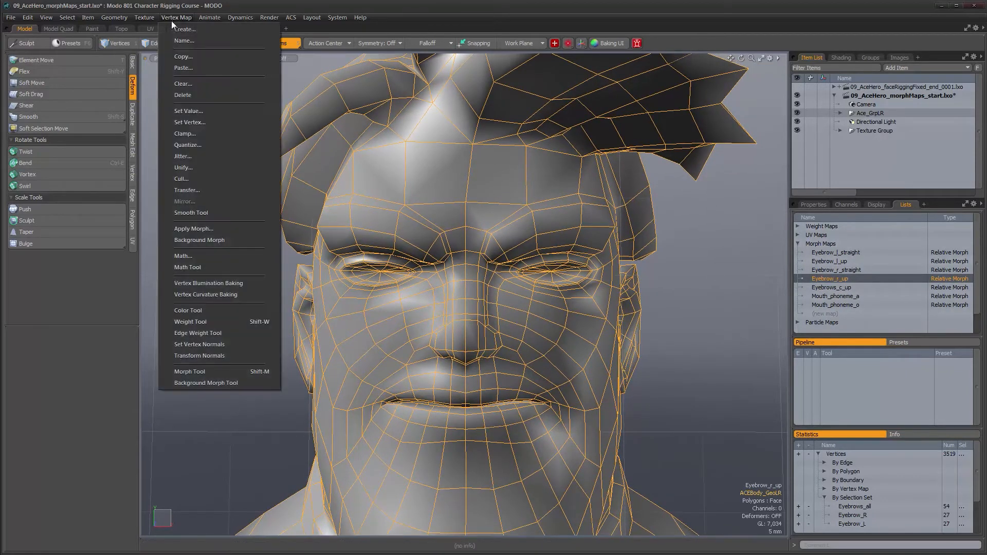
click(187, 268)
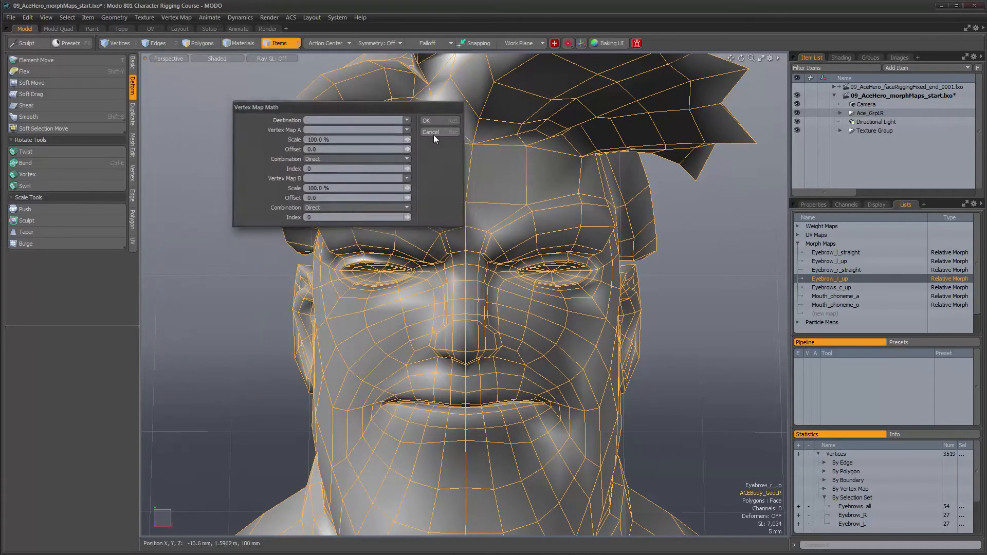
click(432, 133)
Step: Start the vertex map Math Tool with Eyebrow_r_up as destination, Eyebrows_c_up as Source A and the Eyebrow_R selection set as Source B
click(190, 18)
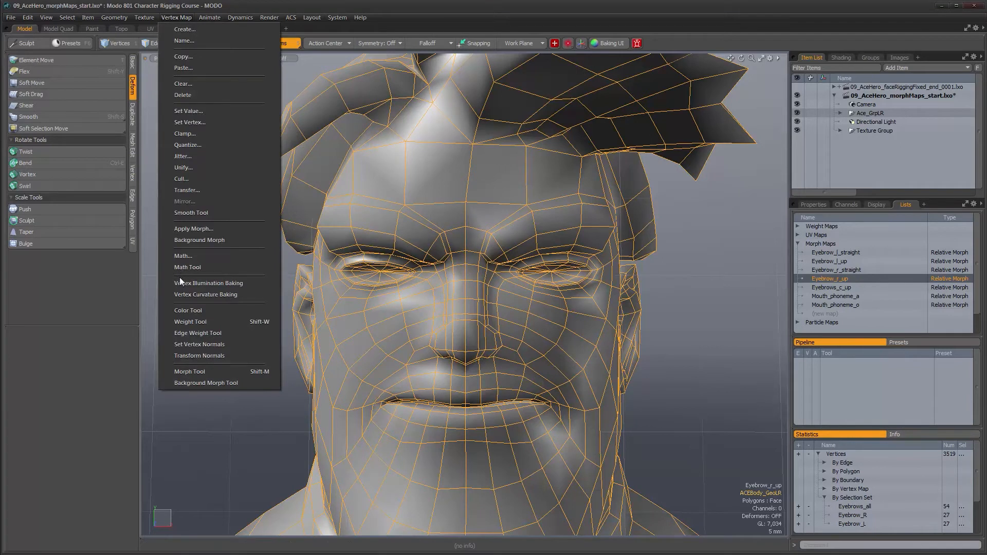
click(211, 267)
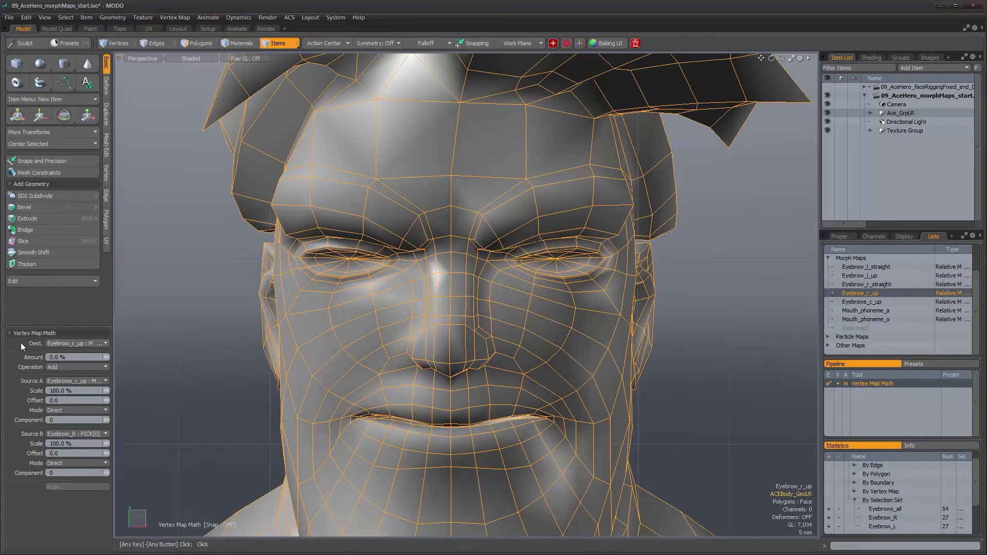
click(70, 344)
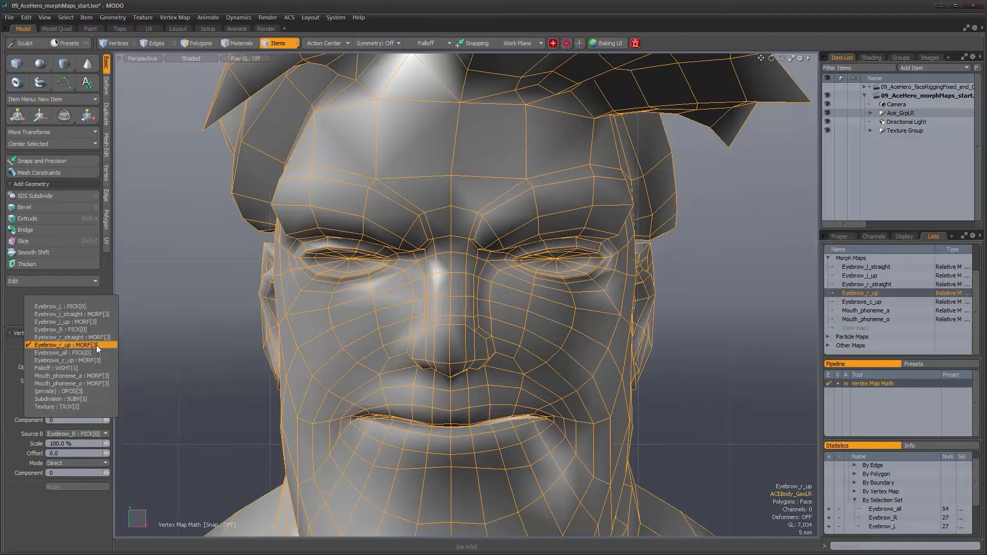
click(57, 346)
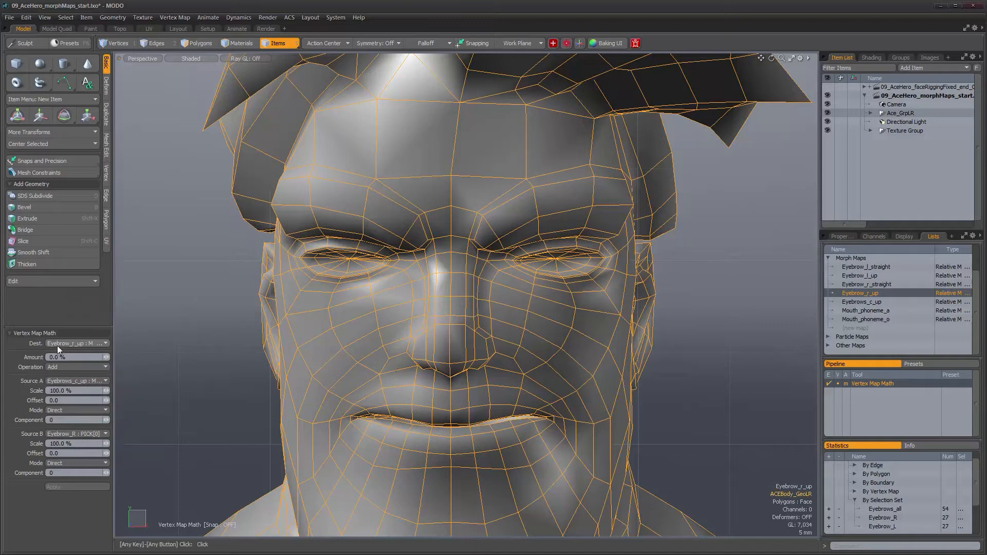
click(65, 381)
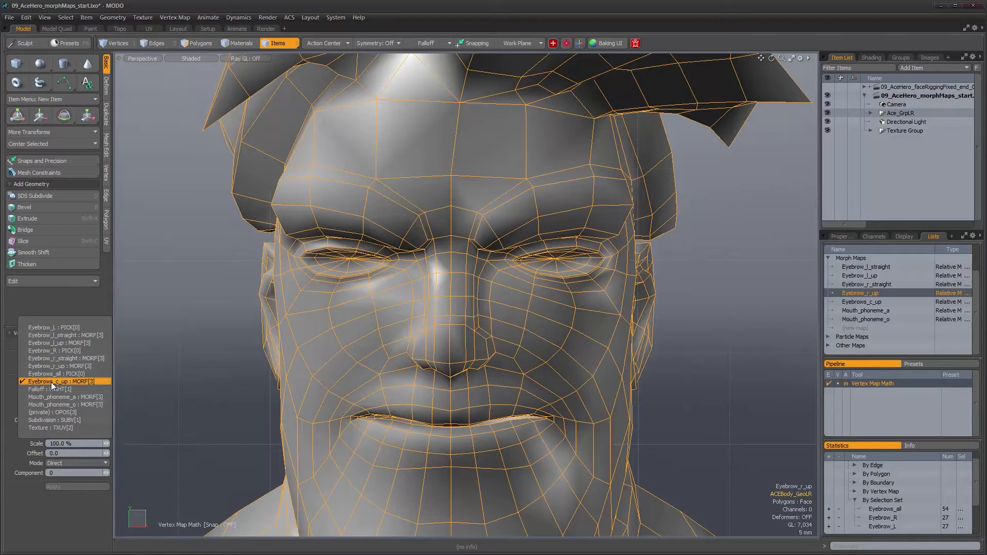
click(83, 381)
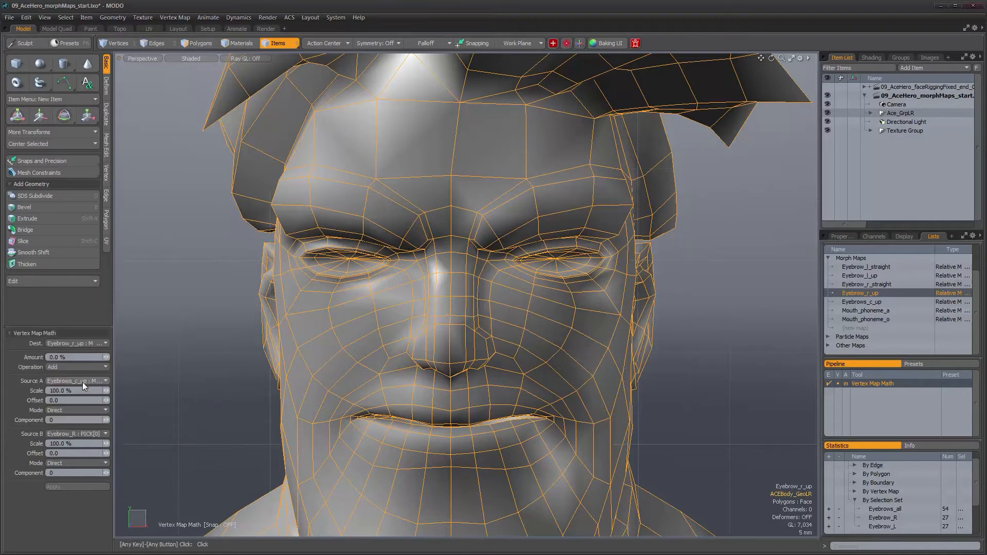
click(82, 435)
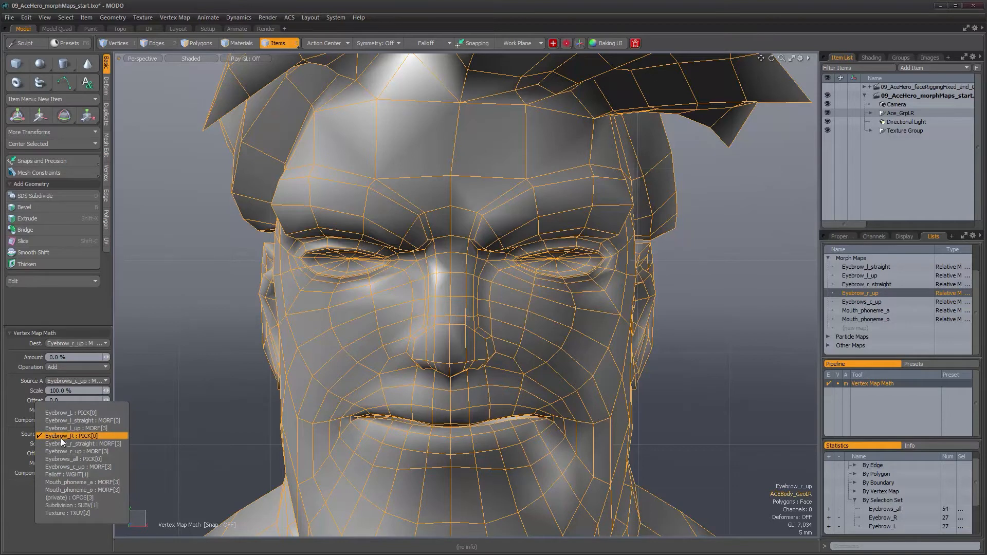
click(60, 437)
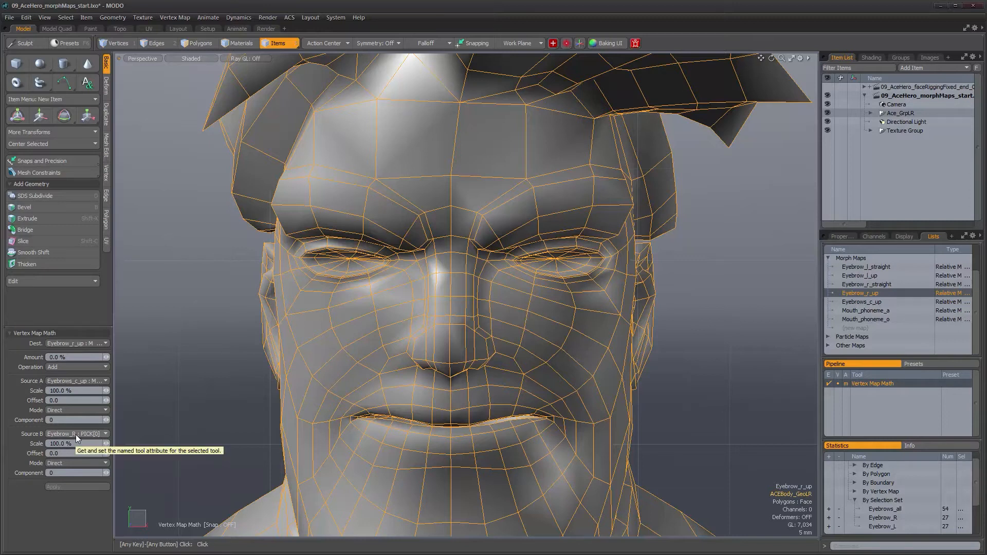
Step: Set the vertex map math operation to Multiply, the amount to 100% and Source B's mode to Component
click(54, 369)
click(54, 375)
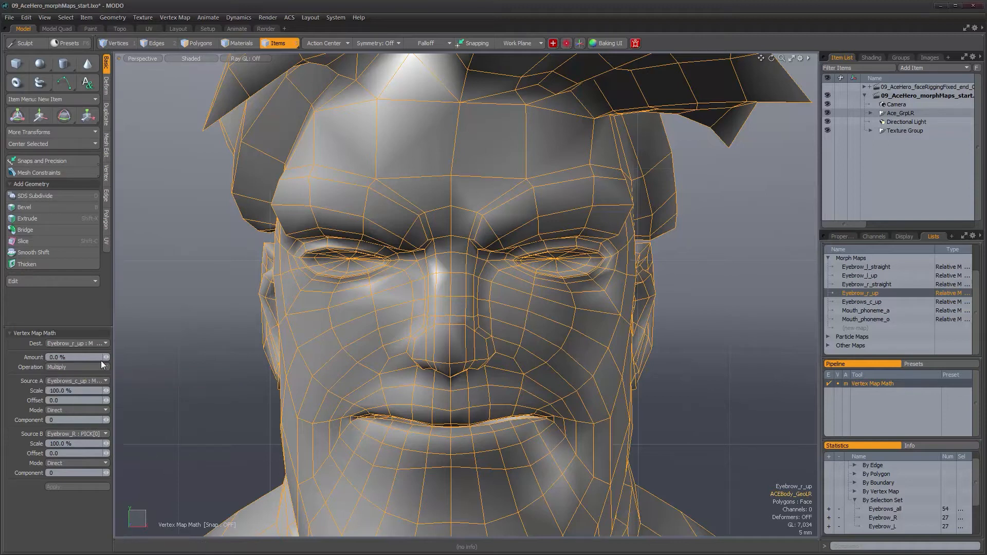
drag(105, 357, 180, 357)
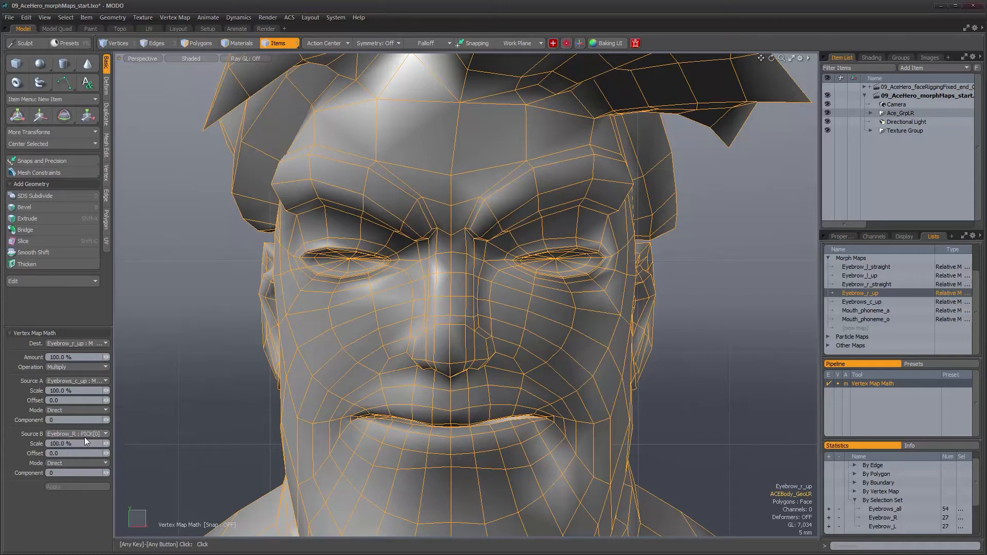
click(64, 463)
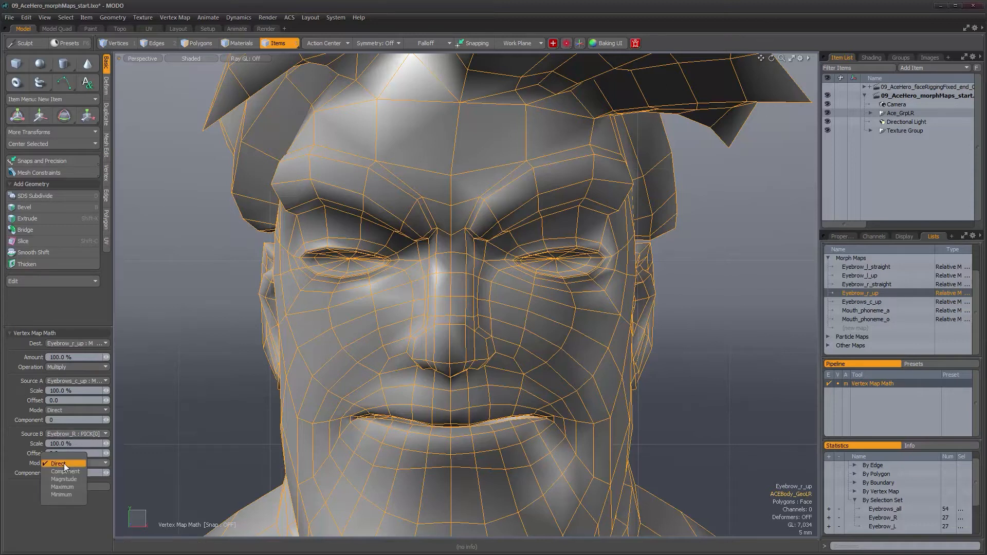
click(65, 472)
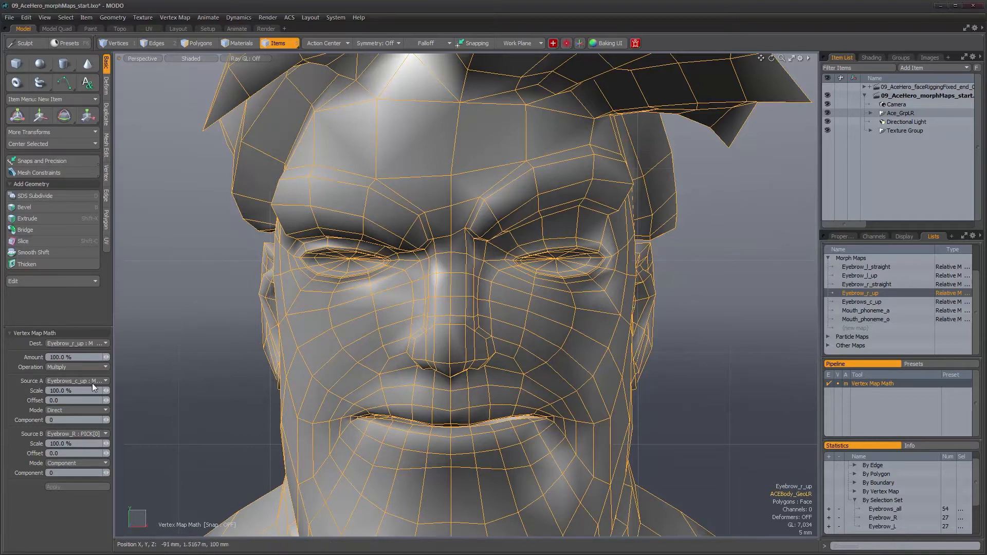
Step: Change Source B to the Eyebrow_L selection set, check the raised brow from slightly different angles, and finish the vertex map math
click(77, 433)
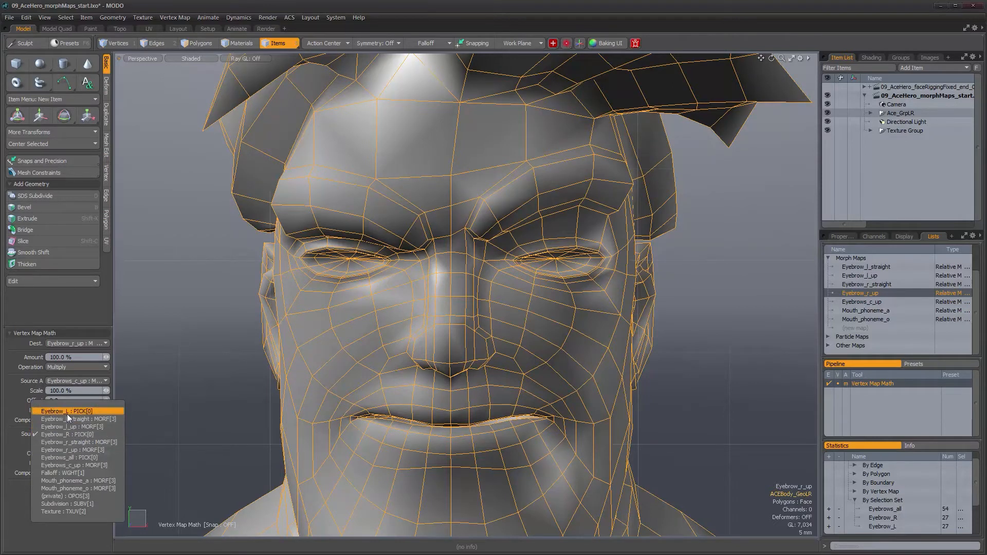
click(67, 414)
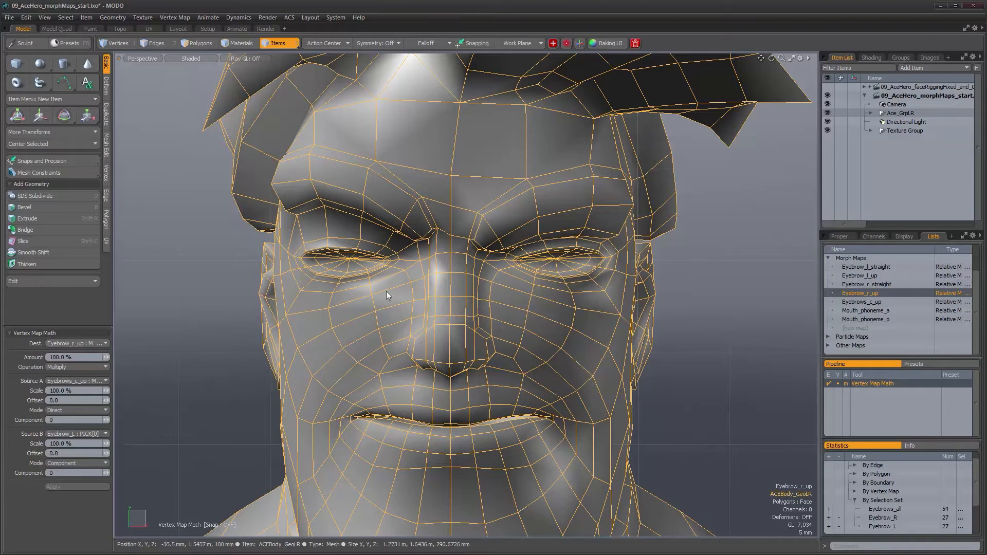
mouse_move(433, 323)
alt+mouse_down()
mouse_move(391, 323)
mouse_move(478, 324)
mouse_move(430, 327)
alt+mouse_up()
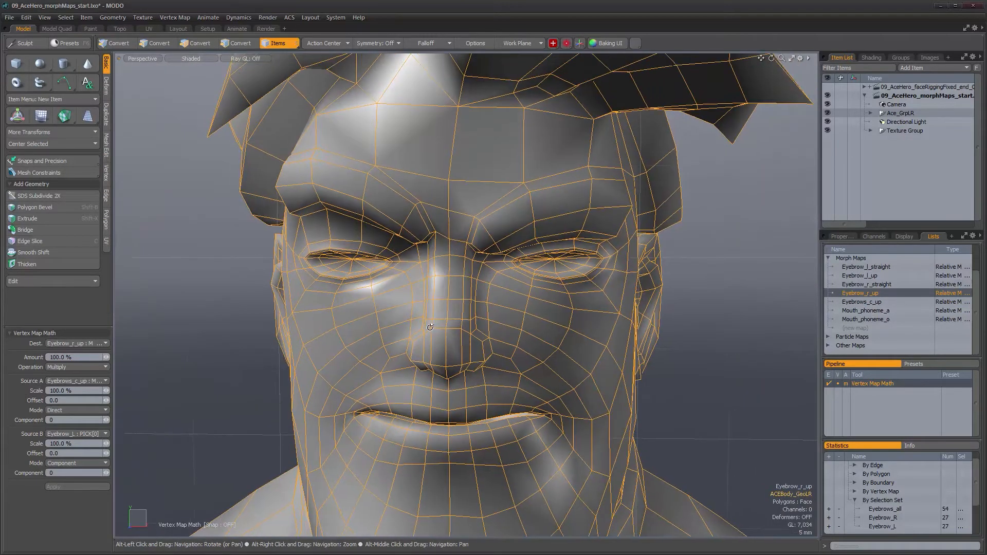
alt+drag(430, 330, 435, 330)
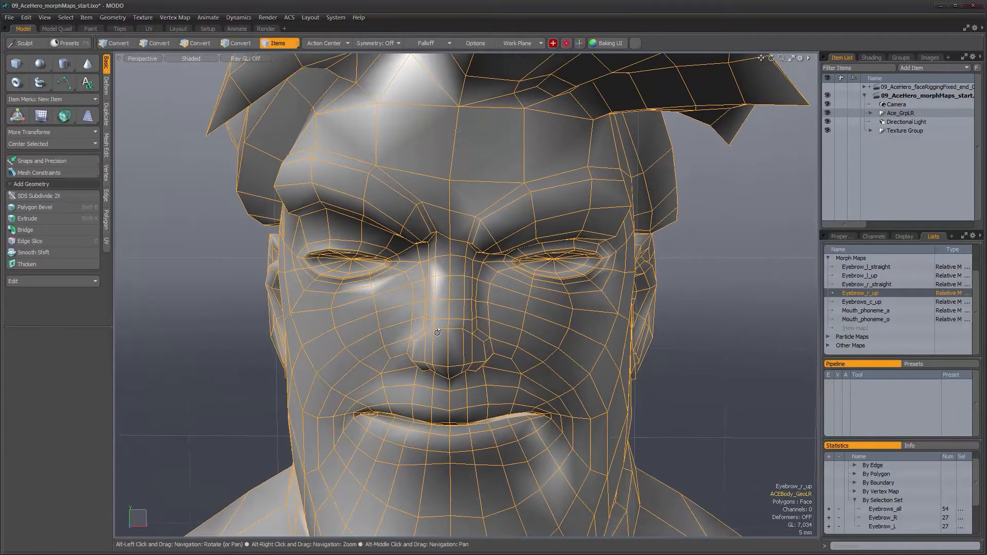
Step: Activate the Eyebrow_l_up morph map and restart the vertex map Math Tool with the Eyebrow_R selection set as Source B
click(859, 276)
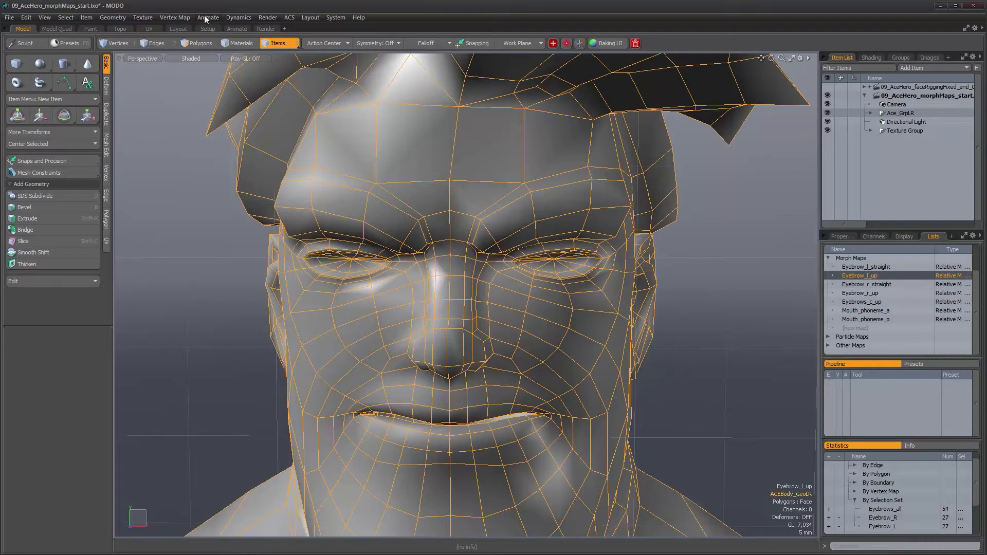
click(174, 18)
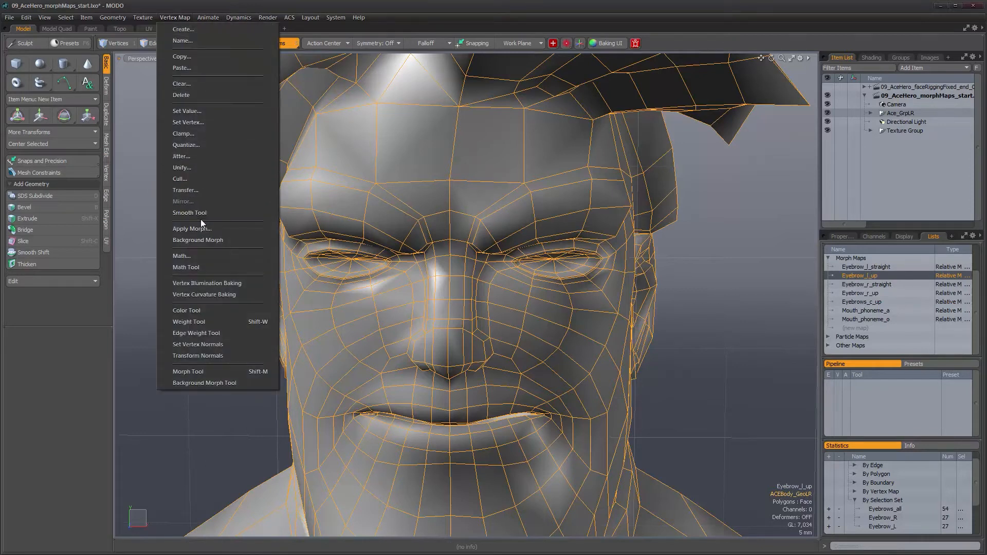
click(193, 267)
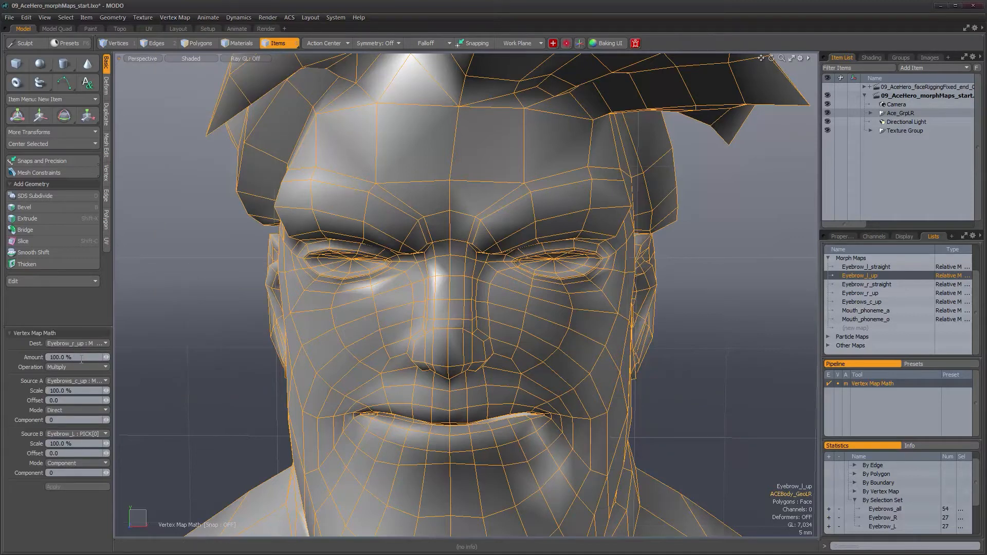
click(73, 434)
click(71, 456)
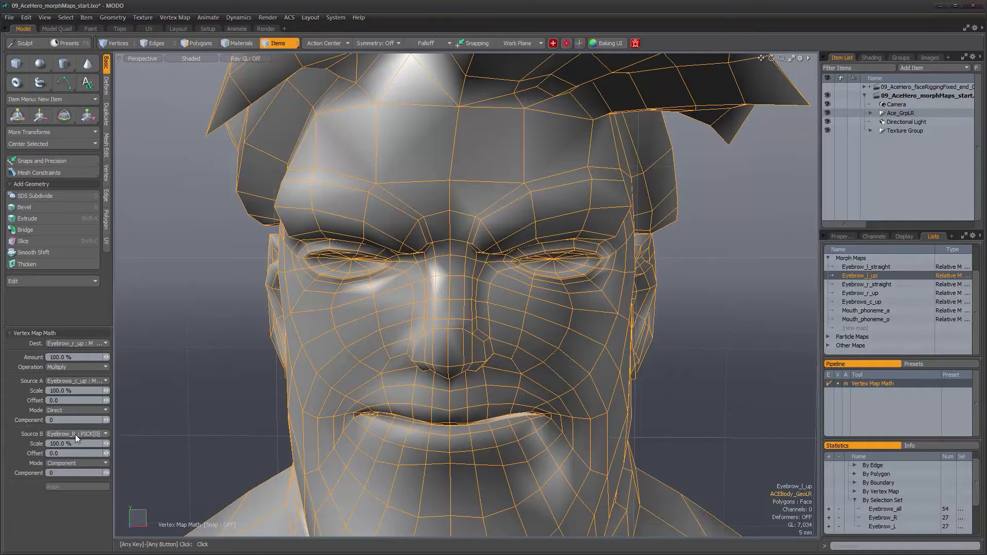
Step: Select Component as Source B's mode and Eyebrows_c_up as Source A for the vertex map math
click(82, 463)
click(82, 458)
click(82, 463)
click(81, 470)
click(77, 379)
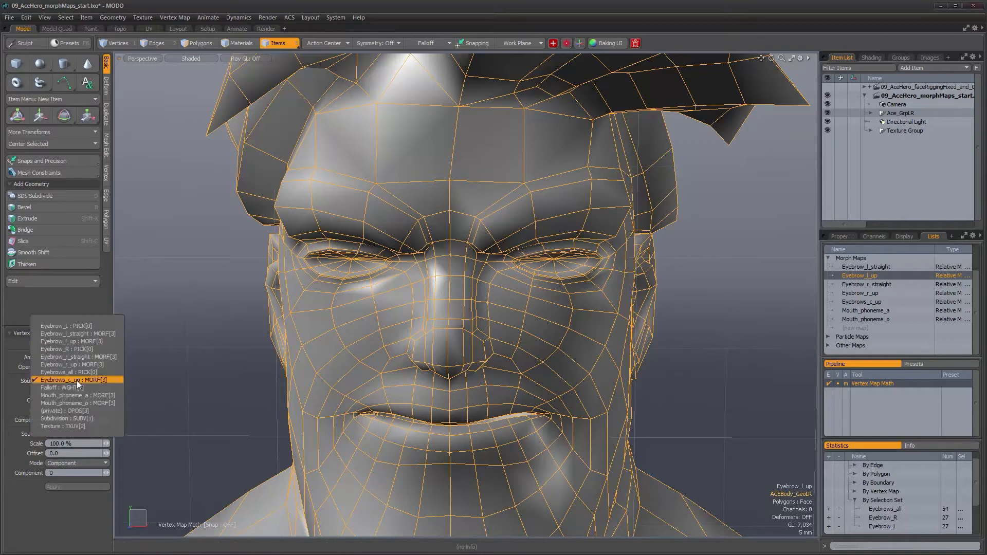
click(76, 380)
Step: Use the Multiply operation at a 100% amount and set the vertex map math destination to Eyebrow_l_up
mouse_move(106, 358)
mouse_down()
mouse_move(73, 357)
mouse_move(106, 357)
mouse_up()
click(54, 368)
click(52, 362)
click(51, 367)
click(52, 362)
click(73, 346)
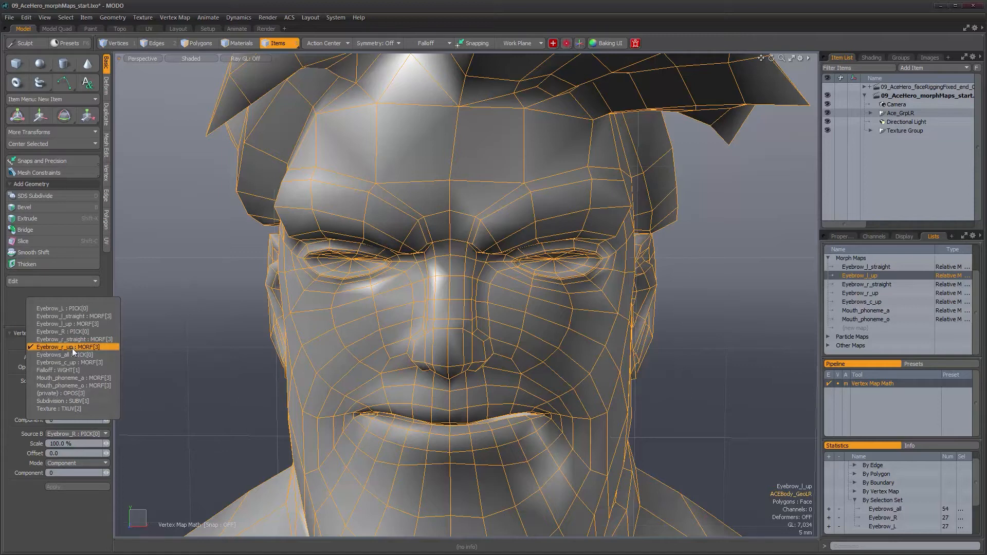
click(83, 324)
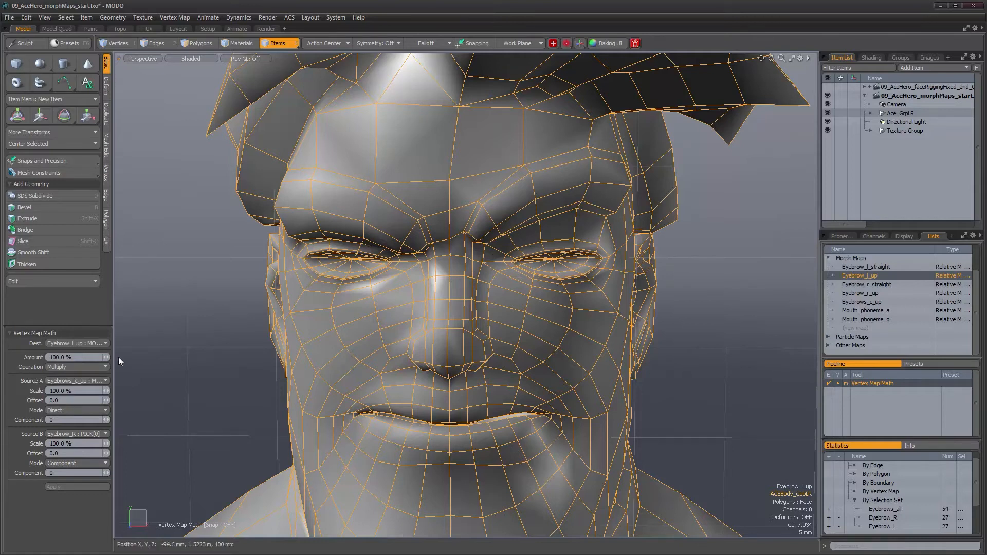
mouse_move(106, 357)
mouse_down()
mouse_move(82, 357)
mouse_move(106, 357)
mouse_up()
Step: Inspect the Eyebrow_l_up result from another angle, drop the Math Tool and activate the Eyebrow_r_up morph map for comparison
alt+drag(518, 417, 511, 383)
key(space)
click(868, 293)
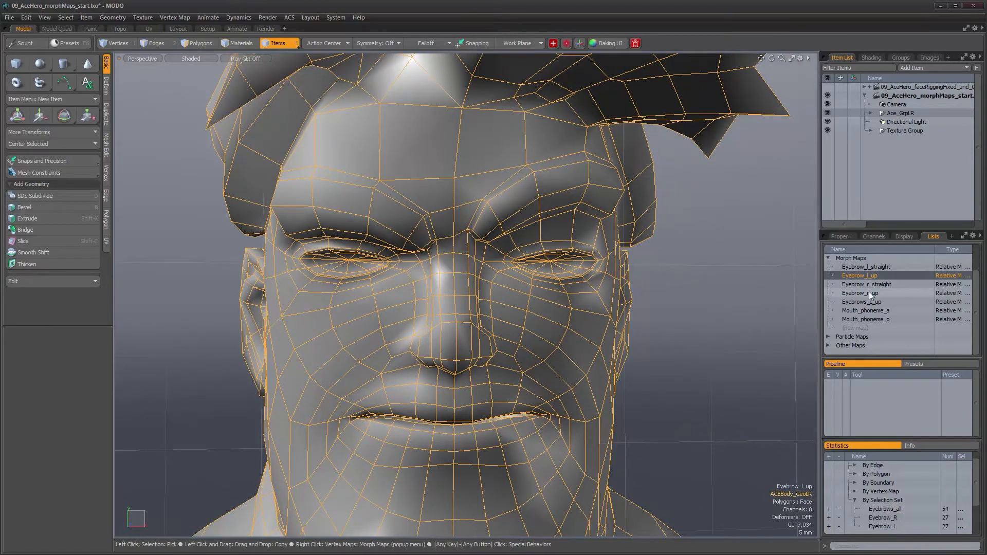
Step: Compare the Eyebrow_l_up and Eyebrow_r_up morph maps on the face and examine the raised brow from several angles
click(865, 276)
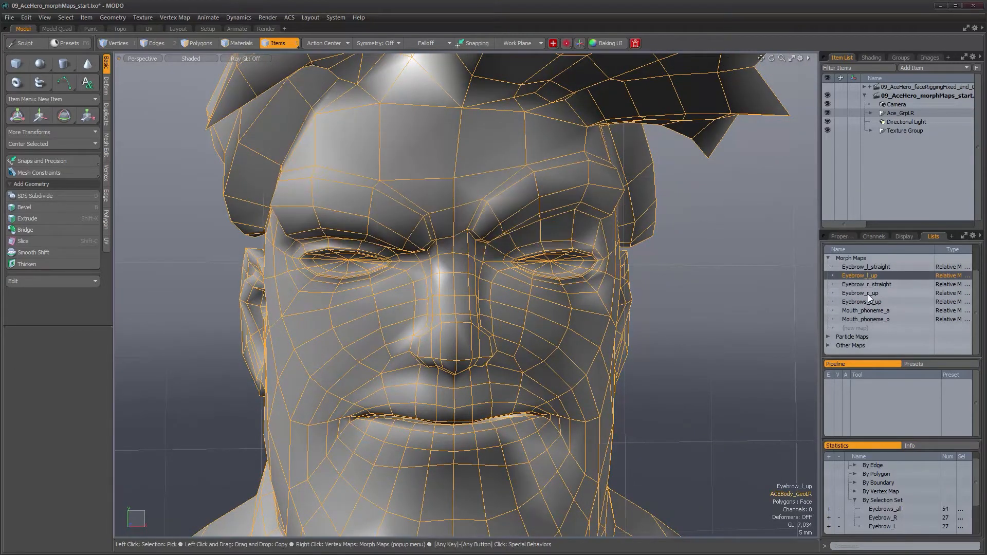
click(868, 294)
click(865, 276)
click(866, 291)
alt+drag(596, 314, 555, 304)
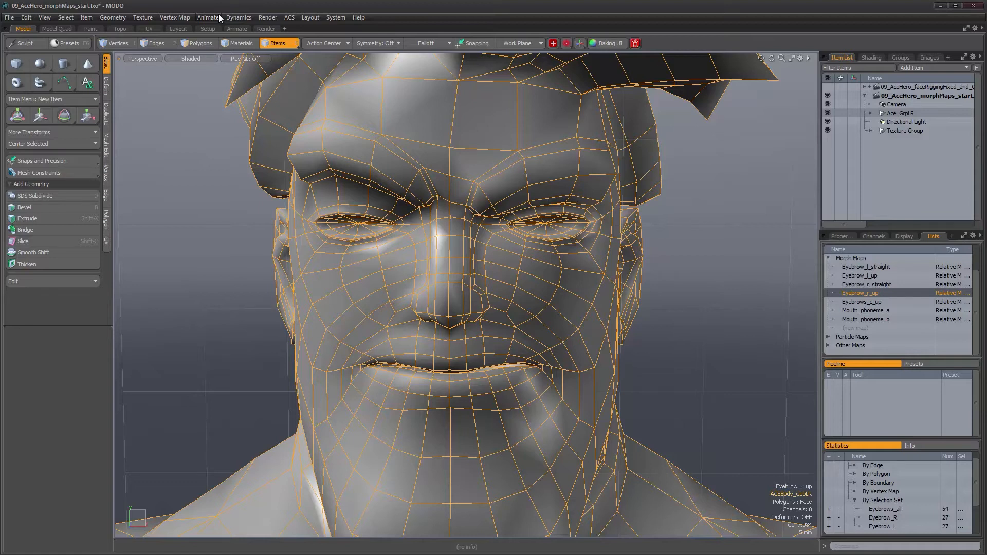
alt+drag(450, 171, 560, 263)
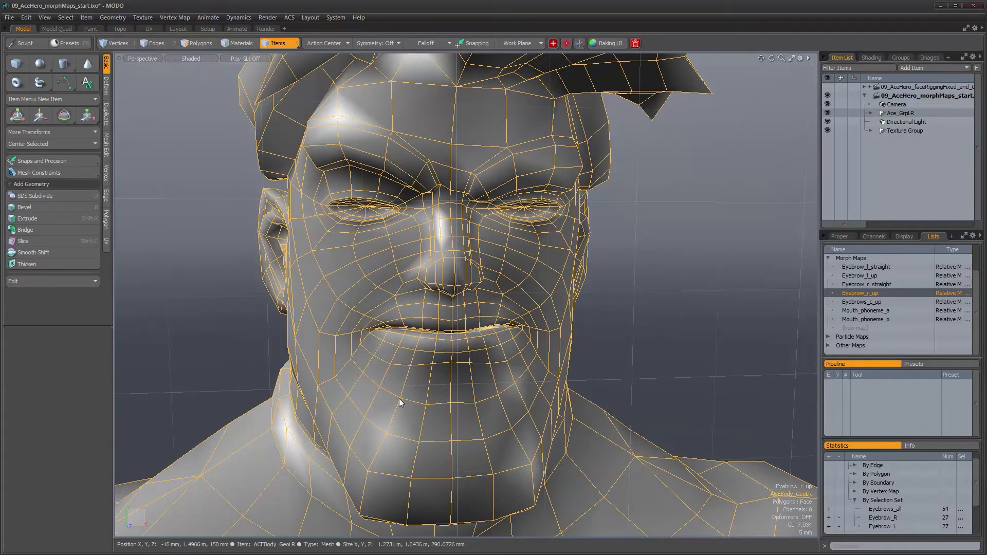
alt+drag(416, 393, 523, 301)
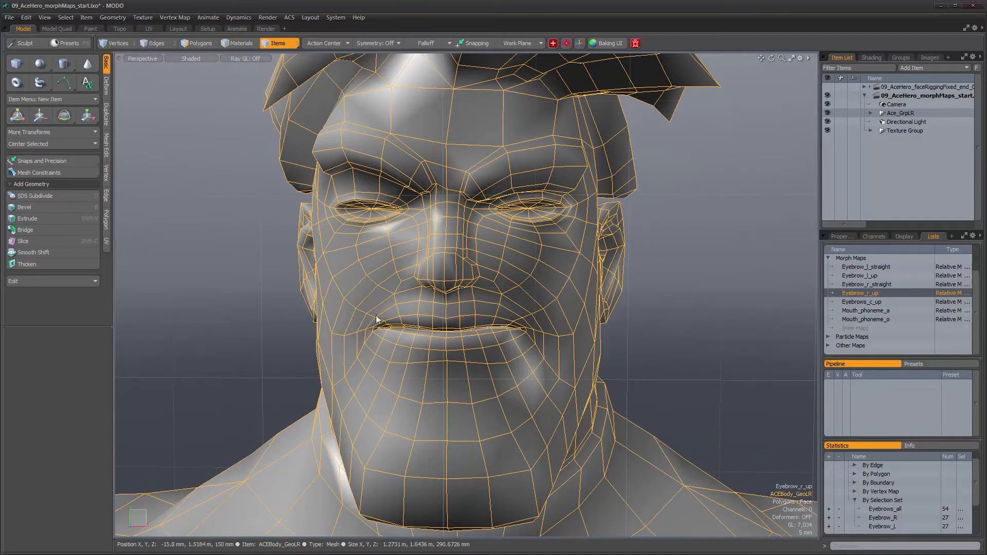
alt+drag(577, 234, 584, 211)
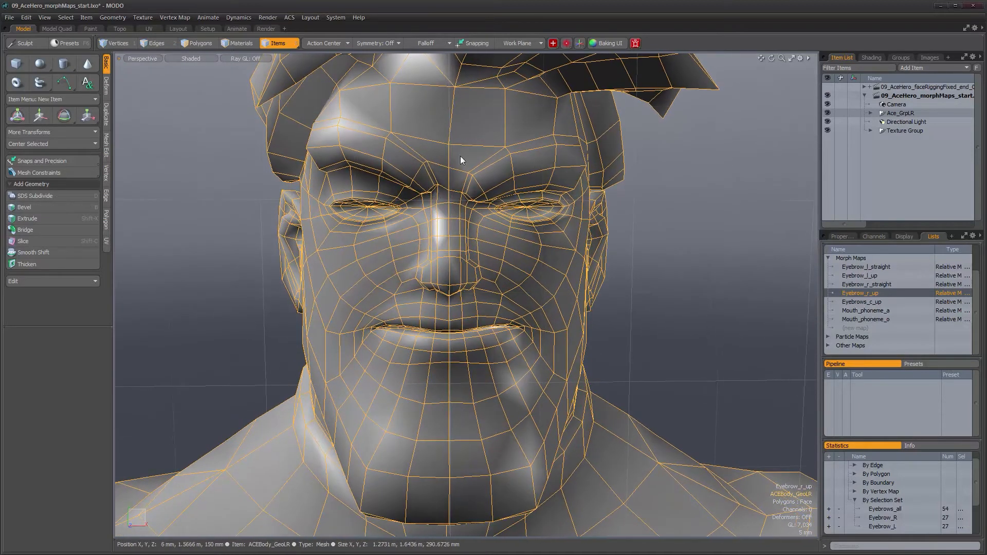
alt+drag(584, 267, 581, 243)
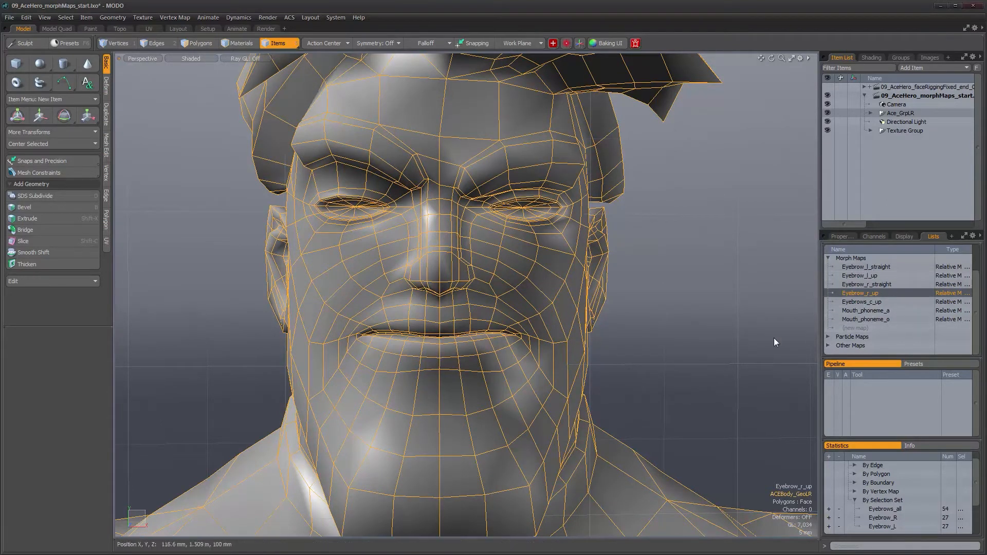
alt+drag(634, 313, 546, 317)
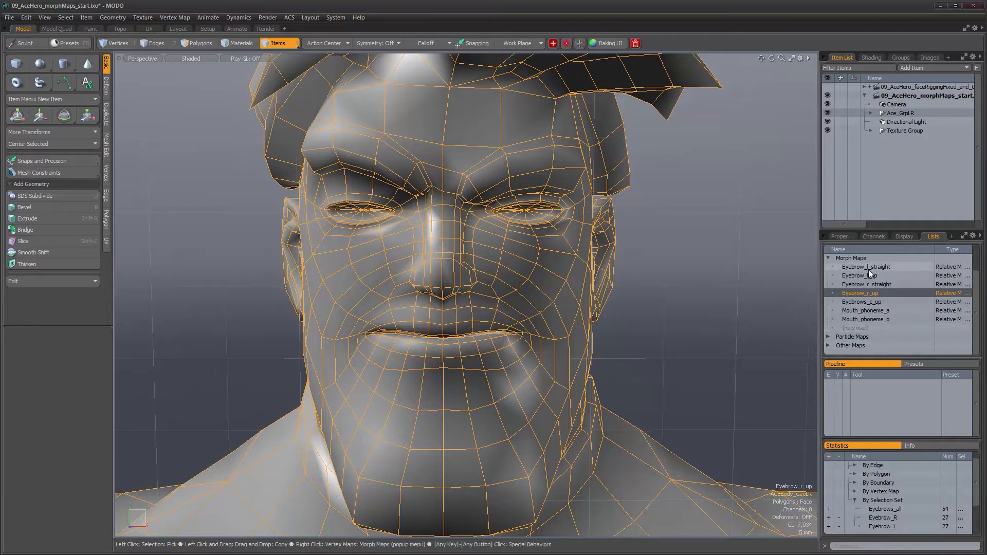
Step: Preview the mouth and eyebrow morph maps one by one, from Mouth_phoneme_o up to Eyebrow_l_straight
click(866, 318)
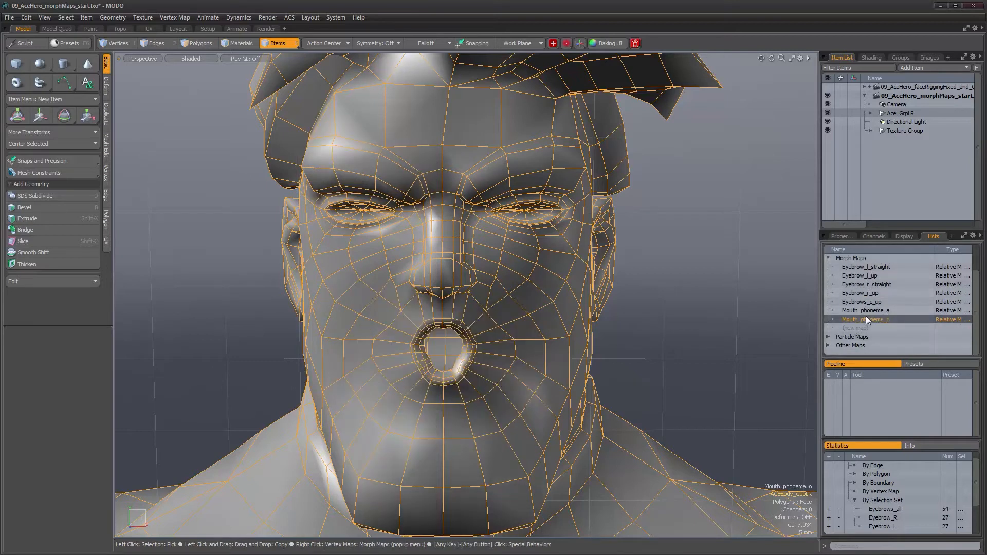
click(867, 311)
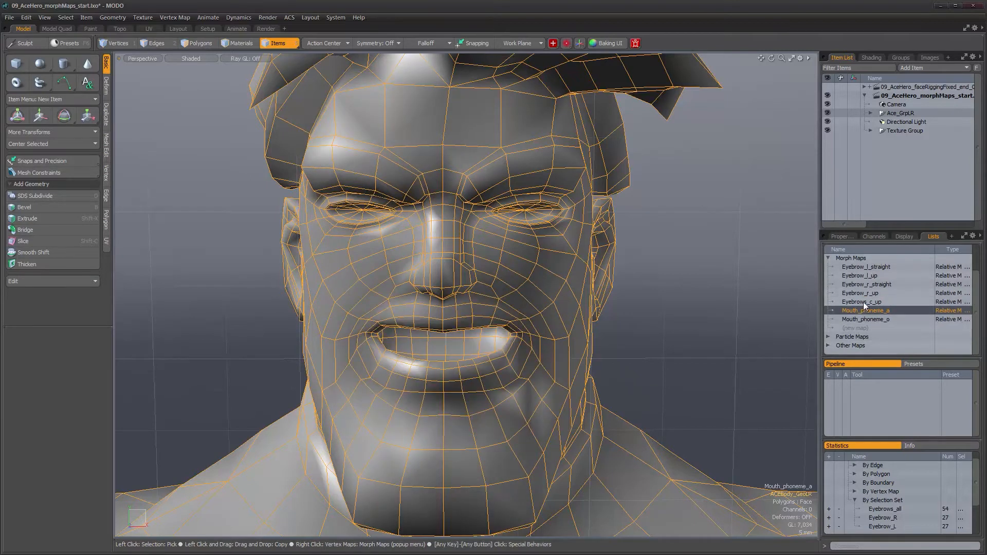
click(863, 302)
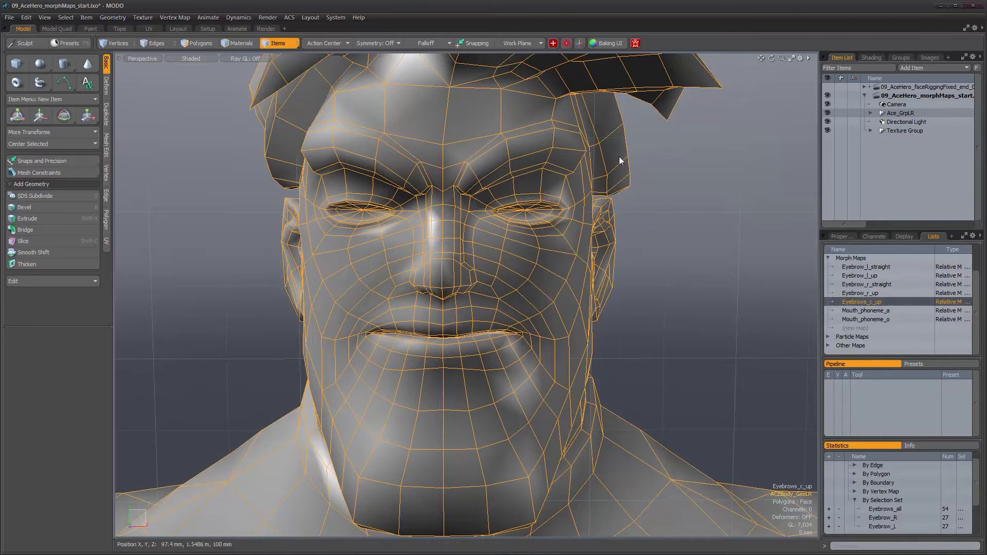
click(848, 294)
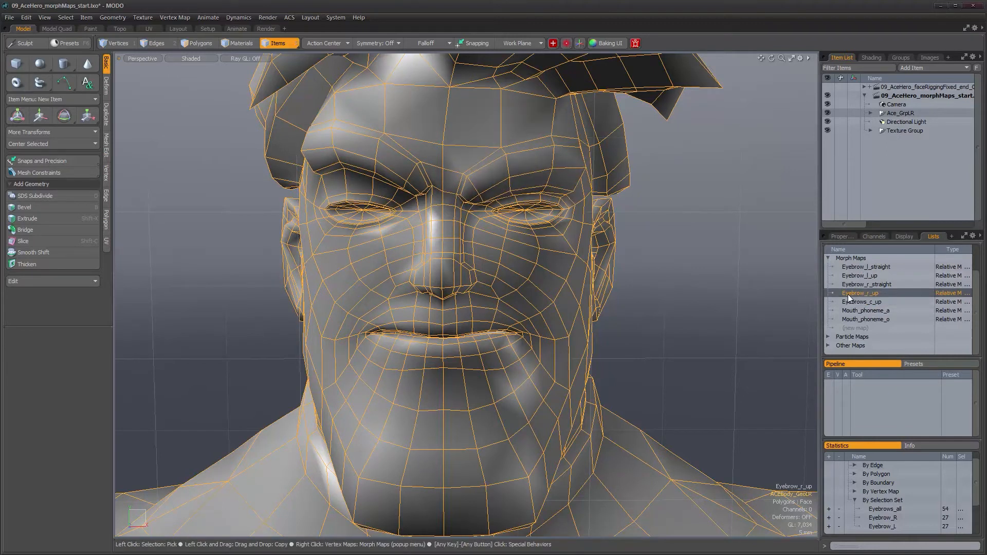
click(850, 284)
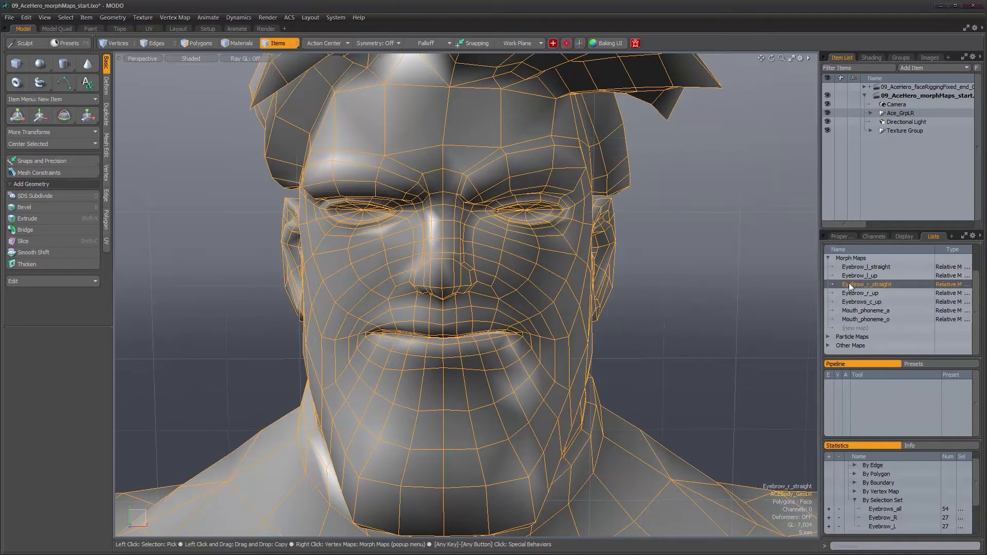
click(850, 276)
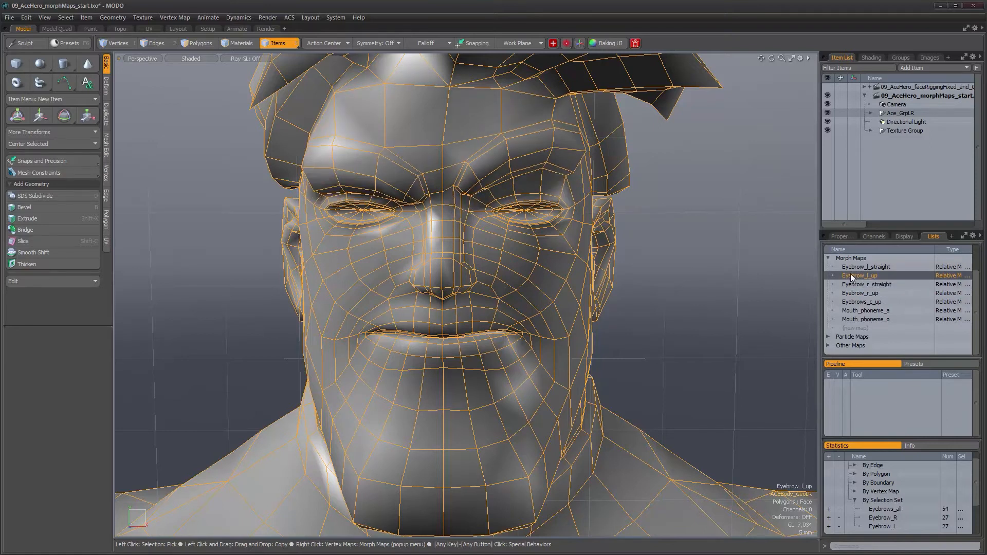
click(850, 267)
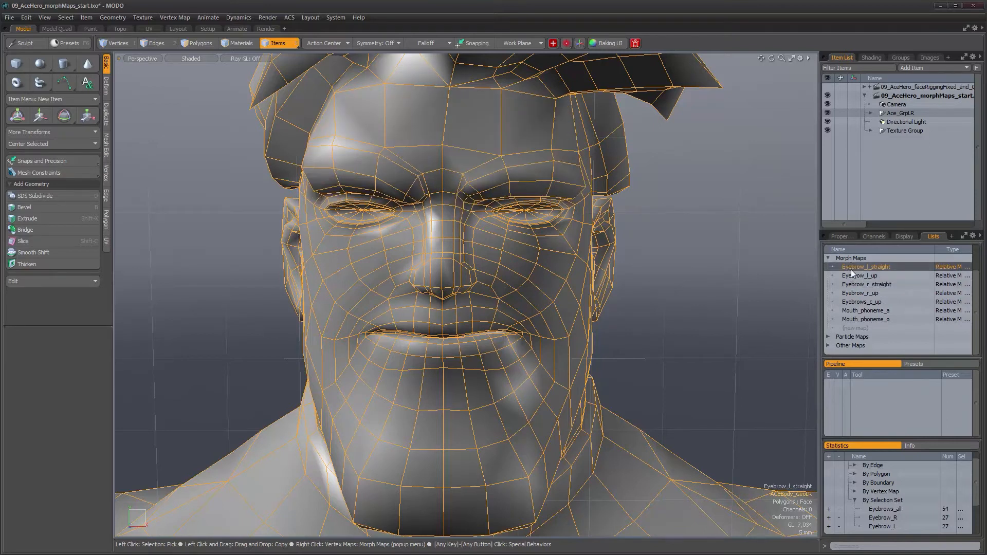
Step: Deselect the Eyebrow_l_straight morph map to return the face to its base shape
ctrl+click(850, 269)
alt+drag(669, 313, 632, 315)
alt+right_drag(633, 315, 458, 294)
alt+drag(458, 294, 198, 252)
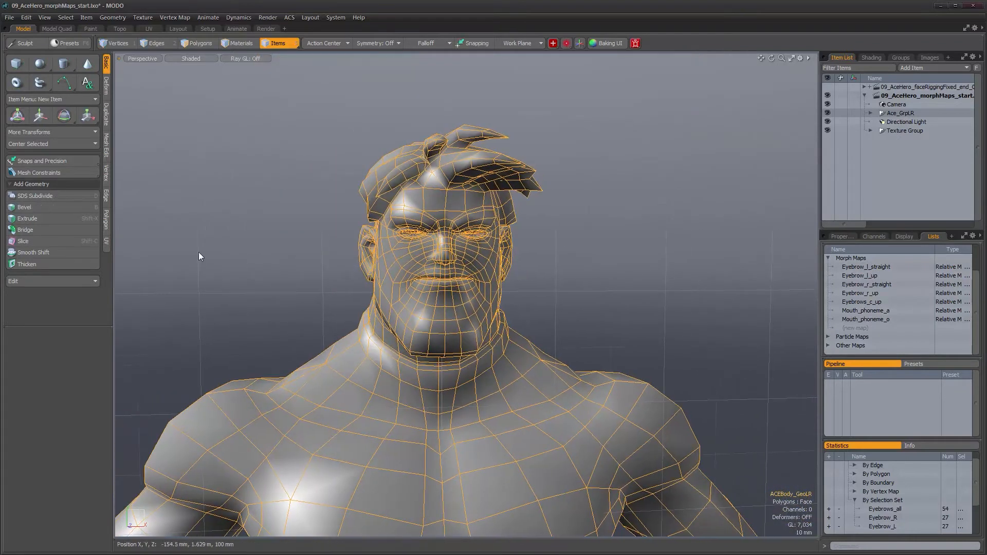
mouse_move(554, 300)
alt+mouse_down()
mouse_move(580, 310)
mouse_move(550, 317)
alt+mouse_up()
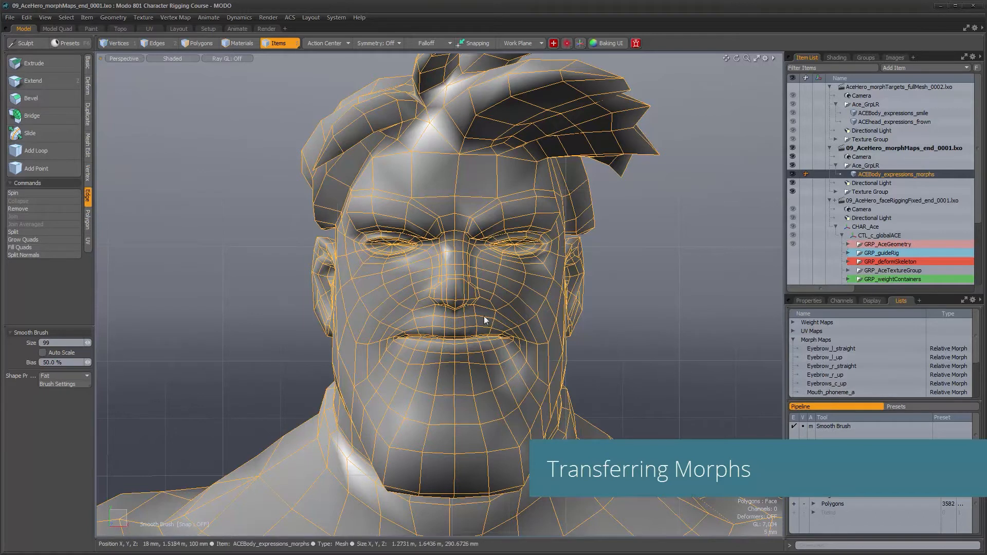
Step: Switch to the AceHero_morphTargets_fullMesh_0002 scene and display only the ACEBody_expressions_smile mesh to inspect its expression
alt+drag(483, 314, 487, 314)
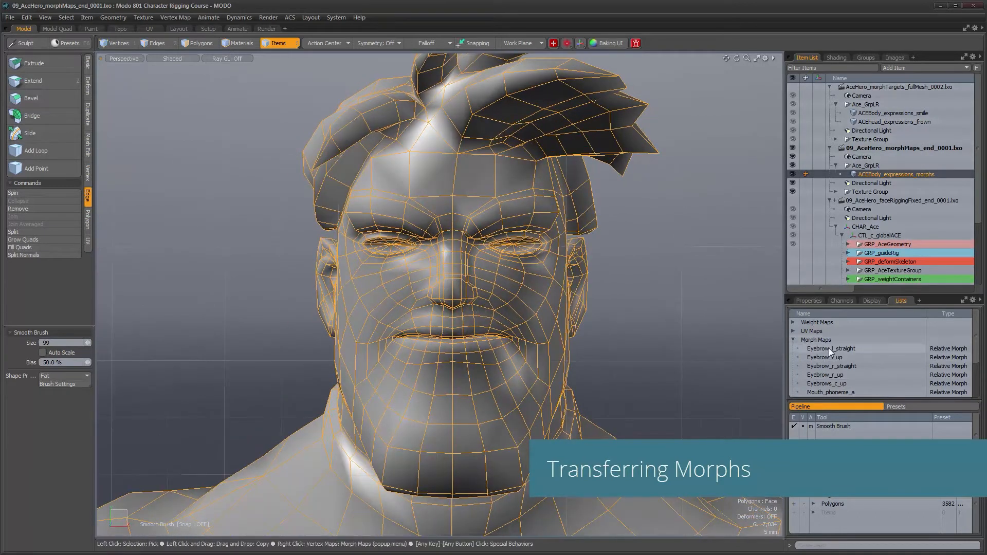
alt+drag(527, 299, 495, 312)
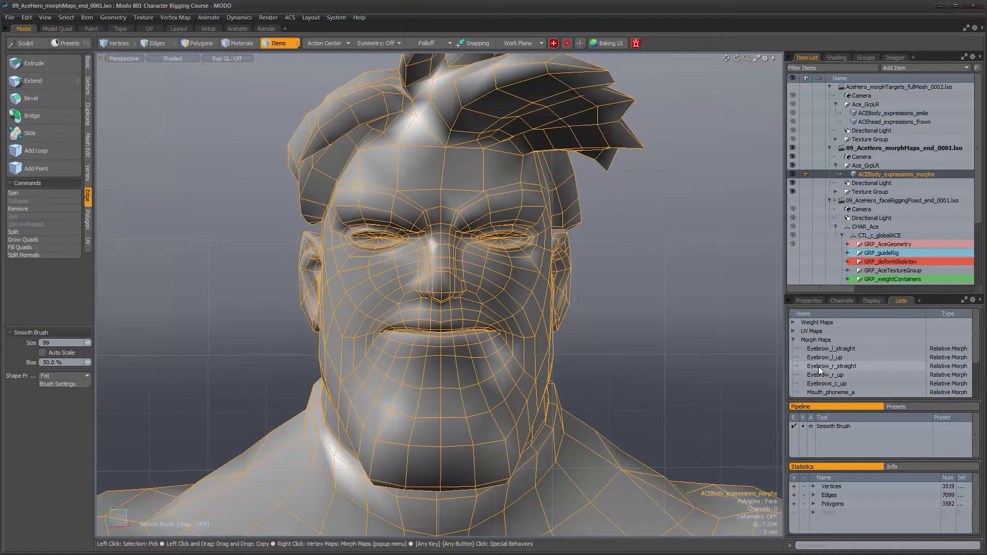
click(855, 86)
click(792, 113)
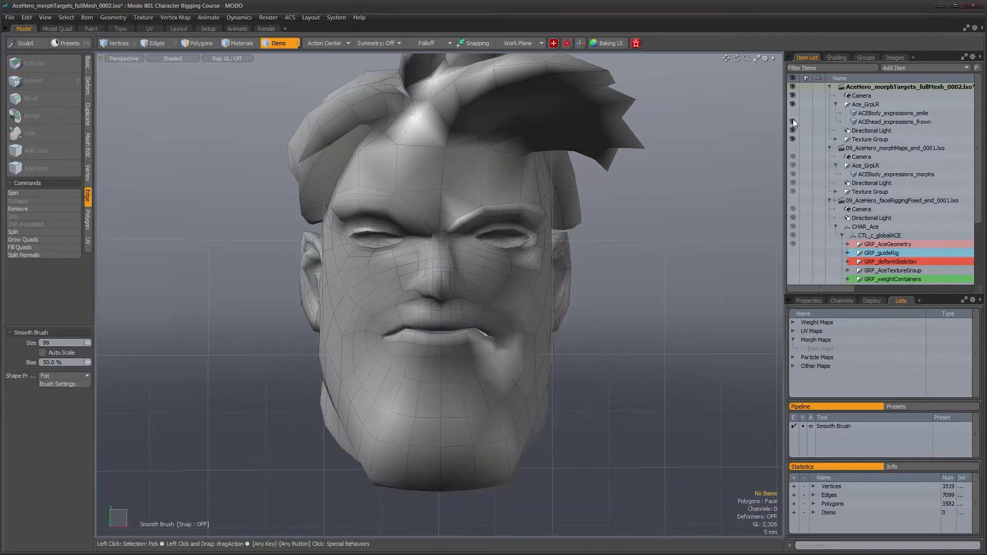
click(793, 113)
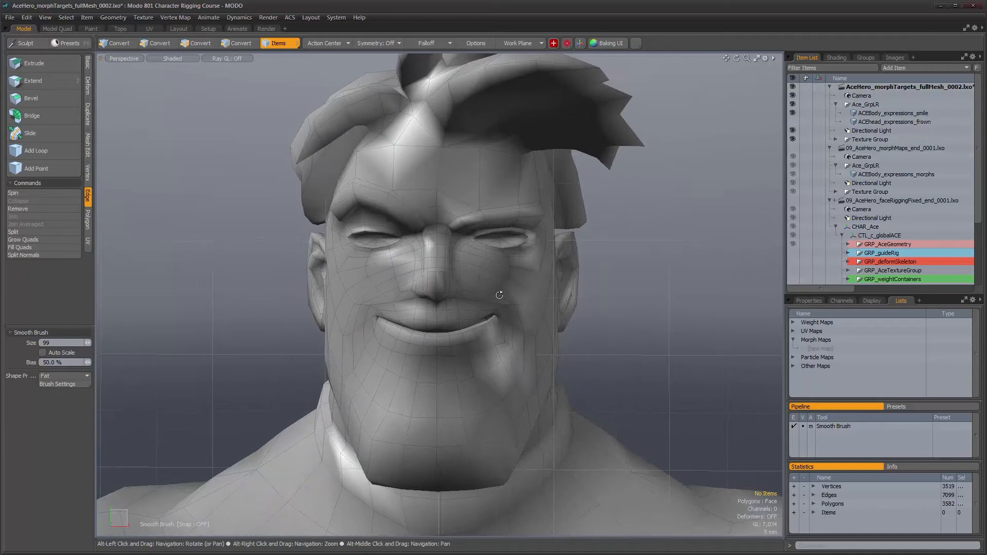
ctrl+alt+drag(510, 343, 452, 291)
alt+drag(408, 261, 526, 270)
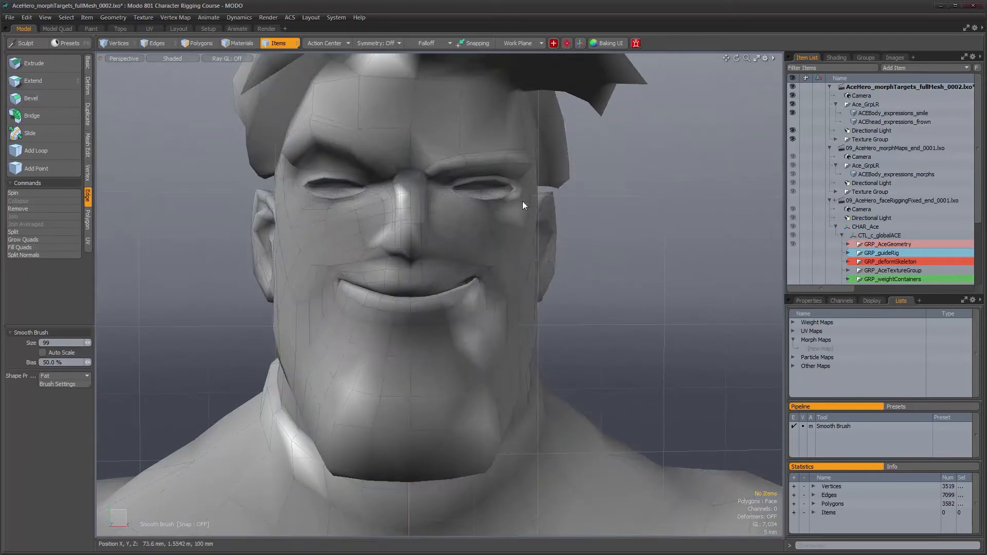
alt+drag(370, 260, 399, 263)
alt+drag(367, 262, 371, 262)
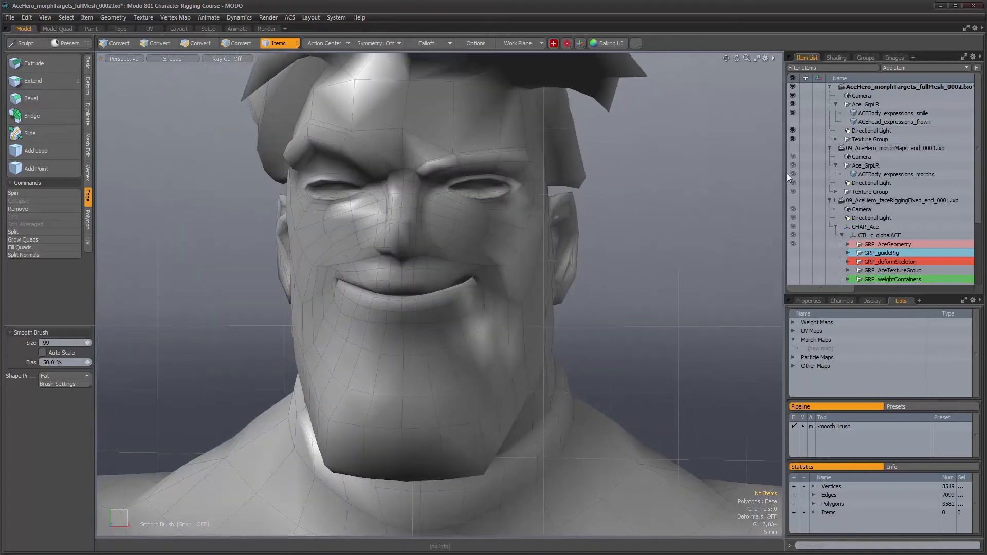
Step: Display only the ACEhead_expressions_frown mesh instead of the smile body and inspect the head from several angles
click(793, 122)
click(794, 113)
alt+drag(683, 190, 455, 282)
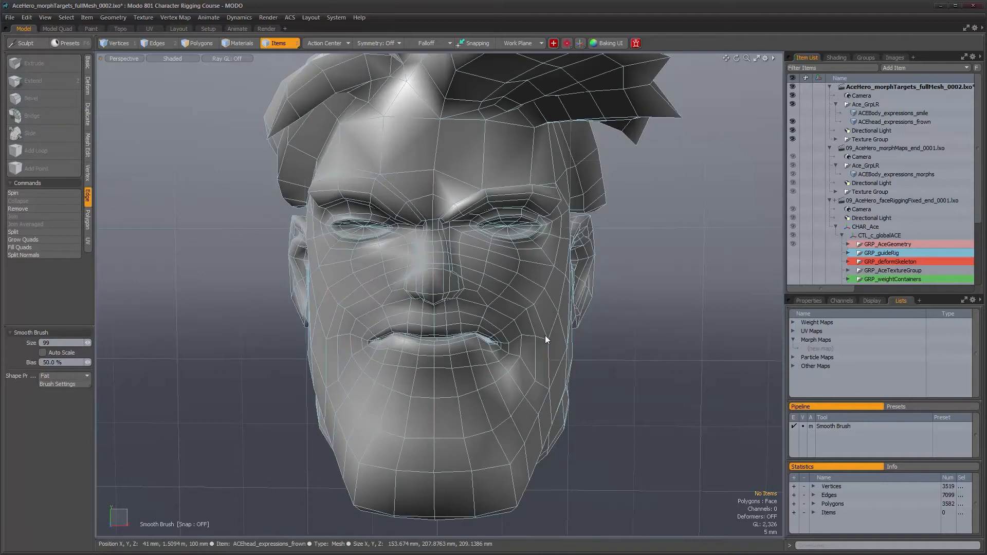
alt+drag(533, 331, 590, 327)
alt+drag(500, 308, 422, 303)
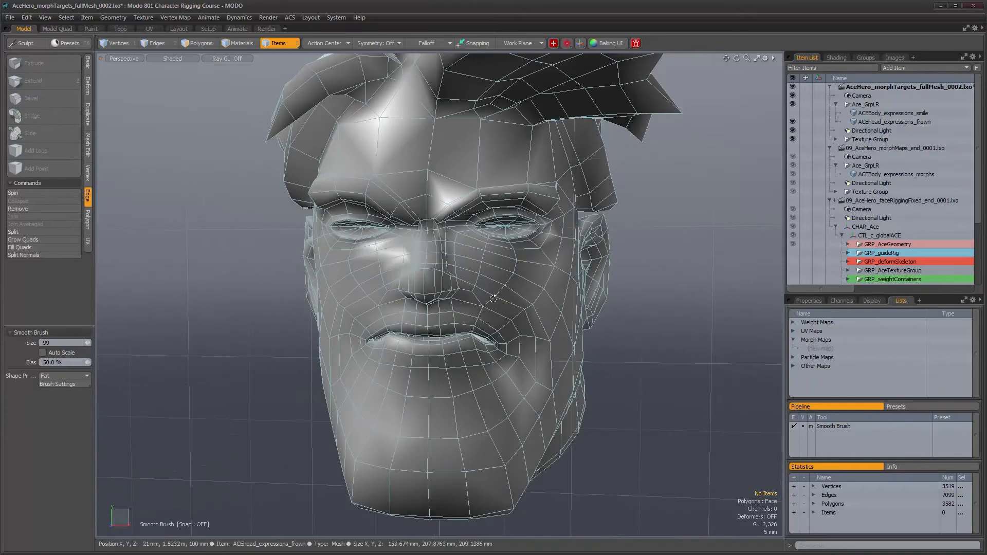
alt+drag(483, 302, 508, 300)
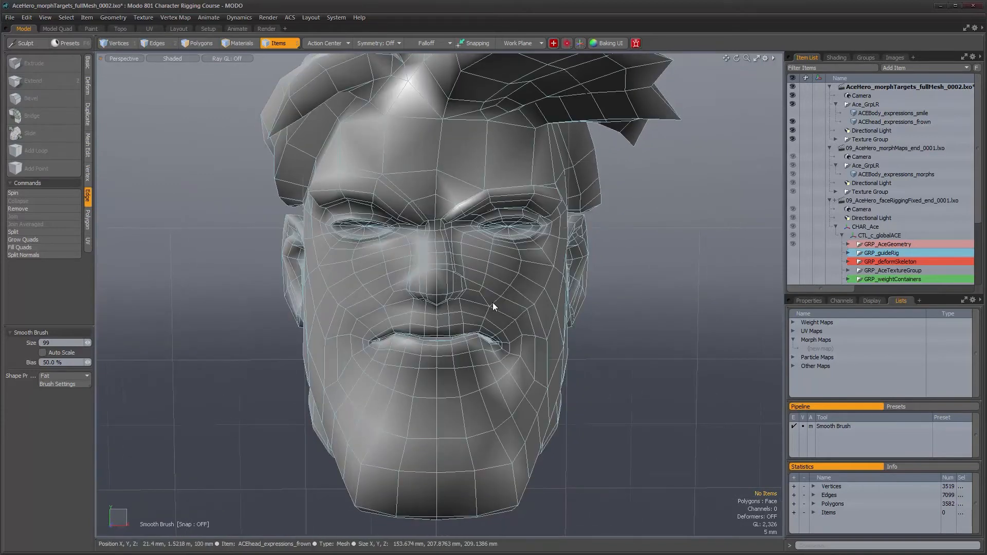
alt+drag(492, 302, 494, 304)
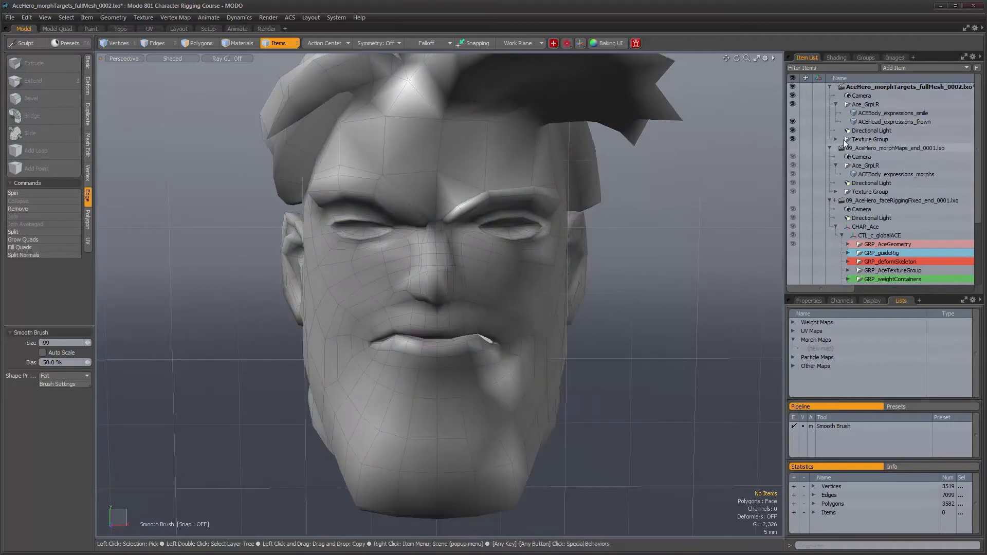
Step: Show the smile mesh alongside the frown head, and review the morph map list of ACEBody_expressions_morphs in the morphMaps scene
click(792, 113)
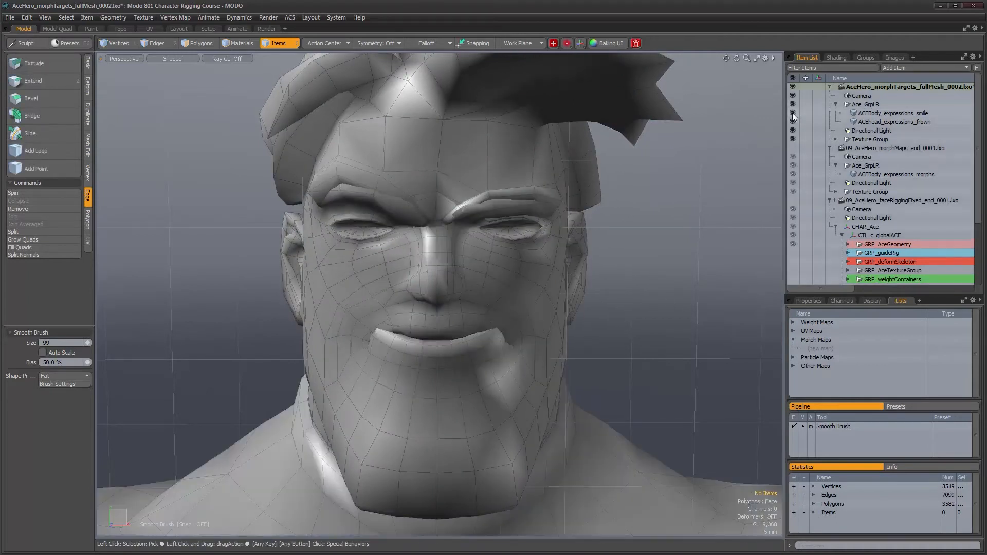
alt+drag(570, 273, 531, 294)
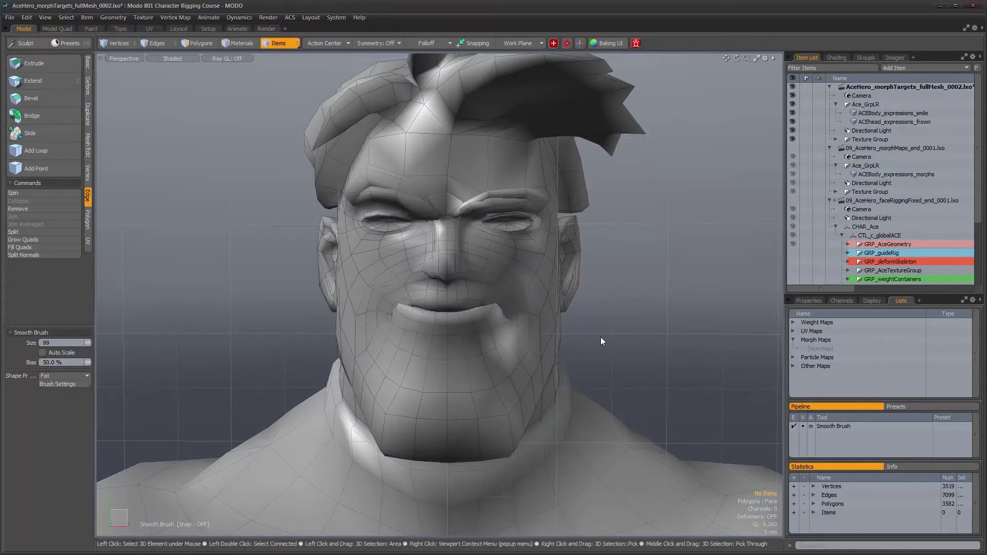
click(899, 174)
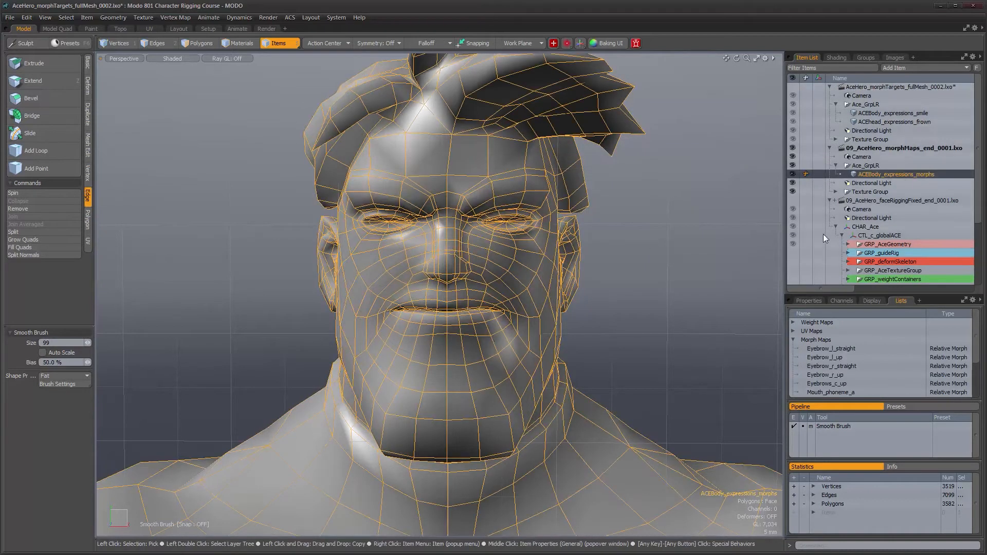
scroll(849, 359, down, 3)
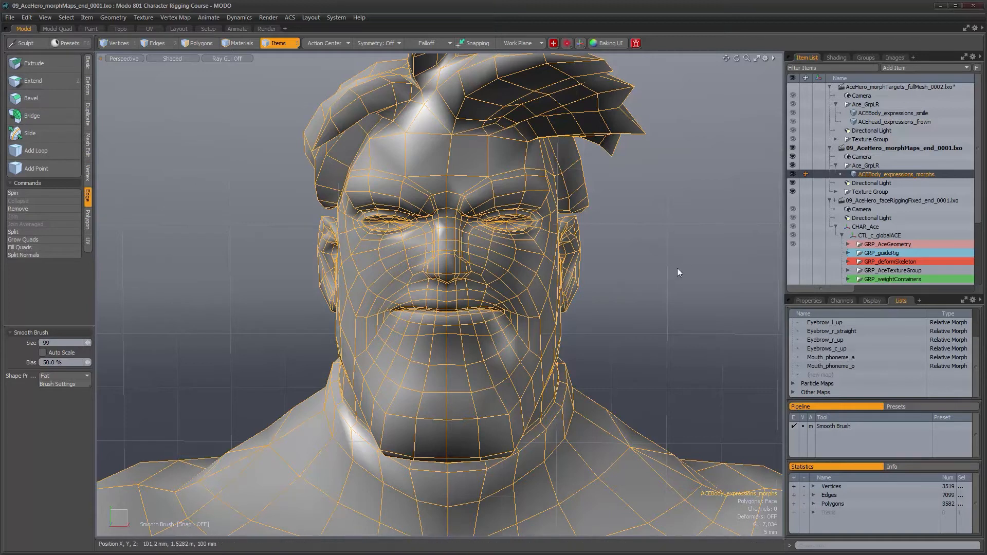
Step: Import the ACEBody_expressions_smile and ACEhead_expressions_frown meshes with their children into the 09_AceHero_faceRiggingFixed_end_0001 scene
click(877, 88)
alt+right_drag(504, 239, 472, 267)
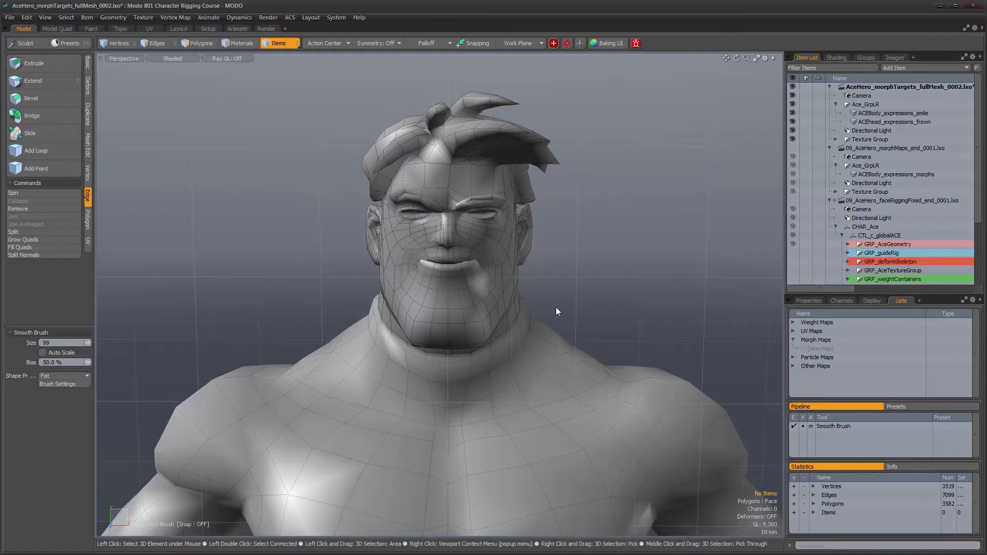
click(881, 122)
shift+click(884, 113)
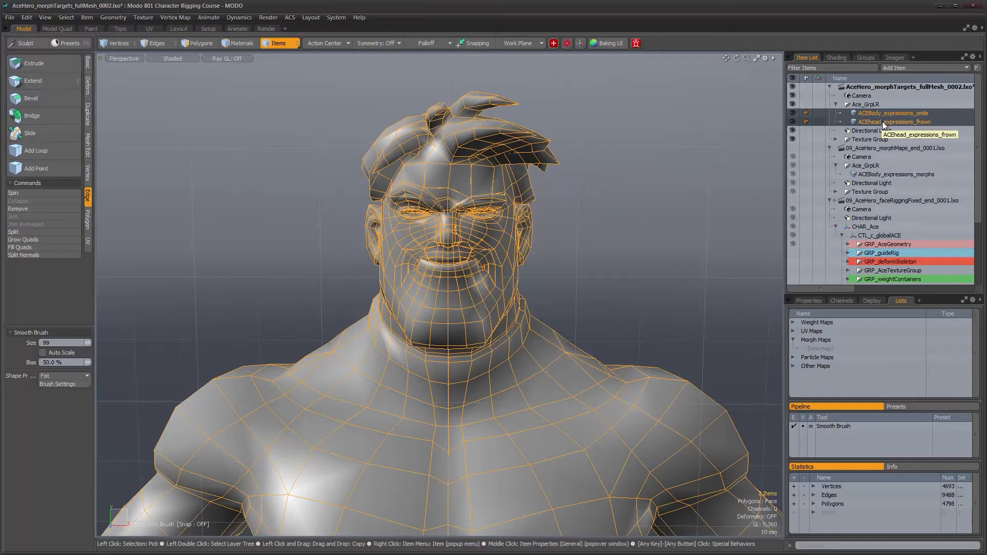
drag(875, 121, 876, 200)
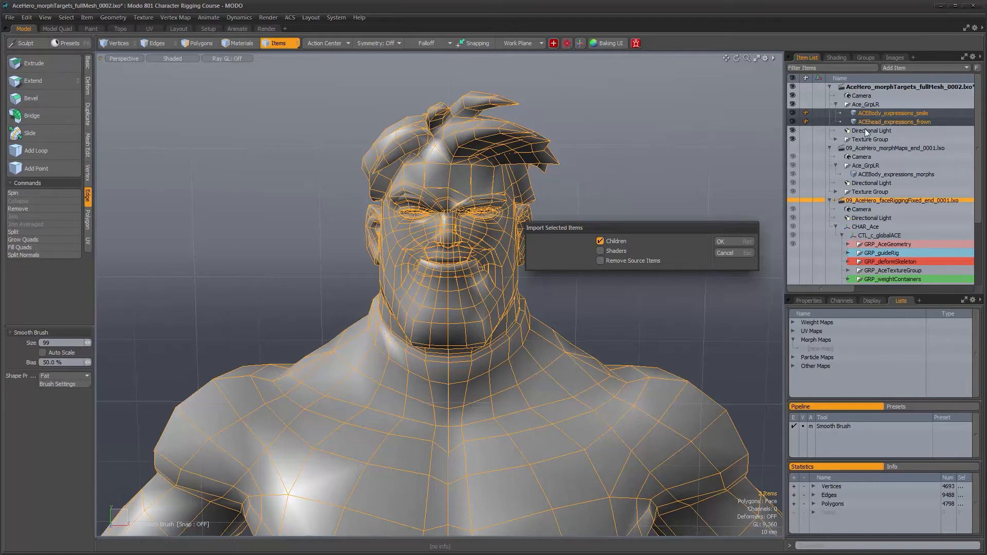
click(727, 242)
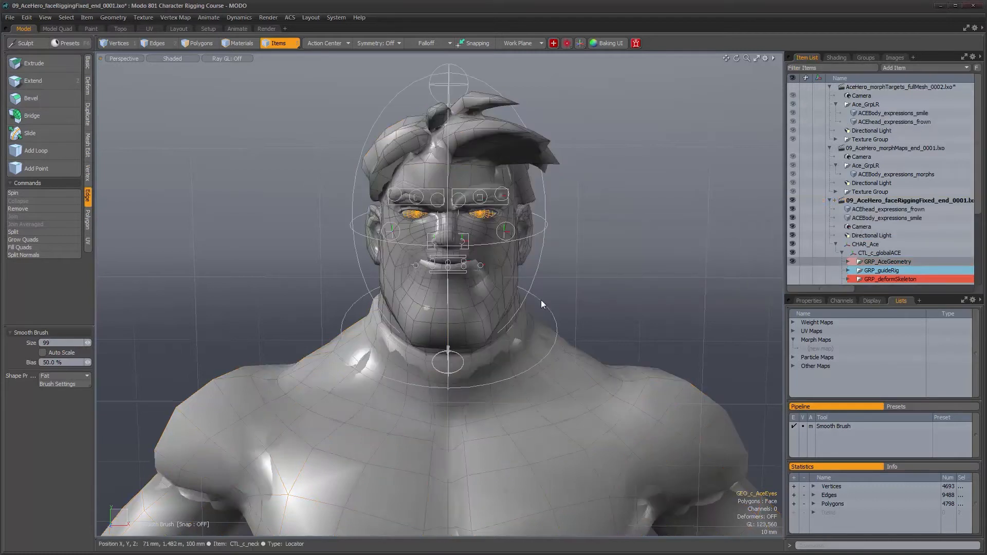
scroll(891, 243, down, 2)
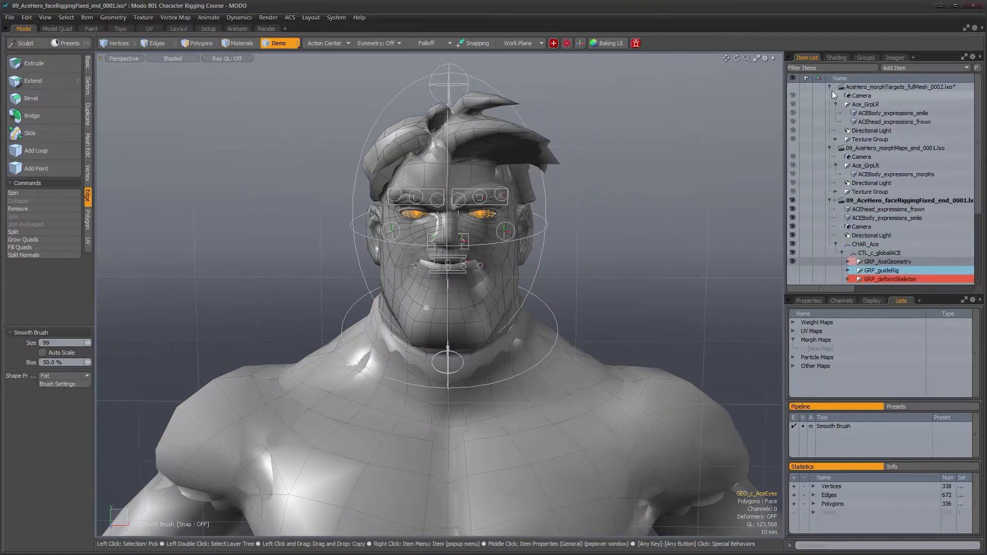
Step: Select the ACEhead_expressions_frown mesh in the face rigging scene and expand GRP_AceGeometry down to the contents of GRP_geo_highRes
scroll(853, 185, down, 3)
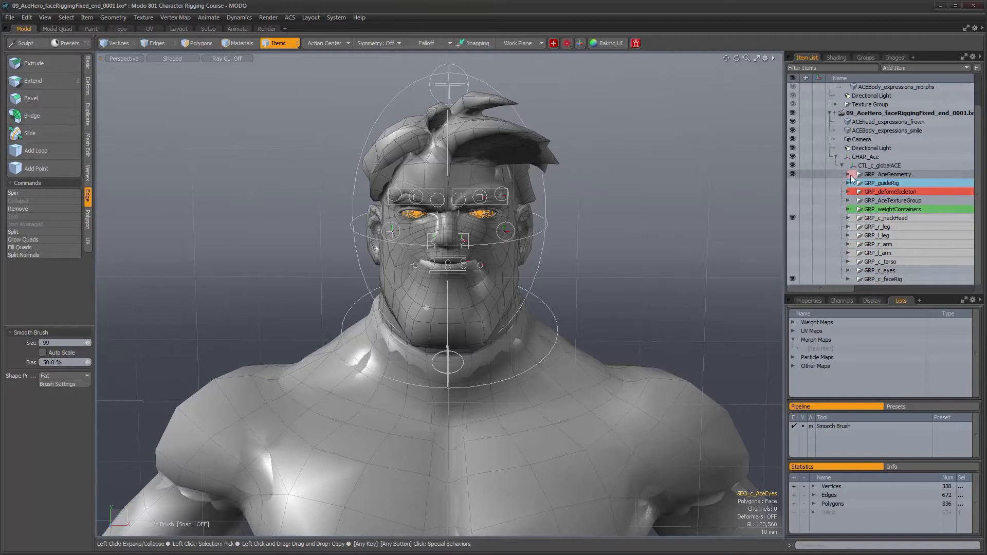
click(869, 129)
click(871, 121)
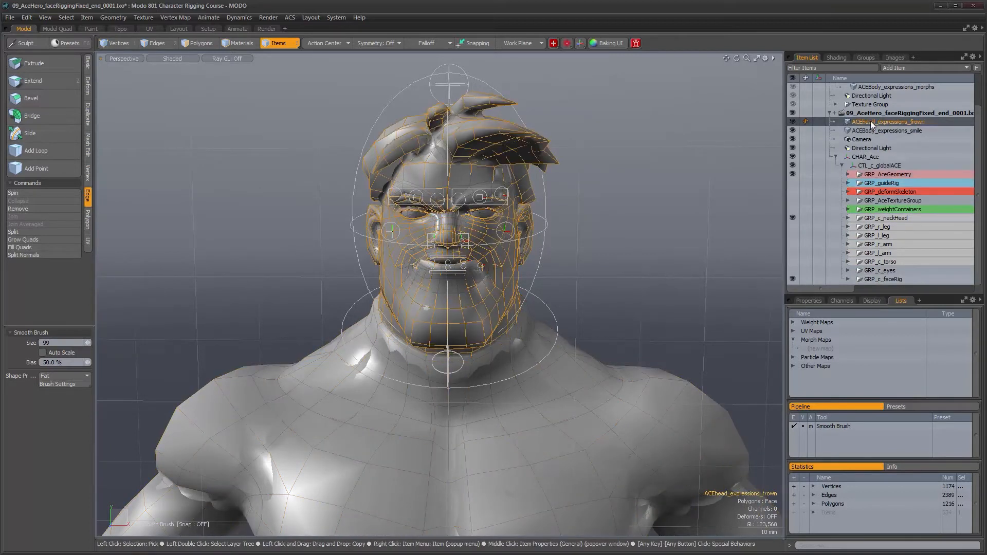
click(847, 175)
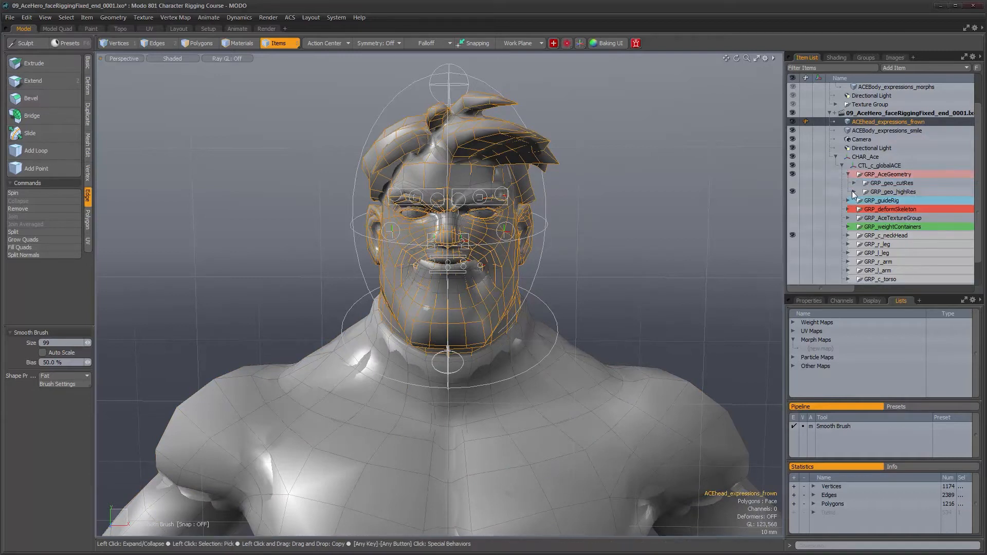
click(855, 192)
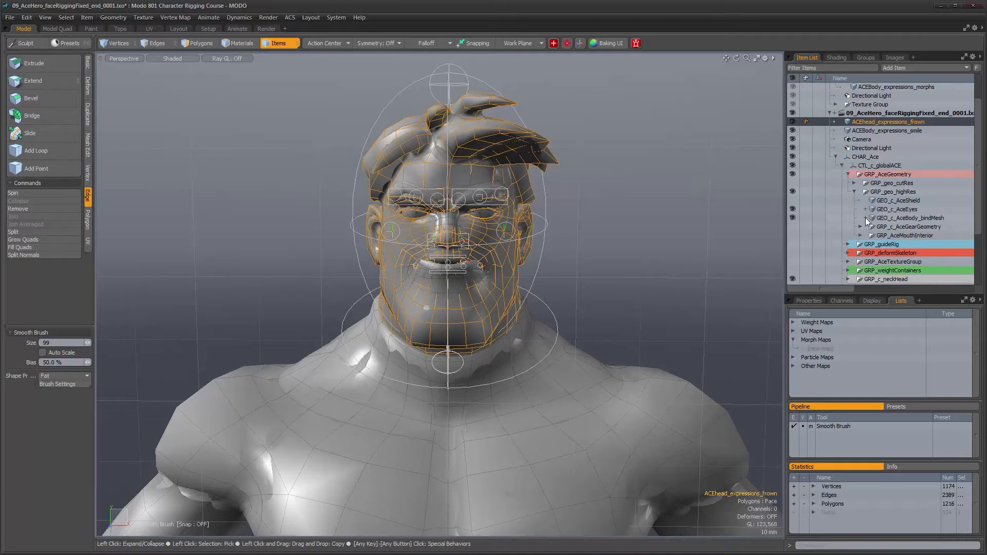
Step: Hide the GEO_c_AceEyes mesh and the GRP_c_neckHead and GRP_c_faceRig groups to clear the rig controls from the head
scroll(817, 267, down, 4)
click(792, 218)
click(792, 279)
alt+drag(550, 261, 502, 267)
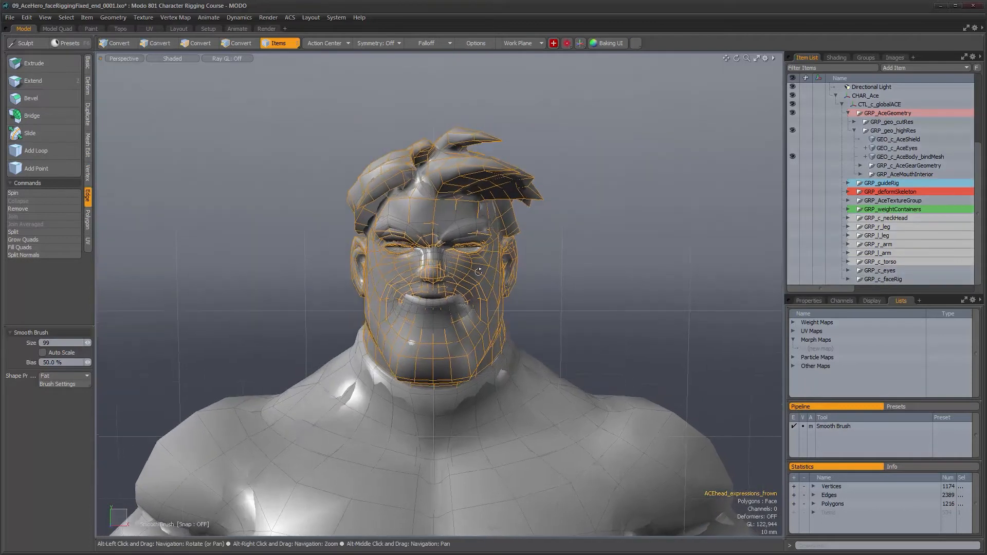
alt+right_drag(503, 267, 540, 277)
alt+drag(540, 278, 578, 277)
click(556, 279)
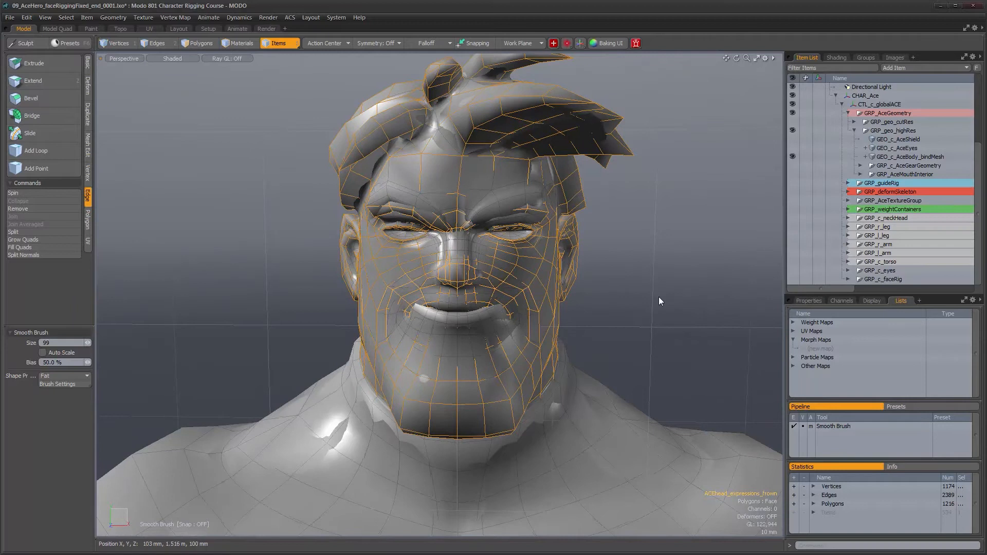
Step: Switch to the Setup layout and hide ACEBody_expressions_smile and GEO_c_AceBody_bindMesh so that only the frown head is displayed
click(210, 29)
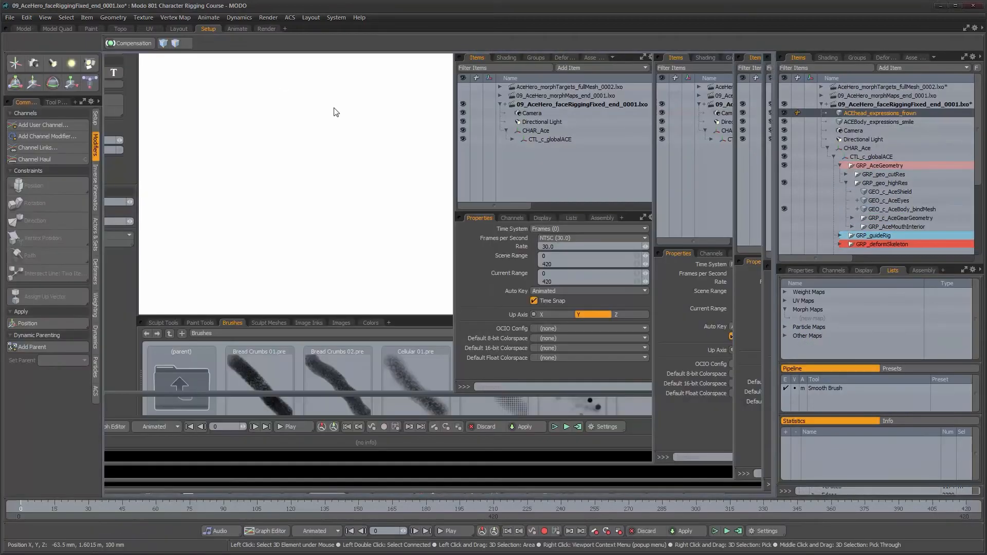
alt+drag(475, 219, 465, 229)
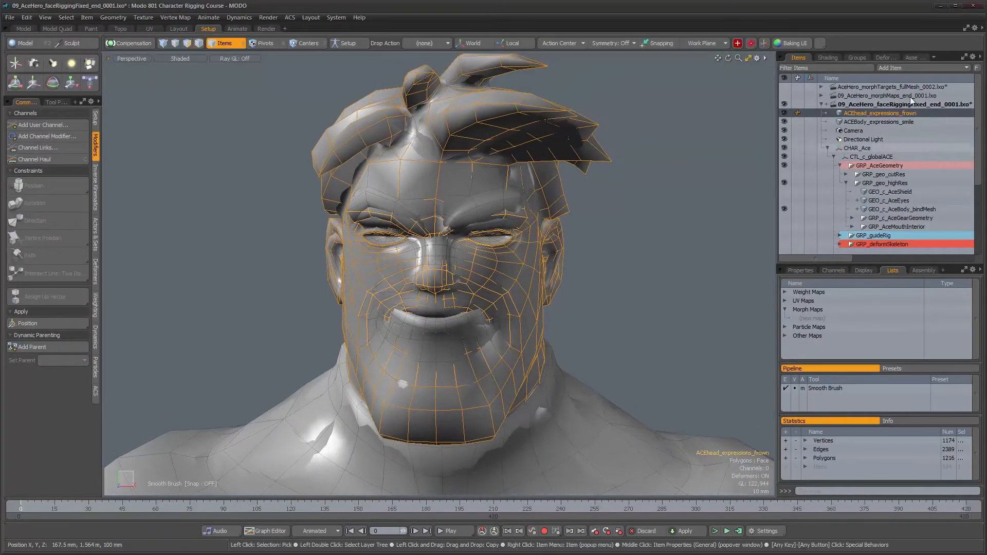
click(784, 122)
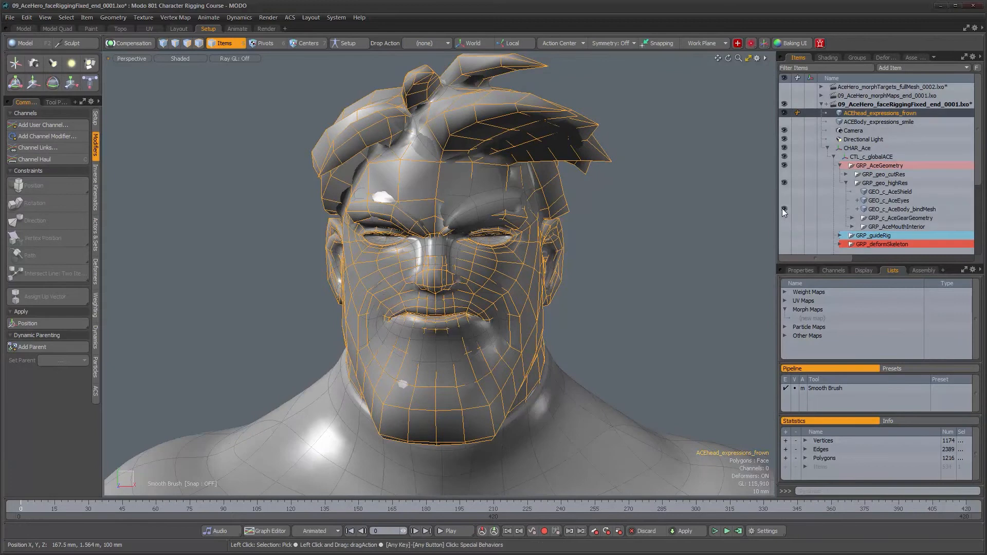
click(784, 209)
alt+drag(575, 221, 610, 221)
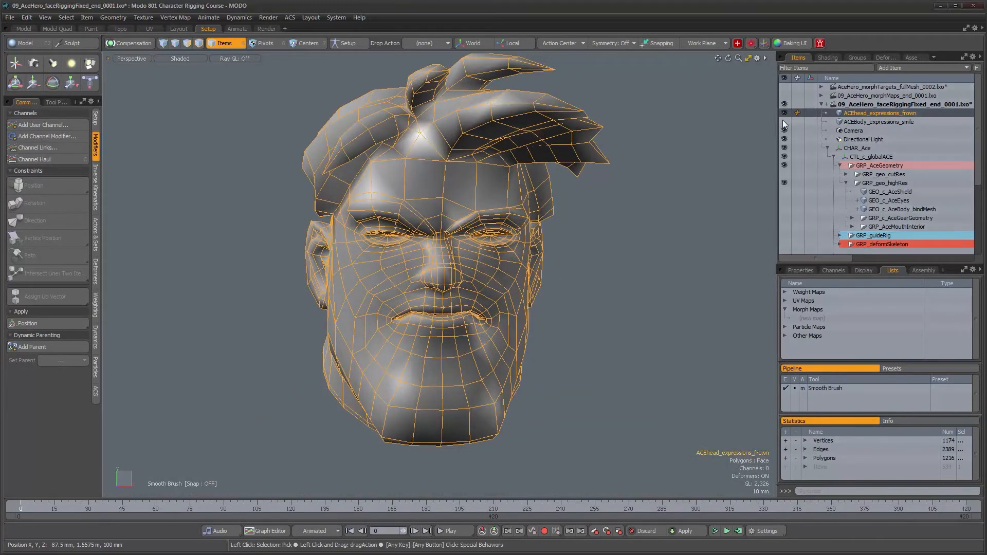
Step: Display the ACEBody_expressions_smile mesh instead of the frown head and inspect its expression
click(784, 122)
click(785, 113)
alt+drag(437, 299, 470, 303)
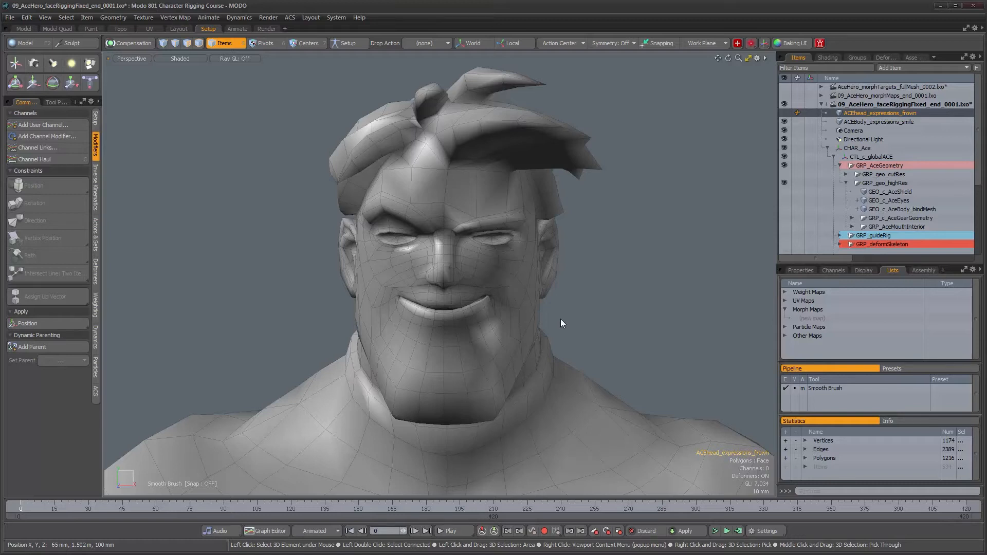
alt+drag(561, 325, 528, 230)
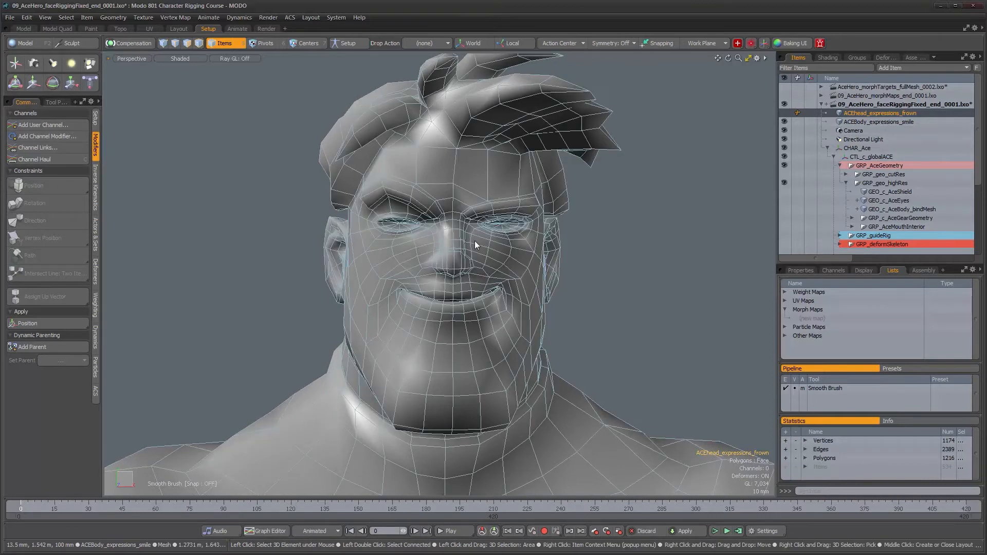
Step: Show GEO_c_AceBody_bindMesh together with the smile mesh and turn off subdivision on the bind mesh
click(474, 241)
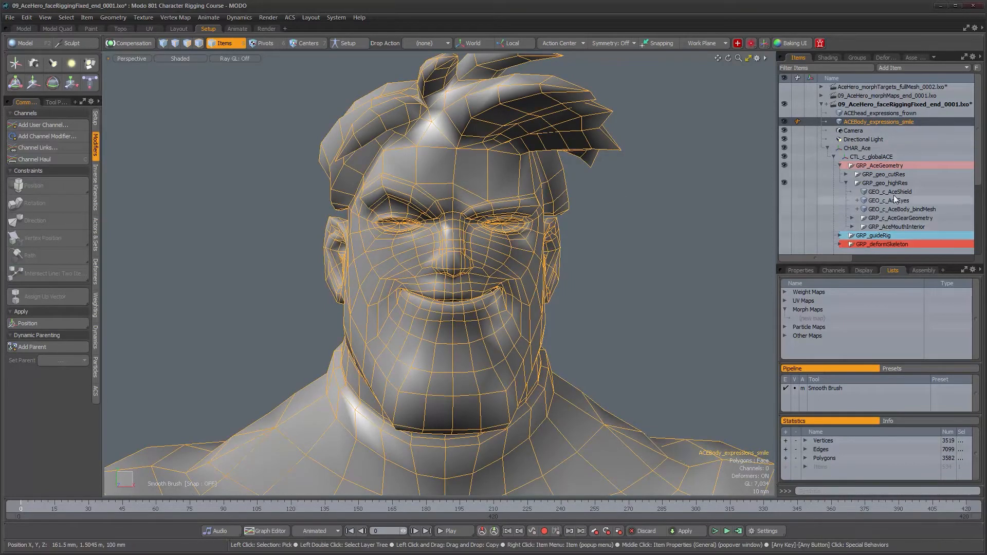
click(894, 210)
click(784, 209)
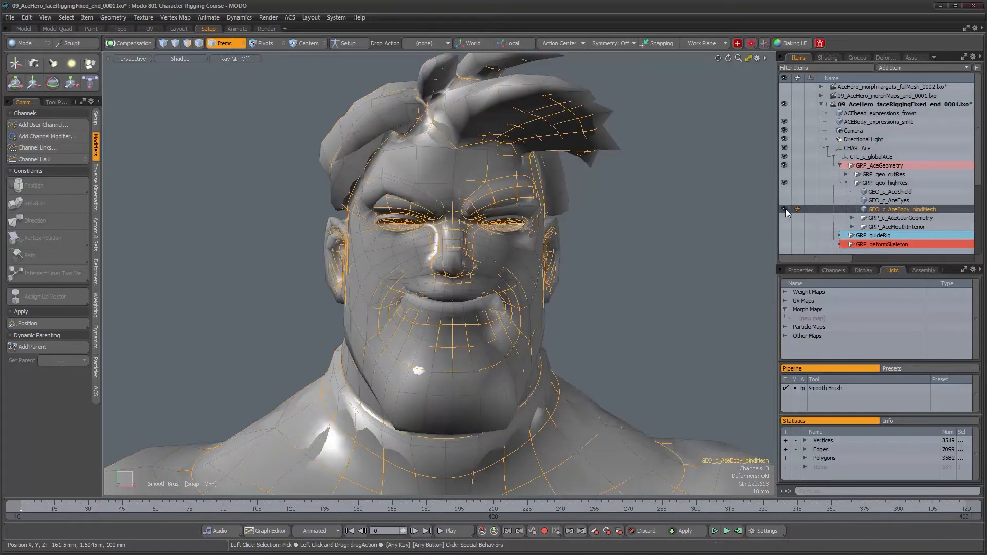
alt+drag(519, 309, 460, 307)
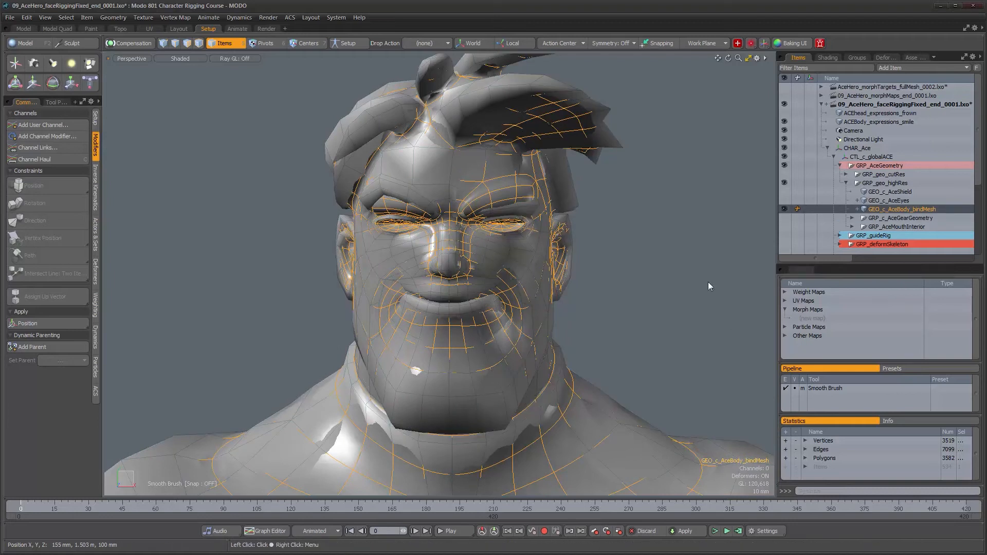
key(Tab)
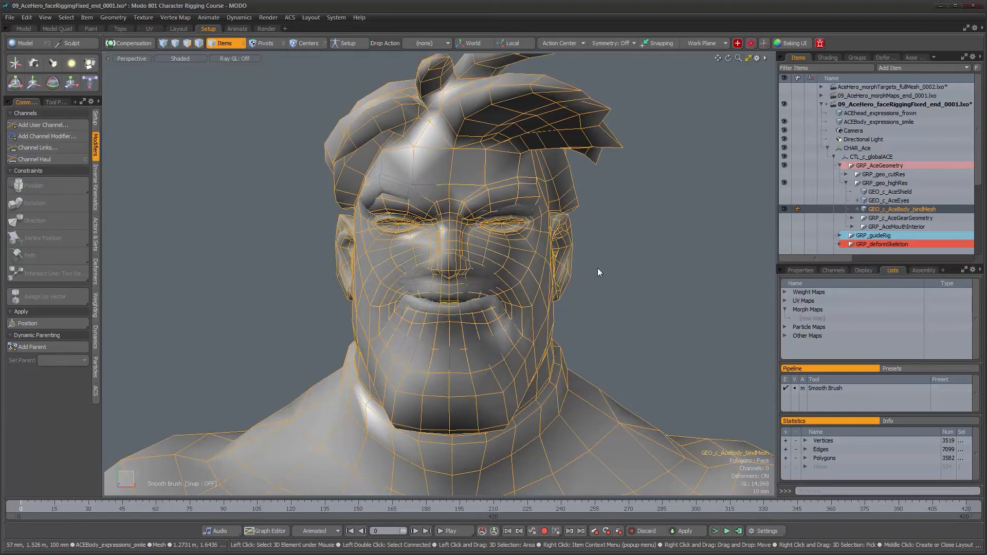
mouse_move(503, 255)
alt+mouse_down()
mouse_move(545, 269)
mouse_move(511, 263)
mouse_move(509, 252)
alt+mouse_up()
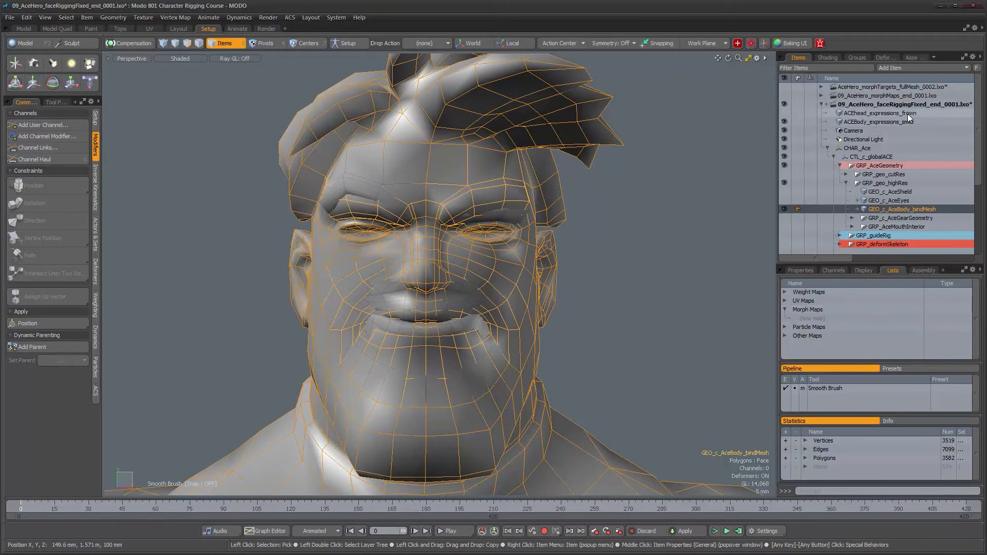
Step: Create a relative morph map named FacialExp_smile on GEO_c_AceBody_bindMesh
click(881, 123)
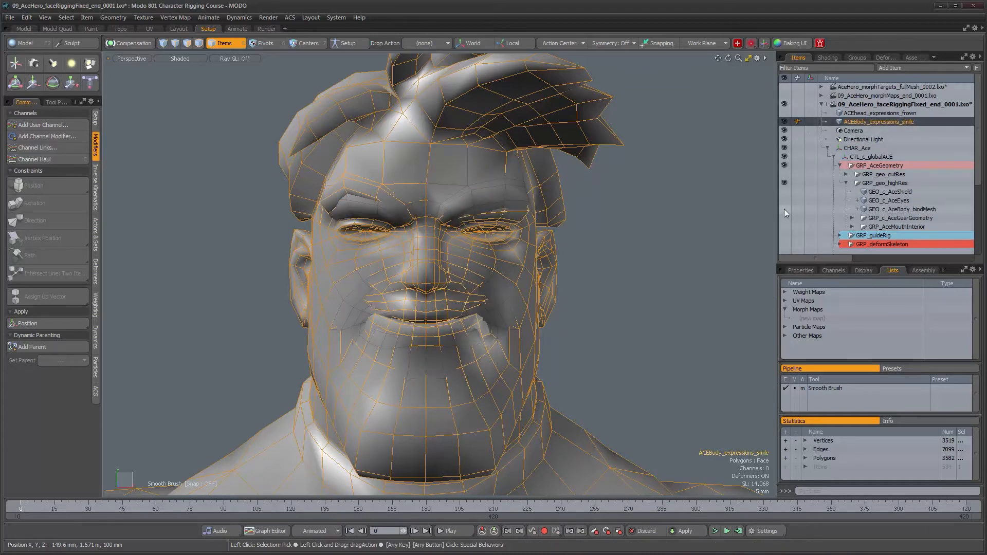
click(911, 210)
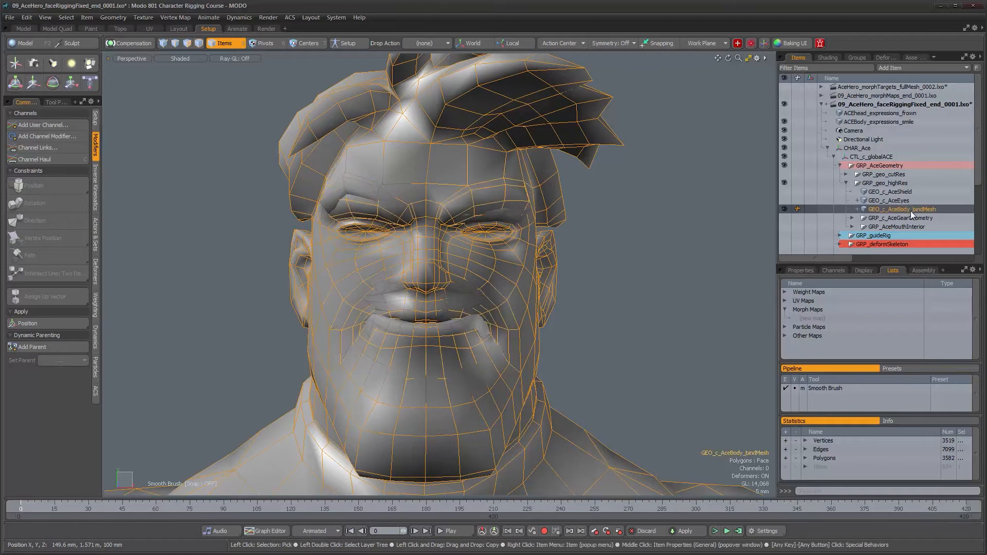
click(809, 319)
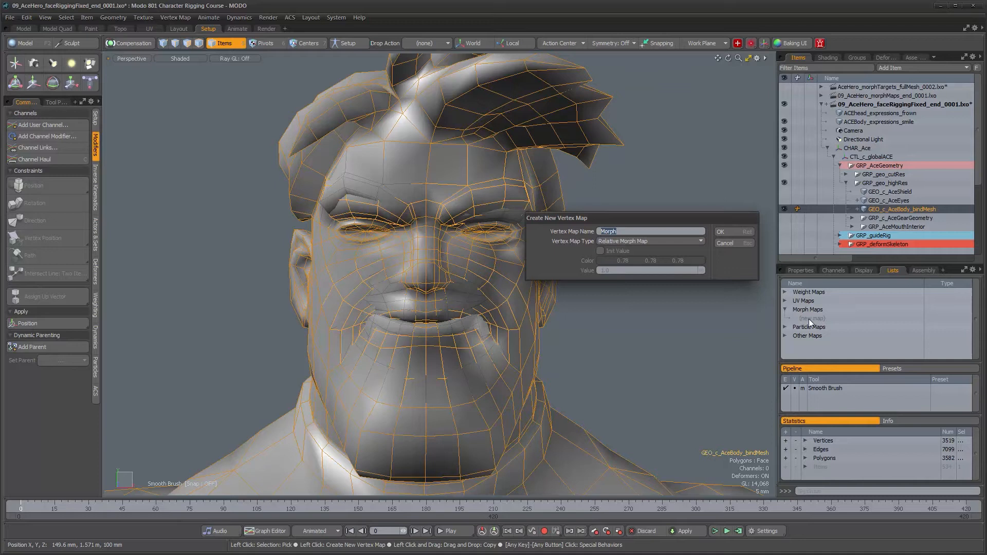
text(FacialExp_smile)
key(Return)
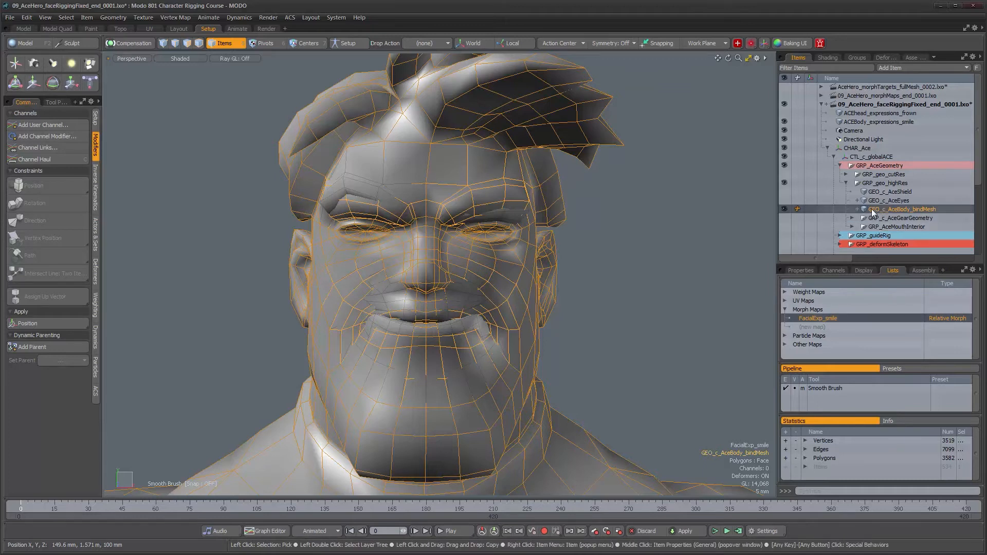
click(171, 19)
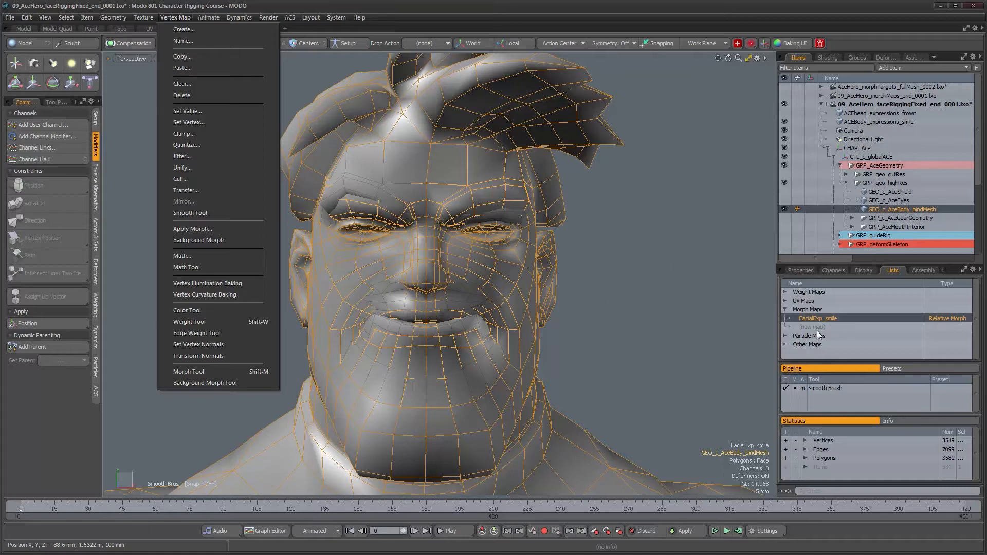
click(224, 239)
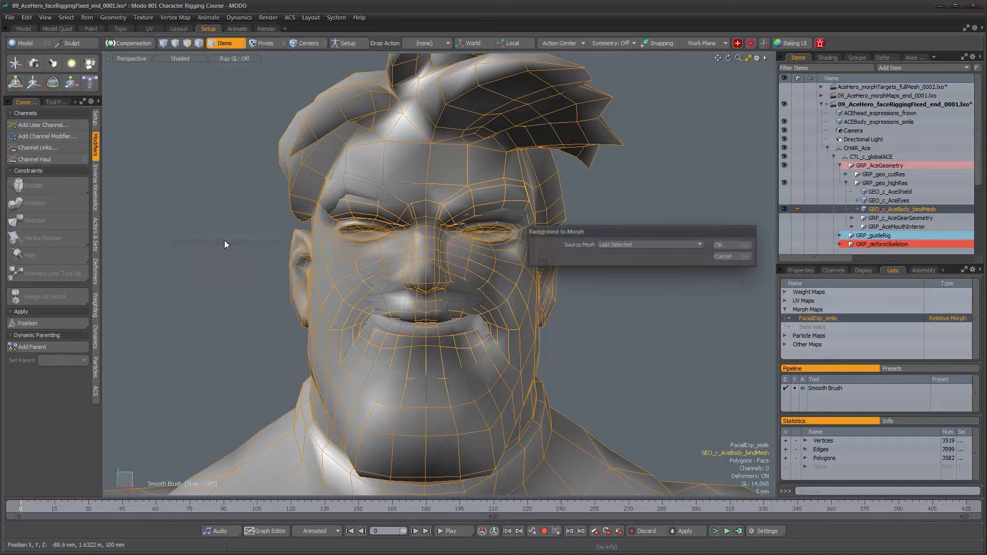
drag(619, 232, 613, 180)
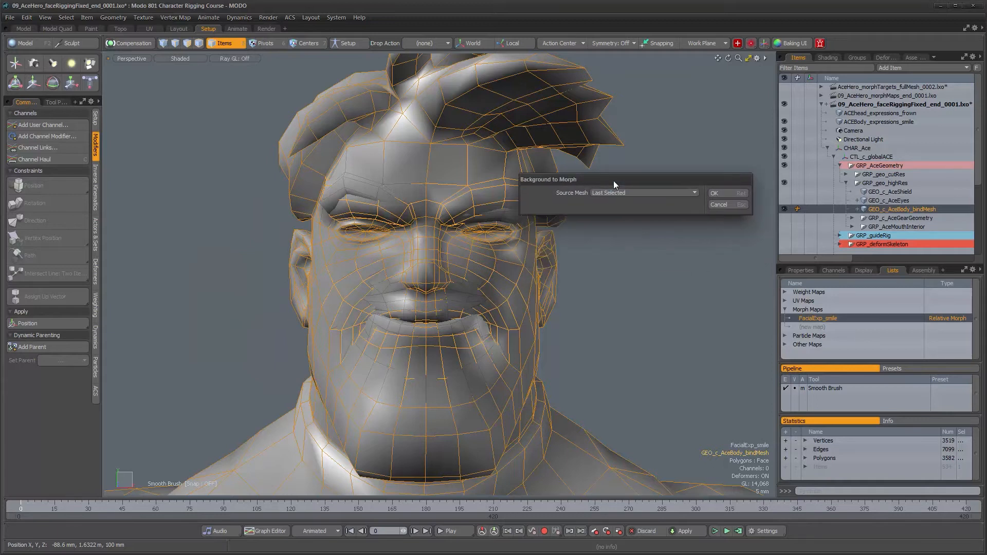
click(622, 193)
click(631, 195)
click(730, 205)
Step: Add ACEBody_expressions_smile to the bind mesh selection and apply Background Morph to FacialExp_smile with Last Selected as the source mesh
alt+drag(631, 227, 630, 262)
ctrl+alt+drag(720, 308, 643, 352)
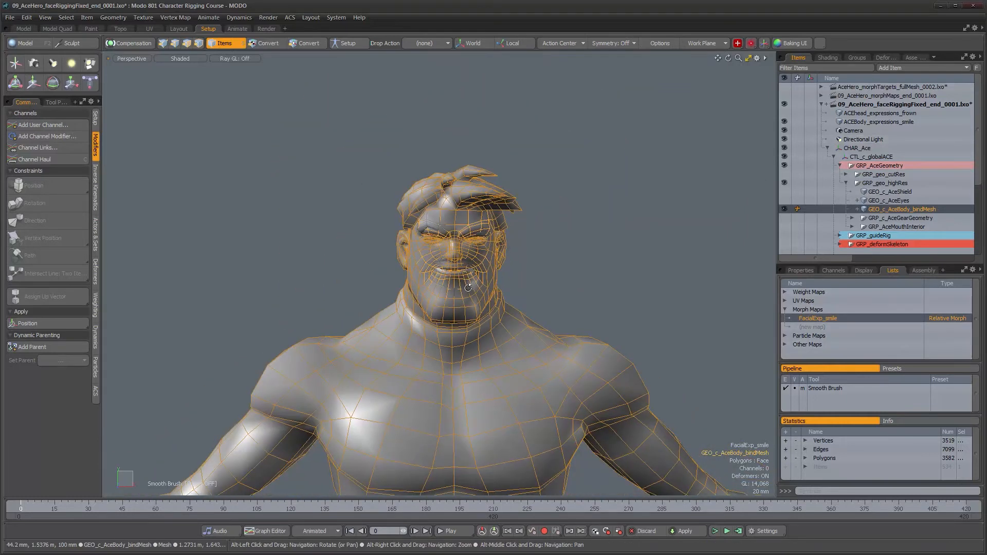
alt+drag(571, 306, 426, 234)
ctrl+alt+drag(427, 234, 479, 234)
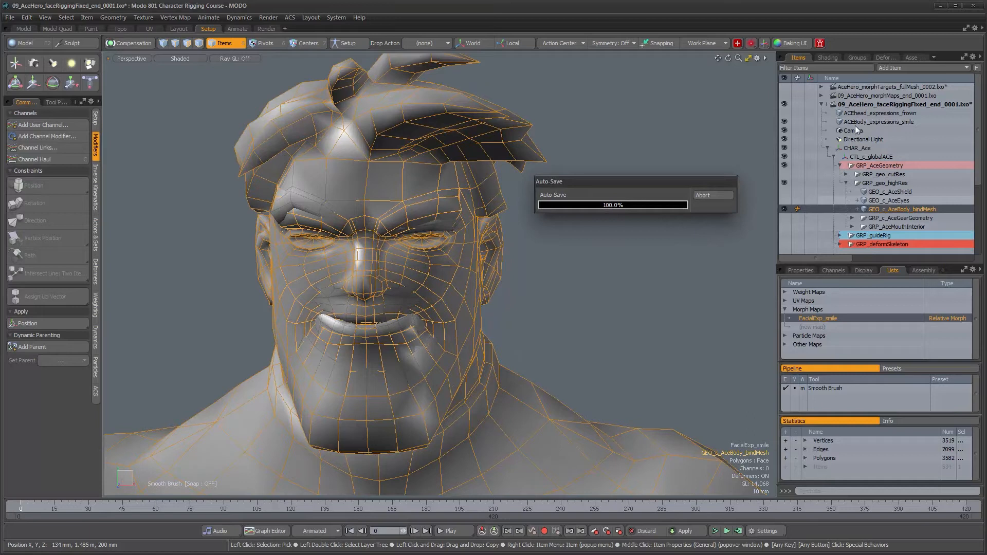
alt+drag(540, 272, 543, 257)
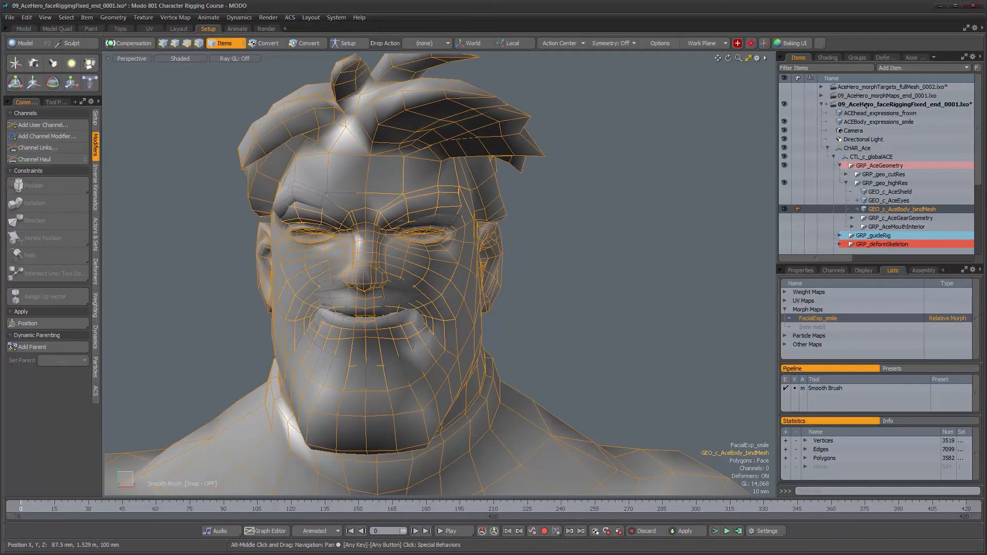
ctrl+click(895, 121)
alt+drag(600, 275, 634, 270)
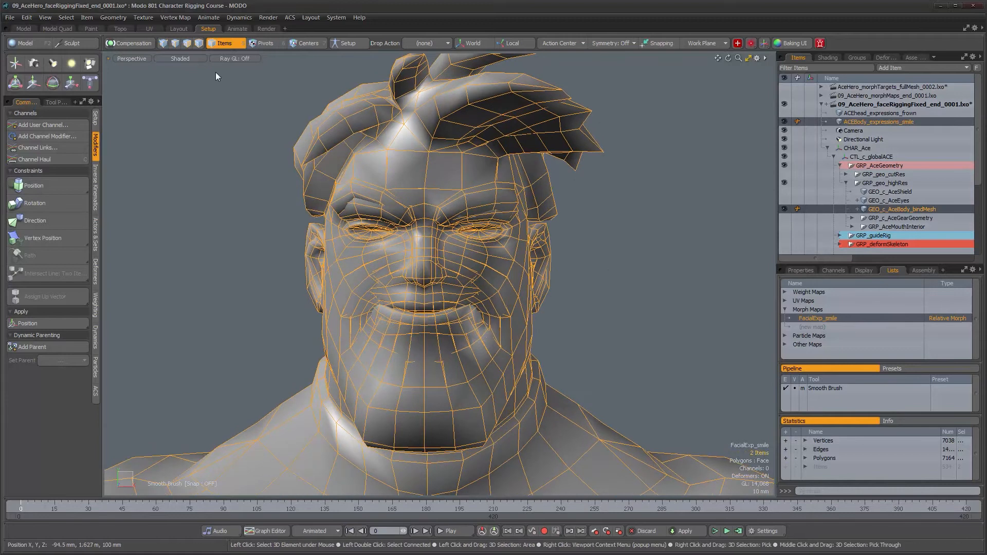
click(173, 21)
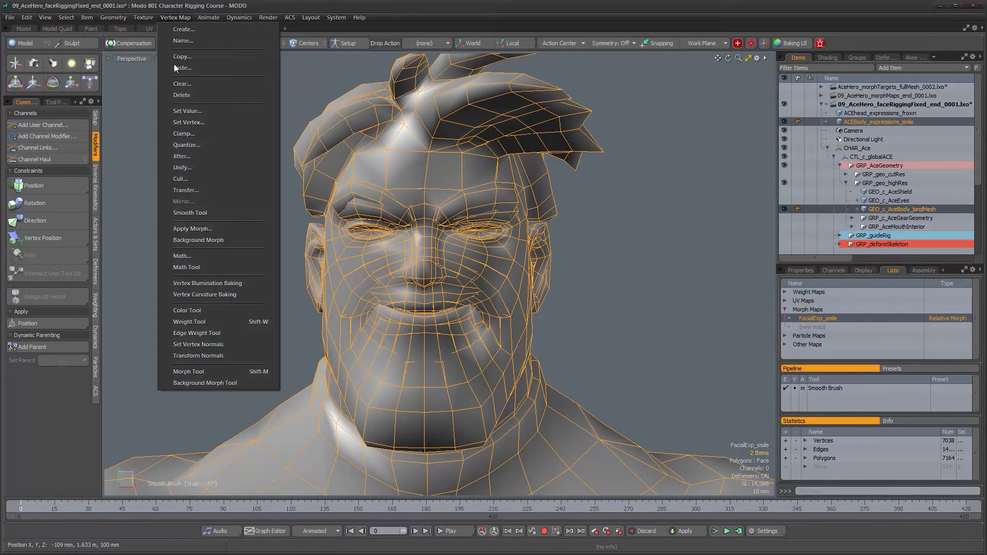
click(187, 239)
click(662, 193)
click(663, 200)
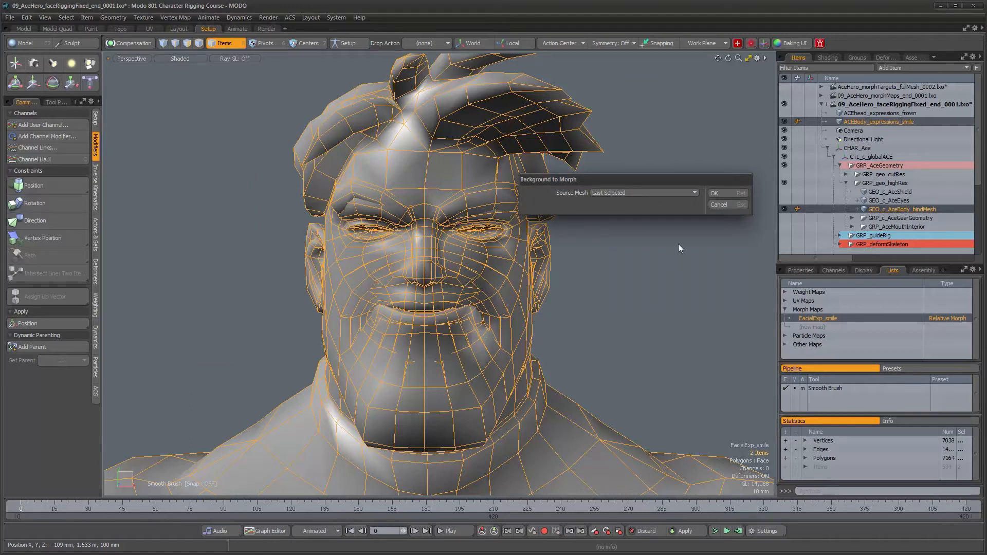
click(721, 197)
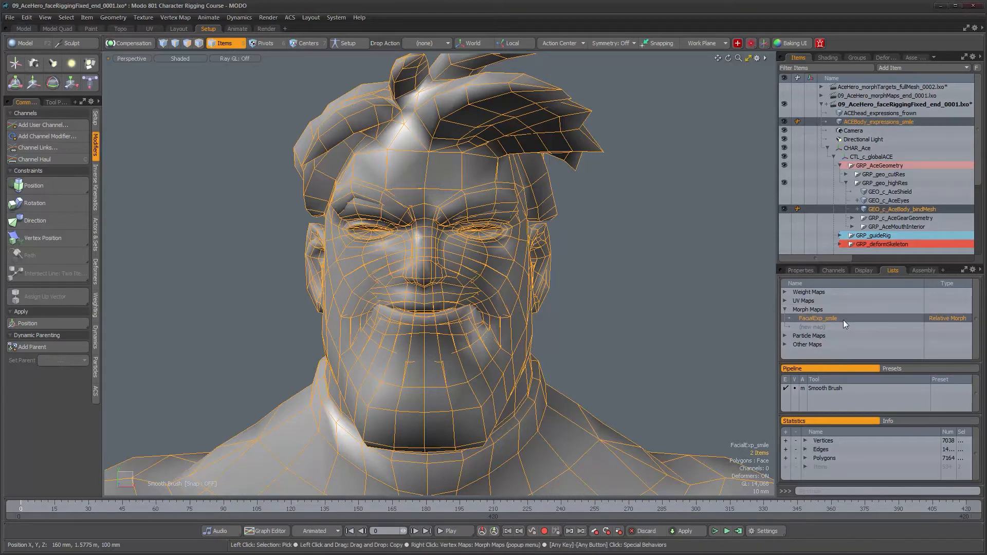
Step: Hide the smile mesh and select GEO_c_AceBody_bindMesh in the Model layout to check its FacialExp_smile morph
click(784, 122)
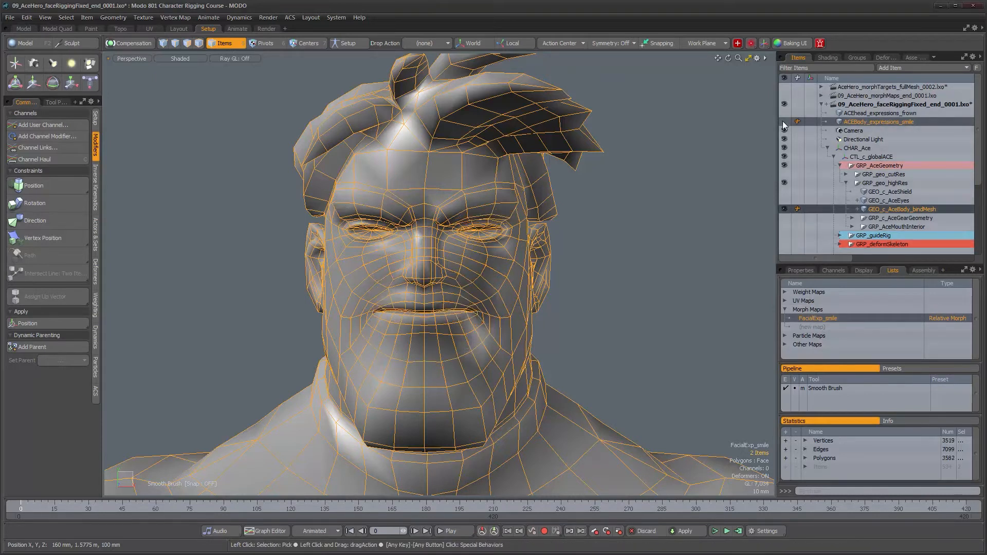
click(595, 257)
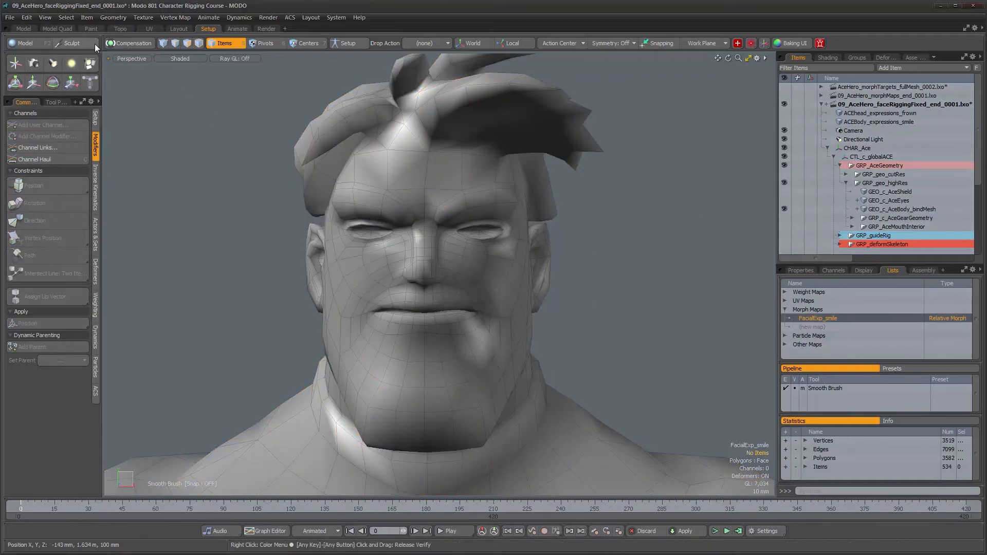
click(31, 29)
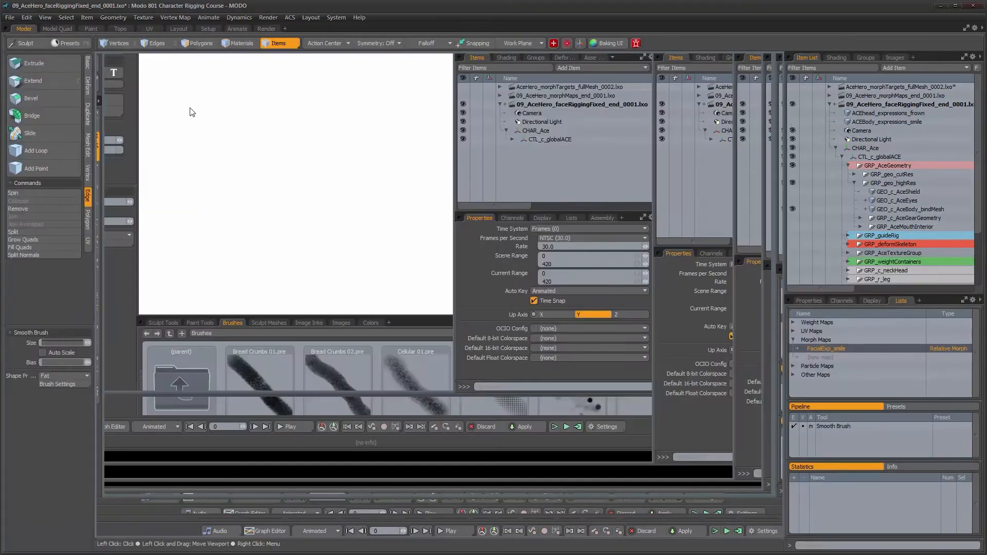
click(445, 253)
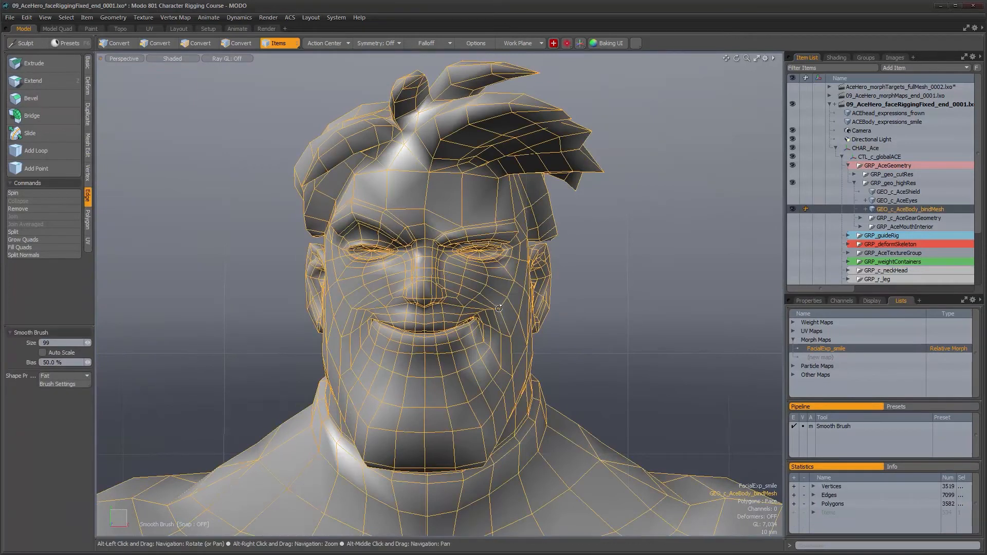
Step: Switch the FacialExp_smile morph on and off to compare it with the neutral face on the bind mesh
click(835, 350)
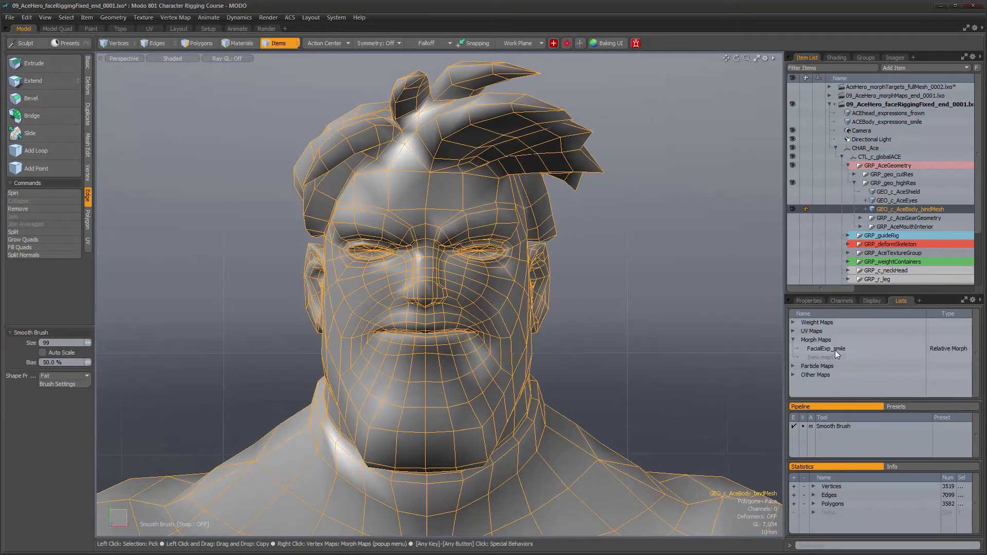
click(835, 350)
click(835, 350)
click(826, 350)
mouse_move(566, 353)
alt+mouse_down()
mouse_move(545, 352)
mouse_move(643, 352)
mouse_move(575, 353)
alt+mouse_up()
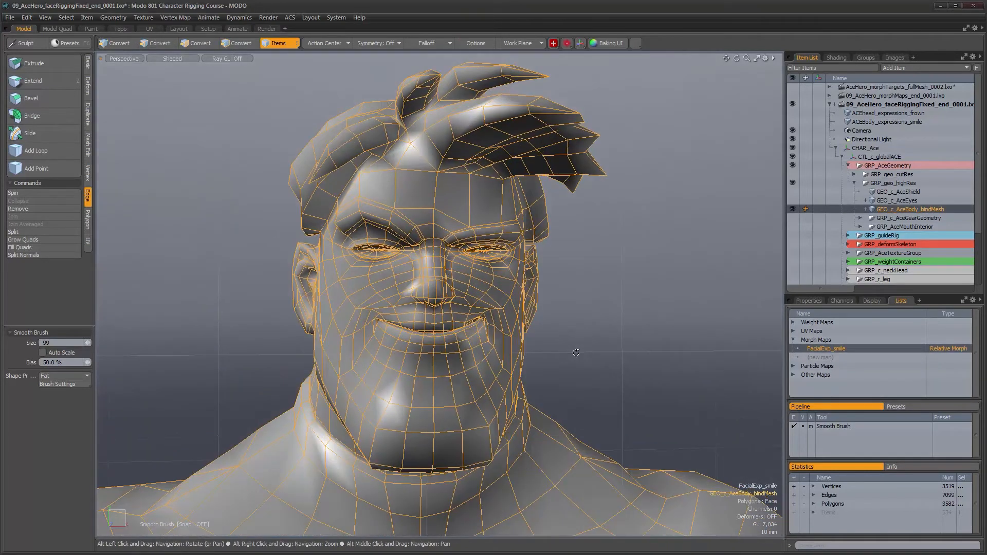
click(840, 350)
alt+drag(773, 360, 535, 356)
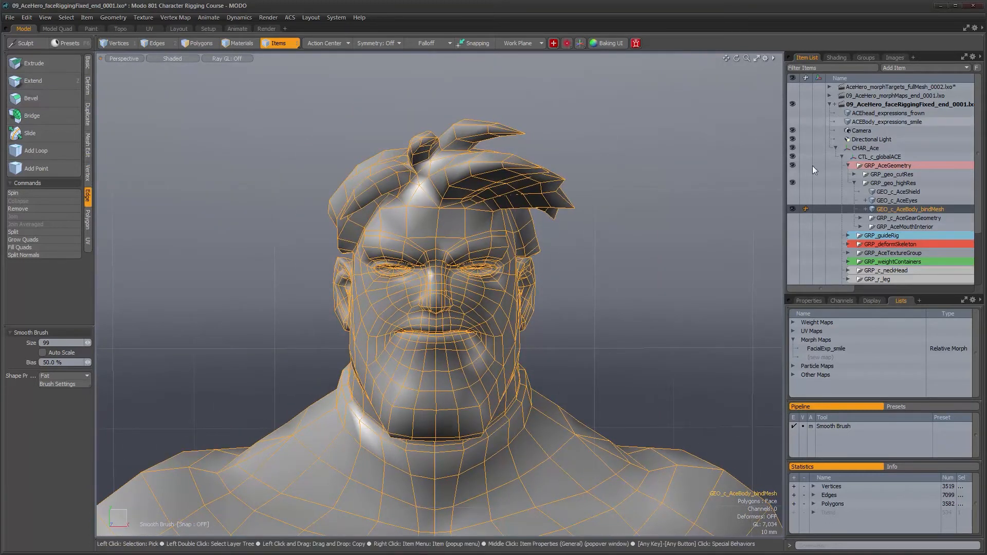
Step: Switch to the Setup layout and show the ACEhead_expressions_frown mesh together with the bind mesh
click(206, 29)
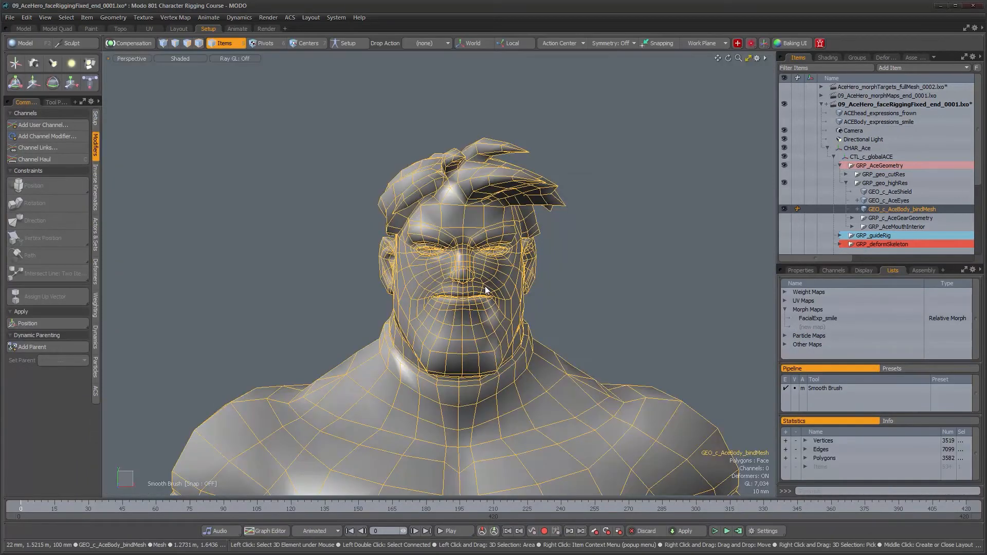
alt+drag(493, 324, 508, 303)
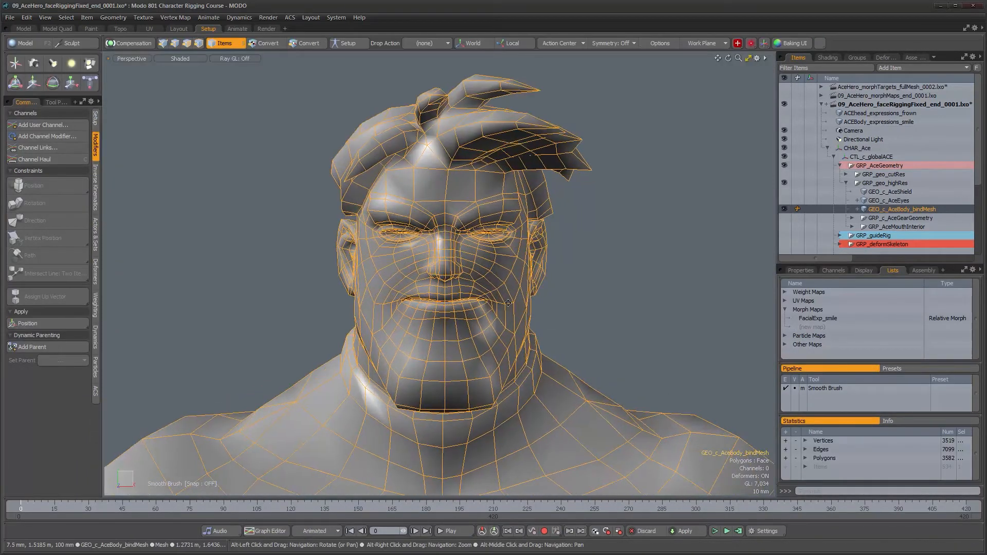
alt+right_drag(508, 303, 521, 303)
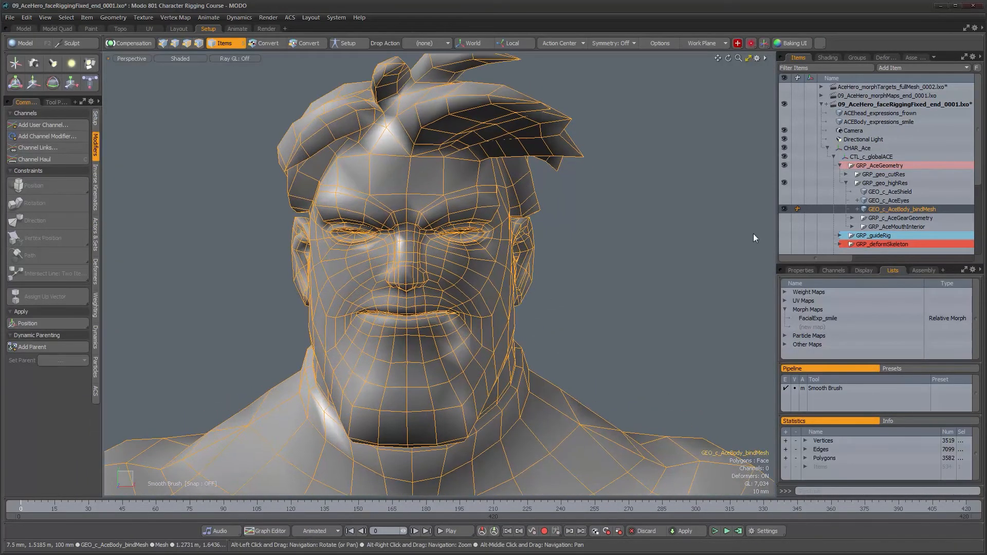
click(785, 114)
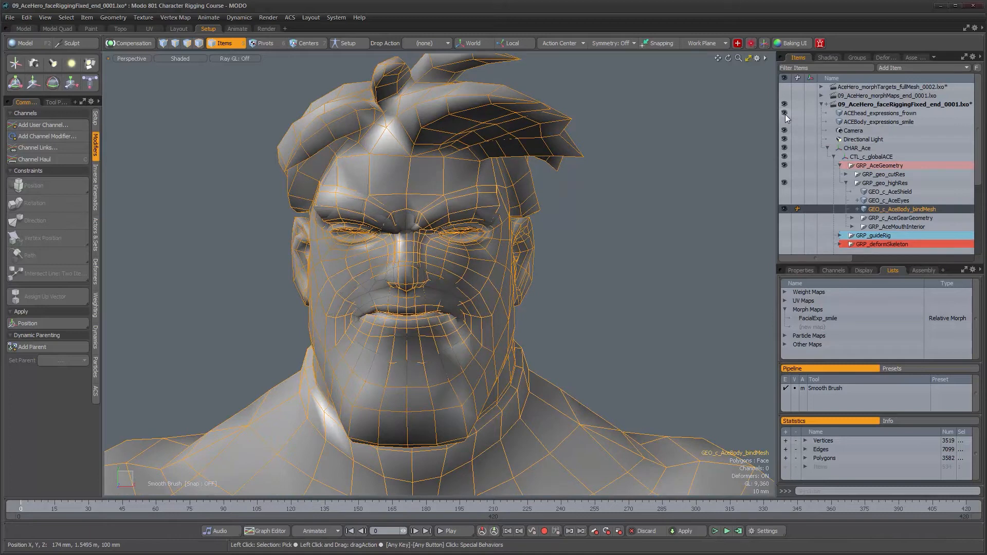
alt+right_drag(607, 278, 584, 271)
alt+drag(584, 271, 593, 275)
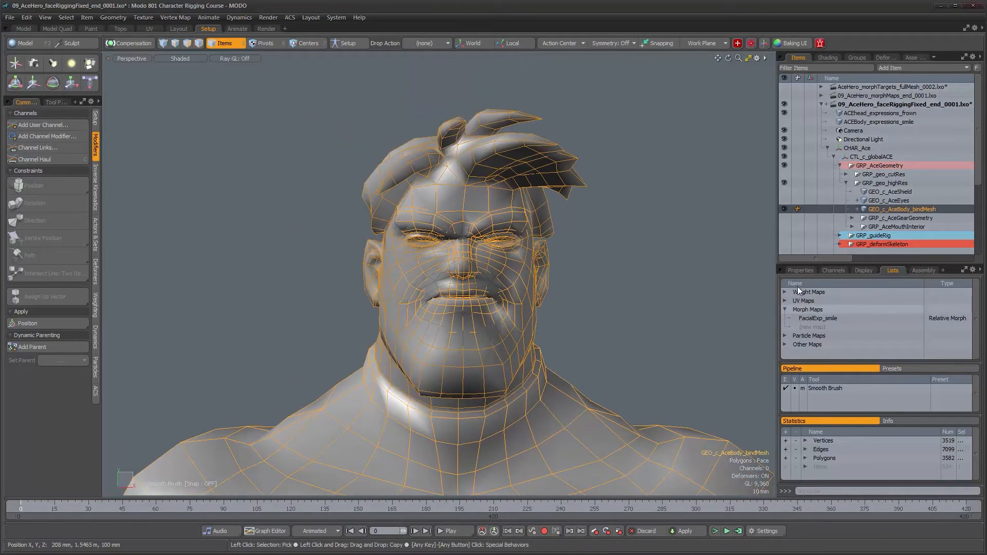
Step: Hide GEO_c_AceBody_bindMesh to examine the frown head alone, and show and select the bind mesh again
click(784, 209)
alt+drag(558, 288, 480, 355)
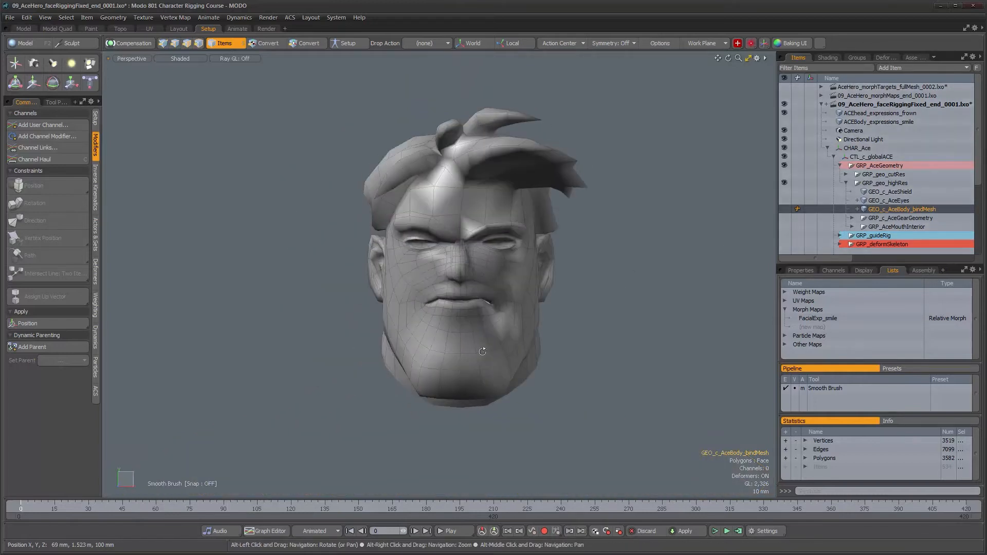
click(483, 353)
alt+drag(551, 367, 550, 368)
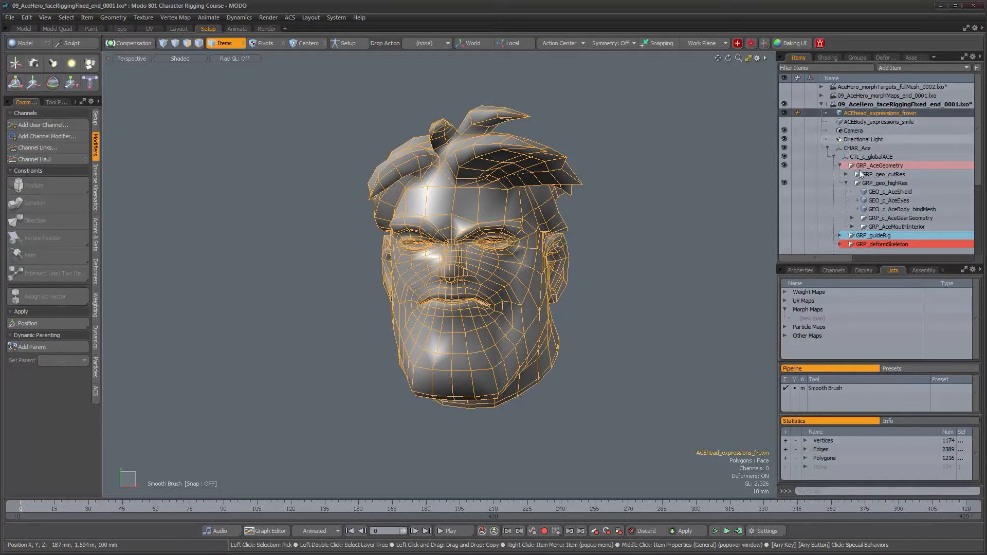
click(878, 209)
click(787, 209)
alt+drag(550, 269, 568, 274)
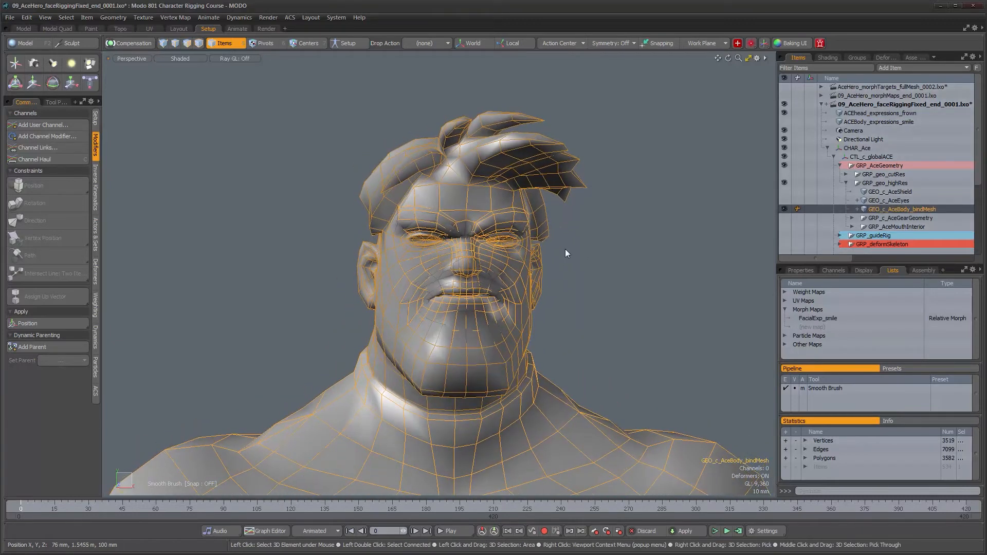
alt+right_drag(541, 273, 521, 274)
alt+shift+drag(521, 274, 505, 251)
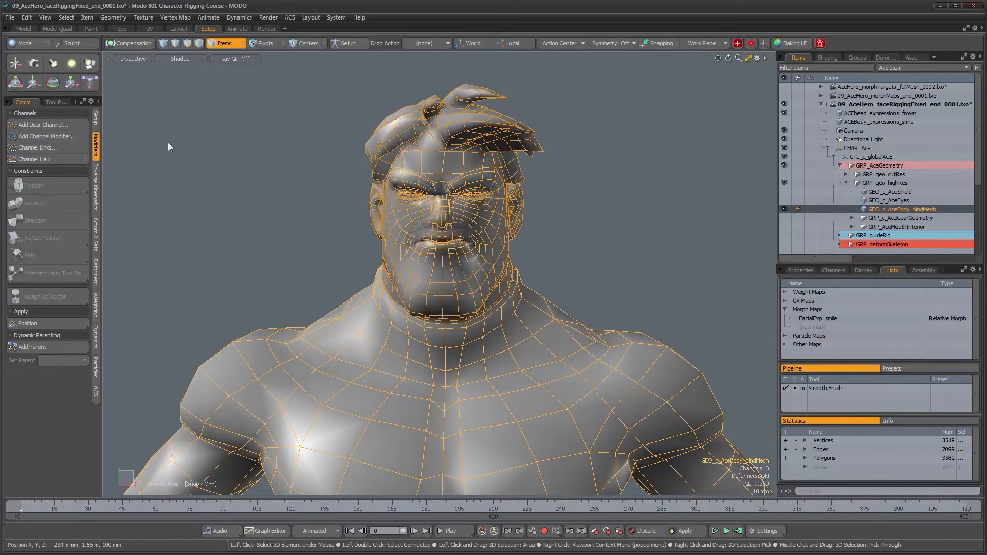
Step: Create a relative morph map named FacialExp_frown on GEO_c_AceBody_bindMesh
click(811, 328)
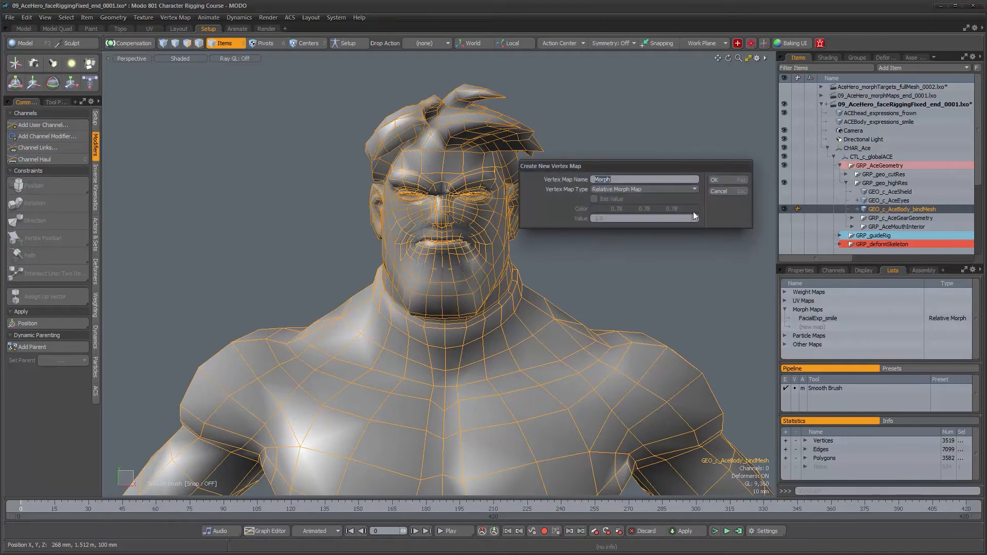
text(FacialExp_frown)
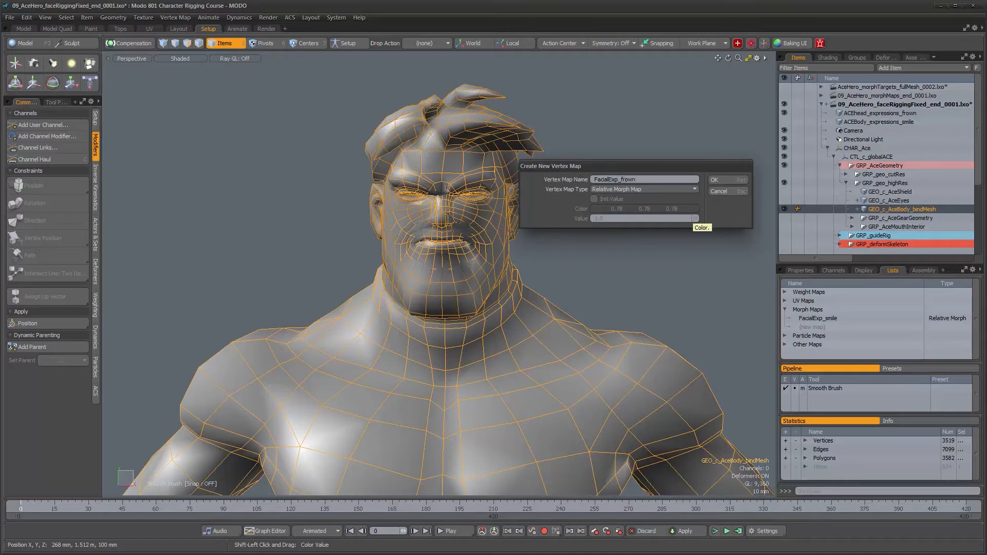
key(Return)
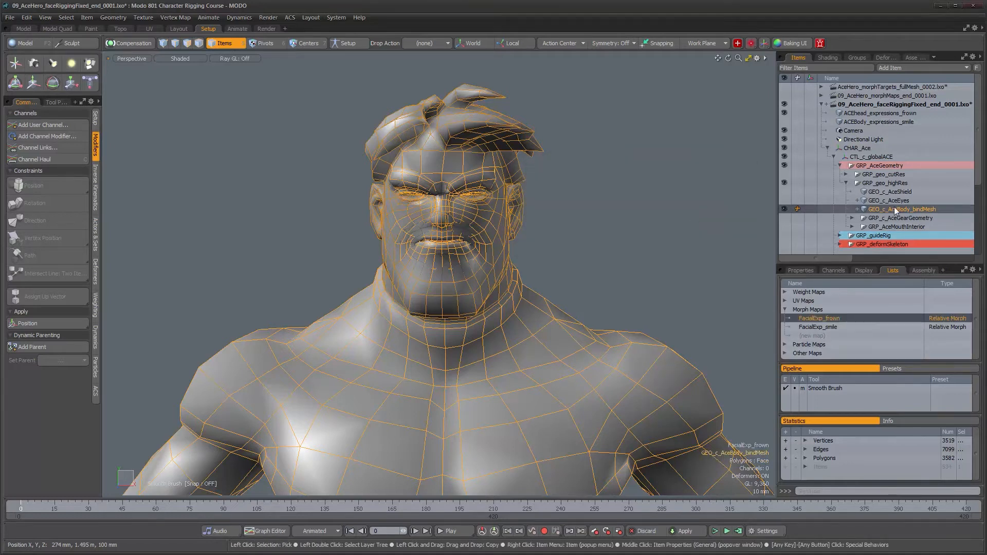
Step: Add ACEhead_expressions_frown to the selection and try applying Background Morph to FacialExp_frown with Last Selected as the source mesh
ctrl+click(876, 113)
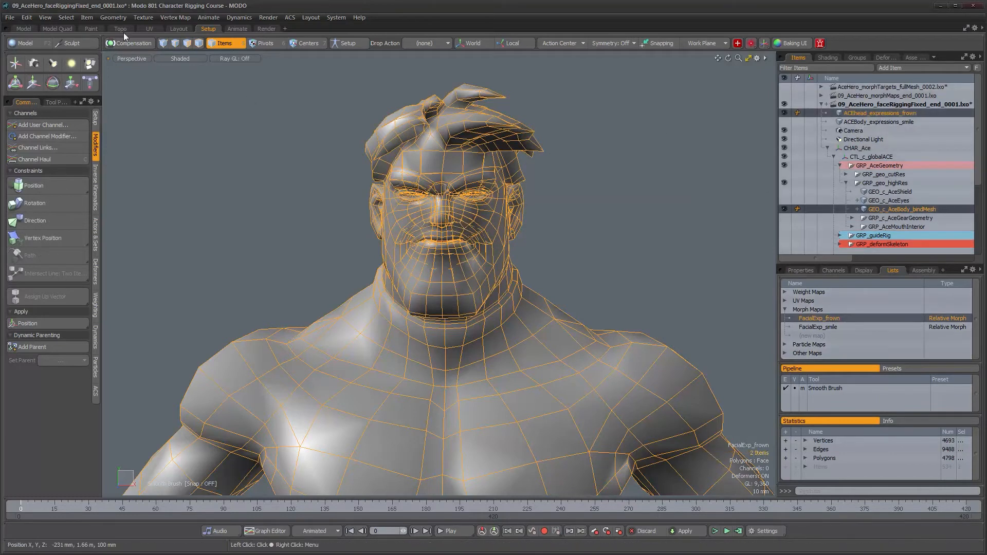
click(170, 17)
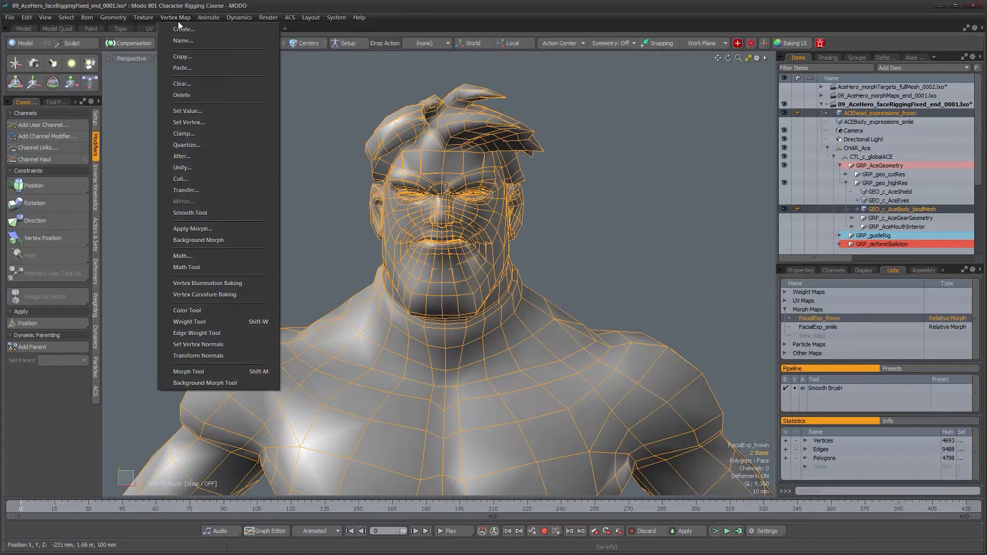
click(205, 242)
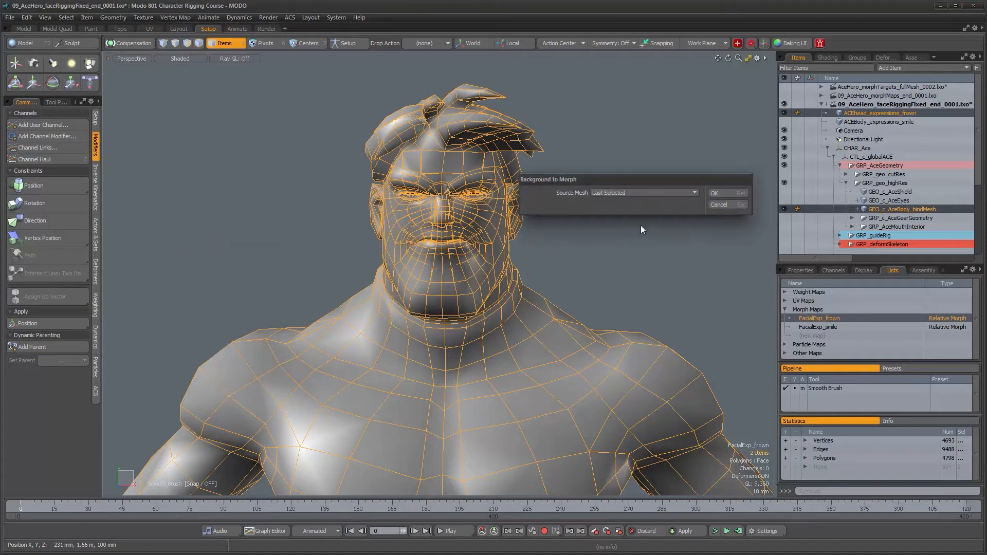
click(721, 193)
alt+right_drag(655, 266, 592, 271)
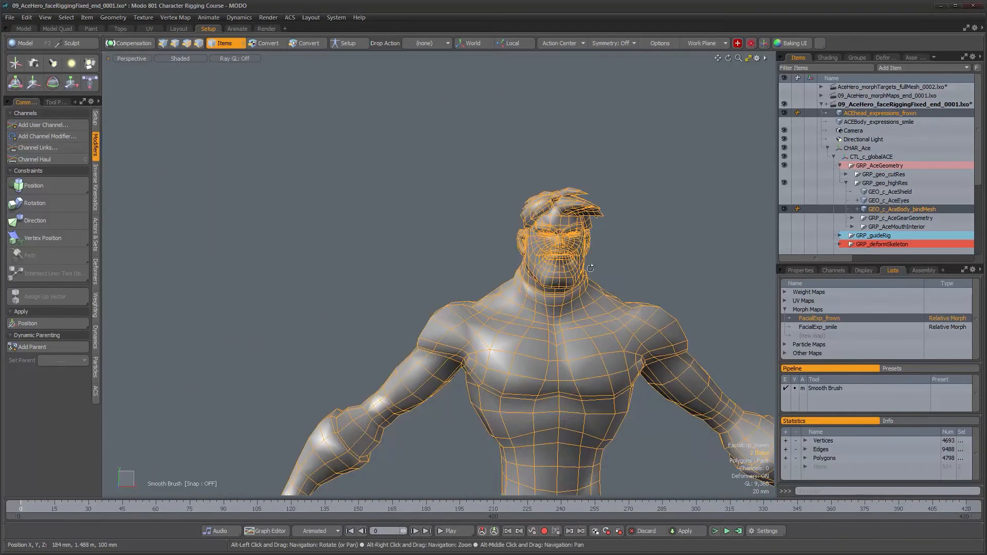
alt+middle_drag(591, 271, 551, 238)
Step: Switch to the Model layout and examine the effect of the FacialExp_frown morph on the head and body from several angles
click(23, 30)
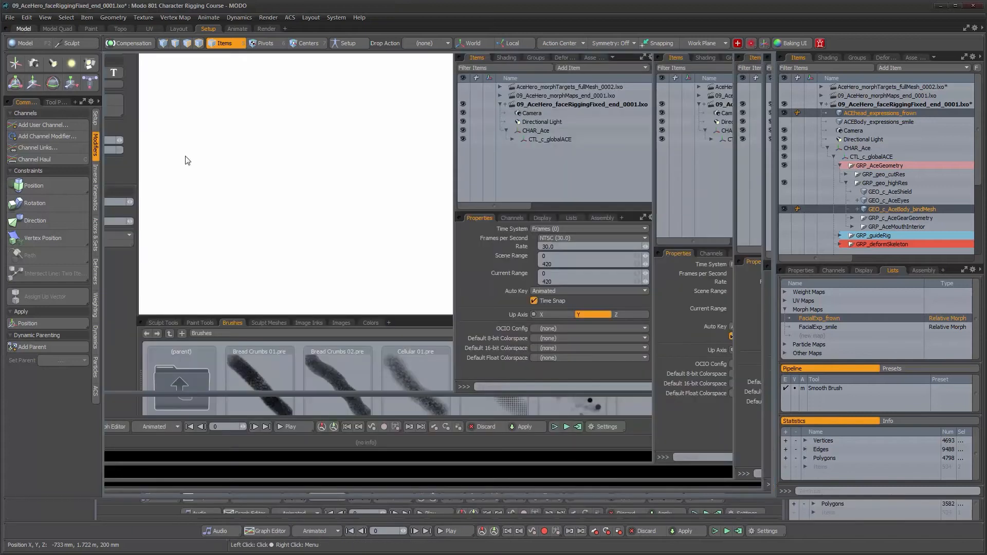
alt+drag(458, 260, 479, 281)
alt+right_drag(480, 282, 473, 378)
alt+middle_drag(473, 378, 434, 233)
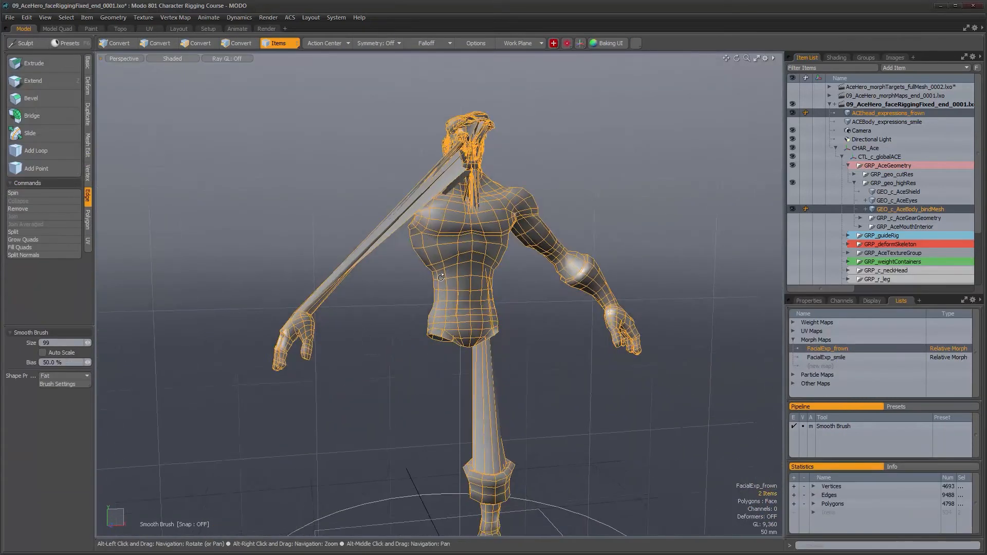
alt+drag(435, 232, 403, 296)
alt+middle_drag(479, 351, 453, 481)
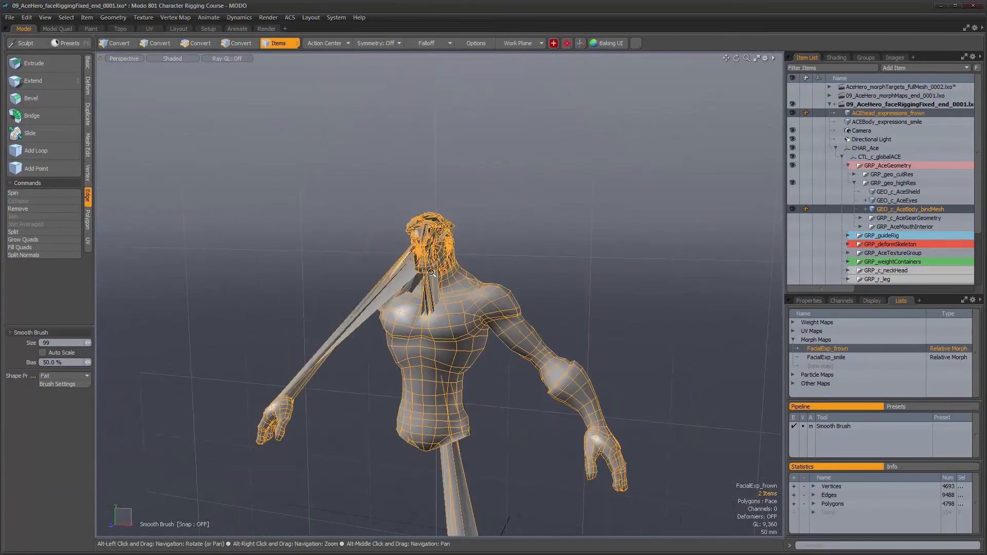
alt+right_drag(453, 481, 542, 269)
alt+drag(542, 269, 508, 273)
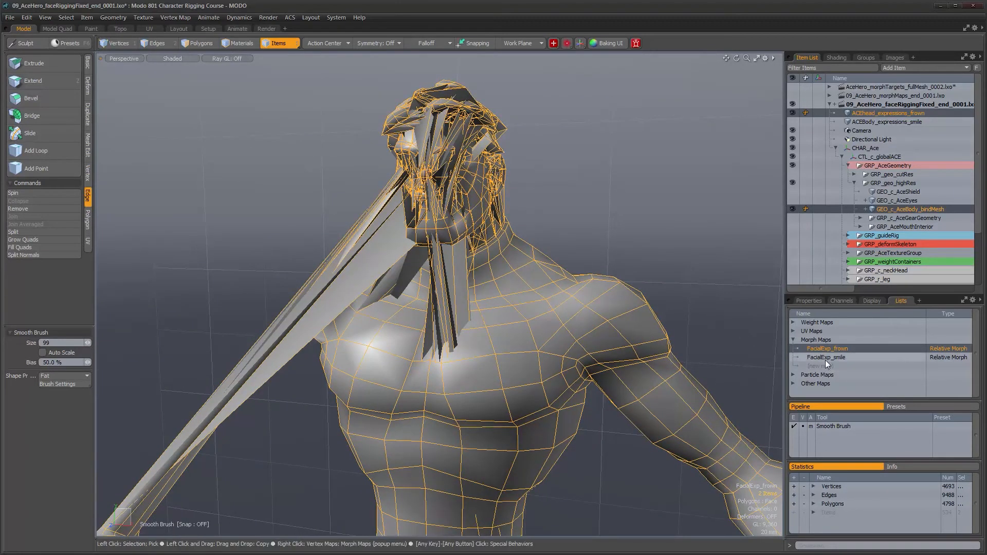
alt+drag(441, 268, 600, 282)
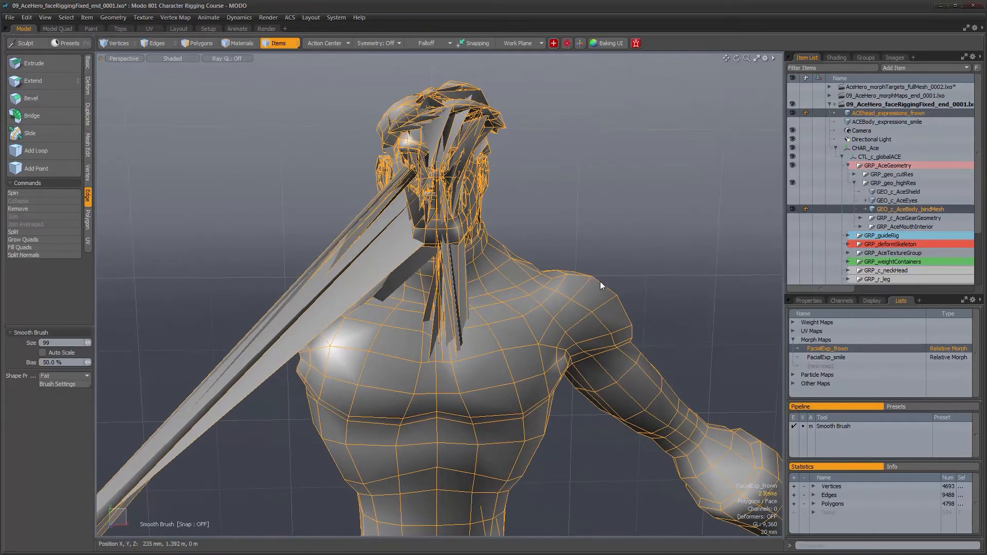
alt+drag(513, 292, 427, 299)
alt+drag(431, 298, 438, 310)
alt+drag(709, 355, 732, 355)
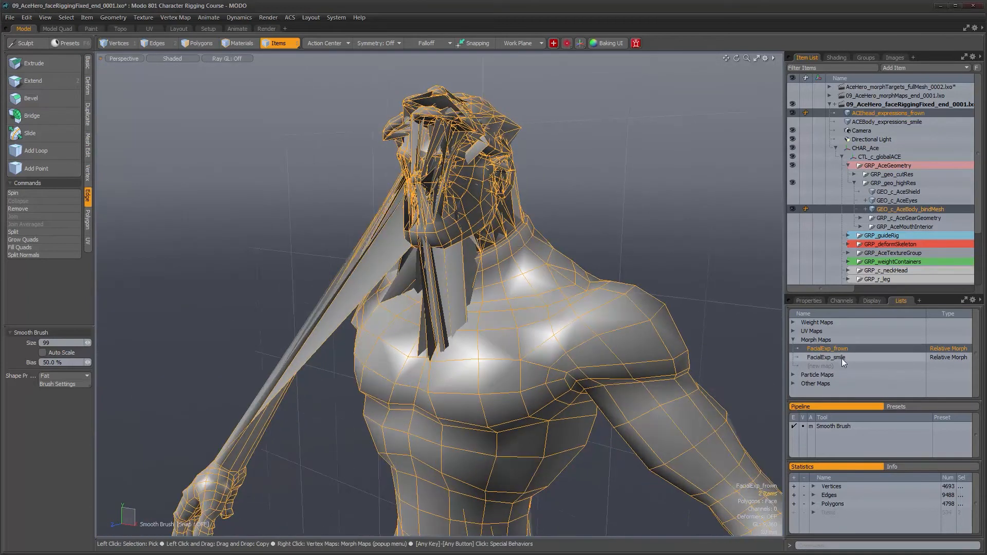
Step: Alternate between the FacialExp_smile and FacialExp_frown morph maps to compare their effect on the body
click(840, 357)
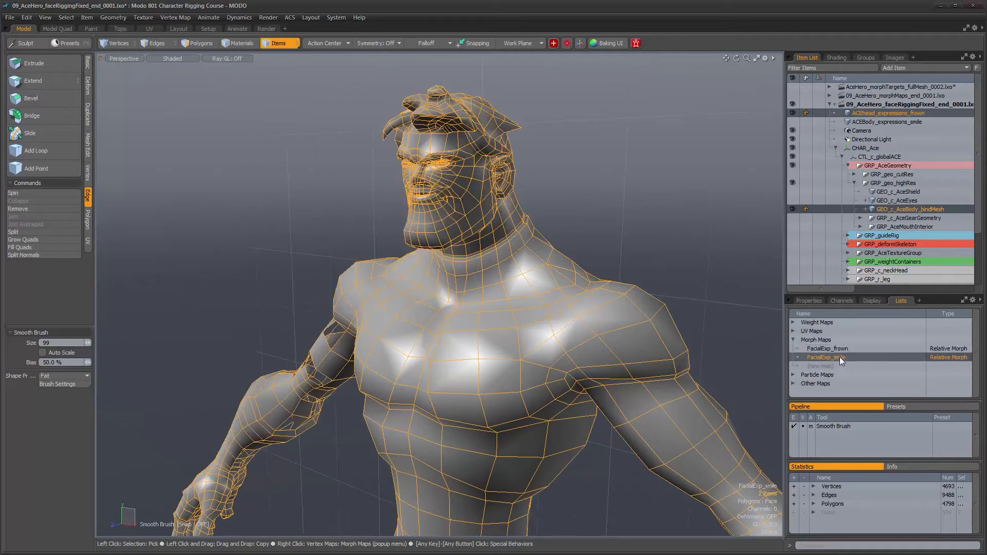
click(838, 347)
click(837, 355)
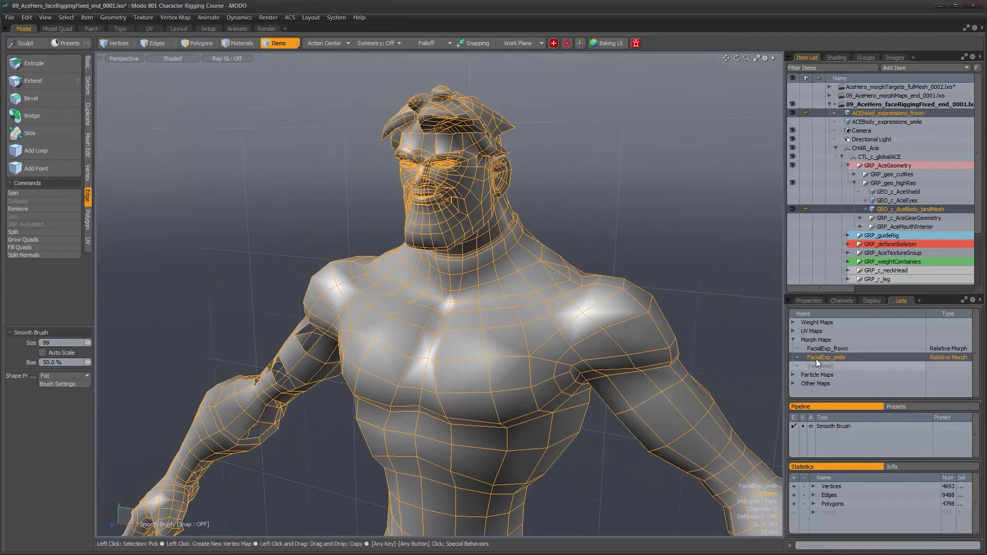
Step: Delete the FacialExp_frown morph map from the bind mesh
right_click(823, 350)
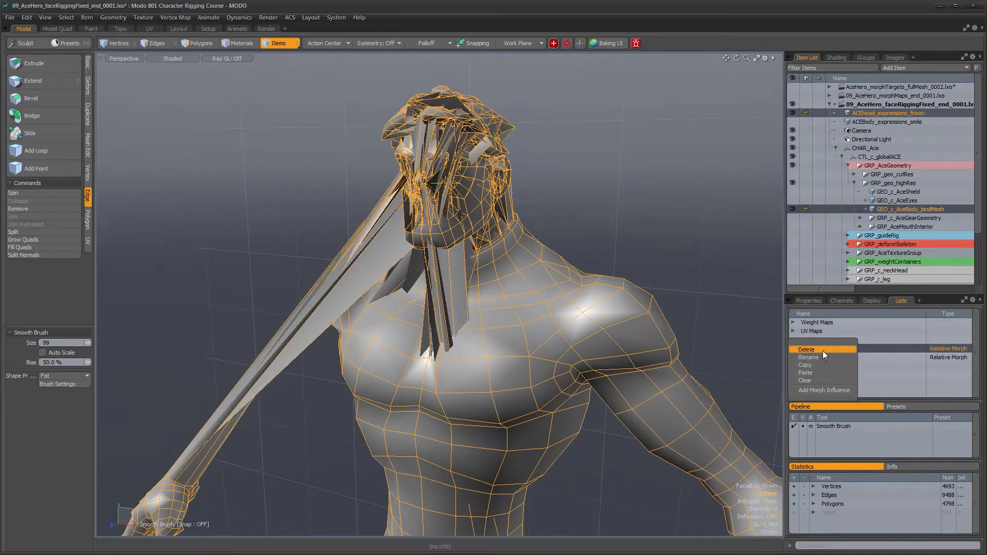
click(823, 350)
click(704, 193)
alt+drag(463, 319, 474, 337)
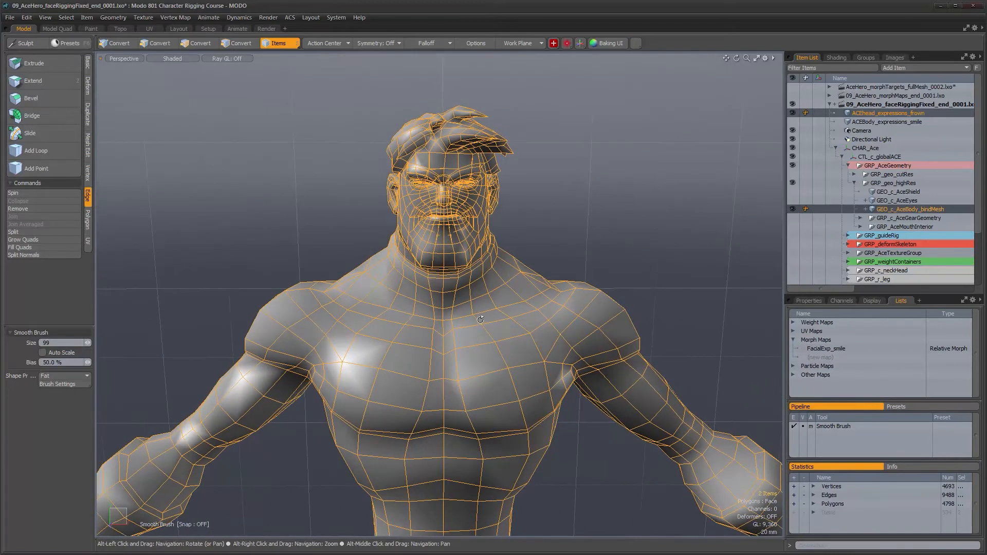
Step: Return to the Setup layout, hide ACEhead_expressions_frown and select only GEO_c_AceBody_bindMesh
click(205, 28)
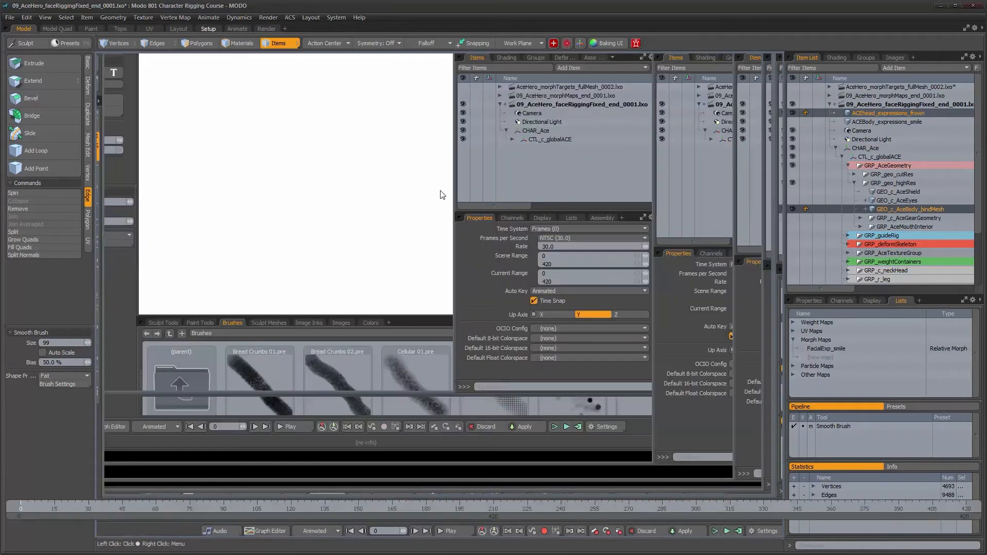
alt+shift+drag(437, 229, 499, 331)
scroll(474, 296, up, 4)
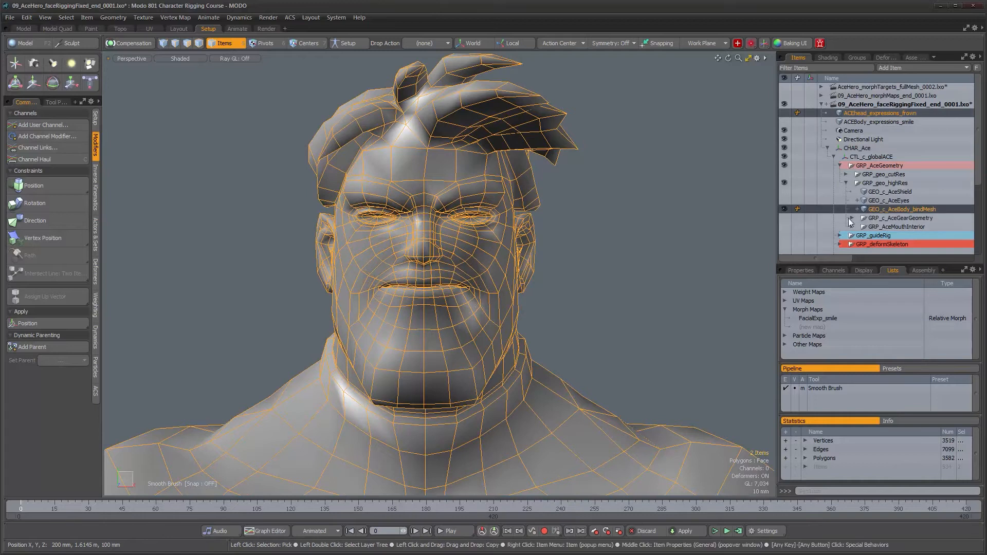
click(871, 218)
click(881, 209)
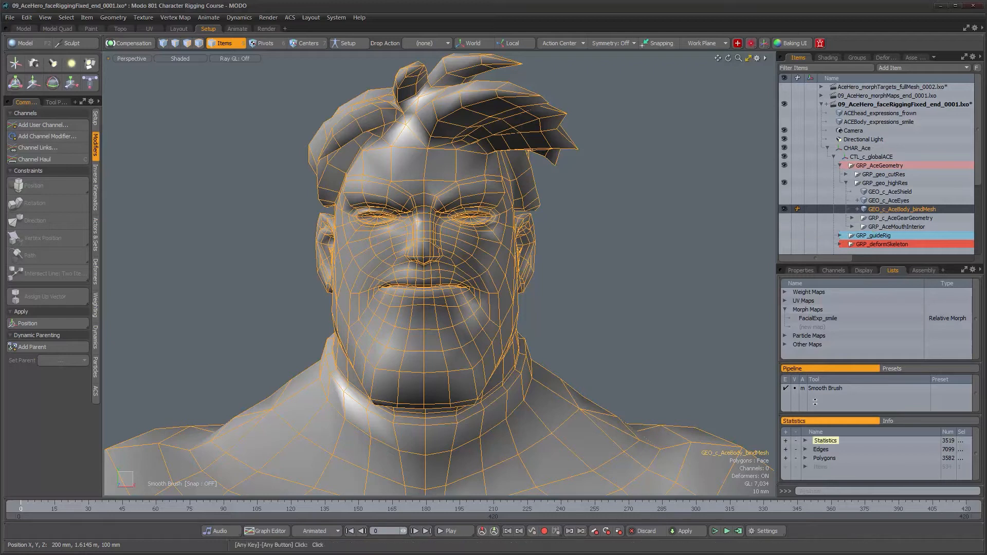
Step: Create a new relative morph map named FacialExp_frown on the bind mesh
click(815, 328)
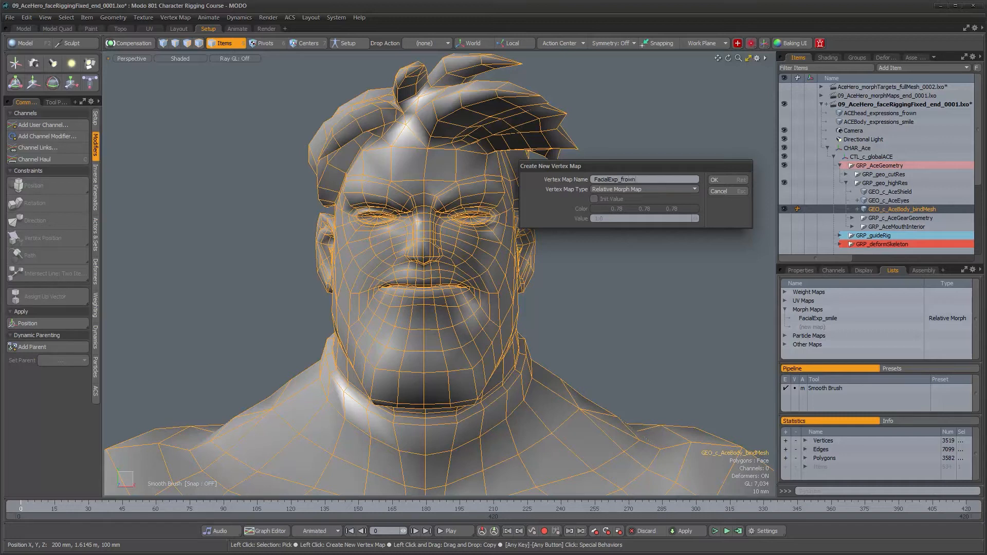
key(Return)
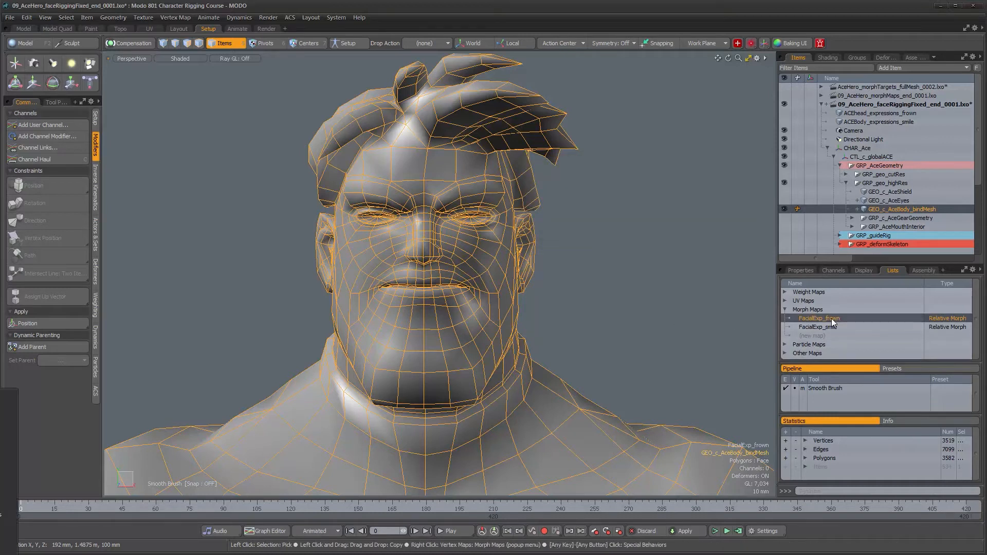
double_click(831, 319)
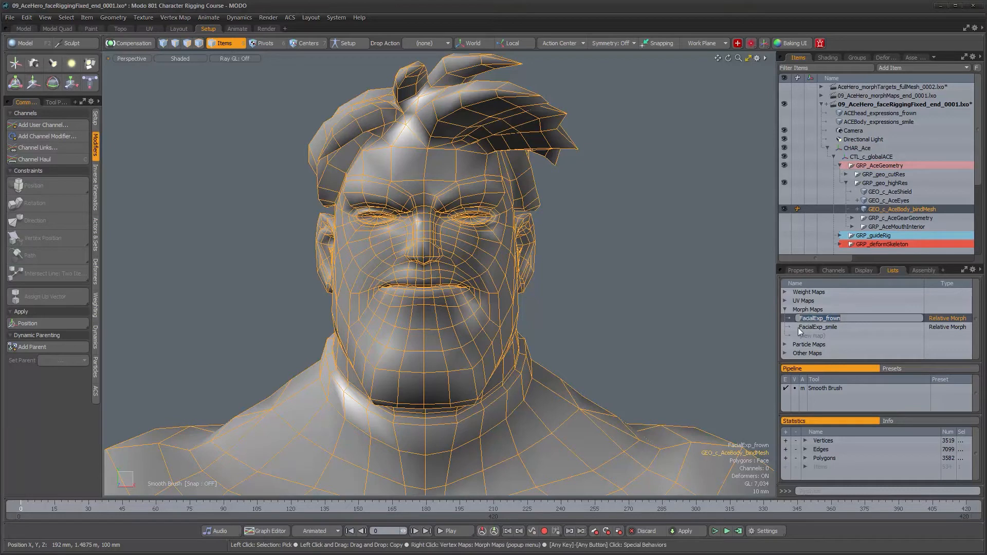
key(Return)
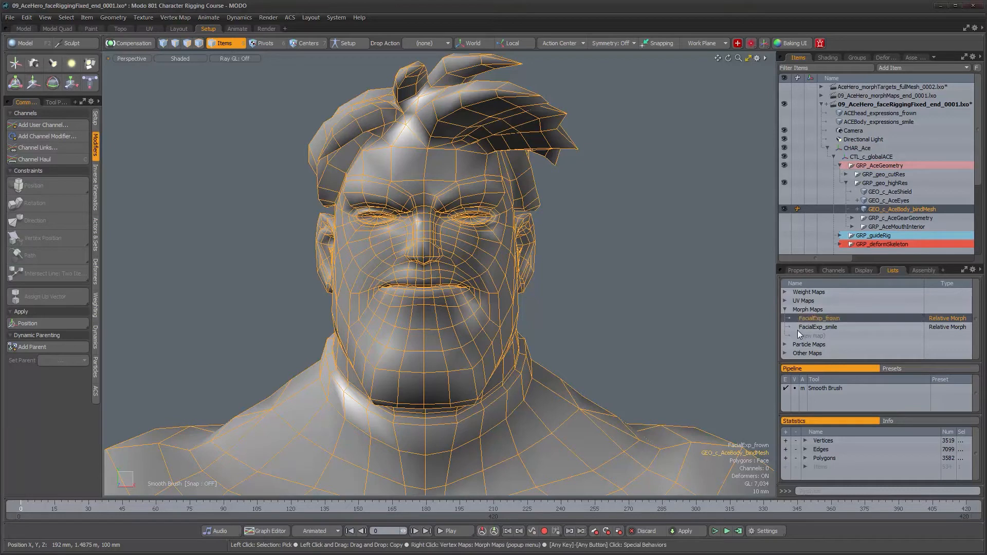
Step: Hide the bind mesh, select the ACEhead_expressions_frown mesh and inspect it from the front and side
click(784, 208)
click(784, 113)
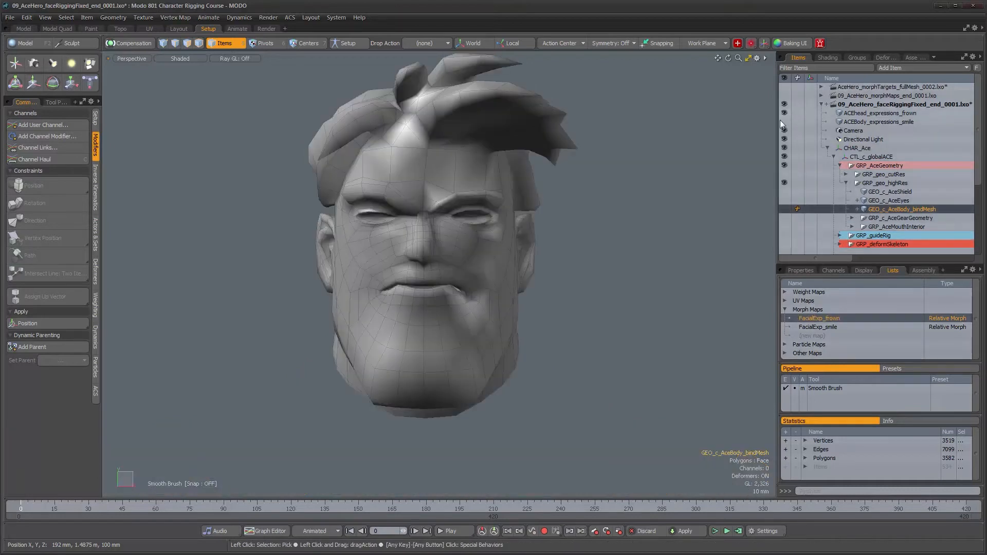
click(476, 243)
alt+drag(479, 354, 459, 360)
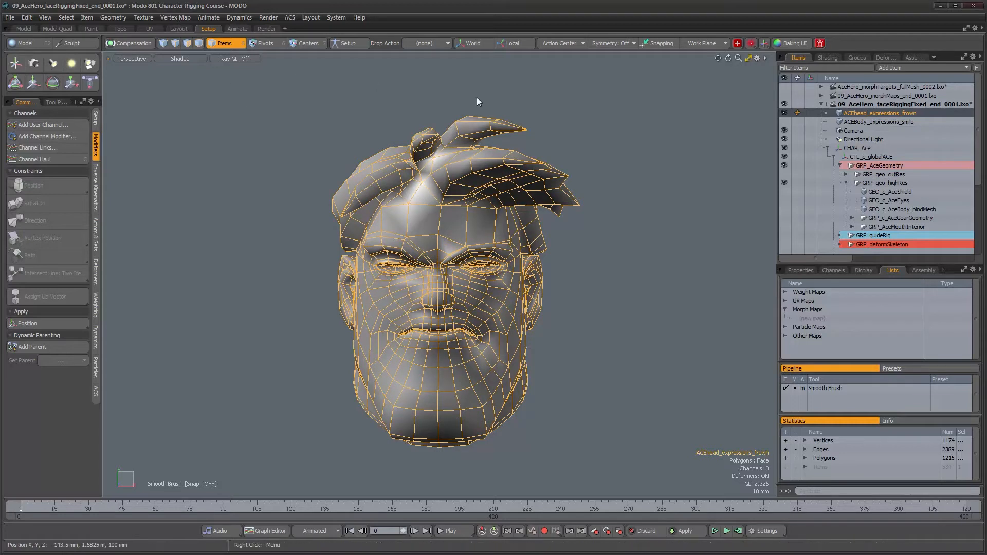
alt+drag(504, 369, 599, 371)
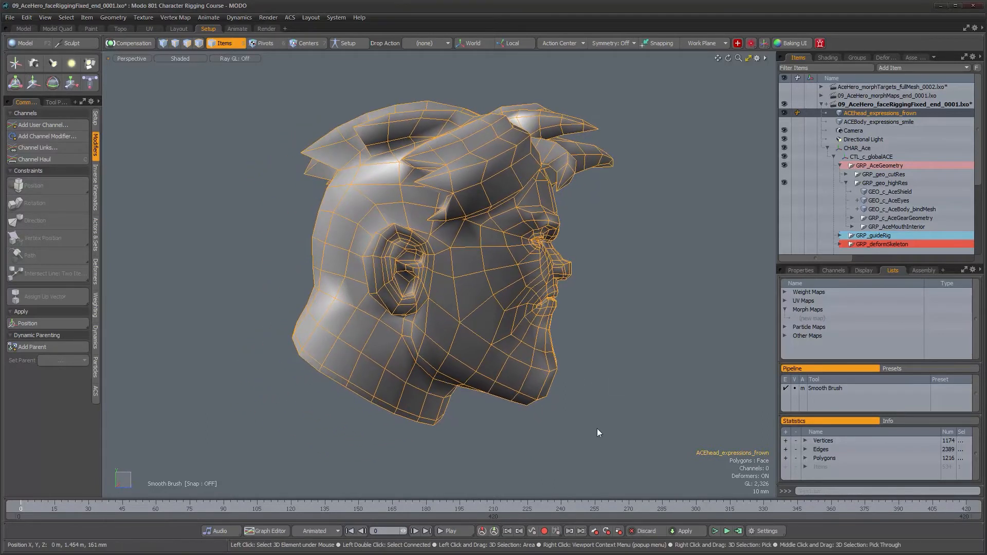
alt+drag(659, 287, 543, 287)
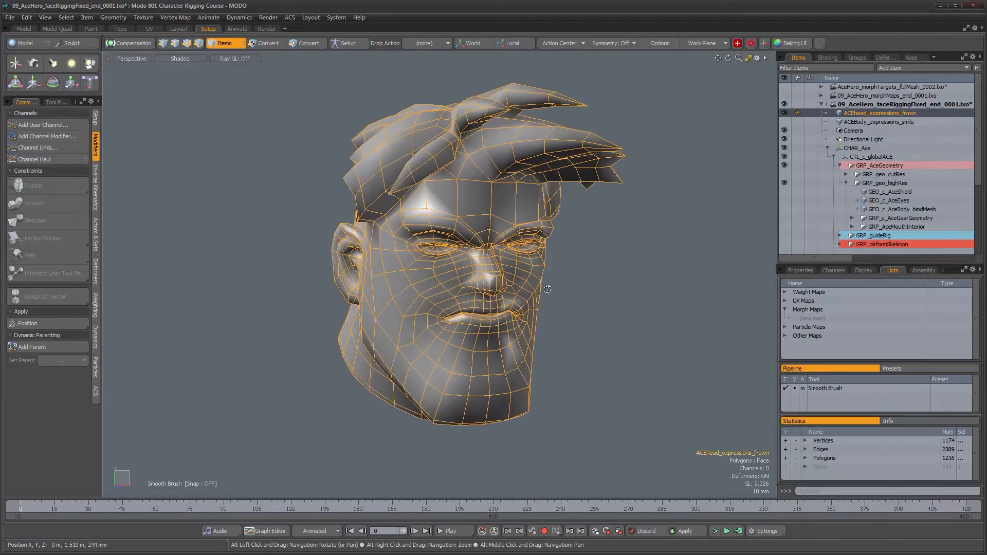
Step: Select all vertices of the ACEhead_expressions_frown mesh
key(1)
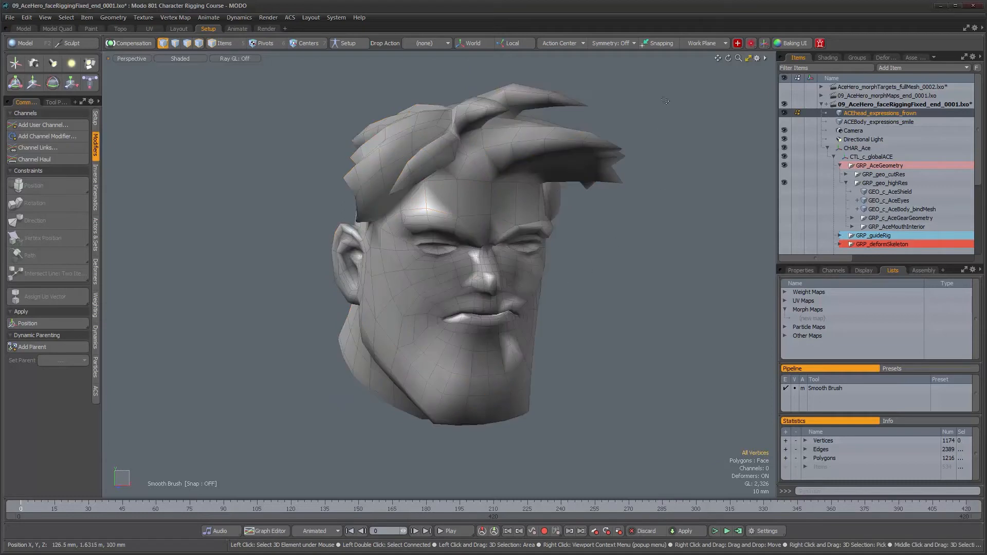
mouse_move(245, 141)
middle_down()
mouse_move(434, 501)
mouse_move(724, 370)
middle_up()
mouse_move(506, 261)
alt+mouse_down()
mouse_move(584, 264)
mouse_move(976, 171)
alt+mouse_up()
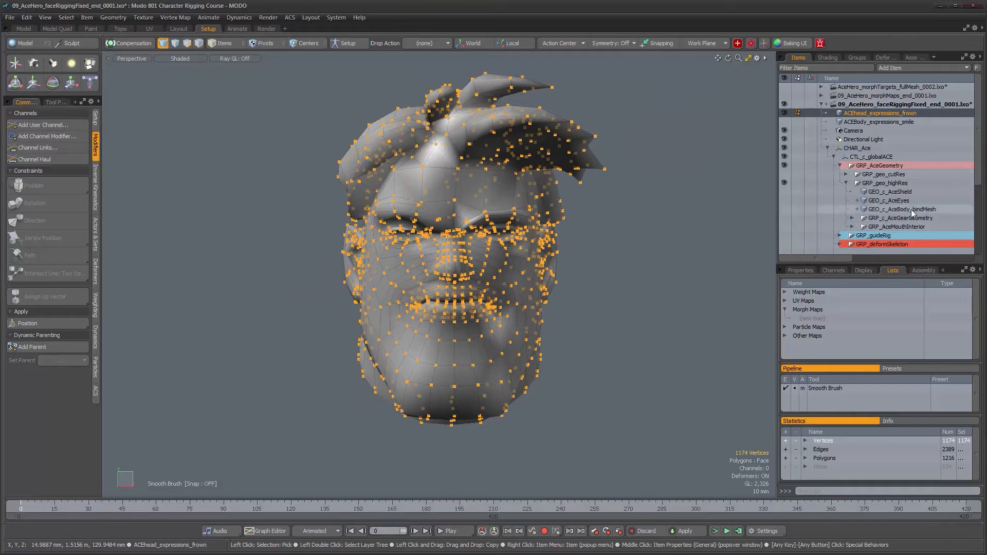
Step: Show GEO_c_AceBody_bindMesh again and examine where the frown head's selected vertices end along the neck
click(784, 209)
alt+drag(400, 360, 497, 305)
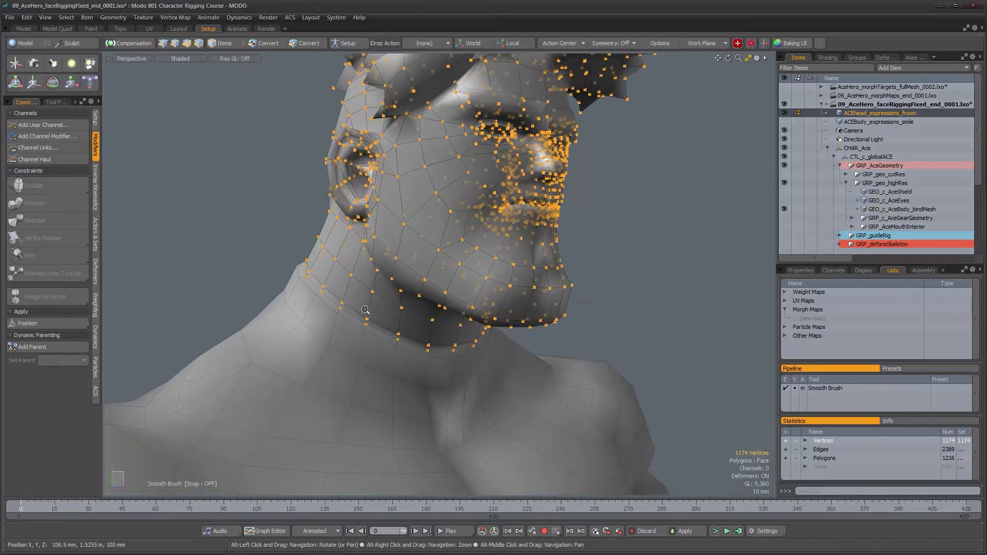
scroll(386, 313, up, 5)
alt+drag(386, 312, 584, 341)
scroll(584, 340, down, 3)
alt+drag(523, 336, 486, 304)
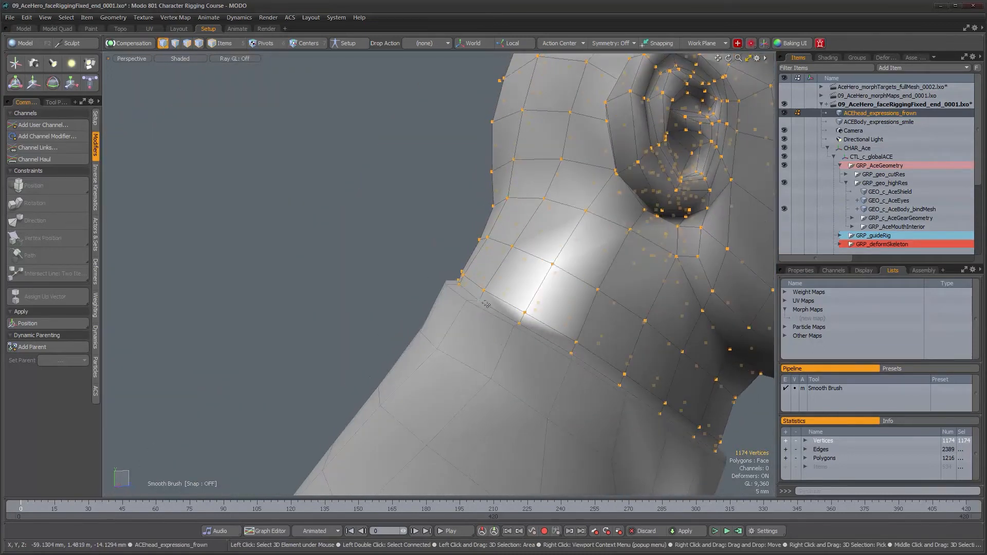
alt+drag(563, 349, 435, 312)
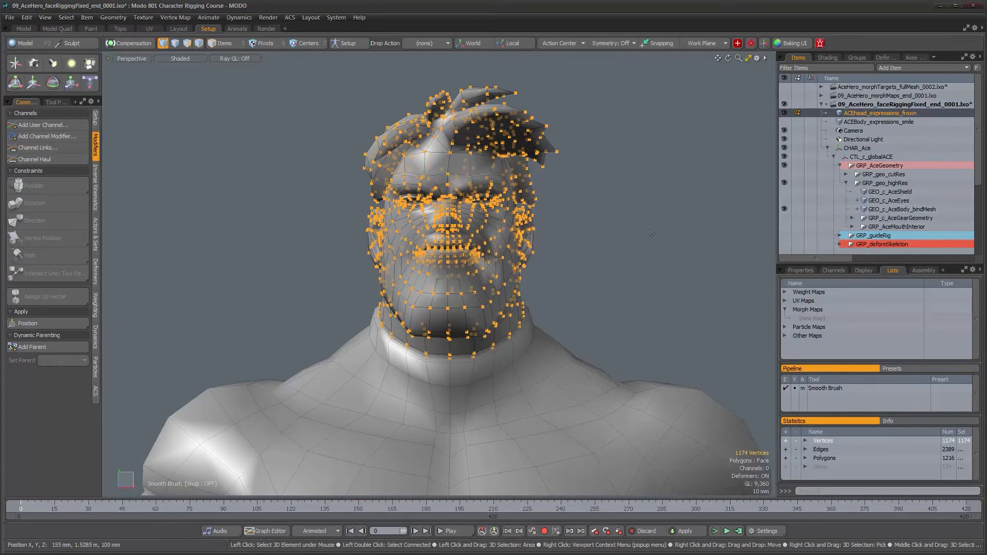
Step: Select the head vertices of GEO_c_AceBody_bindMesh and remove the lower neck vertices from the selection
key(5)
click(912, 208)
alt+drag(678, 293, 566, 294)
key(1)
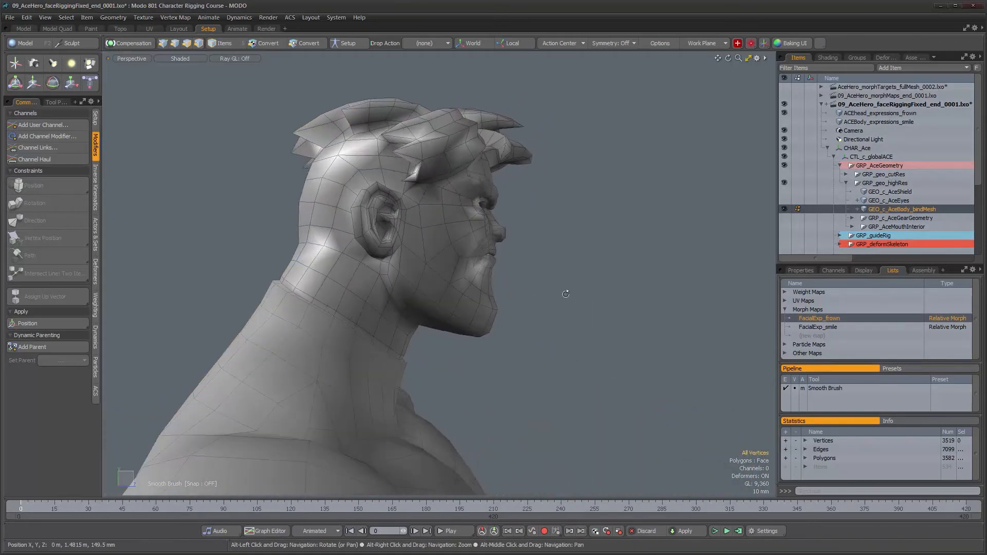
alt+drag(556, 250, 595, 234)
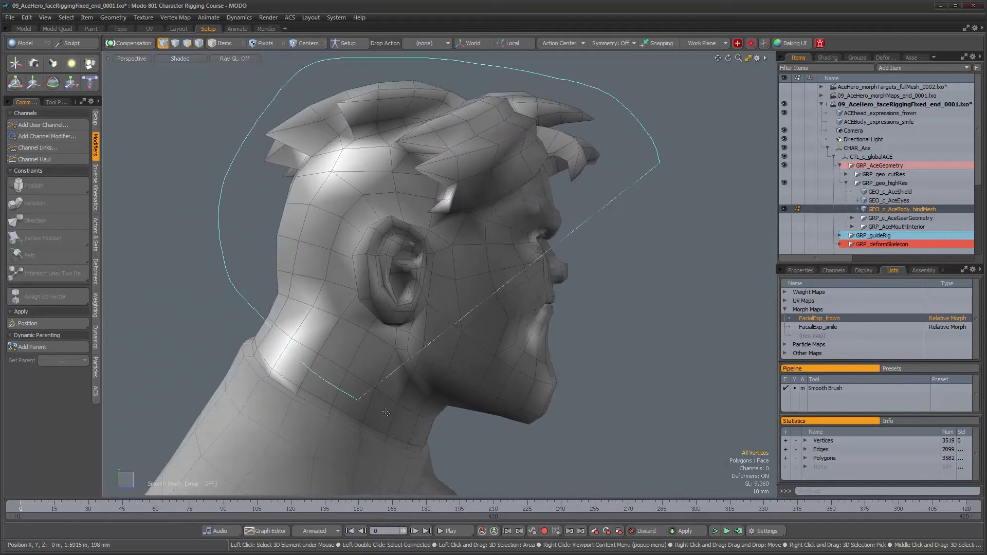
middle_drag(563, 460, 625, 445)
mouse_move(612, 396)
alt+mouse_down()
mouse_move(620, 384)
mouse_move(443, 389)
mouse_move(489, 396)
mouse_move(375, 412)
mouse_move(514, 415)
alt+mouse_up()
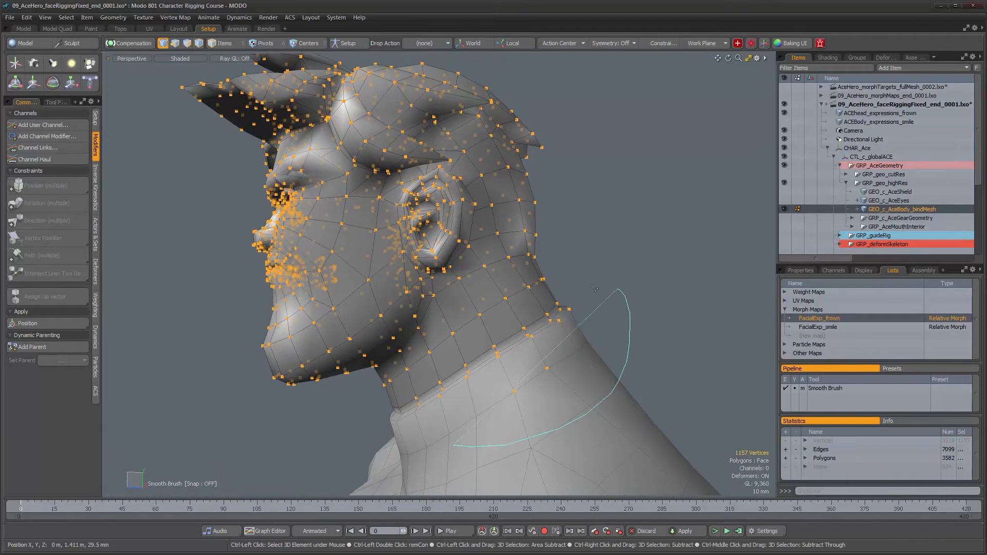
alt+drag(432, 421, 561, 381)
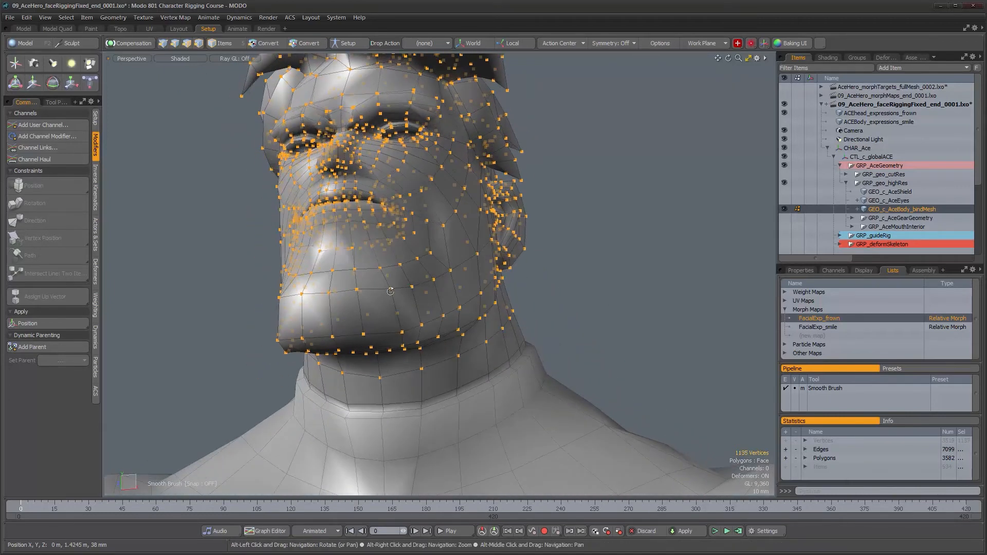
Step: Grow the bind mesh's vertex selection twice to extend it down the neck
click(69, 18)
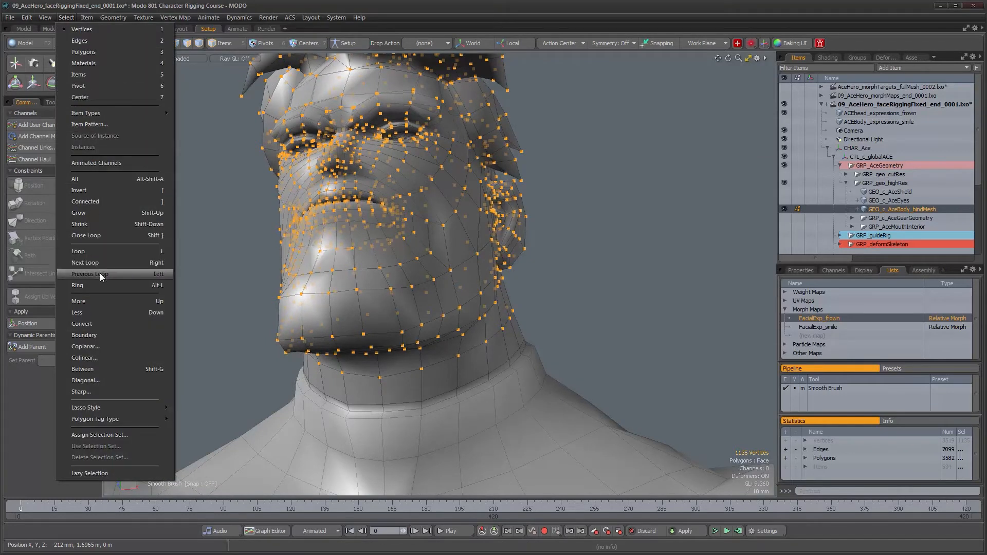
click(103, 215)
alt+drag(391, 370, 402, 338)
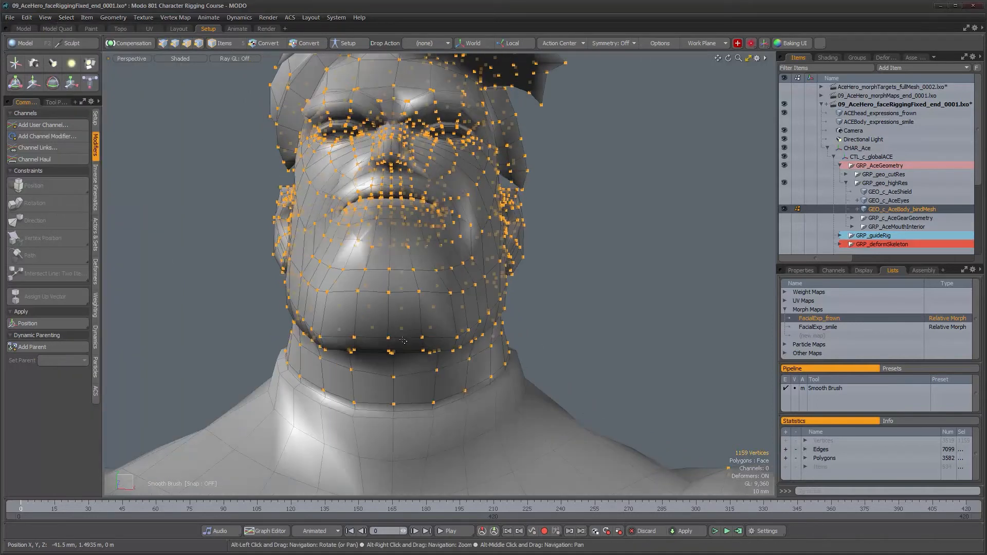
key(shift+Up)
Step: Deselect the stray vertices on the shoulder and lower neck so only the head's matching vertices are selected
ctrl+alt+drag(484, 364, 406, 363)
alt+shift+drag(501, 422, 450, 335)
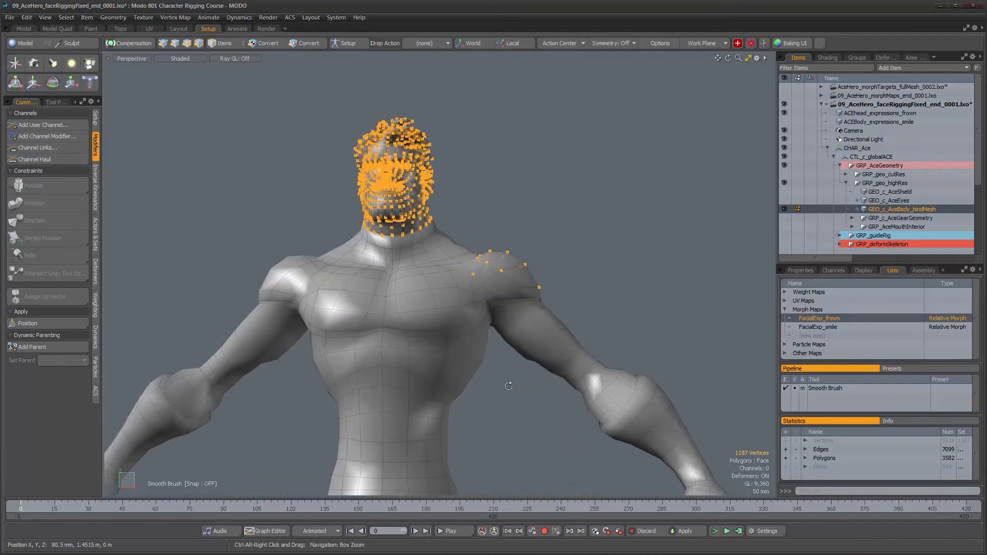
mouse_move(479, 236)
ctrl+middle_down()
mouse_move(486, 367)
mouse_move(496, 378)
ctrl+middle_up()
alt+drag(493, 355, 381, 313)
mouse_move(401, 226)
ctrl+alt+mouse_down()
mouse_move(501, 195)
mouse_move(507, 257)
mouse_move(612, 257)
ctrl+alt+mouse_up()
alt+drag(632, 308, 257, 274)
alt+drag(617, 288, 528, 306)
scroll(532, 291, up, 2)
scroll(549, 242, down, 2)
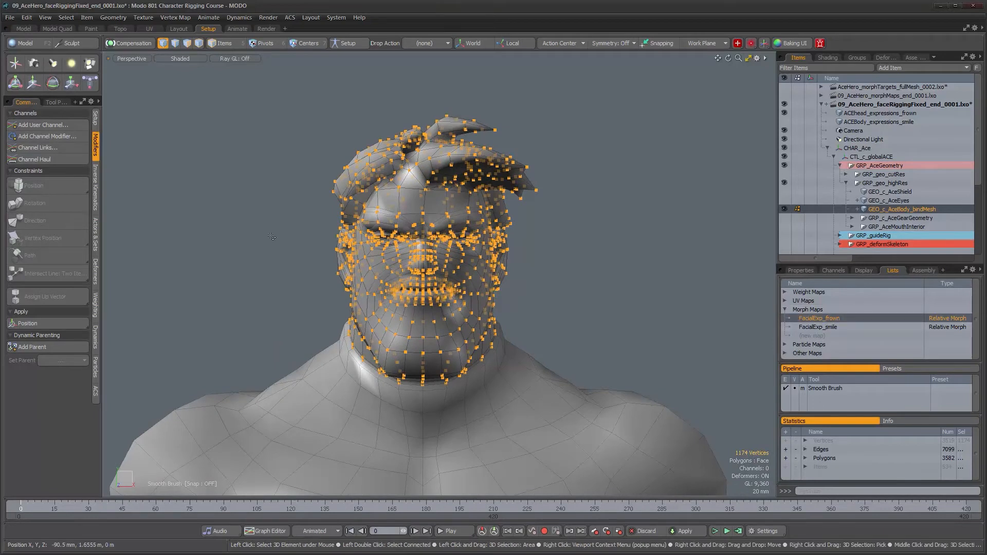
alt+drag(590, 330, 569, 303)
scroll(579, 315, up, 1)
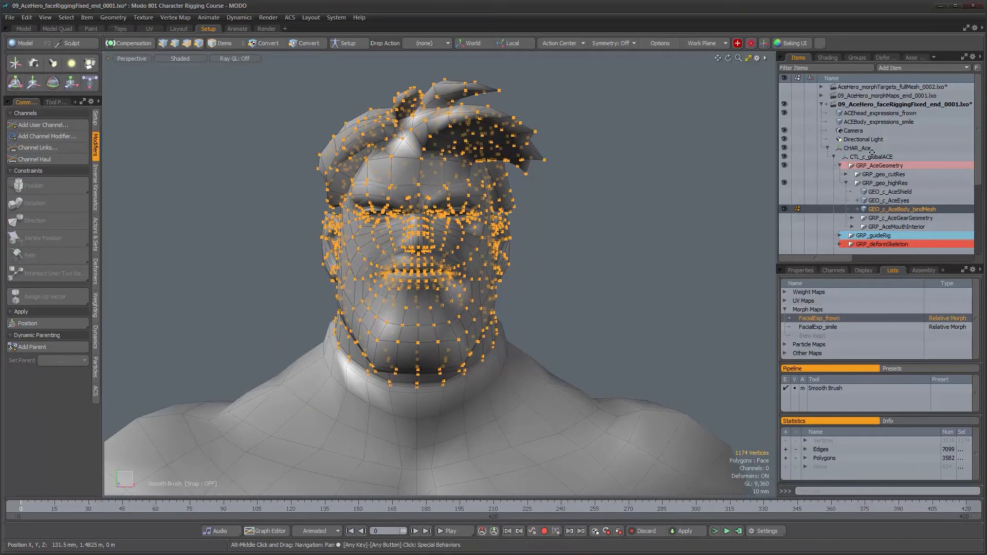
Step: Add ACEhead_expressions_frown to the bind mesh selection and check whether the Background Morph command is available
shift+click(878, 115)
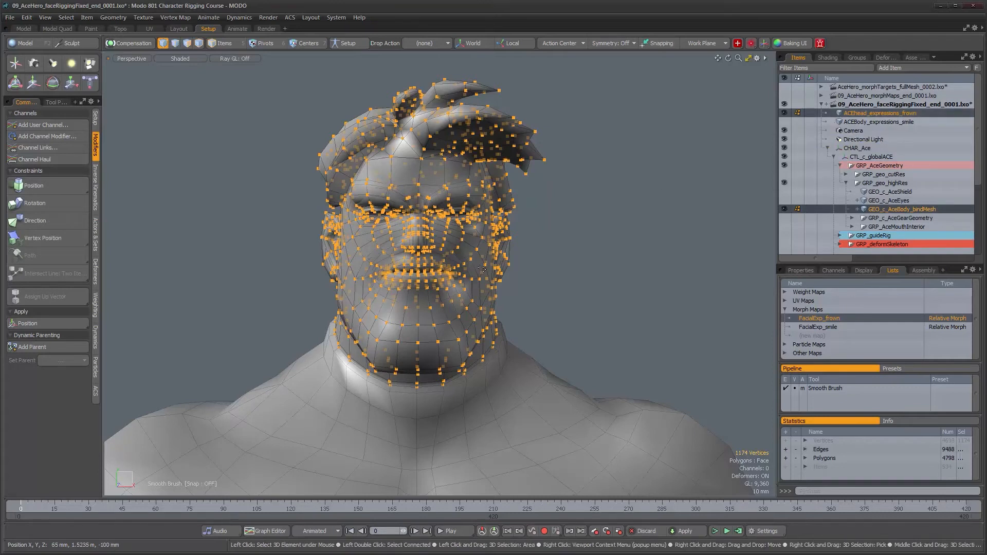
alt+shift+drag(481, 231, 454, 256)
click(174, 18)
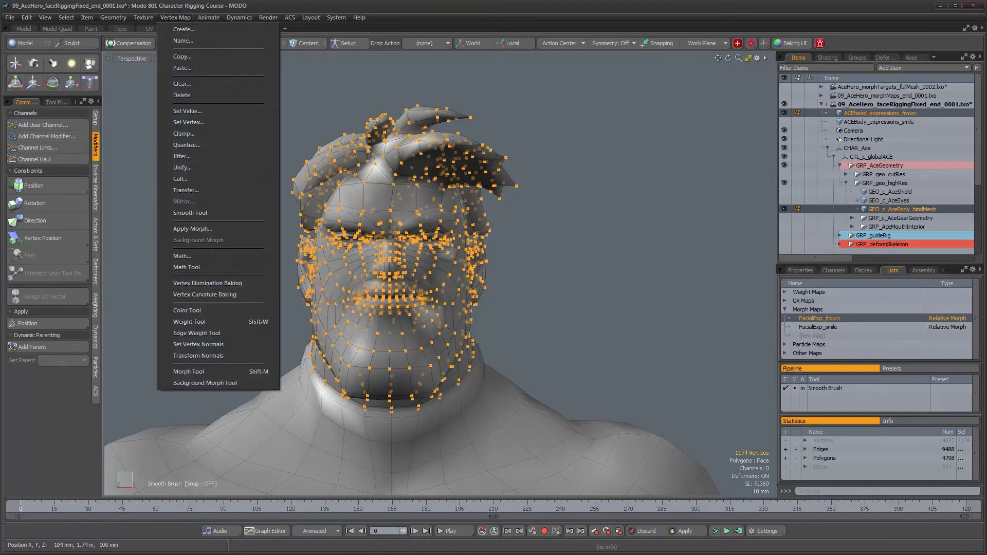
click(471, 5)
mouse_move(551, 249)
alt+mouse_down()
mouse_move(534, 257)
mouse_move(542, 261)
alt+mouse_up()
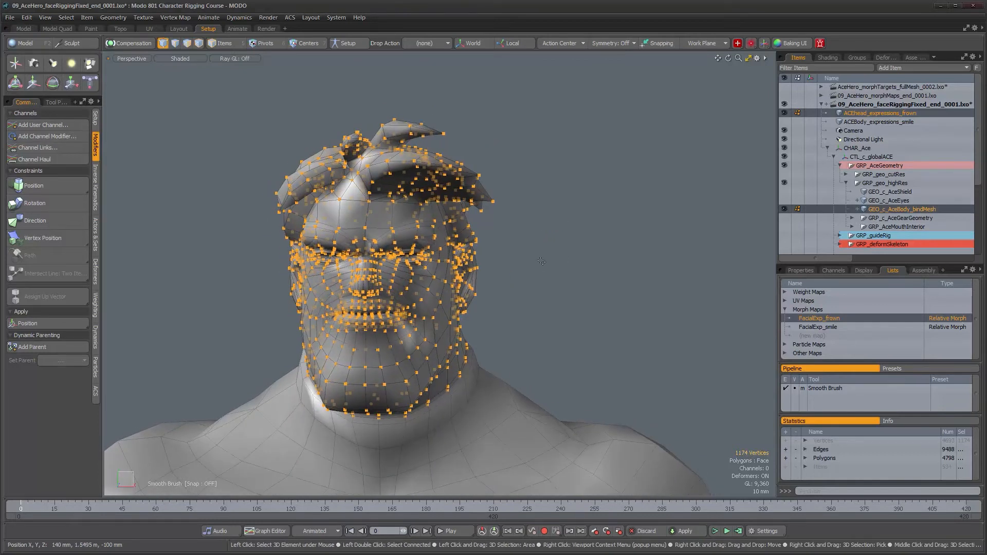
Step: Check the vertex map commands with both meshes in item mode, returning to vertex selection
key(5)
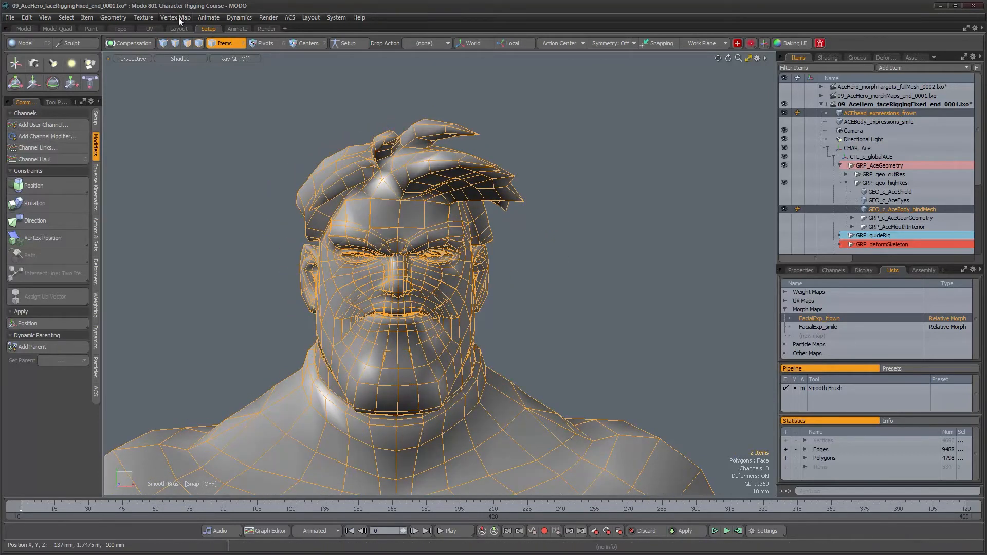
click(175, 17)
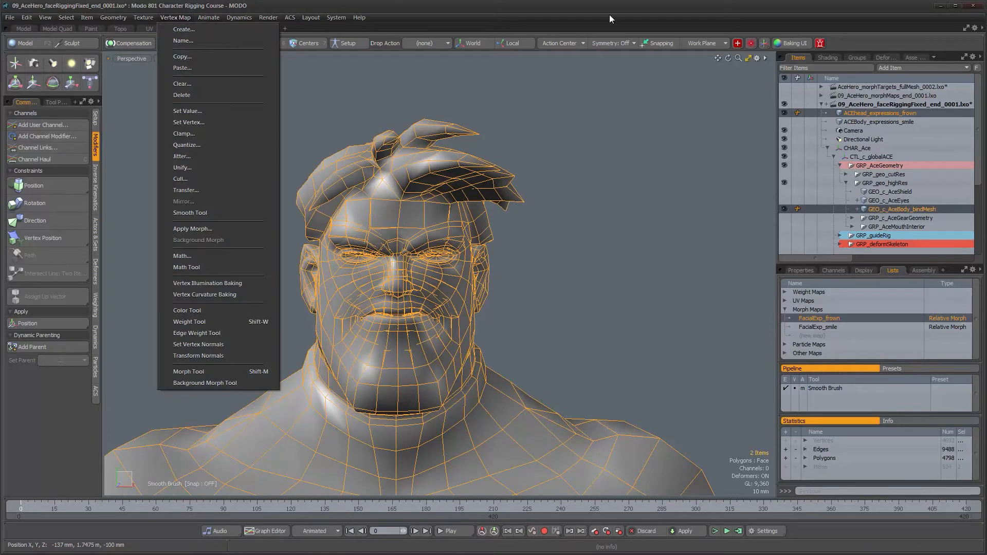
key(Escape)
key(1)
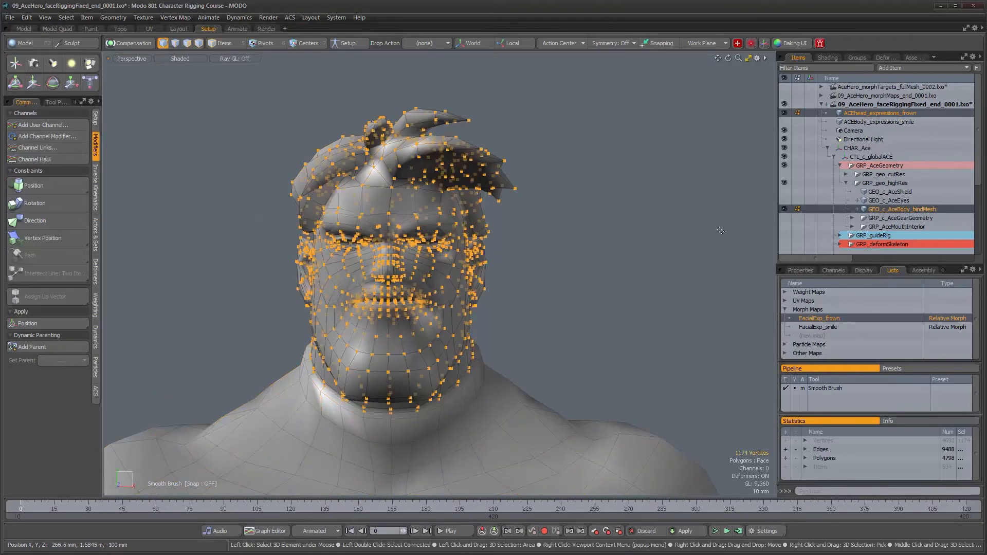
Step: Select only ACEhead_expressions_frown as an item and check the vertex map commands for it
click(853, 108)
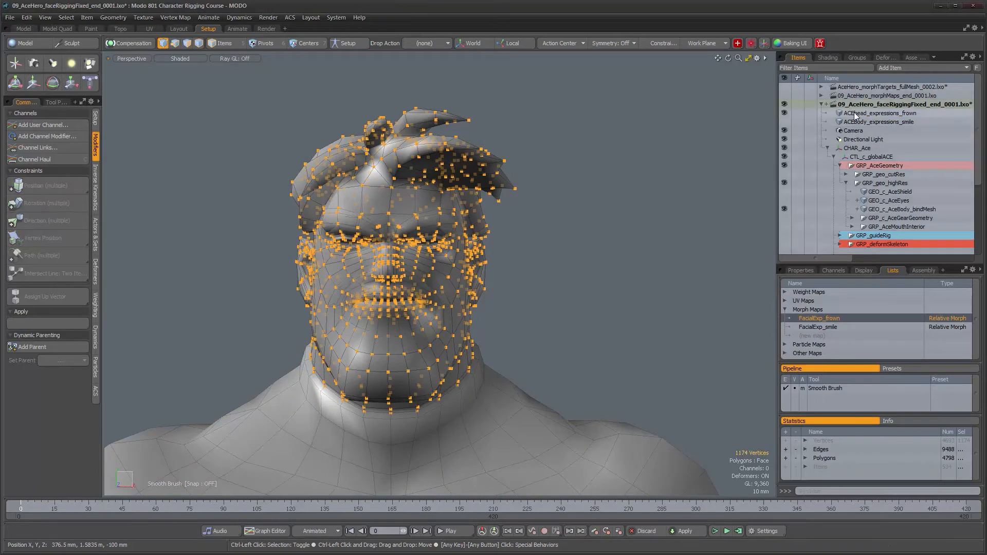
ctrl+click(854, 112)
ctrl+click(854, 112)
ctrl+click(853, 112)
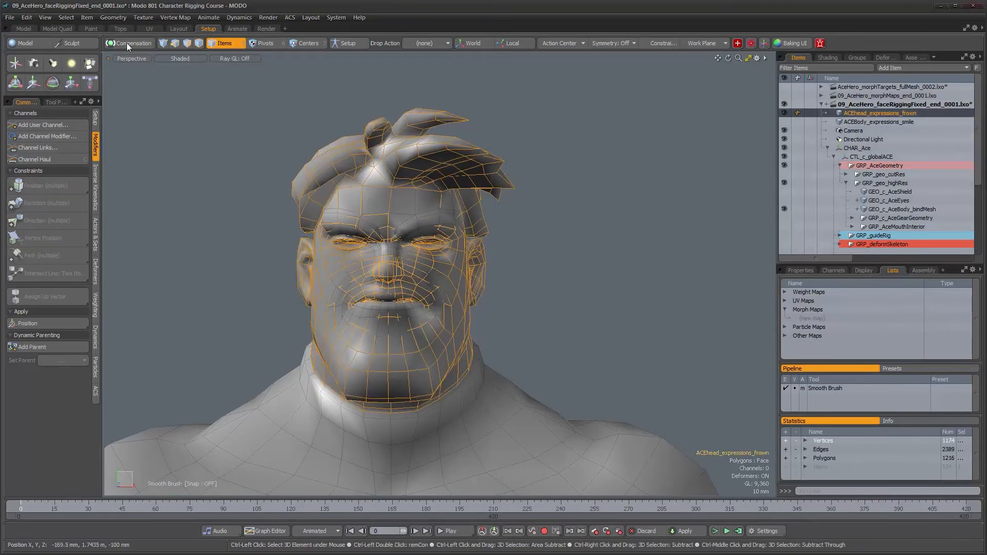
click(188, 17)
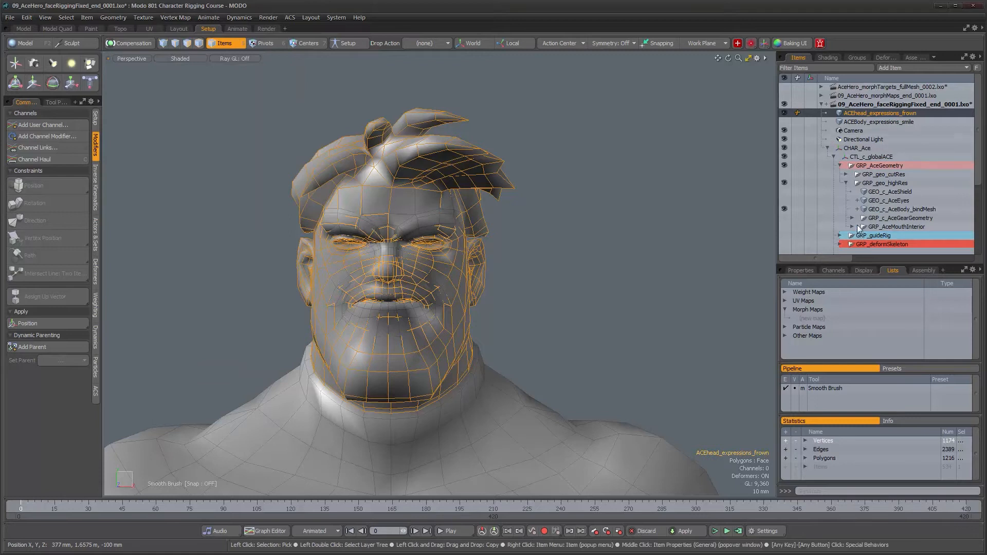
Step: Reselect the bind mesh with its head vertices, add ACEhead_expressions_frown to the selection and recheck the vertex map commands
click(900, 209)
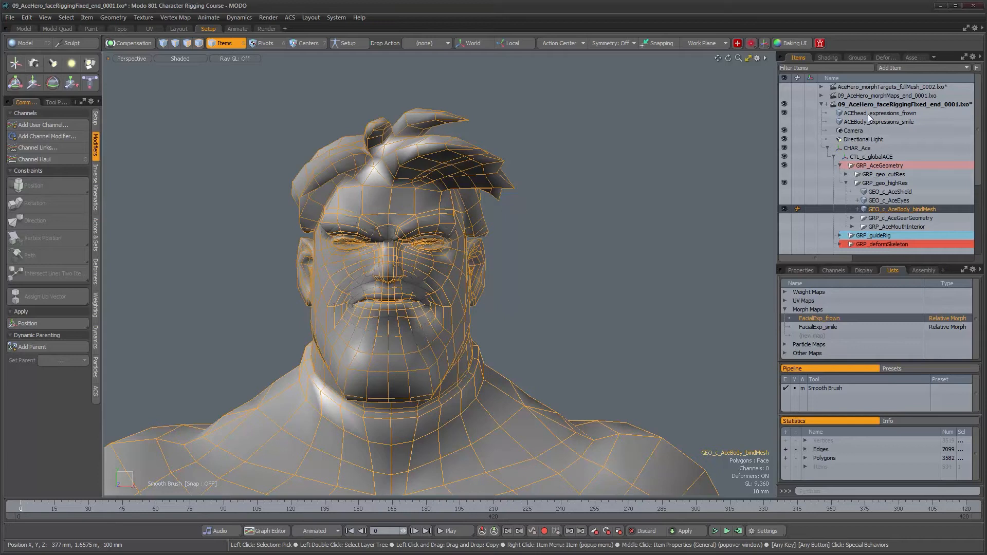
key(1)
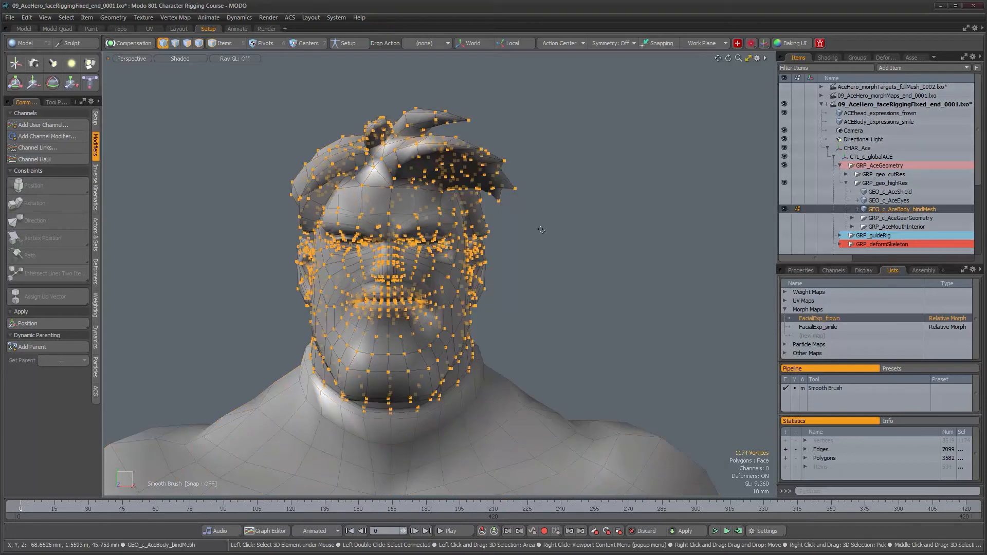
ctrl+click(880, 114)
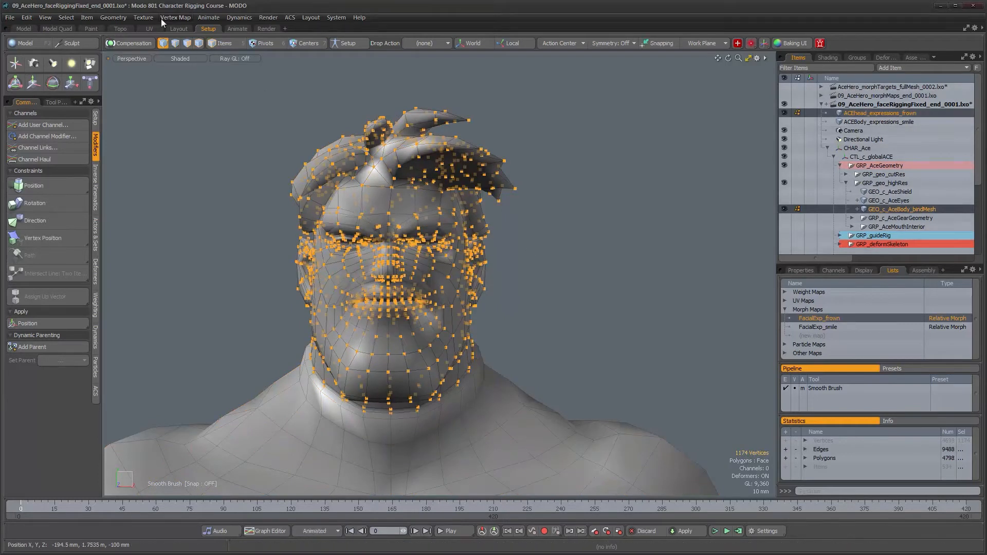
click(162, 19)
click(388, 6)
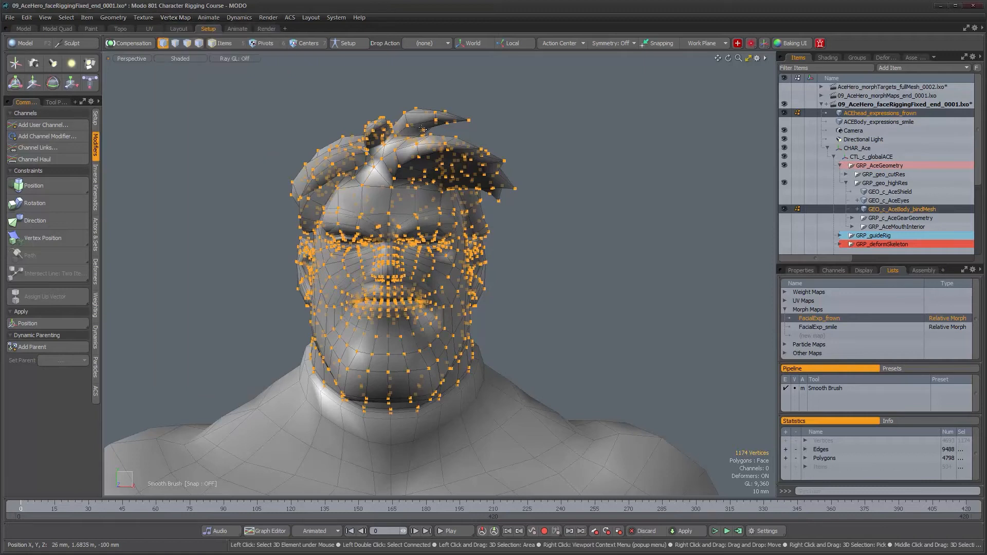
Step: In item mode, reduce the selection to GEO_c_AceBody_bindMesh and recheck whether the Background Morph command is available
key(5)
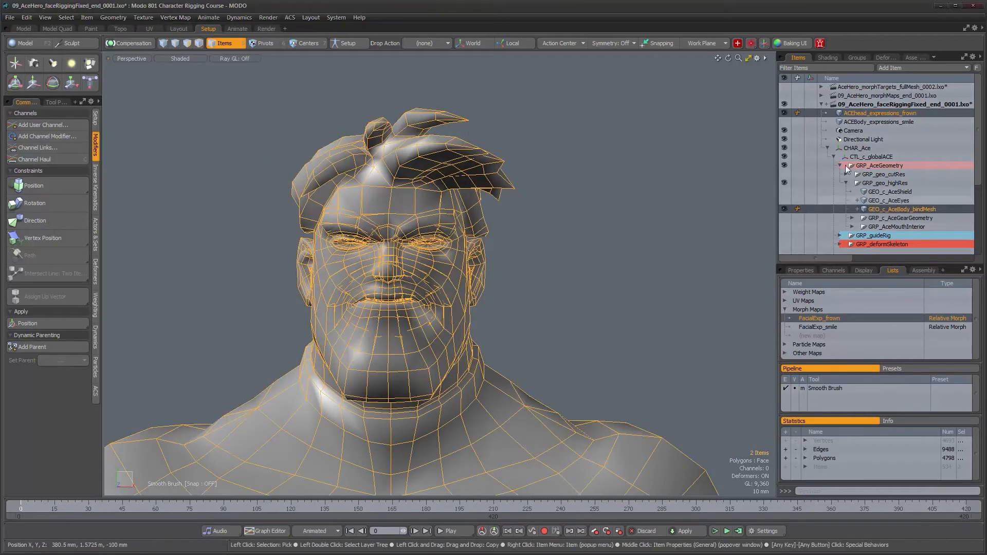
ctrl+click(866, 113)
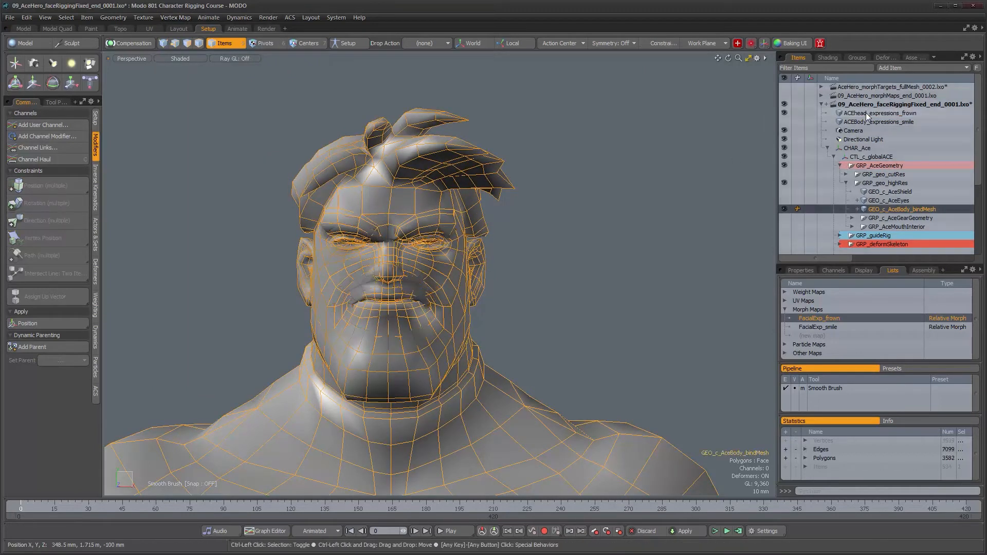
ctrl+click(865, 113)
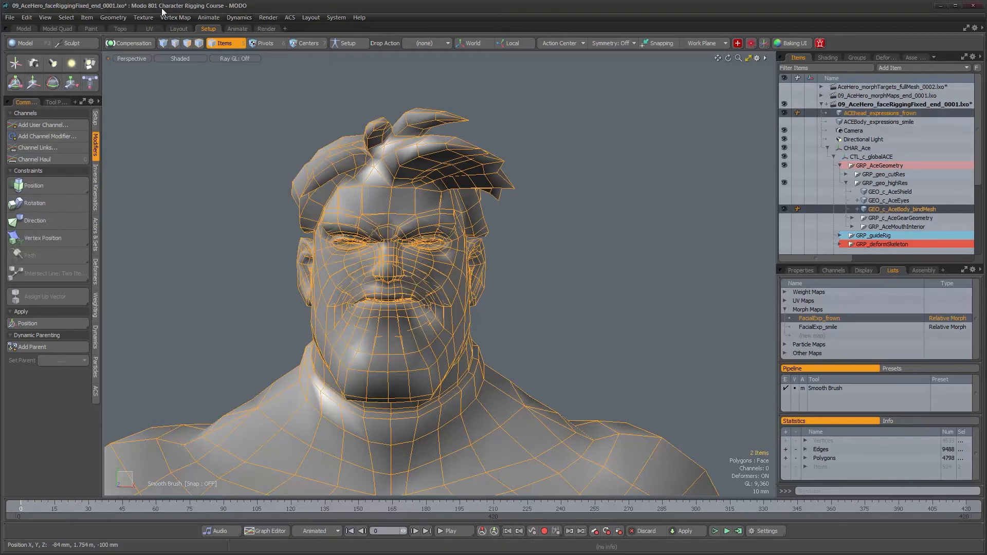
click(164, 18)
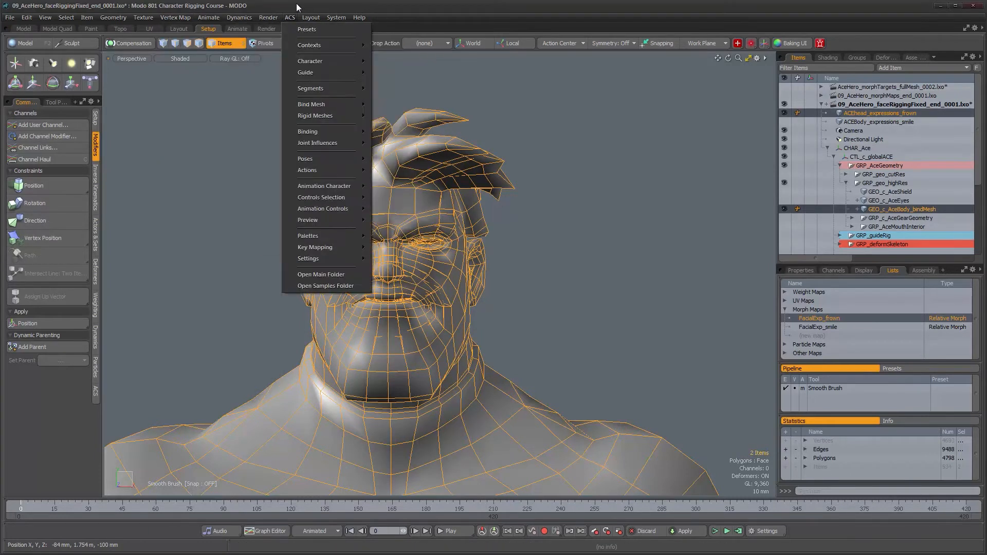
ctrl+click(906, 113)
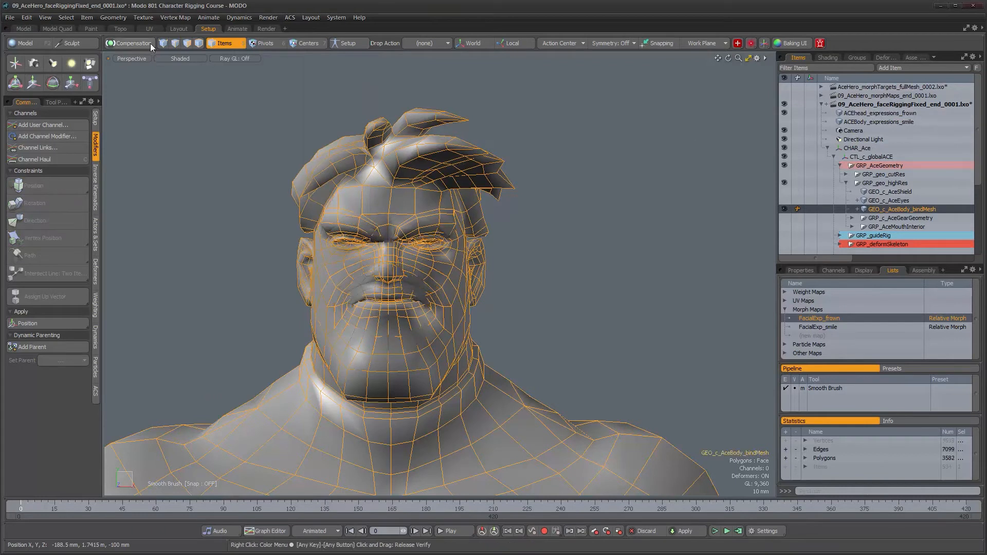
click(176, 18)
click(519, 183)
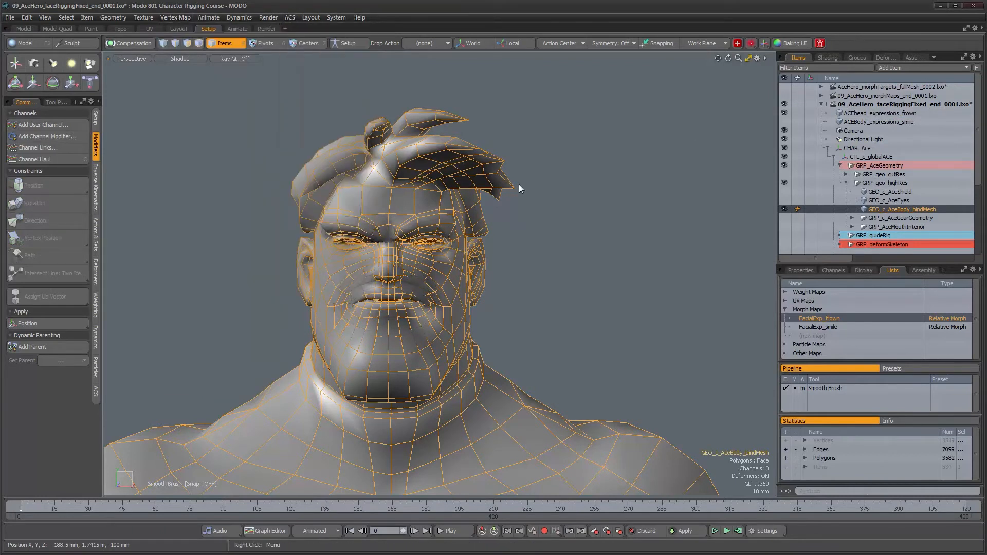
click(538, 303)
click(502, 399)
alt+drag(585, 274, 585, 287)
click(164, 17)
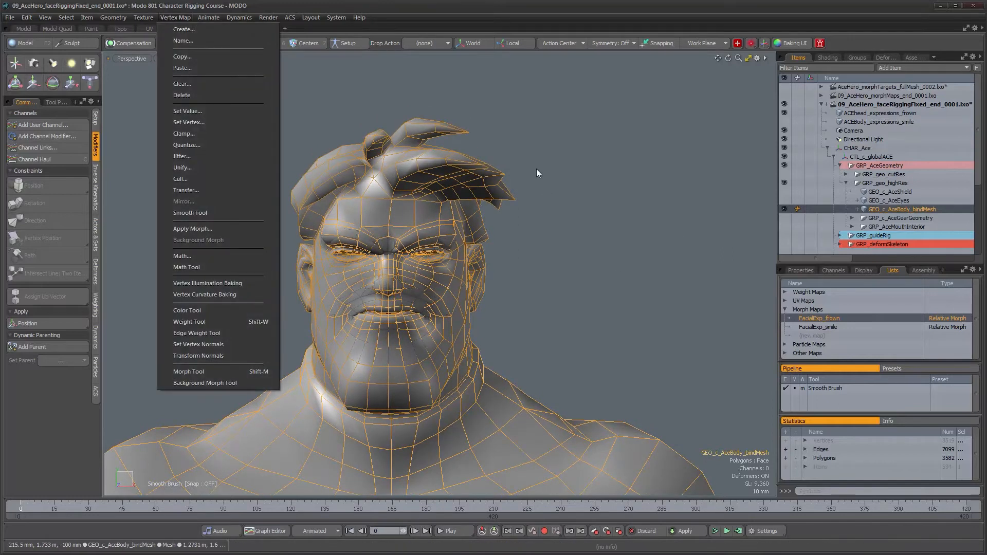
Step: Reselect the FacialExp_frown morph map on the bind mesh and check whether Background Morph is available
click(825, 326)
click(822, 318)
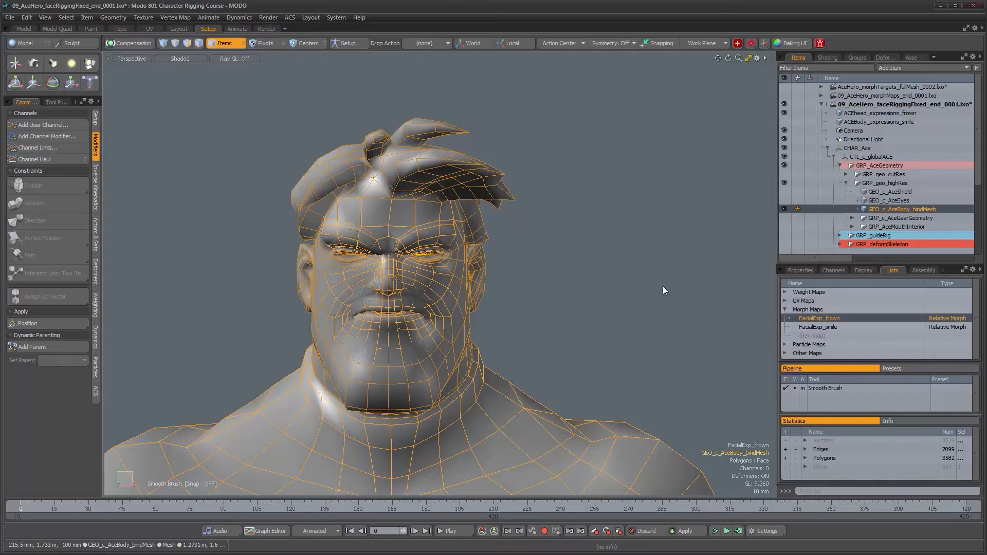
click(179, 20)
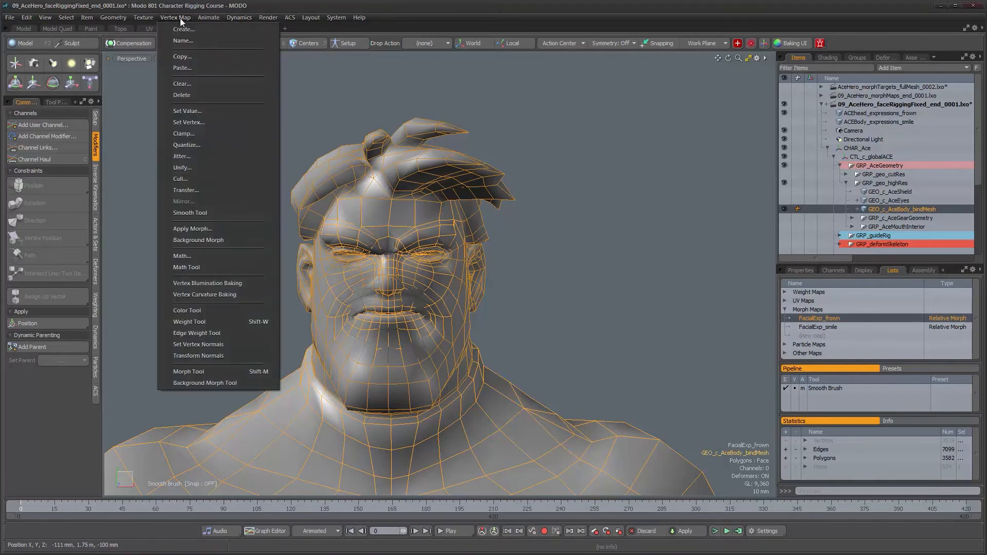
click(390, 10)
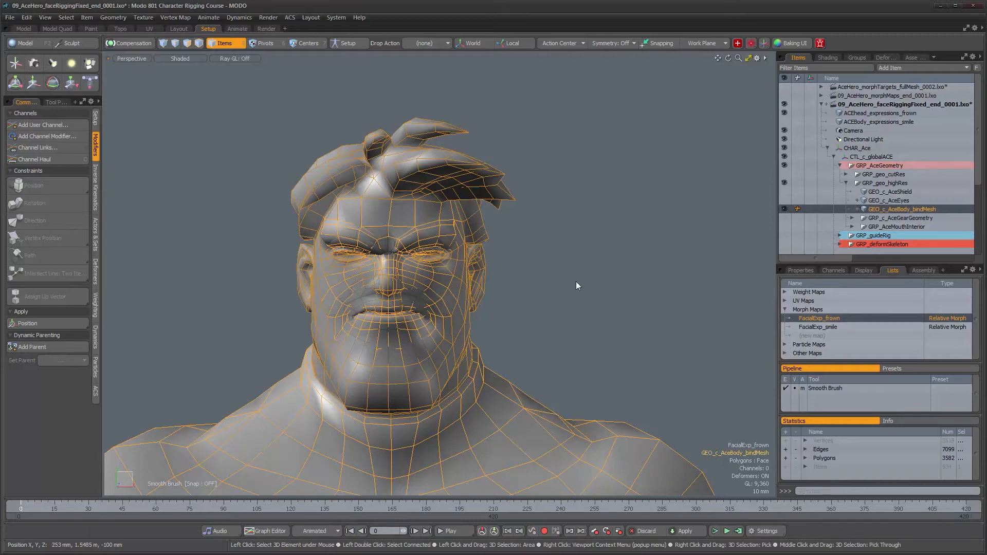
Step: Restore the head vertex selection, add ACEhead_expressions_frown and apply Background Morph with Source Mesh set to Last Selected
key(1)
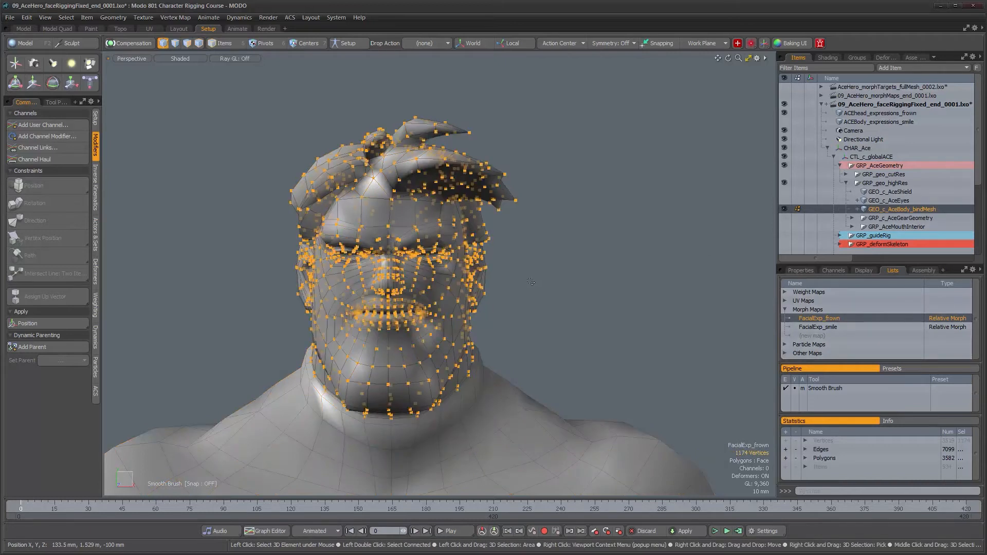
ctrl+click(876, 113)
click(176, 17)
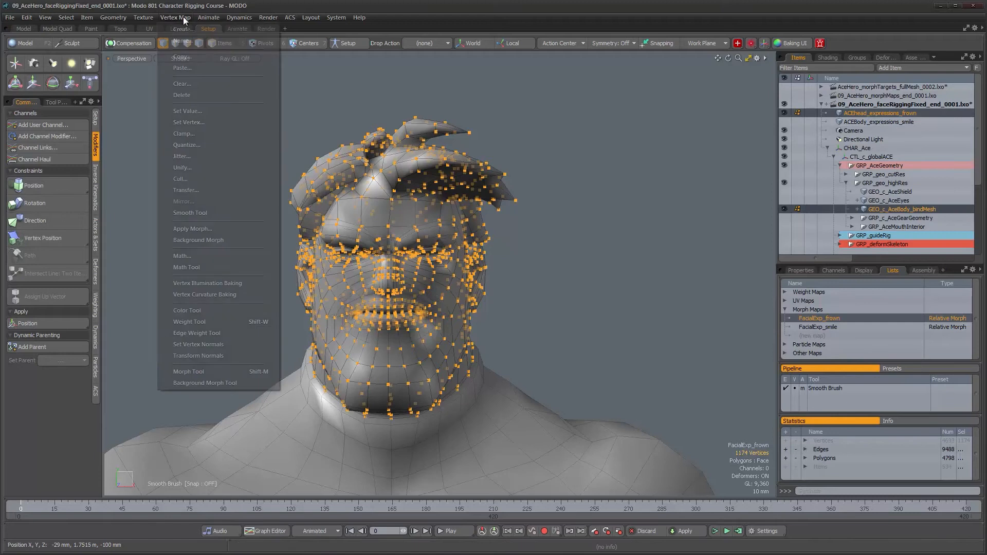
click(204, 241)
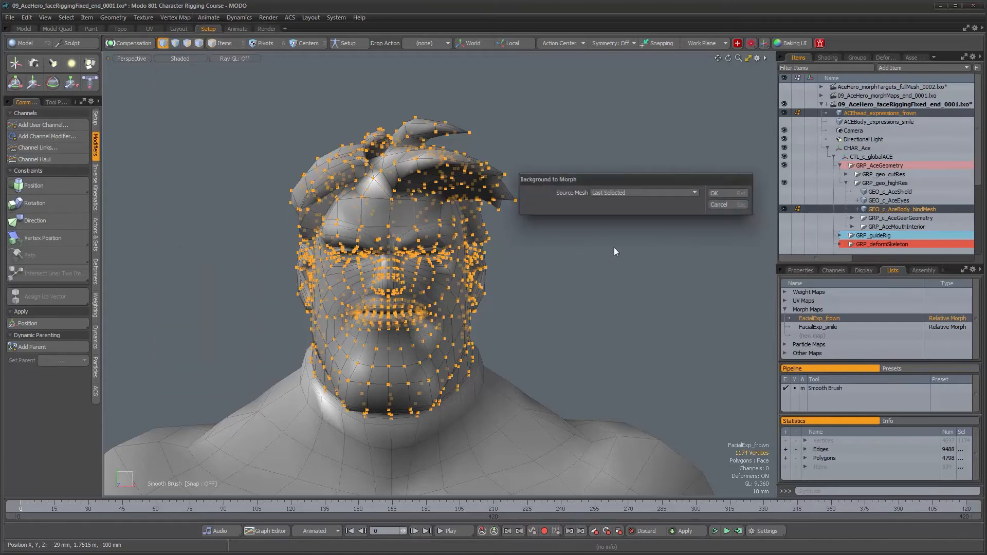
click(730, 194)
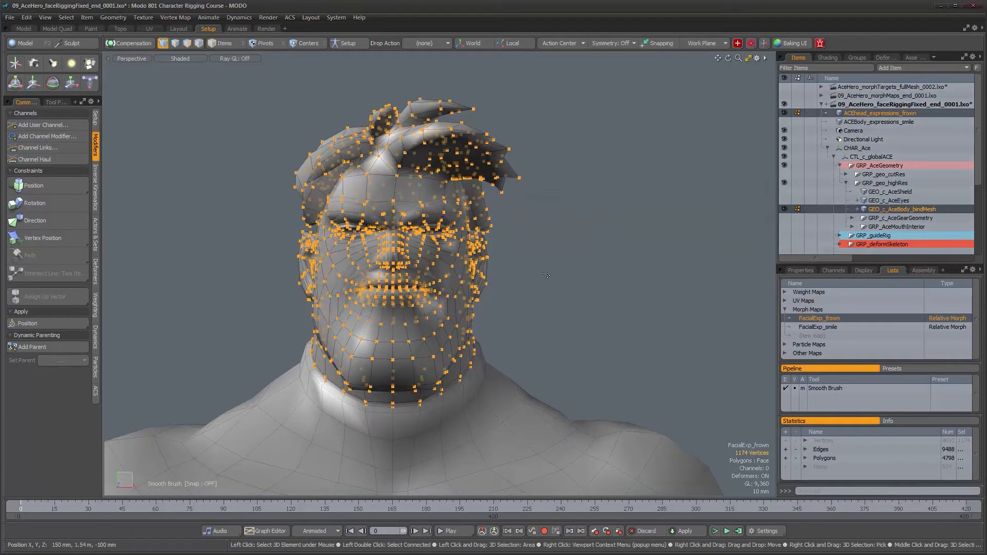
Step: Hide ACEhead_expressions_frown in item mode and switch to the Model layout
key(5)
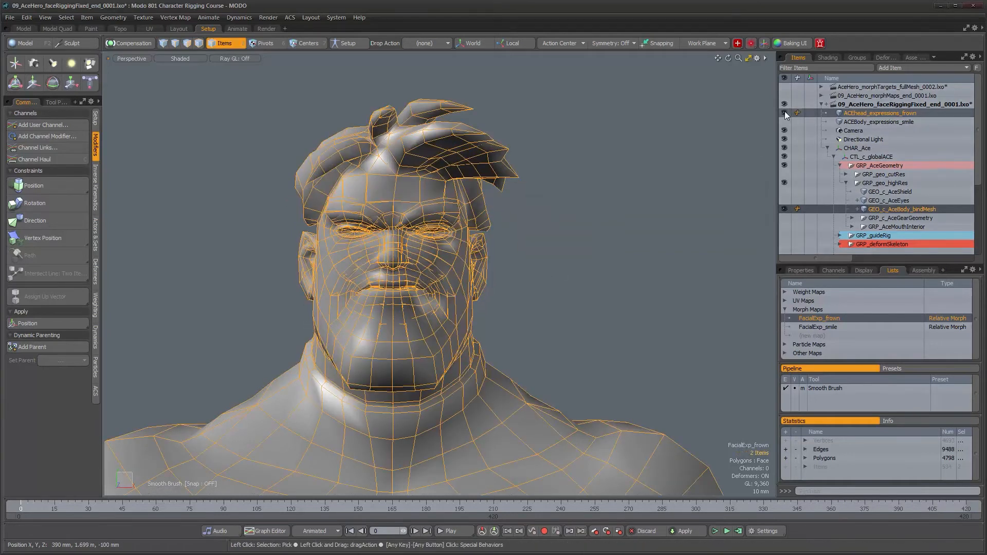
click(24, 29)
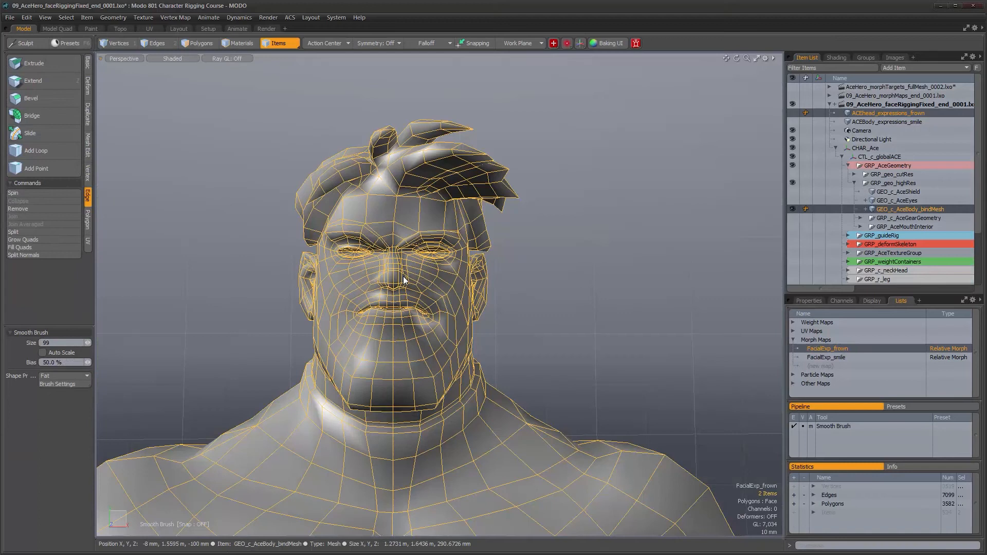
mouse_move(451, 282)
alt+mouse_down()
mouse_move(425, 280)
mouse_move(445, 277)
alt+mouse_up()
scroll(424, 280, up, 2)
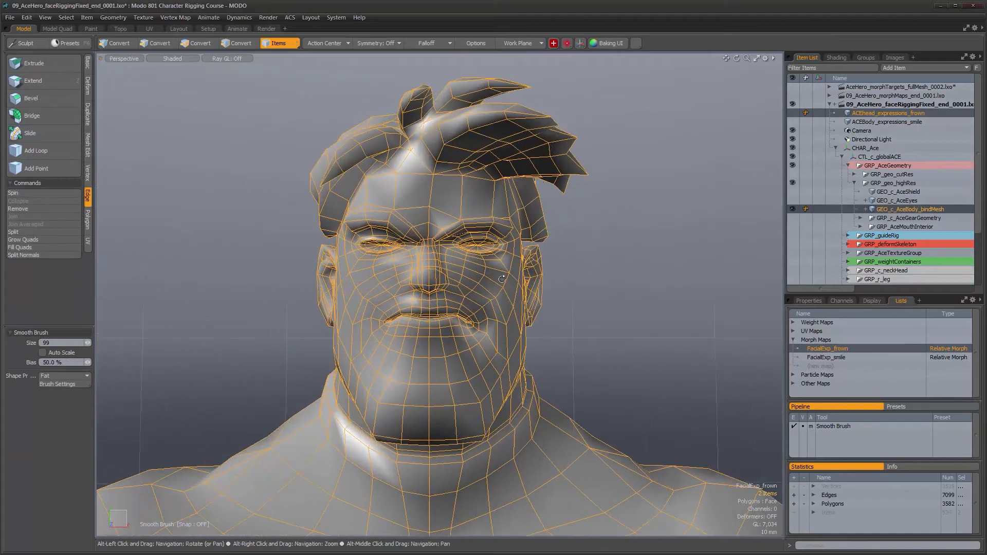
Step: Toggle the FacialExp_frown morph and inspect its effect on the bind mesh's face, neck and body from several angles
ctrl+click(846, 350)
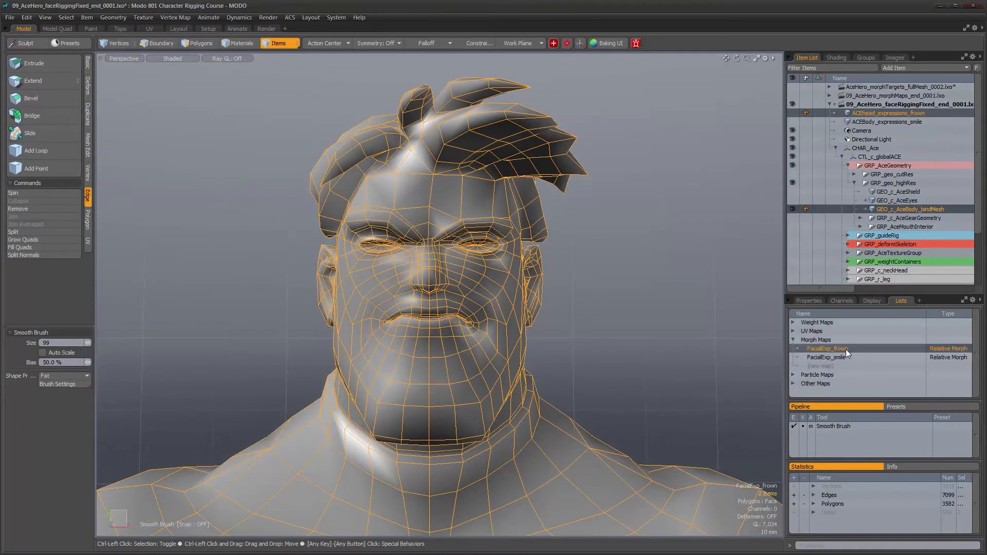
ctrl+click(846, 350)
alt+drag(406, 354, 472, 226)
scroll(485, 360, down, 4)
scroll(472, 226, down, 5)
mouse_move(405, 357)
alt+mouse_down()
mouse_move(365, 372)
mouse_move(407, 362)
alt+mouse_up()
alt+middle_drag(407, 308, 409, 378)
alt+right_drag(417, 298, 535, 299)
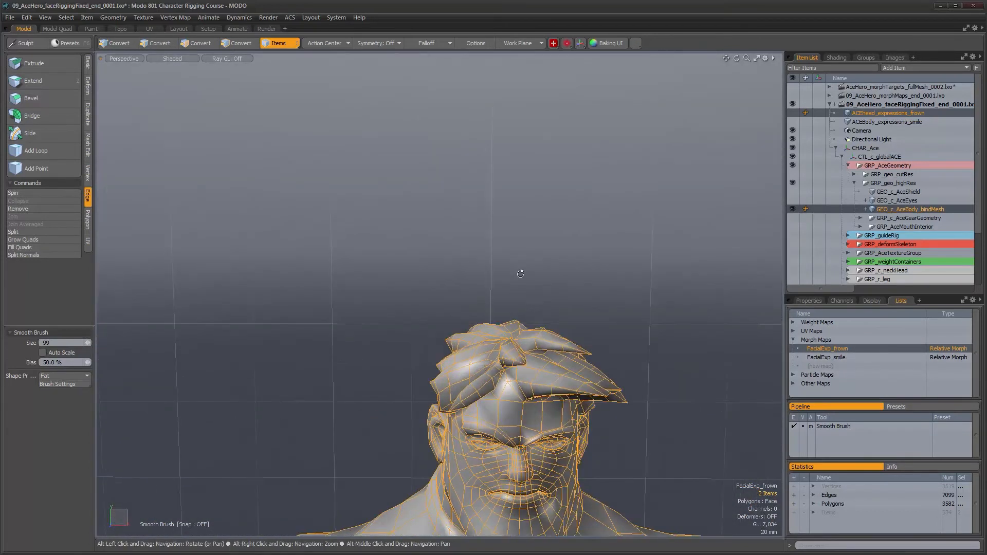
alt+middle_drag(535, 504, 476, 313)
alt+right_drag(476, 313, 502, 312)
alt+drag(501, 311, 498, 333)
key(a)
alt+middle_drag(498, 332, 483, 491)
alt+right_drag(465, 298, 551, 294)
alt+drag(550, 294, 516, 278)
alt+right_drag(561, 339, 639, 376)
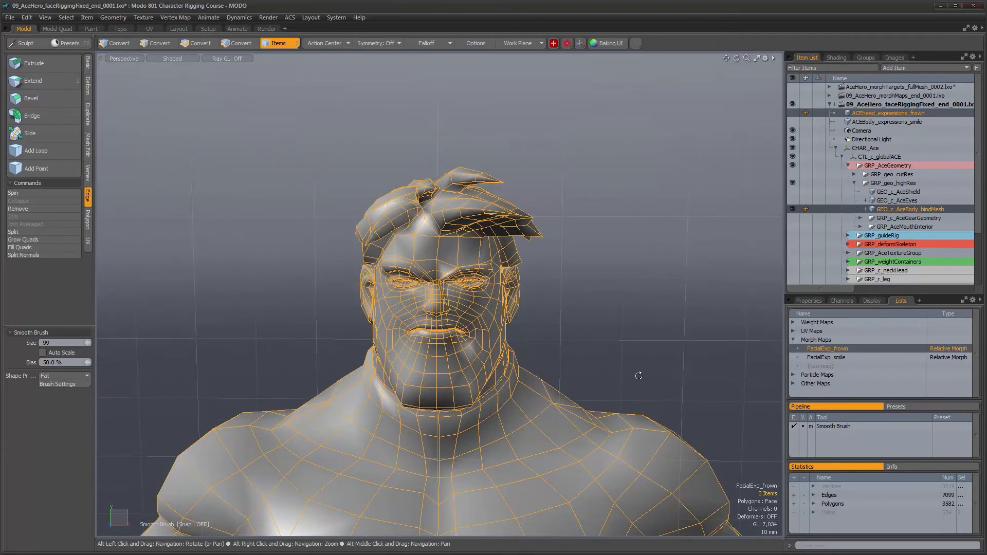
alt+right_drag(631, 431, 607, 431)
alt+middle_drag(630, 433, 606, 304)
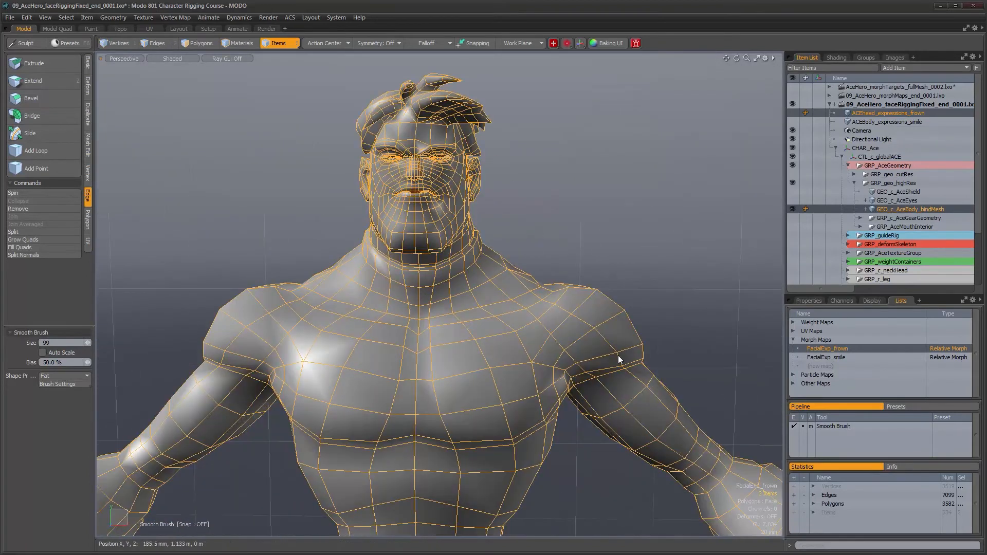
alt+right_drag(635, 389, 569, 392)
alt+middle_drag(586, 393, 496, 300)
alt+right_drag(496, 299, 406, 301)
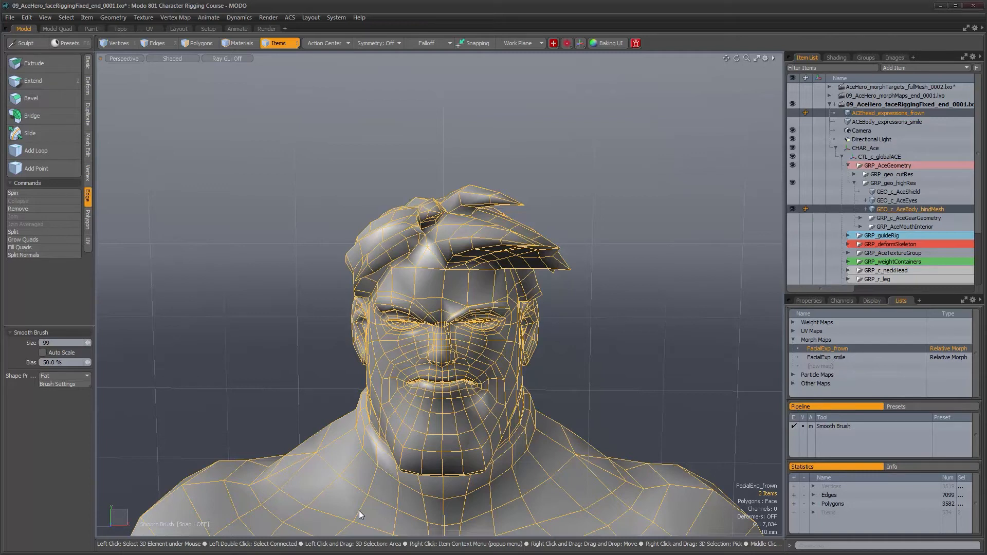
alt+drag(550, 350, 508, 317)
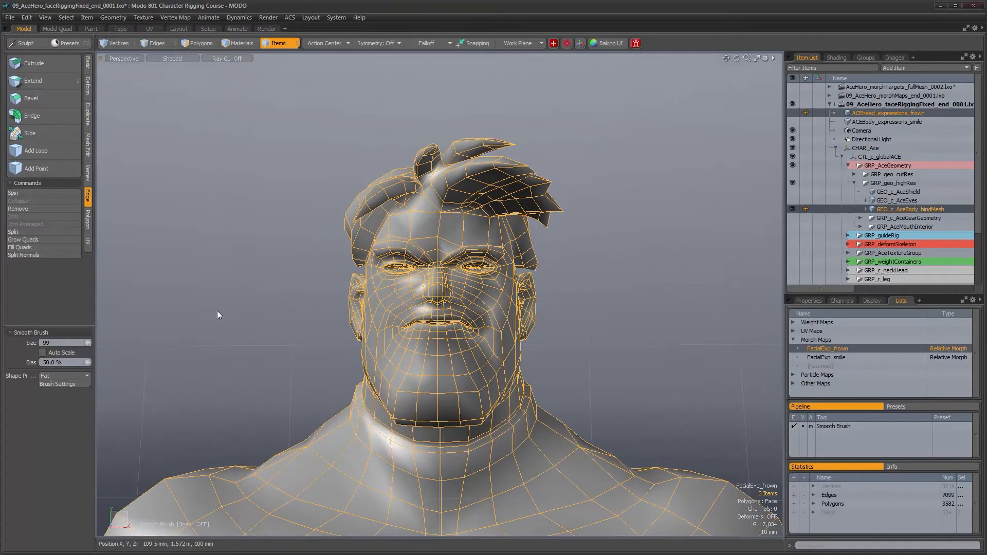
alt+drag(385, 392, 390, 367)
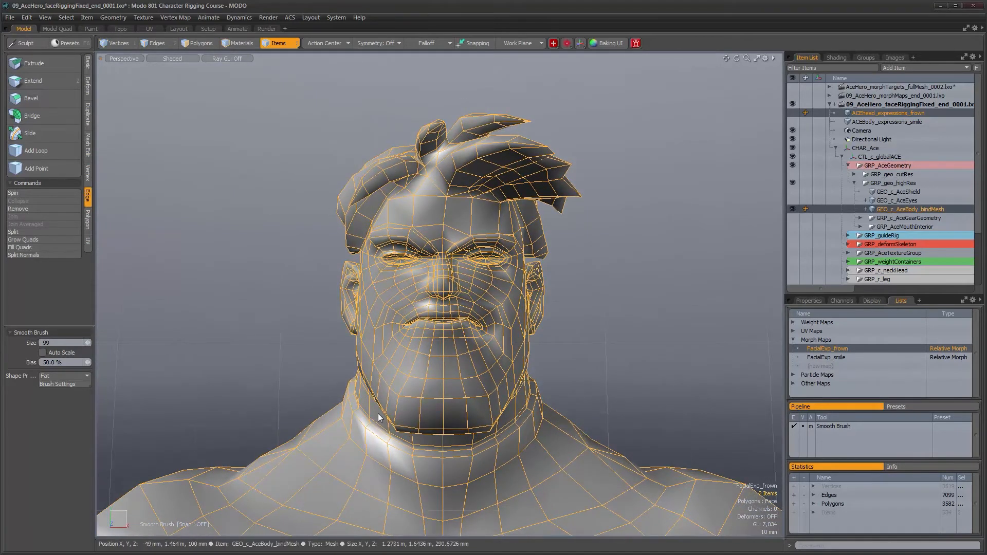
alt+drag(563, 374, 533, 294)
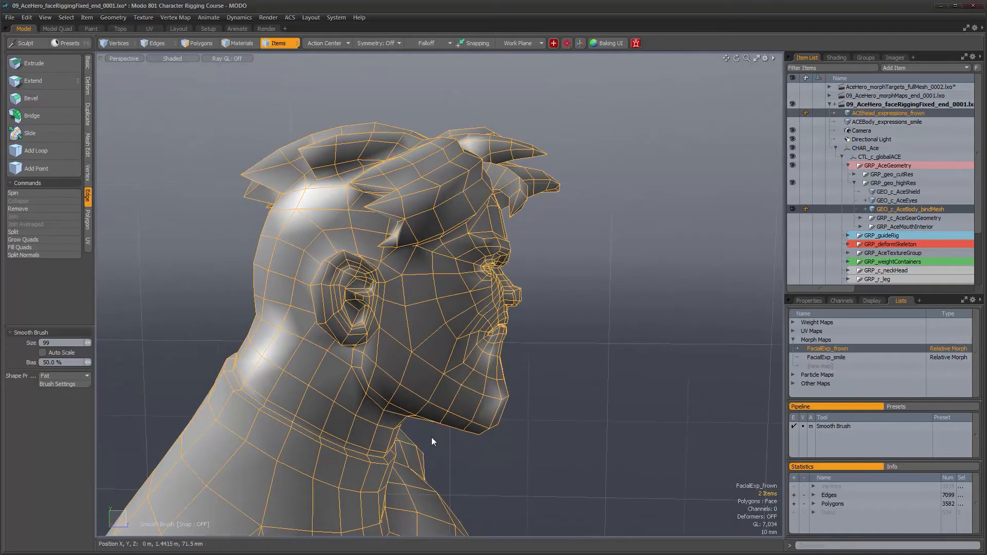
alt+drag(578, 346, 406, 350)
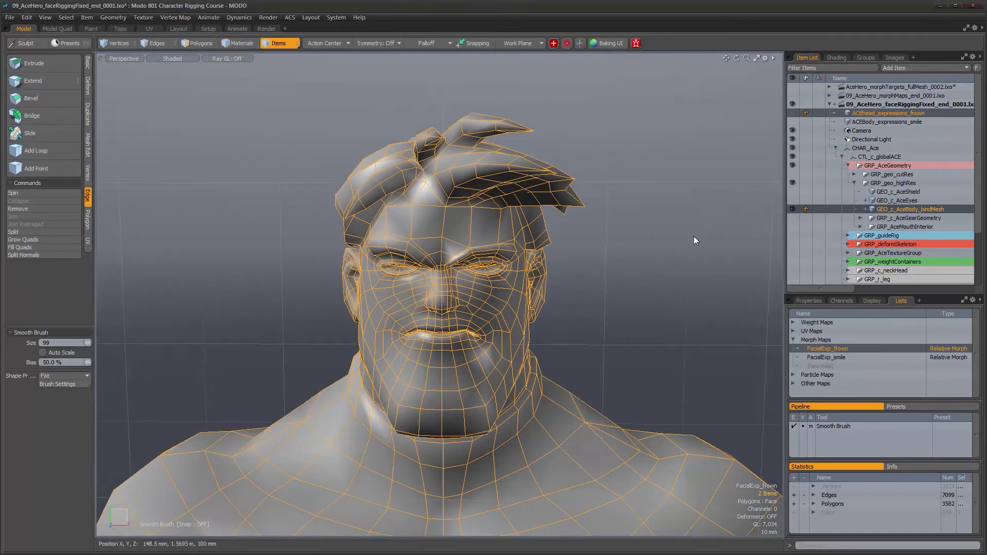
alt+drag(664, 239, 626, 271)
alt+shift+drag(612, 315, 537, 272)
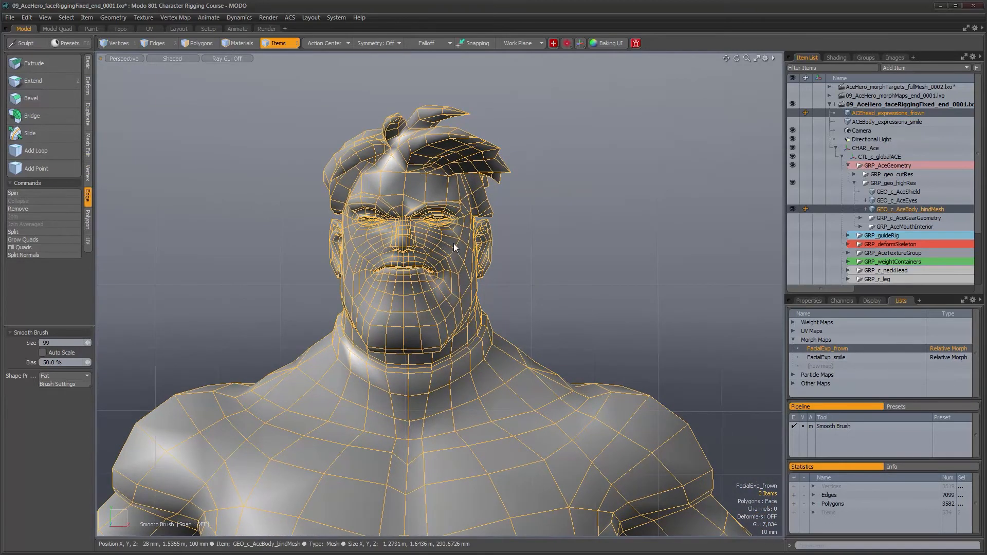
Step: Compare the FacialExp_frown and FacialExp_smile morphs on the bind mesh, leaving neither map active
click(830, 349)
click(831, 356)
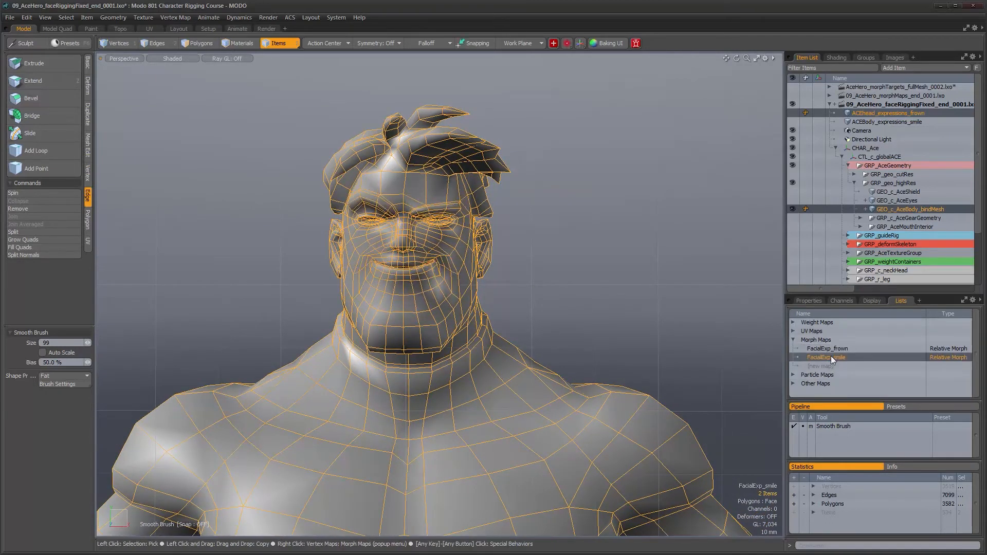
click(831, 355)
click(830, 349)
click(829, 350)
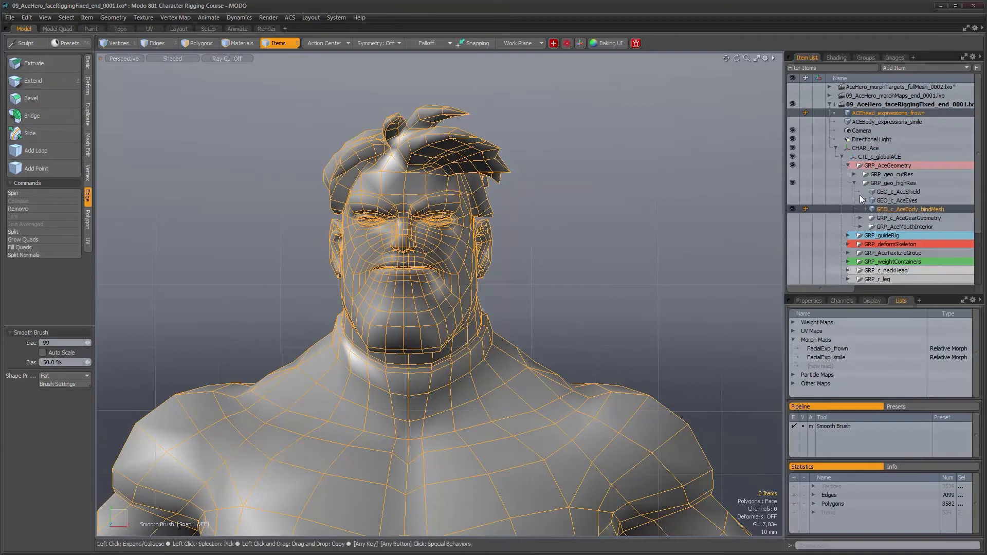
Step: Delete the ACEBody_expressions_smile and ACEhead_expressions_frown meshes from the rigging scene
click(869, 121)
ctrl+click(868, 114)
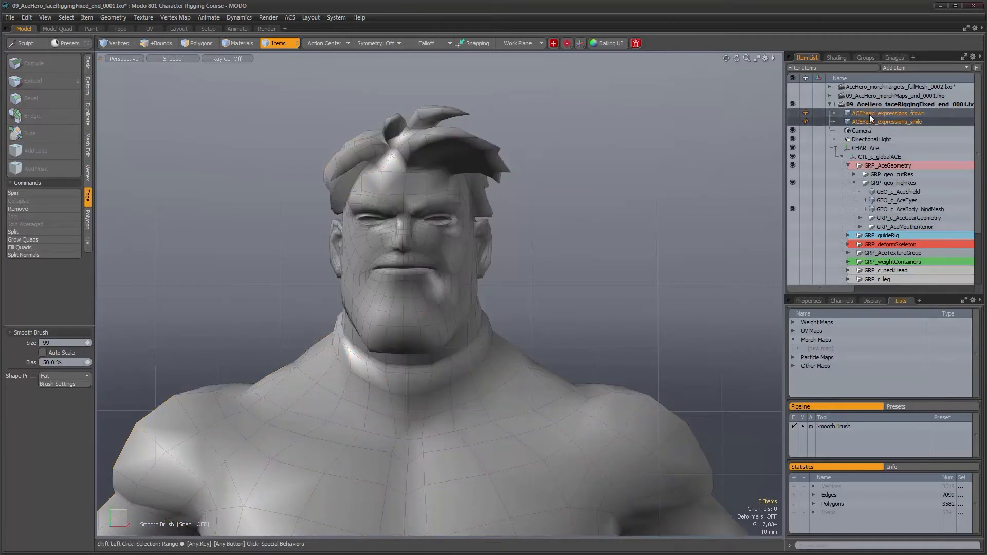
key(Delete)
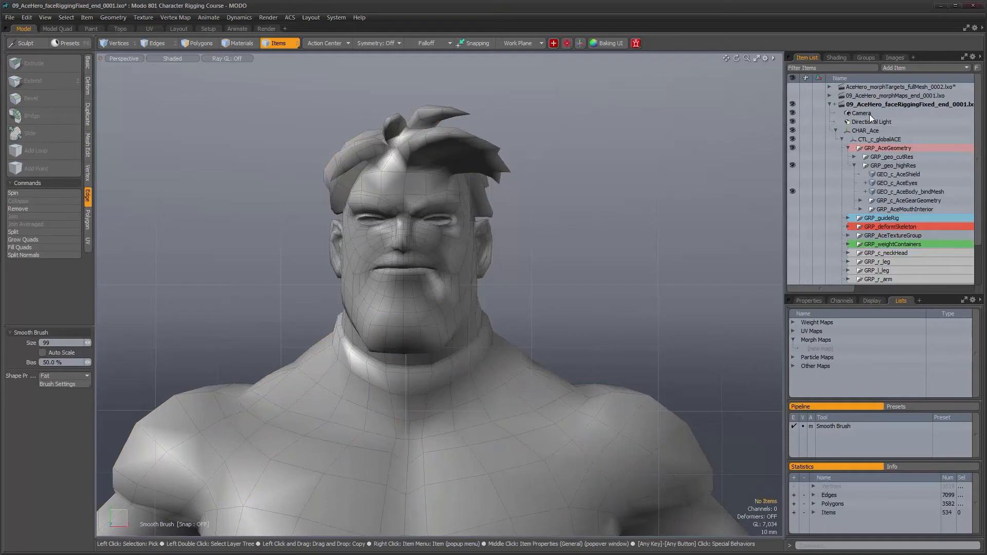
Step: Select ACEBody_expressions_morphs under Ace_GrpLR in the 09_AceHero_morphMaps_end_0001.lxo scene and browse its morph maps
alt+drag(623, 215, 497, 242)
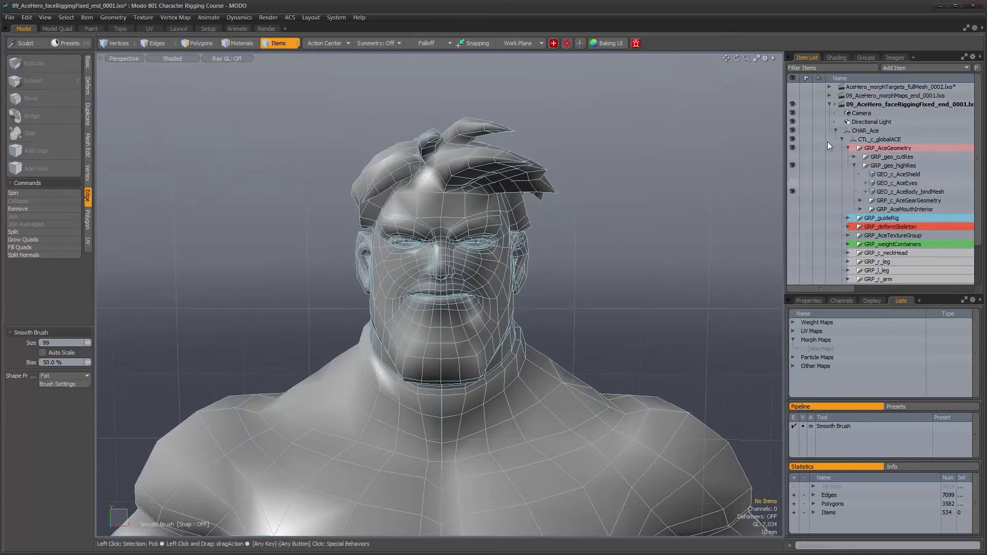
click(829, 96)
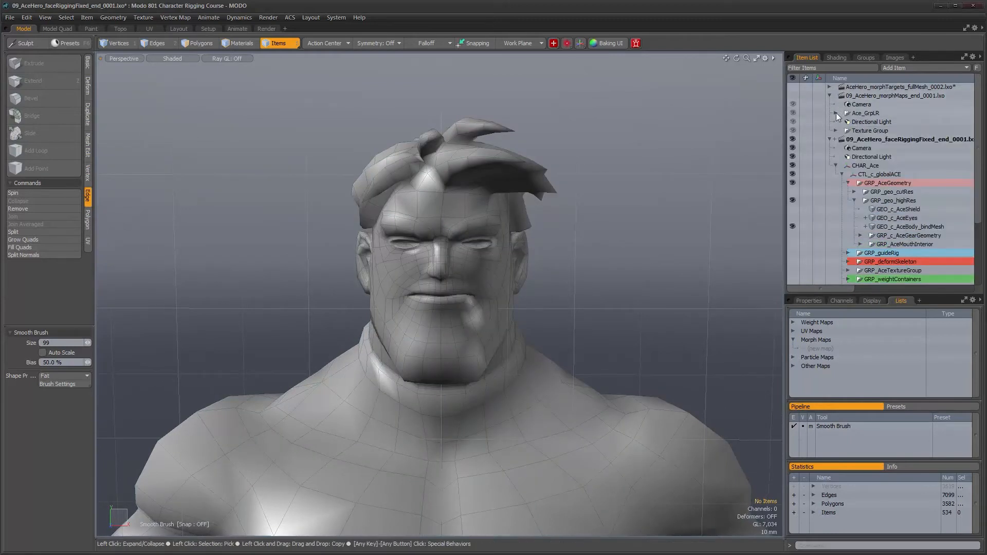
click(836, 113)
click(887, 121)
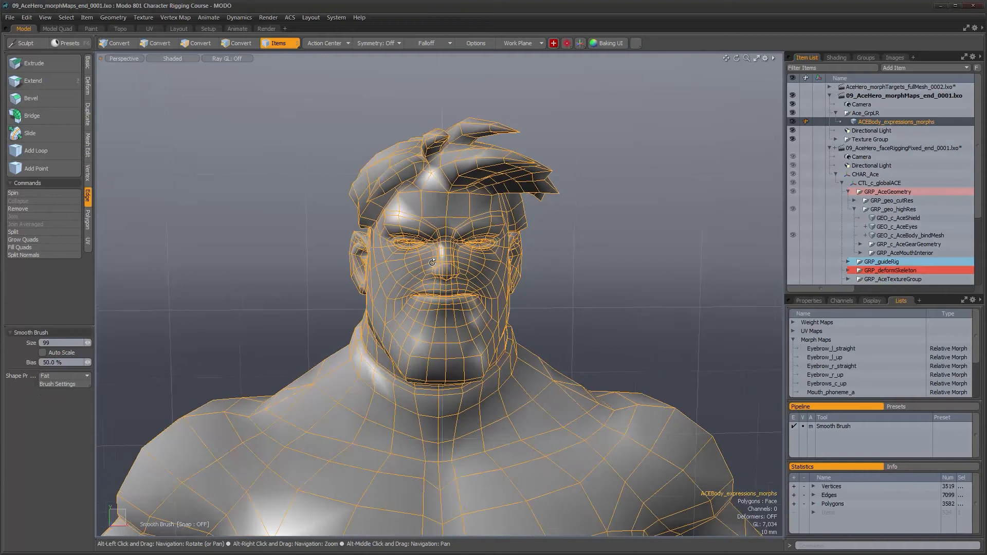
scroll(857, 350, down, 1)
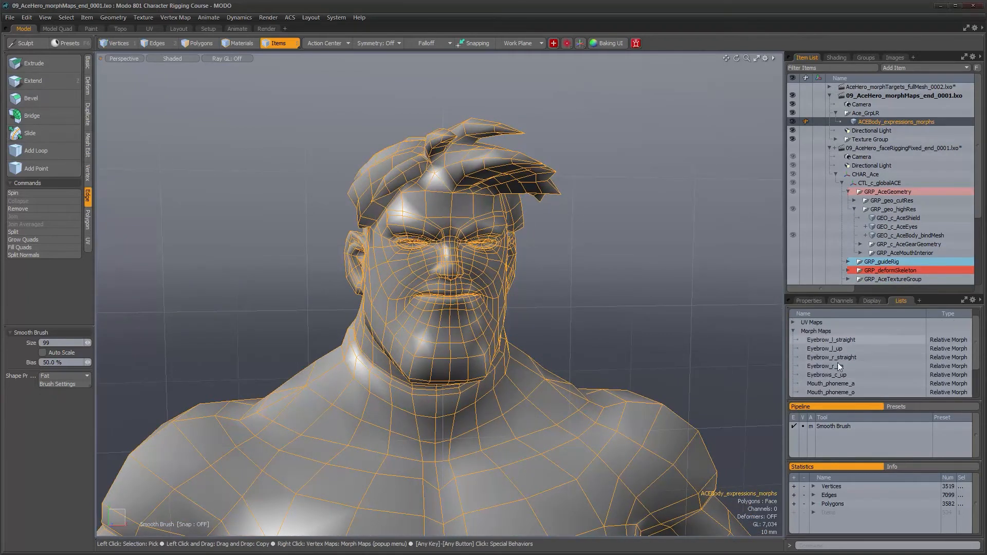
Step: Import ACEBody_expressions_morphs with its children into the 09_AceHero_faceRiggingFixed_end_0001.lxo scene, leaving shaders and source-item removal off
drag(978, 362, 978, 348)
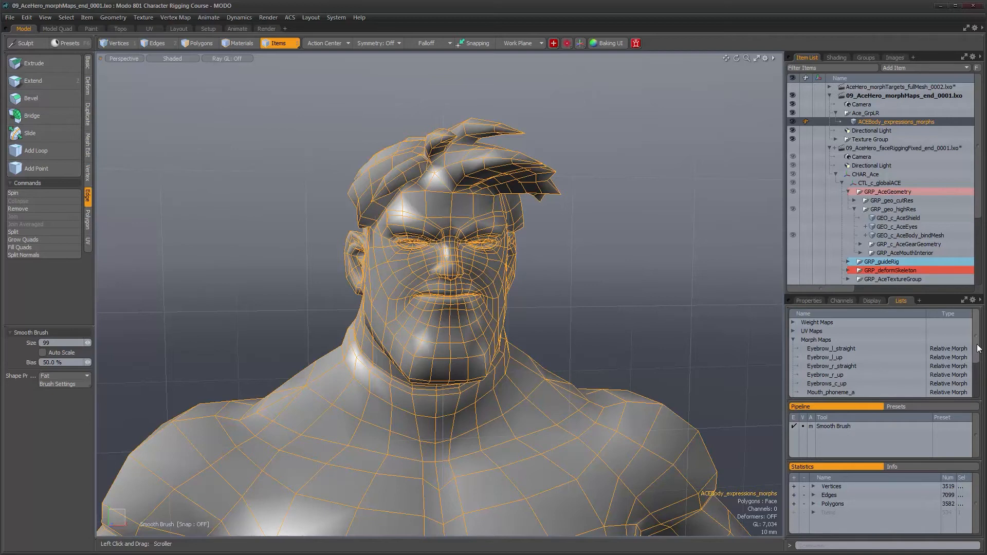
alt+drag(689, 288, 445, 209)
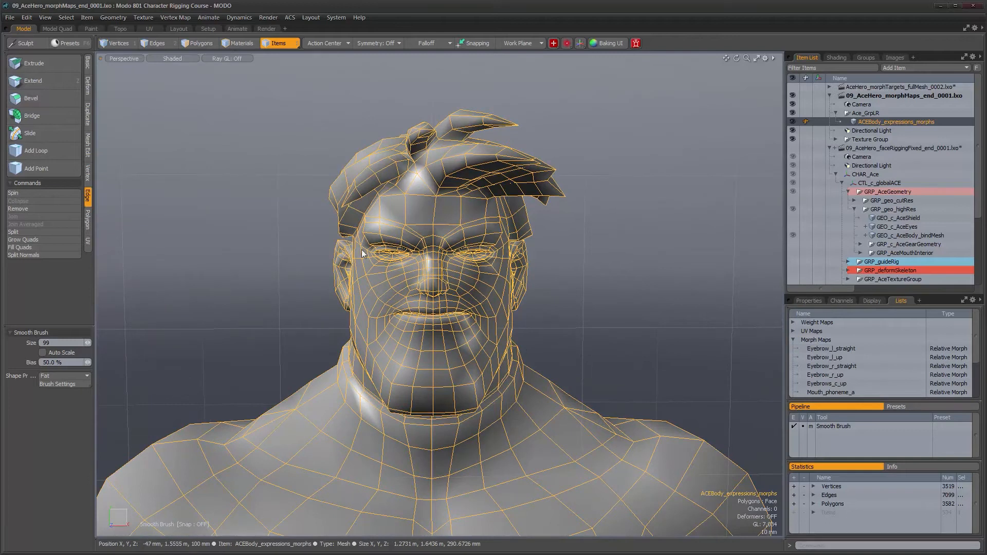
alt+drag(451, 280, 421, 334)
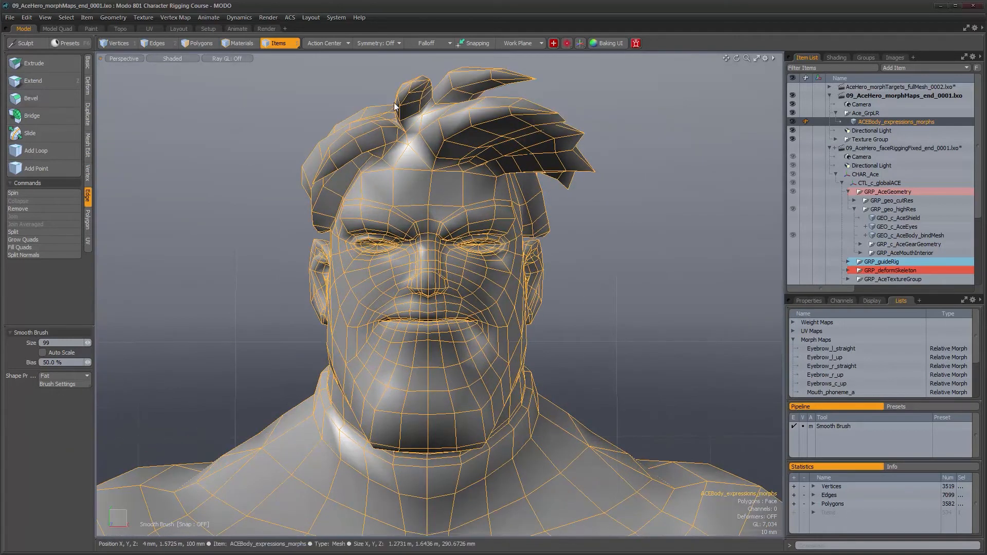
ctrl+alt+drag(470, 217, 463, 181)
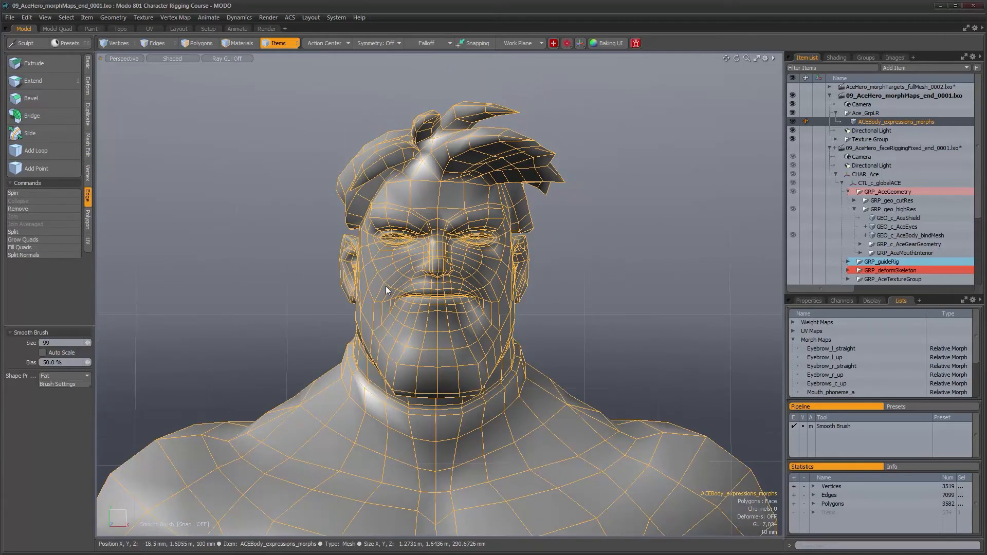
alt+drag(385, 286, 524, 285)
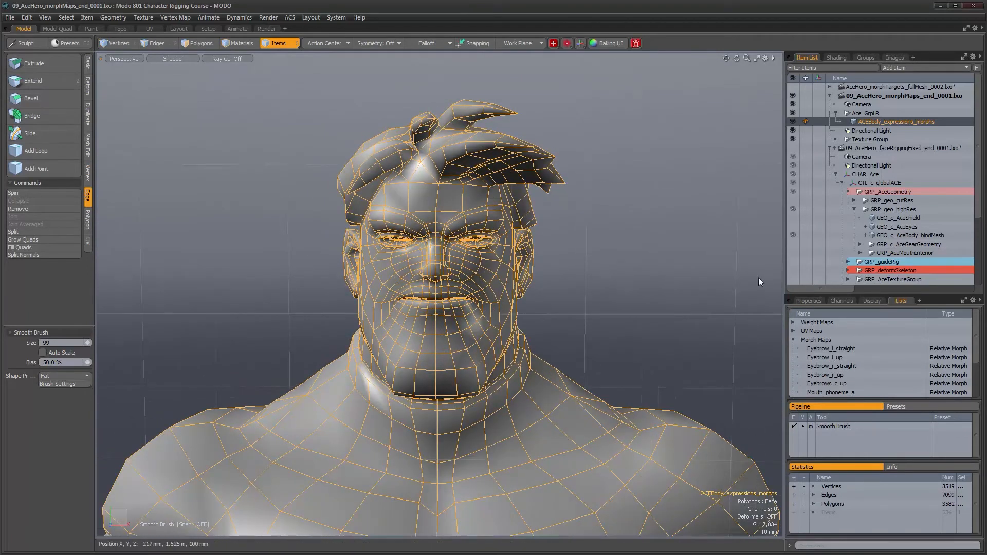
scroll(506, 296, up, 2)
alt+shift+drag(505, 296, 505, 330)
drag(868, 121, 872, 147)
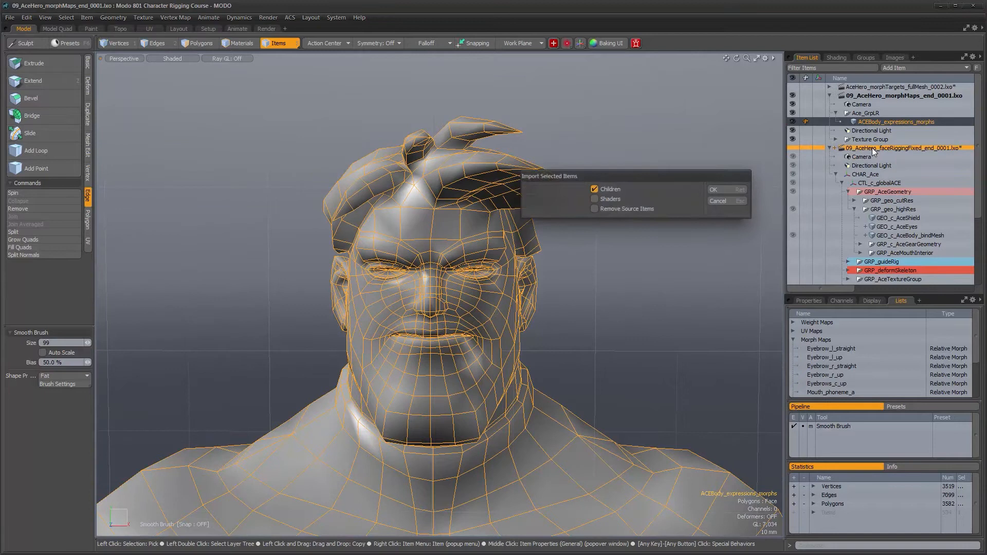
click(727, 189)
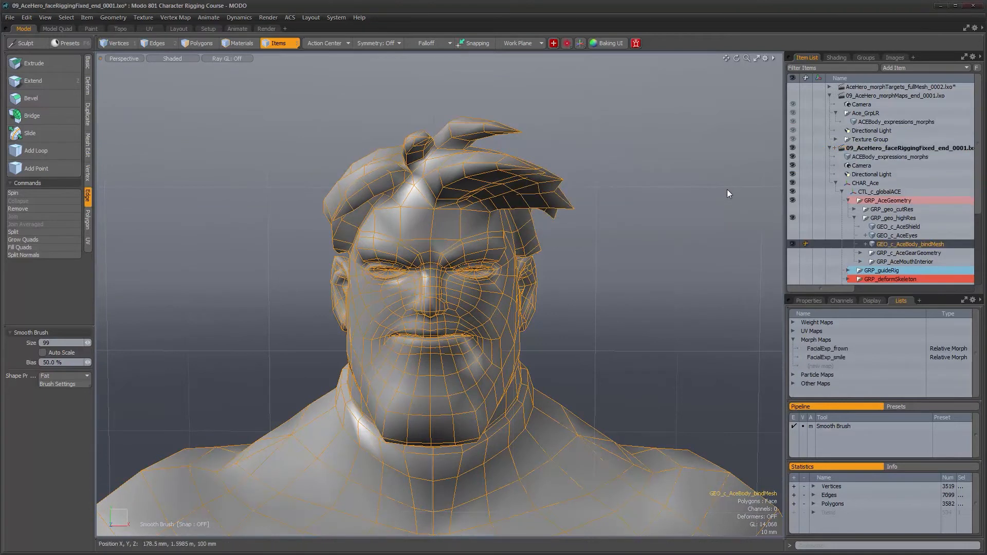
Step: Compare the morph maps of the imported ACEBody_expressions_morphs mesh with those of GEO_c_AceBody_bindMesh in the rigging scene
ctrl+alt+drag(668, 255, 493, 267)
alt+shift+drag(492, 267, 511, 210)
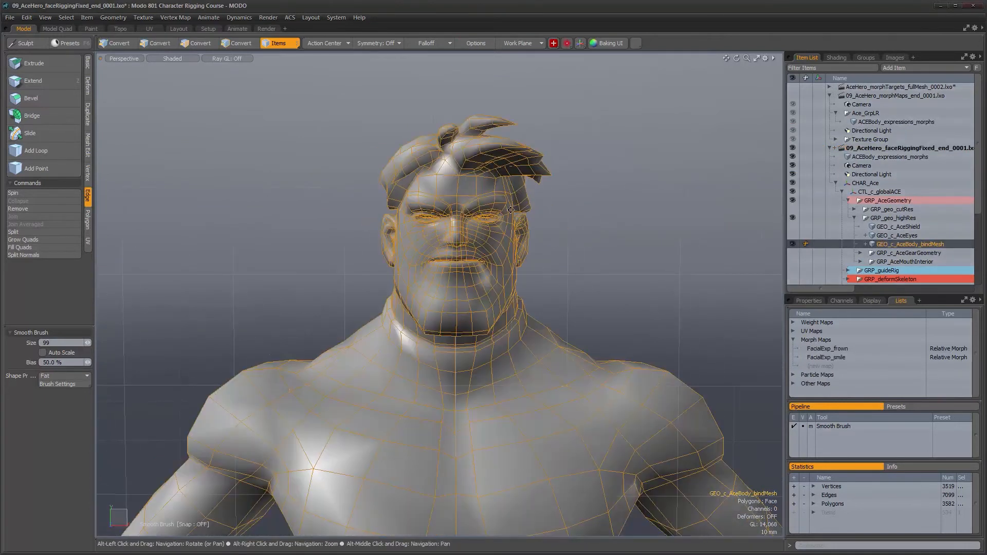
click(905, 157)
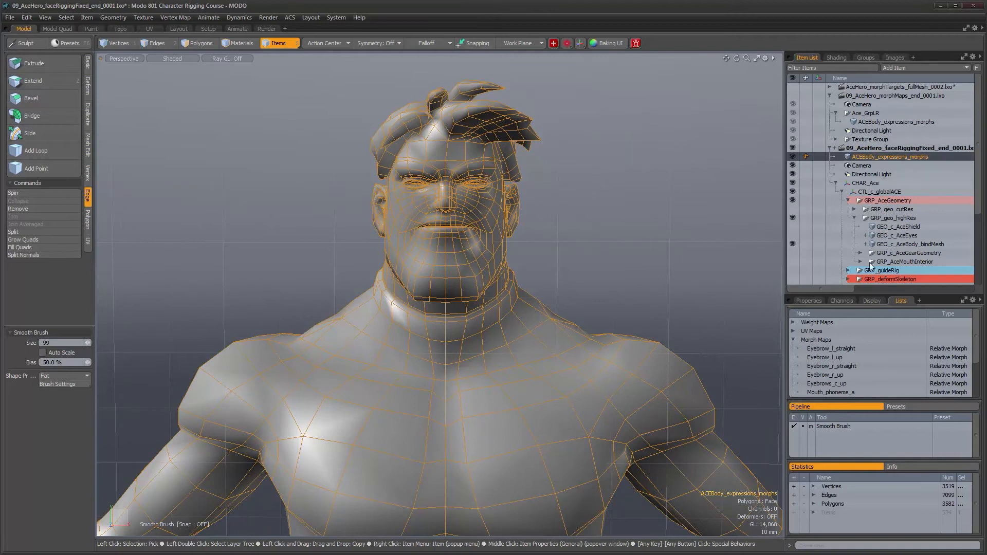
scroll(854, 383, down, 2)
scroll(854, 383, up, 3)
click(888, 243)
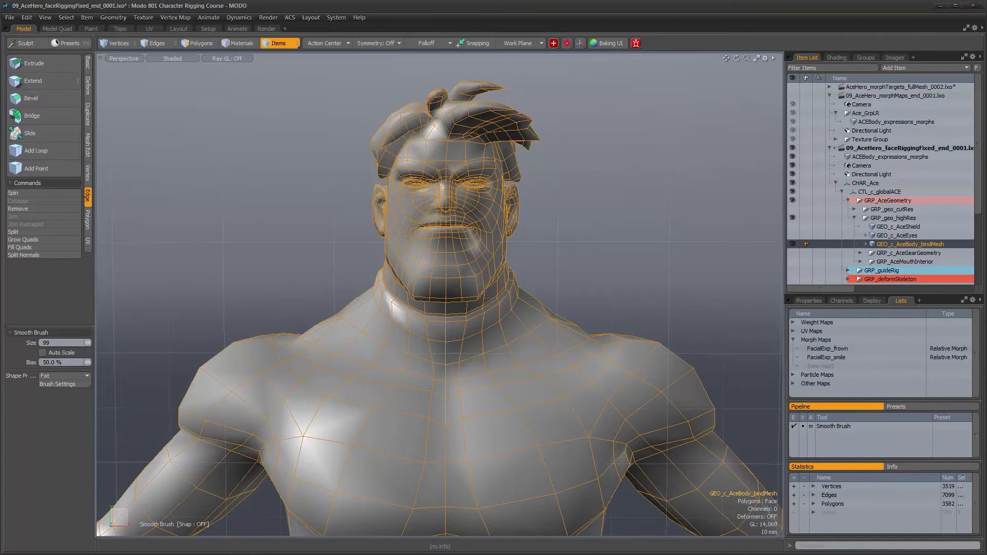
alt+drag(574, 220, 545, 227)
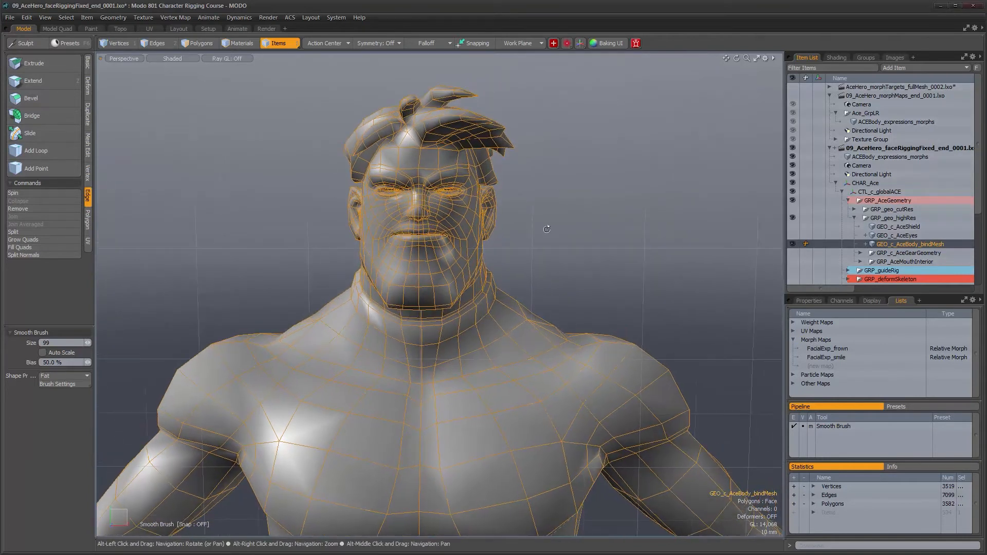
click(893, 156)
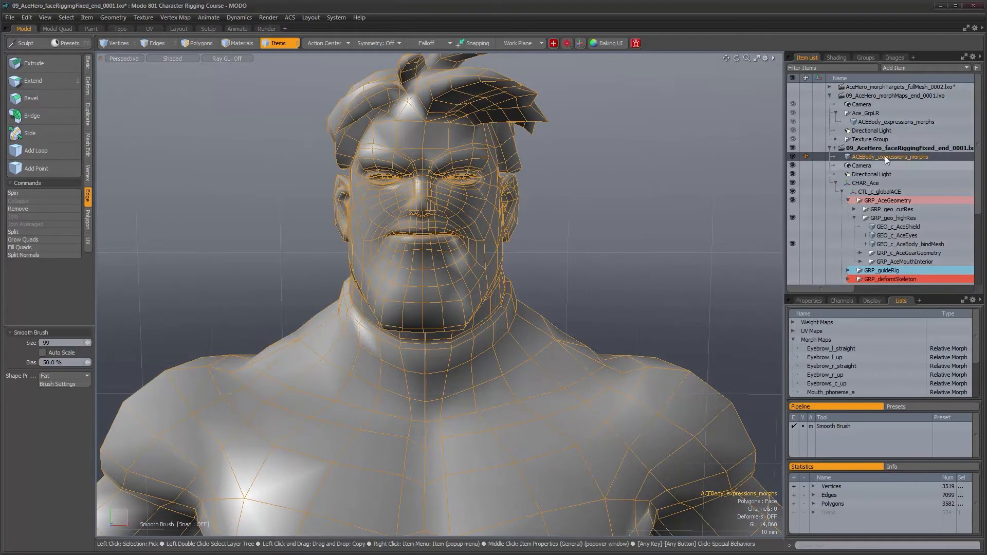
alt+right_drag(510, 231, 618, 226)
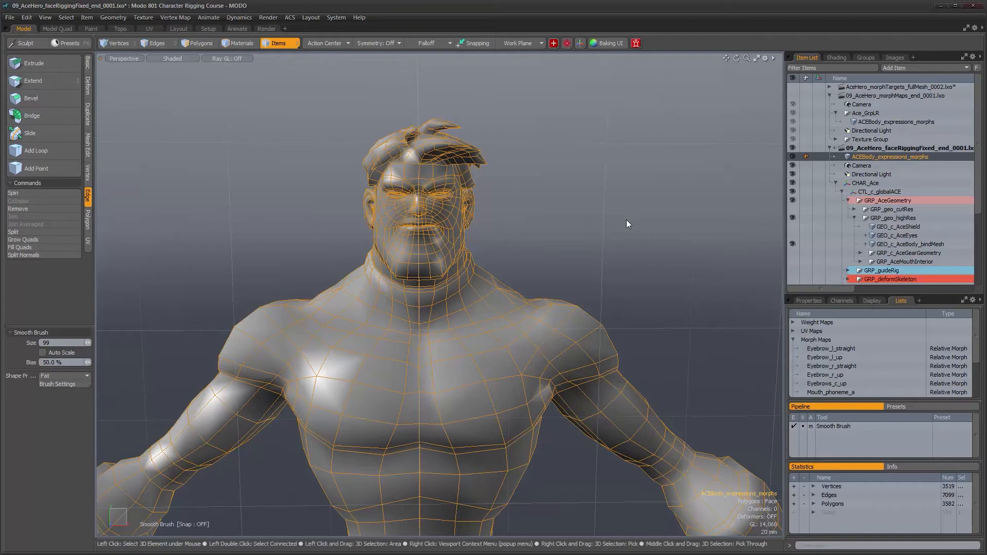
mouse_move(625, 220)
alt+mouse_down()
mouse_move(642, 216)
mouse_move(624, 225)
alt+mouse_up()
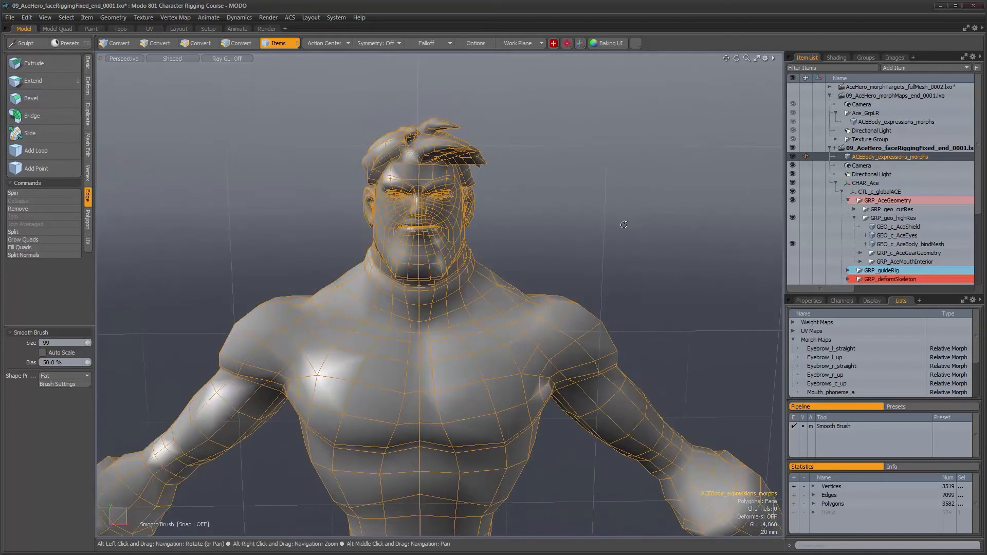
click(894, 245)
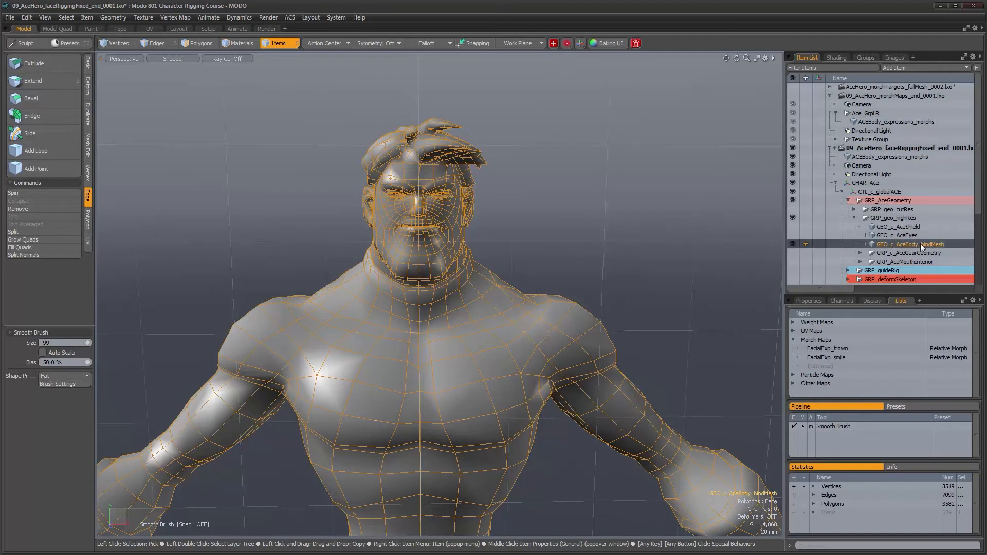
alt+drag(751, 357, 540, 299)
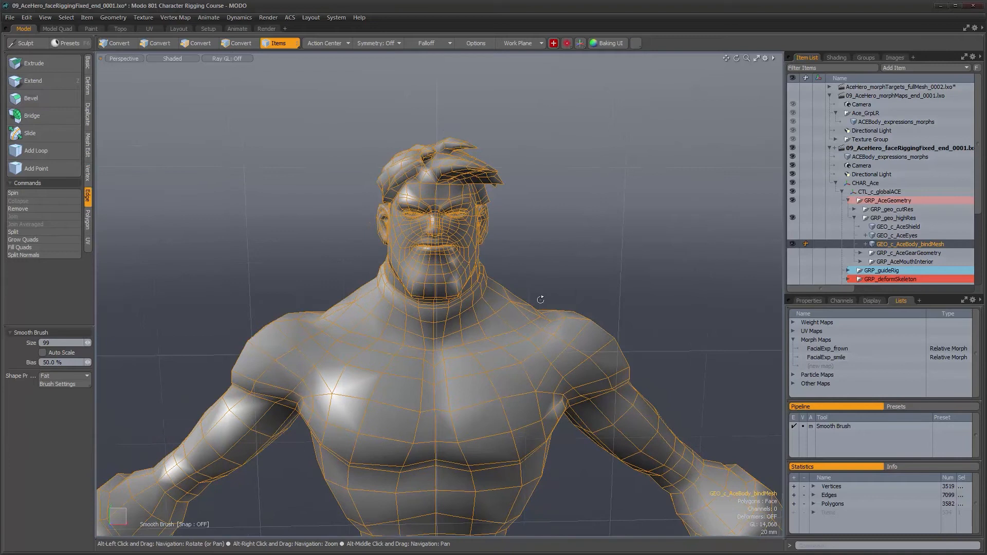
Step: Copy the name of the Eyebrow_l_straight morph map from the imported ACEBody_expressions_morphs mesh
click(880, 159)
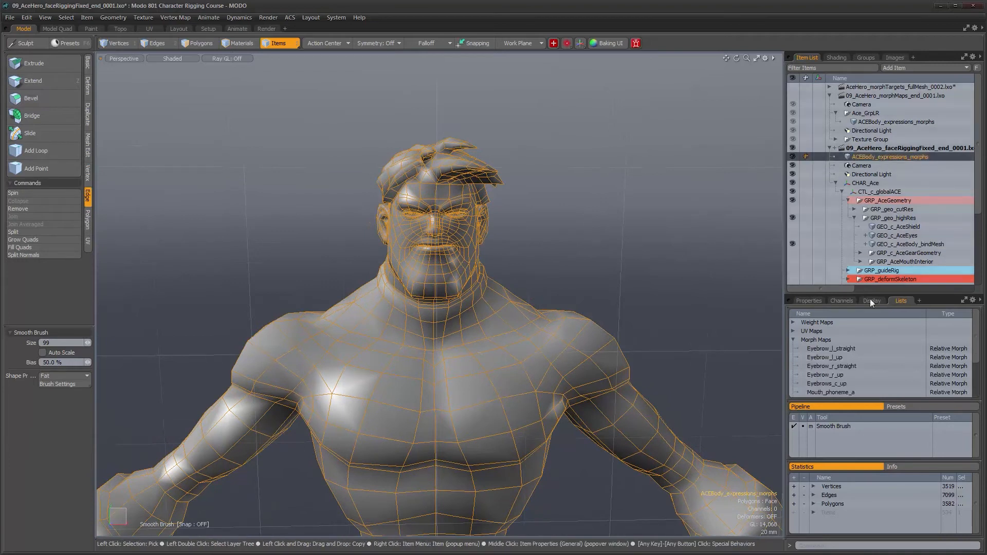
click(799, 349)
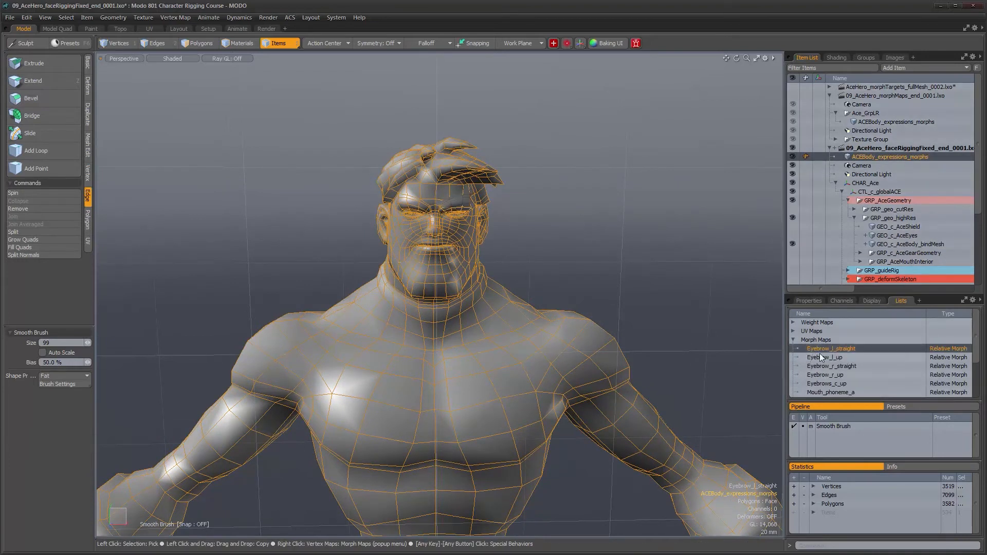
double_click(840, 349)
right_click(840, 350)
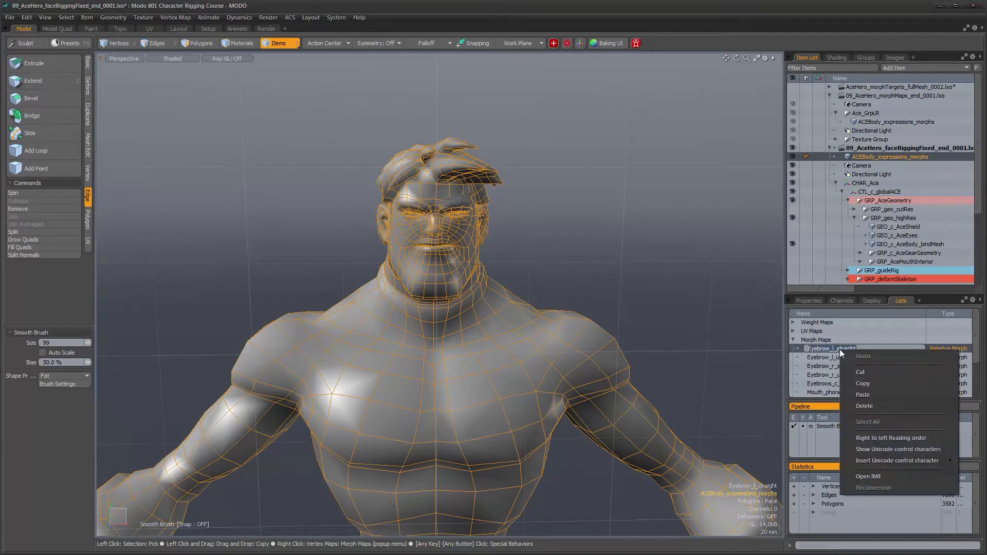
click(856, 383)
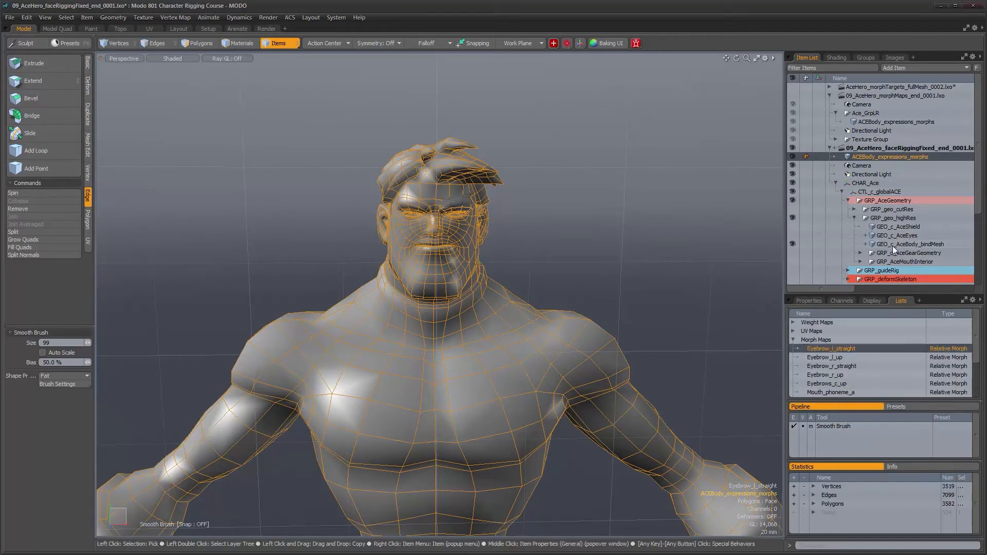
Step: Create a relative morph map named Eyebrow_l_straight on GEO_c_AceBody_bindMesh
click(894, 245)
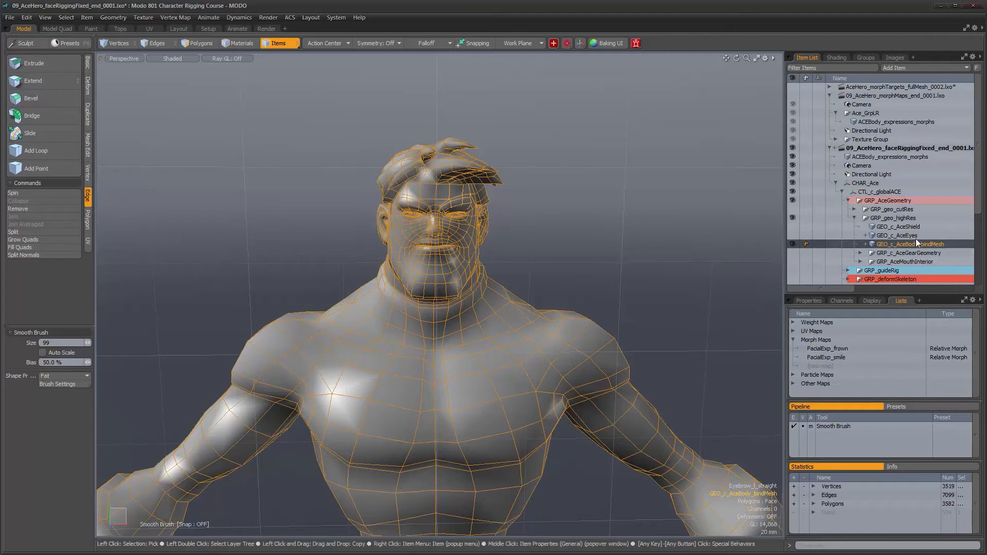
click(825, 366)
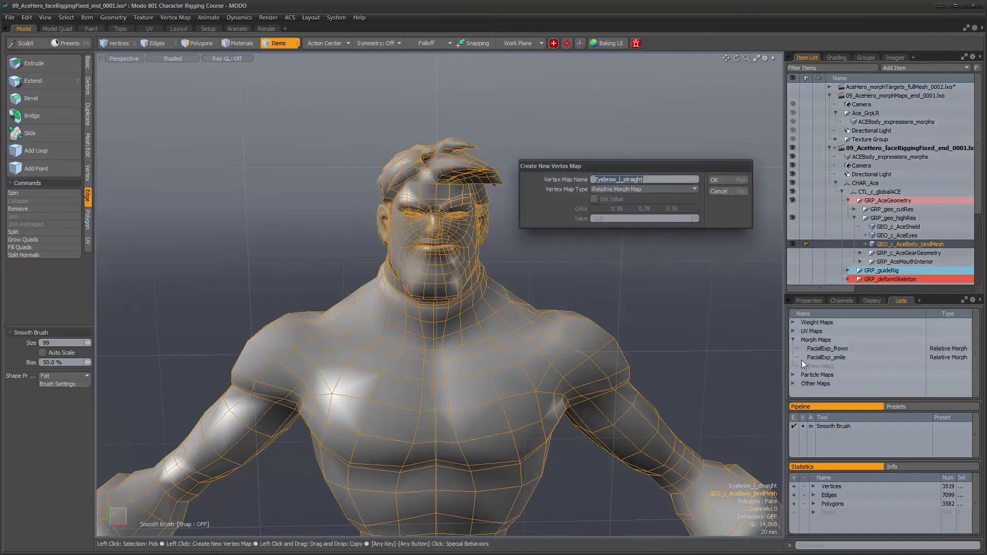
click(721, 181)
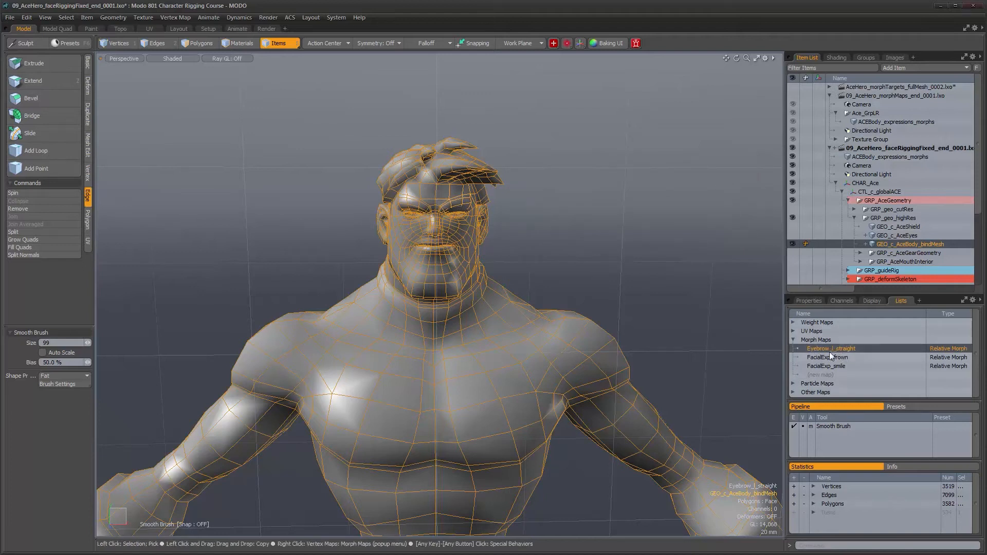
Step: Transfer the Eyebrow_l_straight relative morph map into the bind mesh's matching map, using Local sampling space and the Raycast method
alt+drag(564, 300, 571, 304)
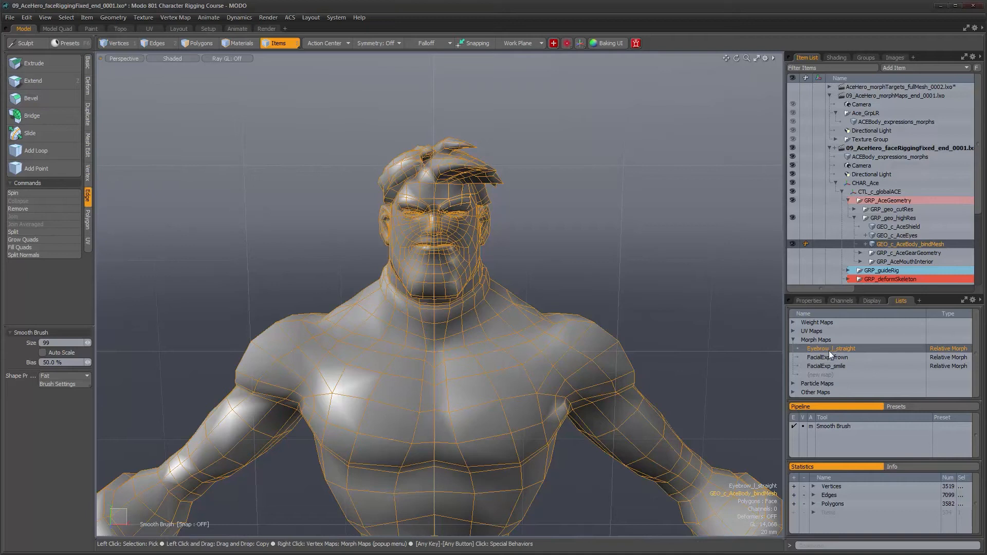
alt+right_drag(474, 278, 481, 227)
alt+drag(481, 228, 479, 236)
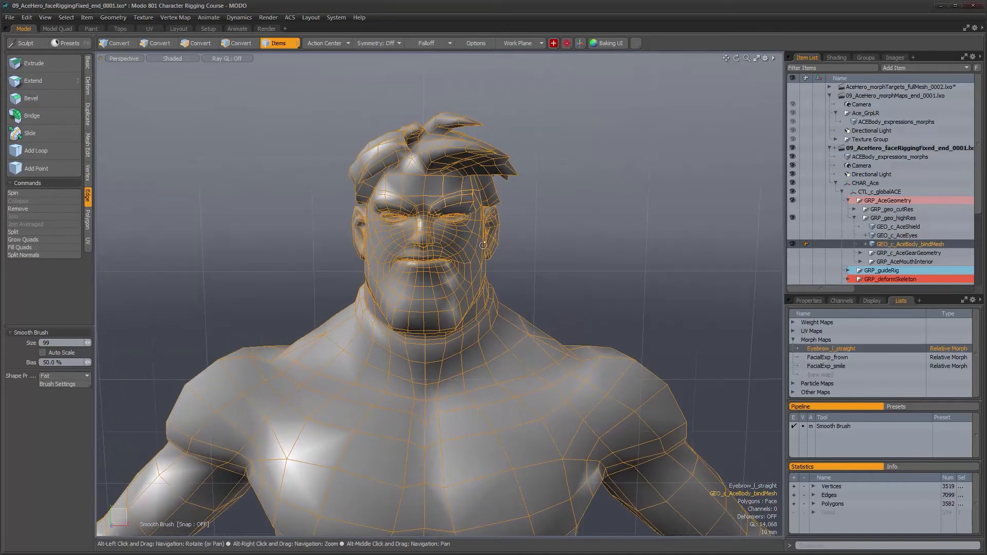
click(177, 17)
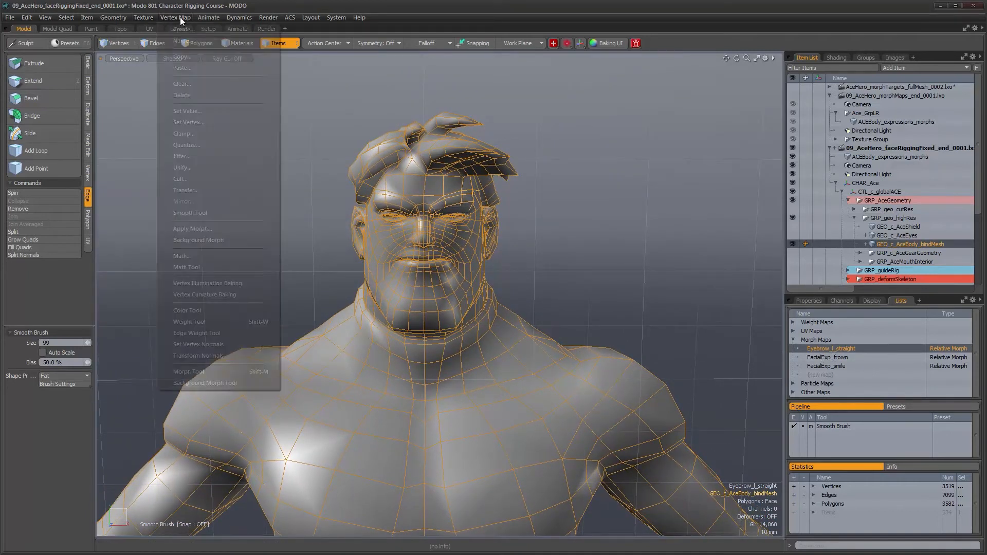
click(199, 190)
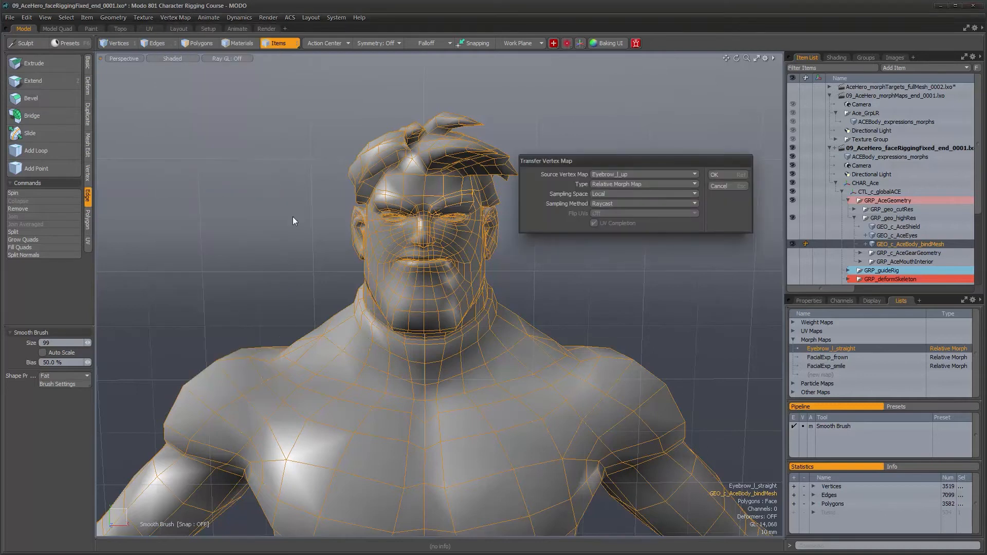
drag(655, 155, 675, 84)
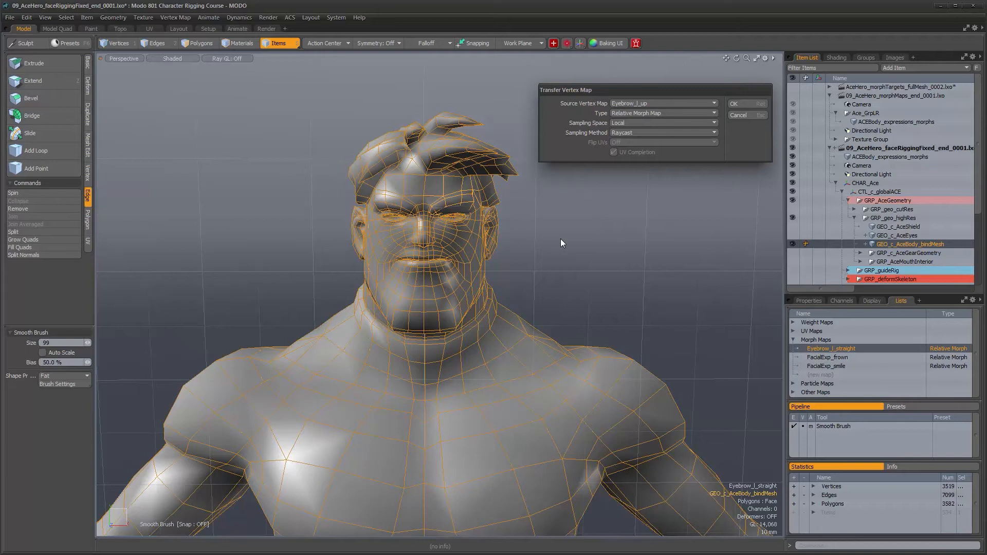
click(685, 104)
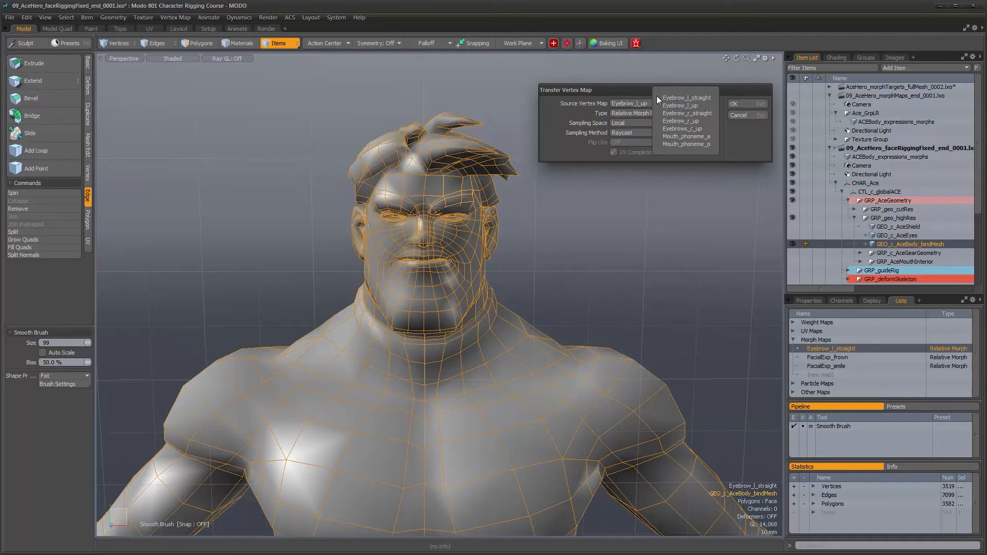
click(671, 97)
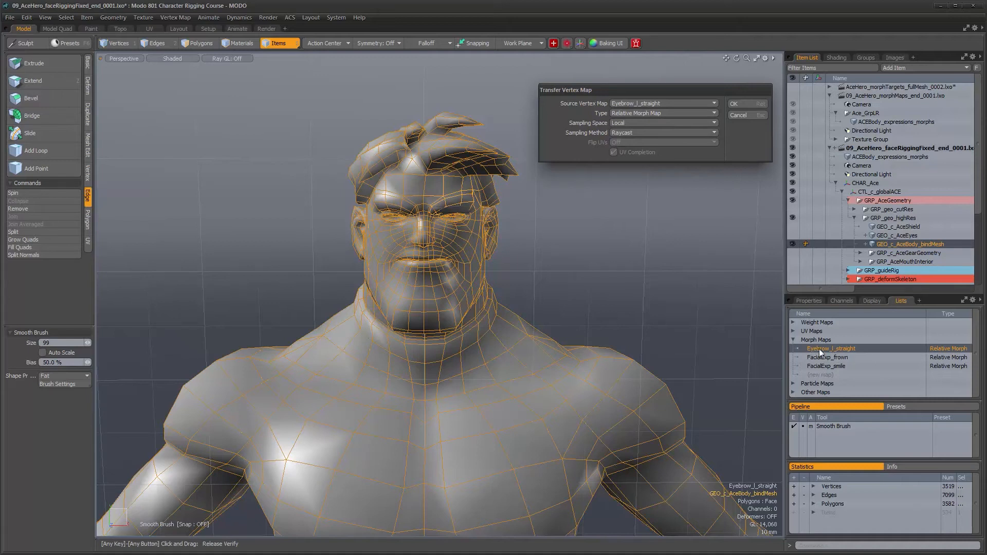
click(740, 103)
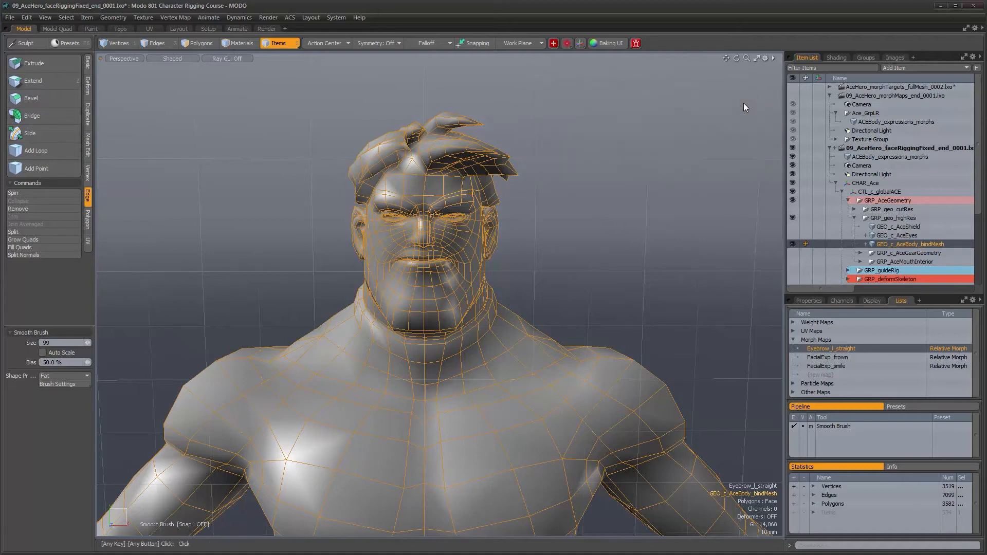
Step: Hide the imported ACEBody_expressions_morphs mesh and toggle the Eyebrow_l_straight morph to inspect it on the bind mesh's face
alt+drag(463, 198, 384, 225)
scroll(483, 209, up, 3)
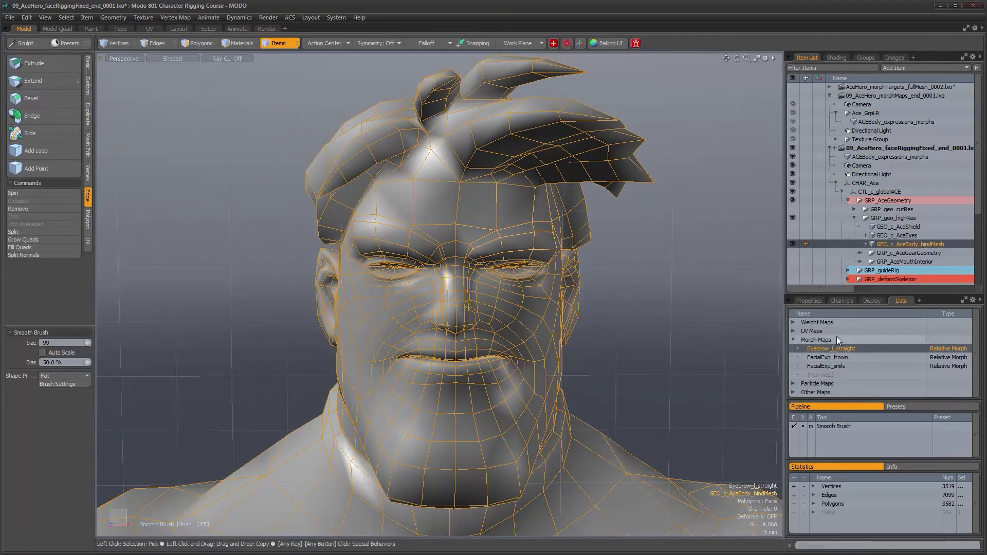
click(792, 156)
ctrl+click(824, 350)
click(825, 349)
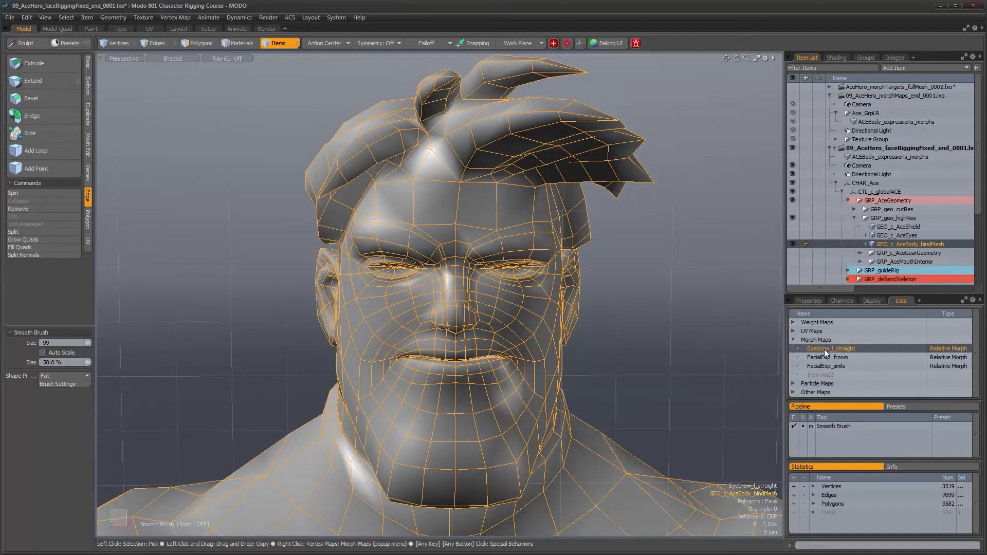
alt+drag(540, 277, 537, 255)
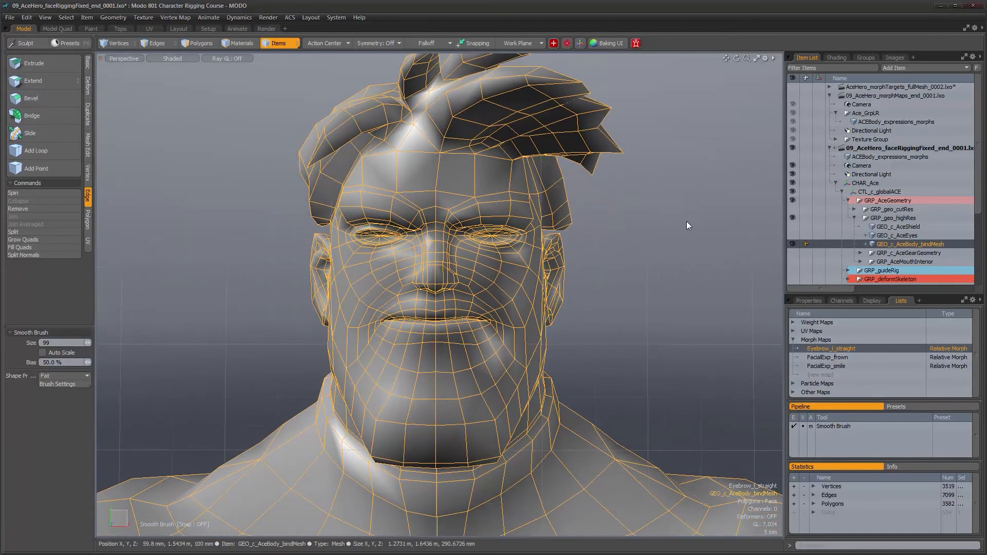
Step: Show ACEBody_expressions_morphs, copy its Eyebrow_l_up map name, and create a relative morph map with that name on GEO_c_AceBody_bindMesh
click(880, 156)
click(793, 156)
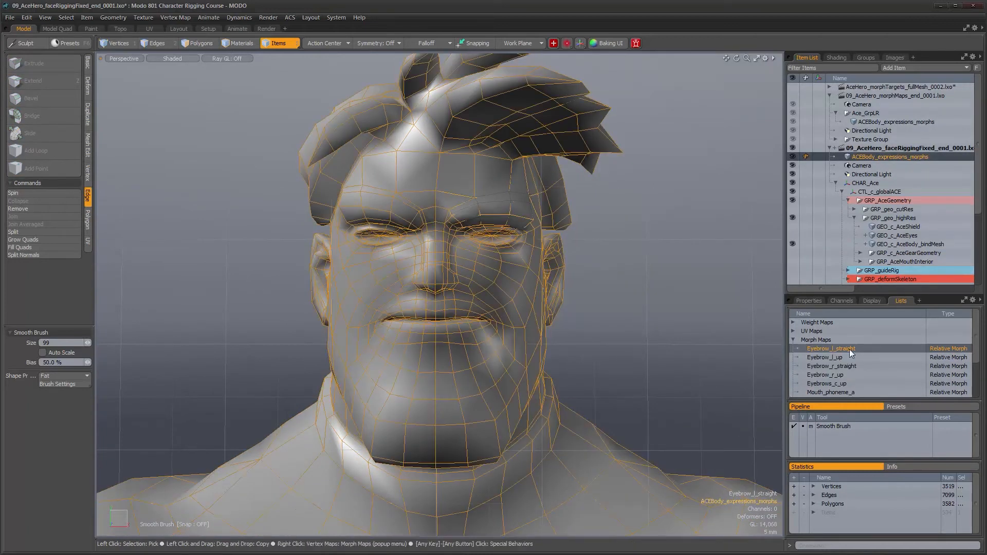
click(819, 359)
click(822, 360)
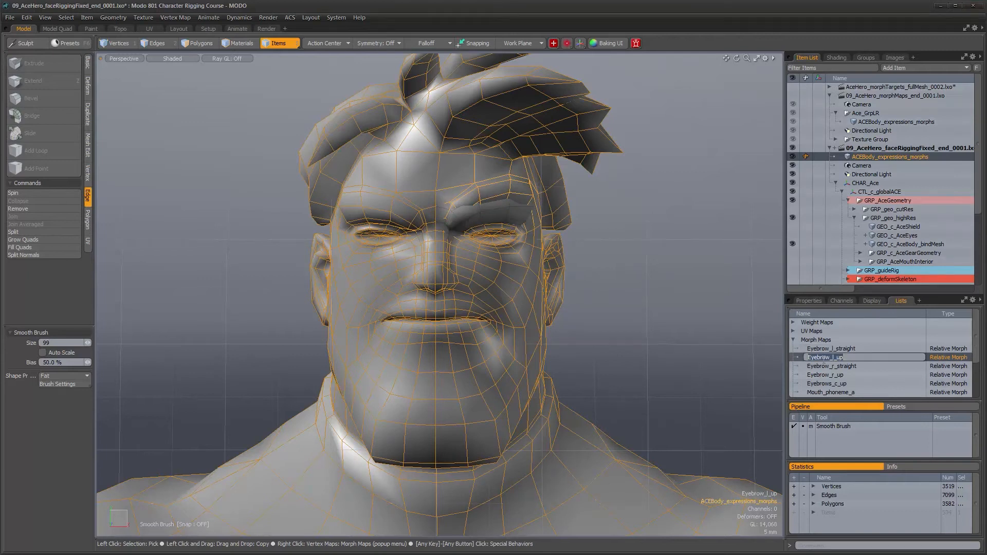
click(891, 245)
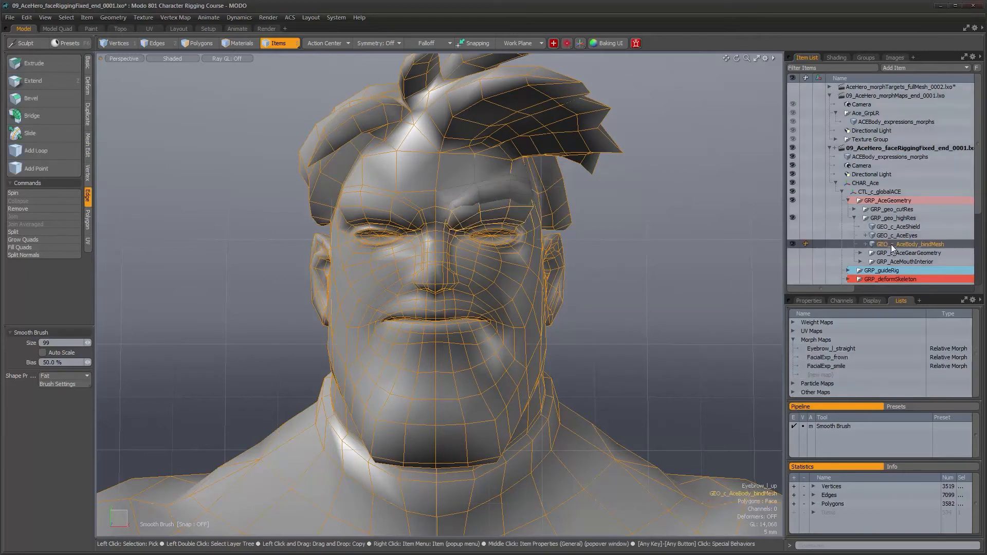
click(815, 376)
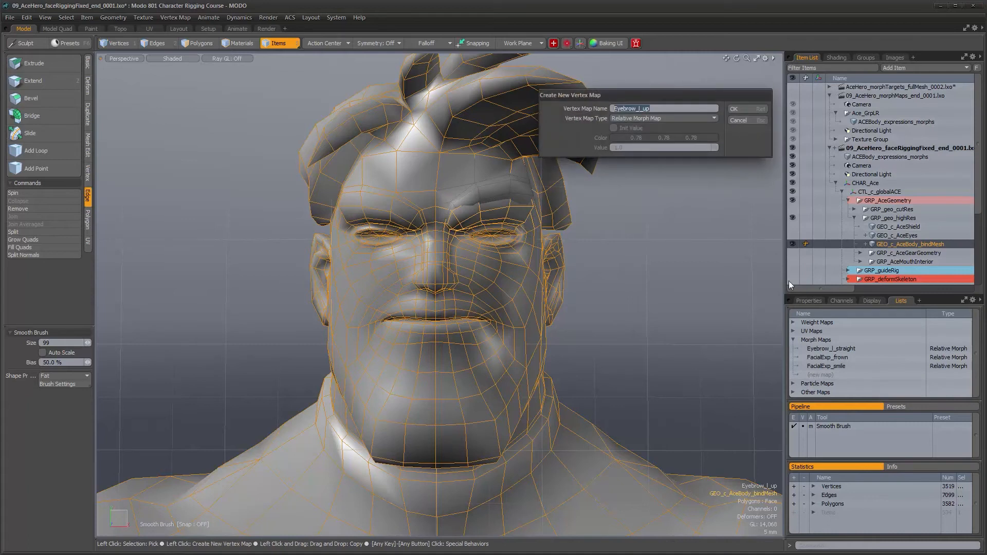
click(742, 111)
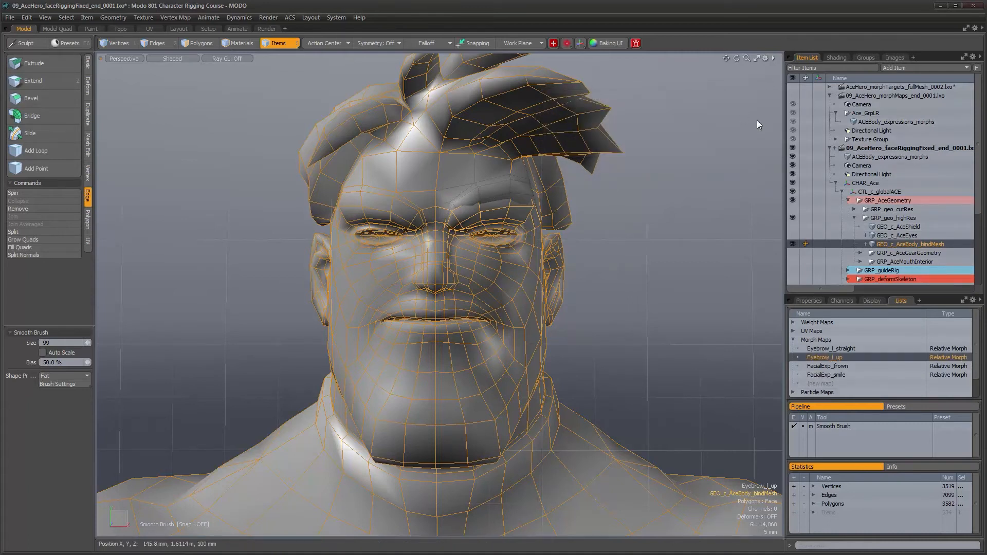
Step: Transfer the Eyebrow_l_up relative morph from the background expressions mesh onto GEO_c_AceBody_bindMesh, using Local sampling space and the Raycast method
click(165, 17)
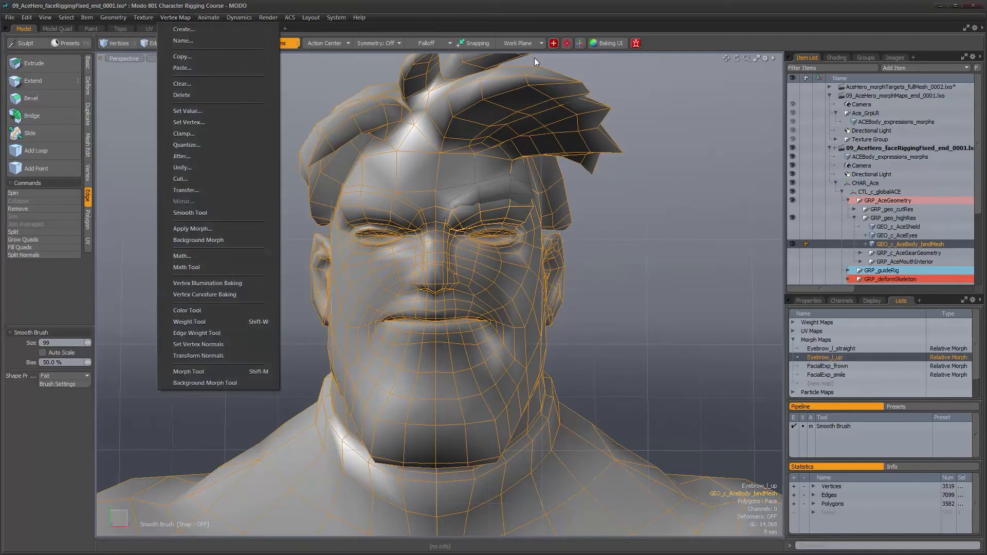
click(886, 158)
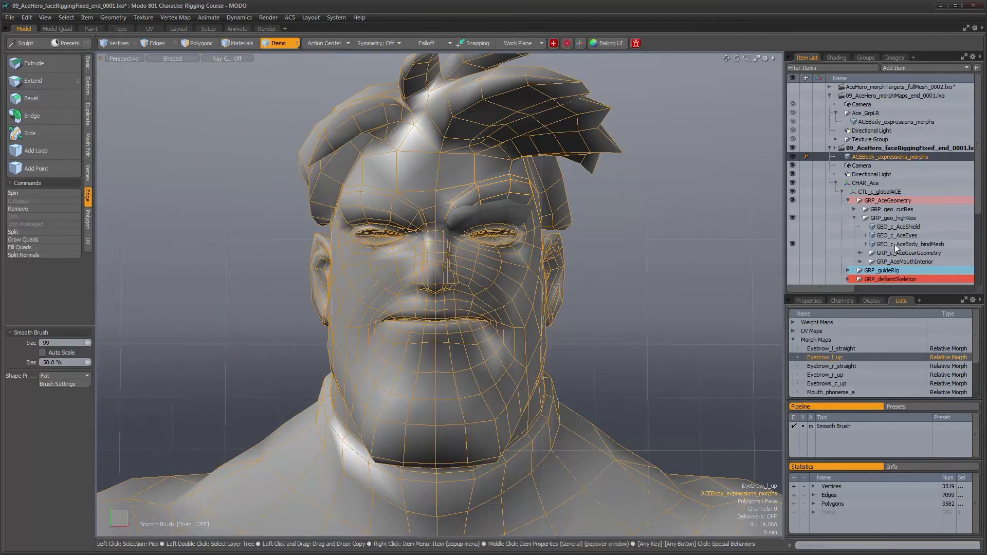
click(896, 244)
click(175, 17)
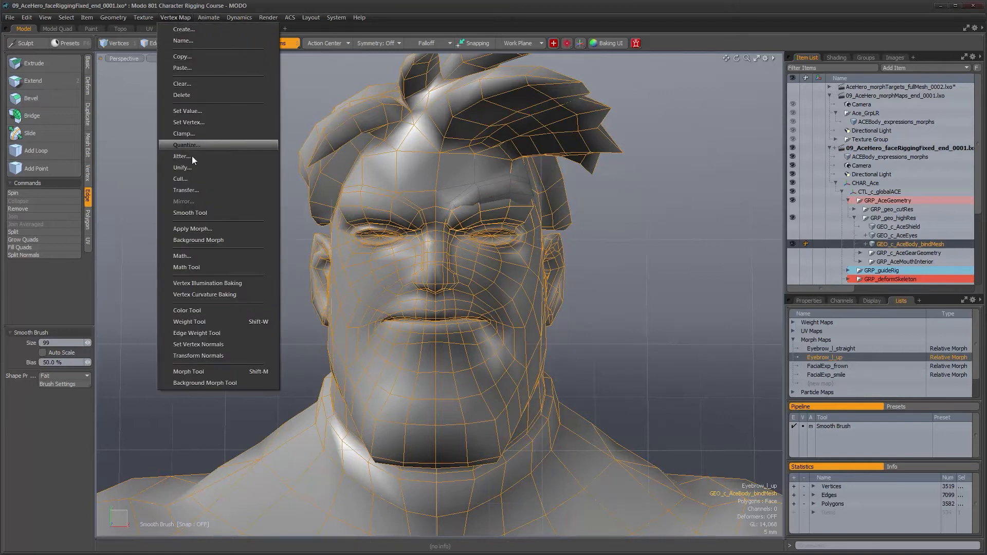
click(196, 188)
click(640, 104)
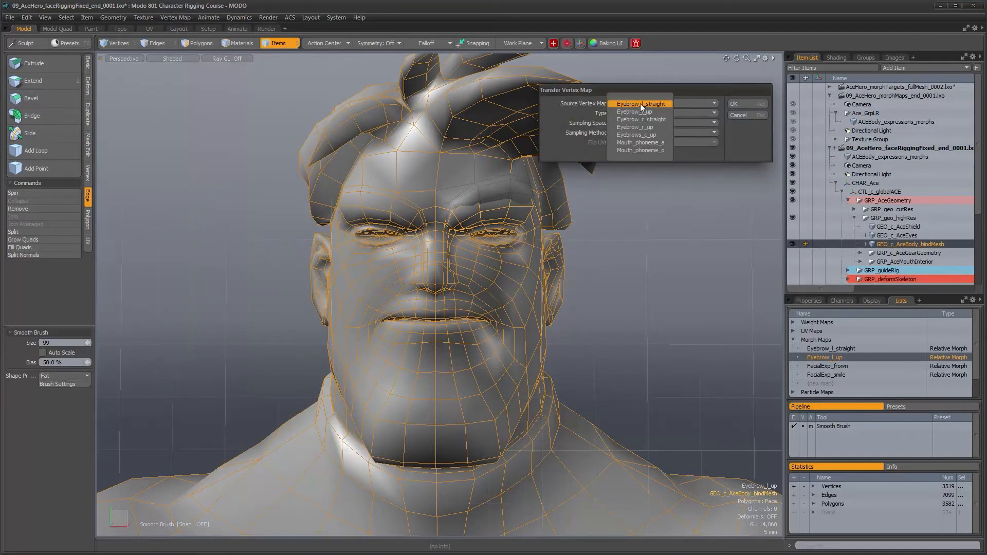
click(644, 111)
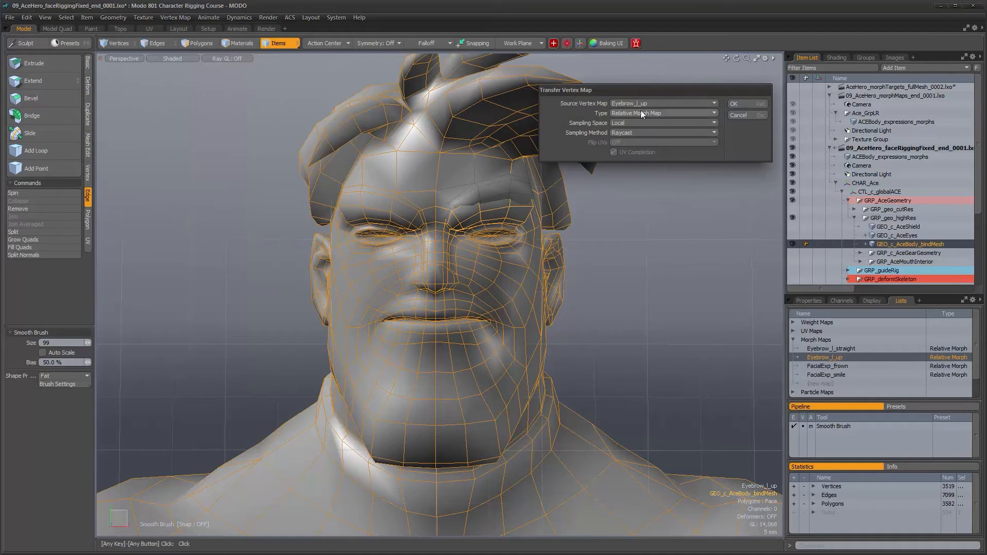
click(742, 104)
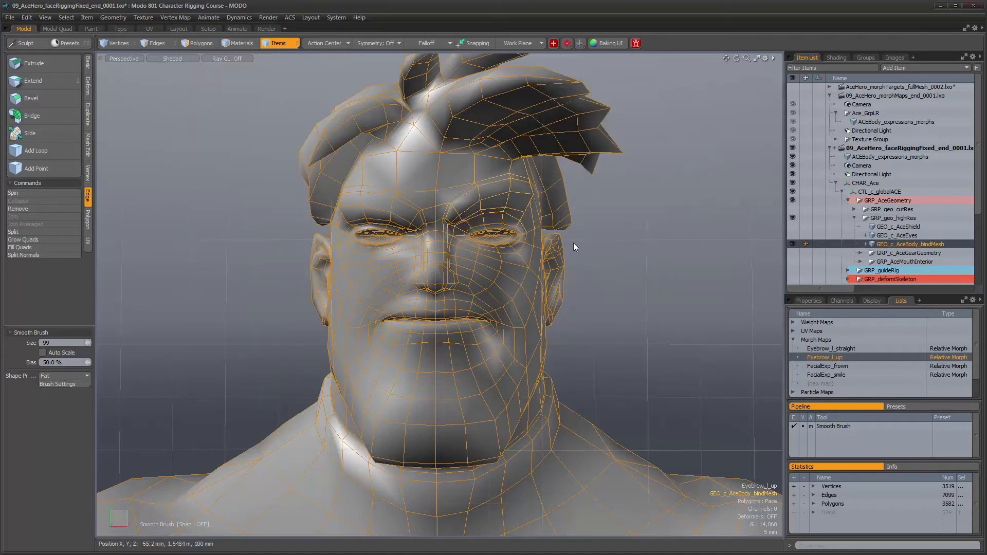
alt+drag(574, 243, 572, 253)
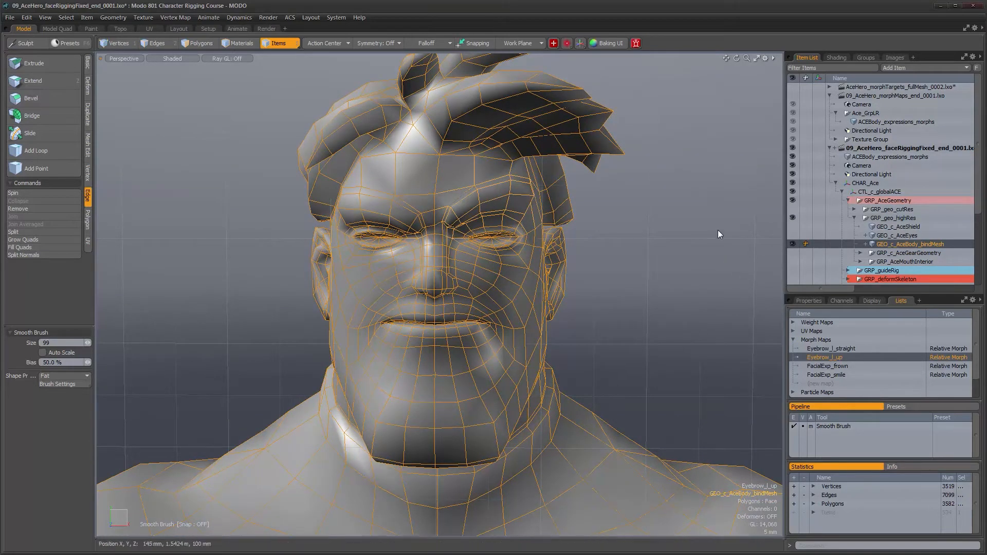
Step: Copy the Eyebrow_r_straight map name from ACEBody_expressions_morphs and create a relative morph map with that name on GEO_c_AceBody_bindMesh
click(873, 158)
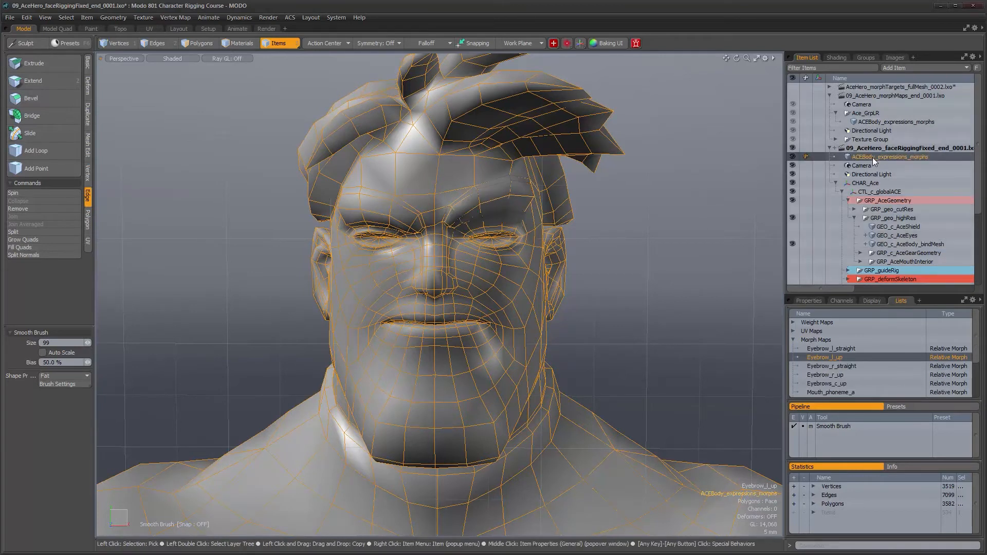
scroll(893, 368, down, 1)
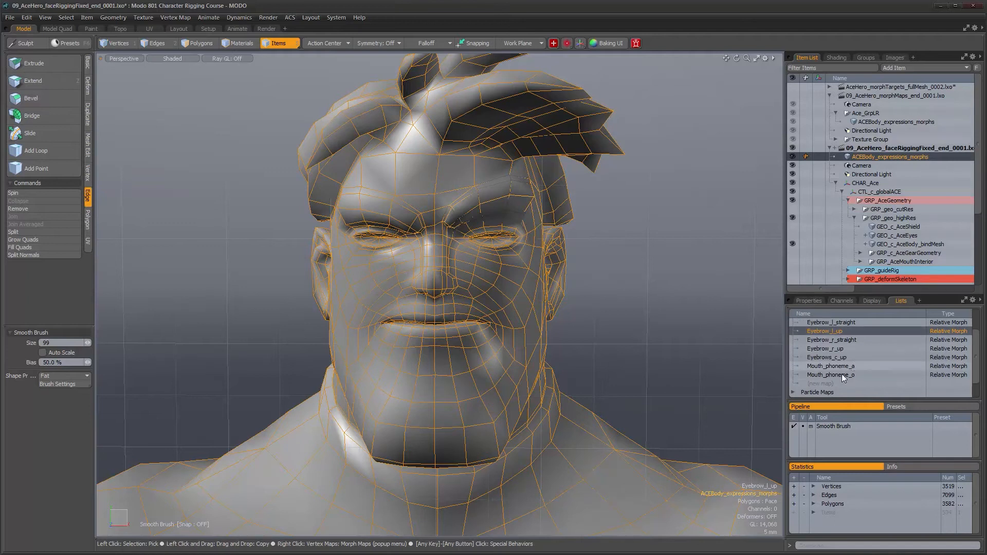
click(841, 340)
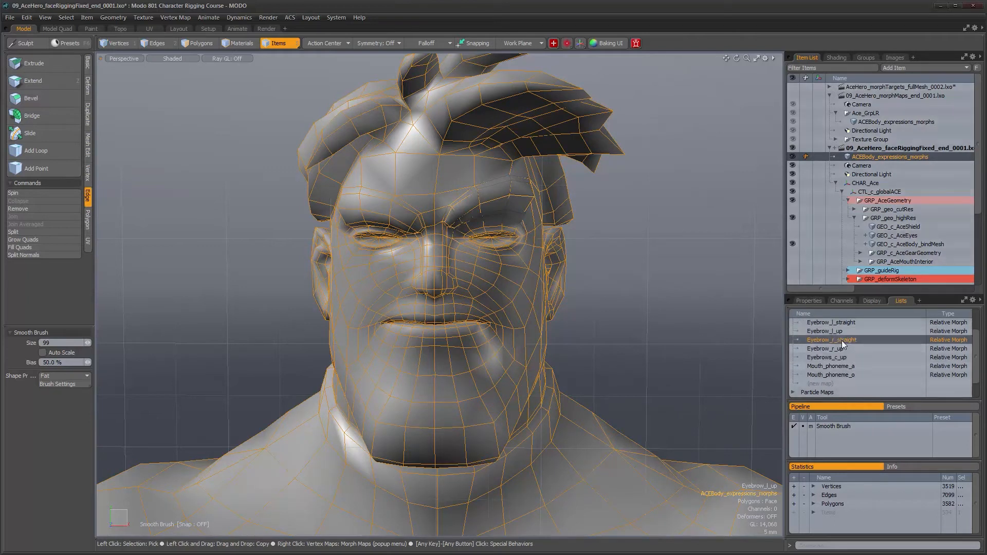
click(841, 341)
right_click(843, 340)
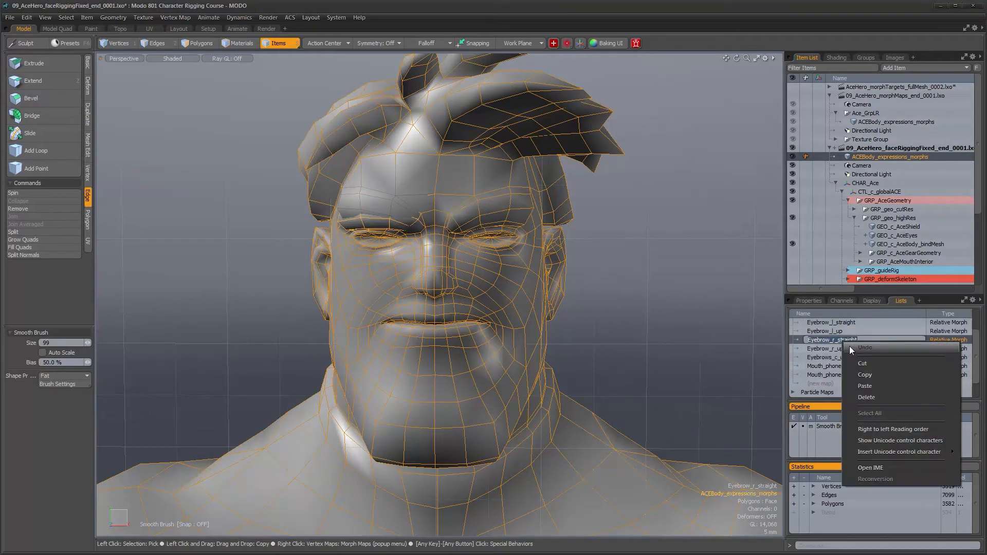
click(863, 376)
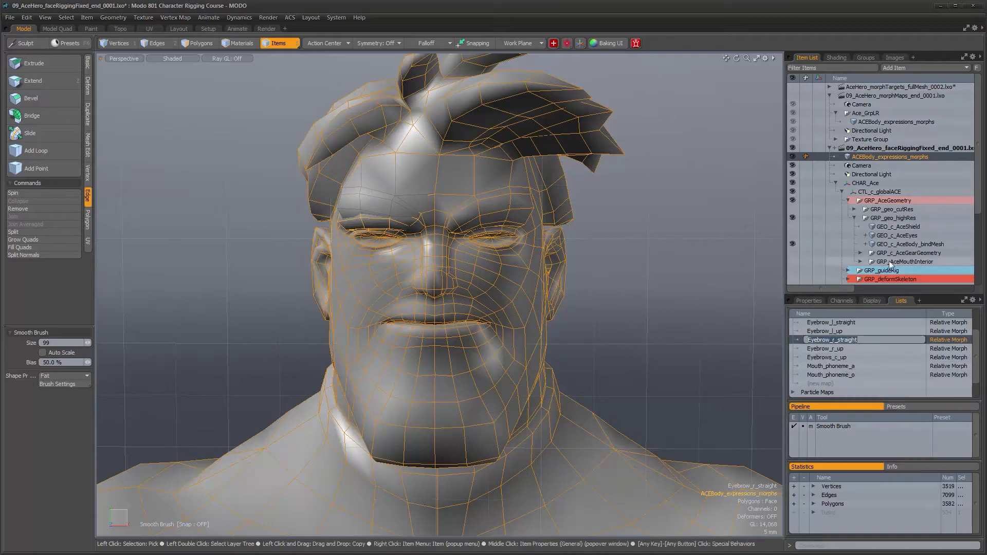
click(896, 244)
click(828, 375)
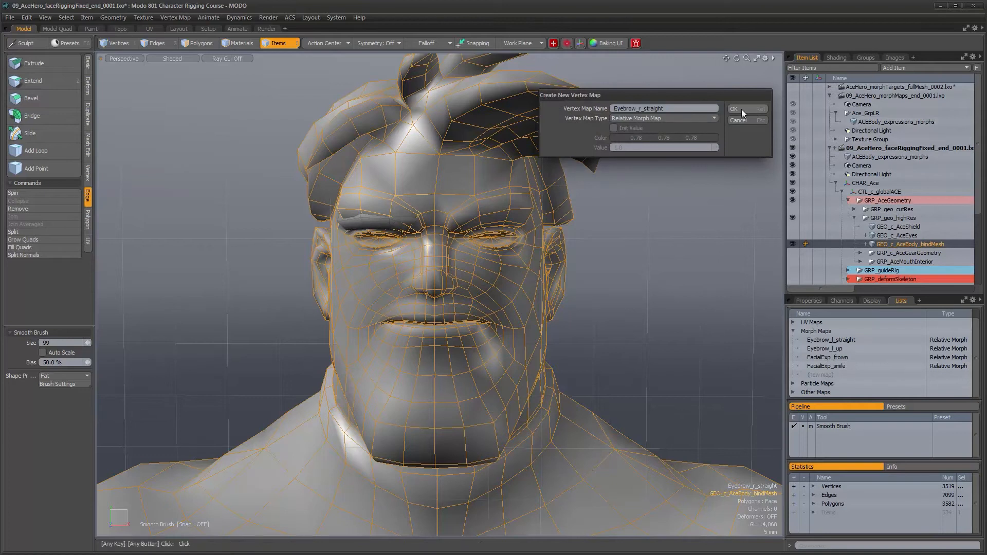
click(742, 109)
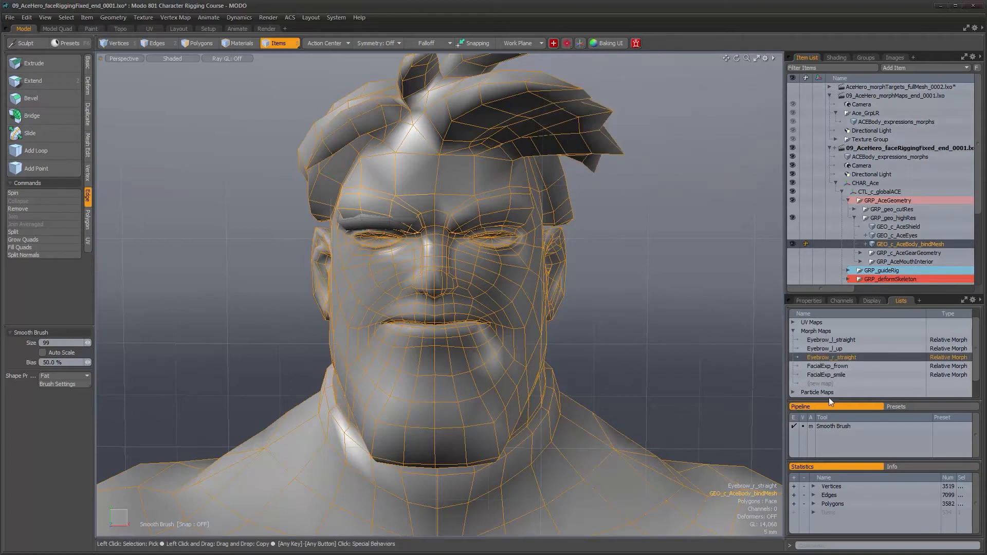
Step: Transfer the Eyebrow_r_straight vertex map from the expressions mesh onto the matching morph map of GEO_c_AceBody_bindMesh
click(175, 18)
click(221, 190)
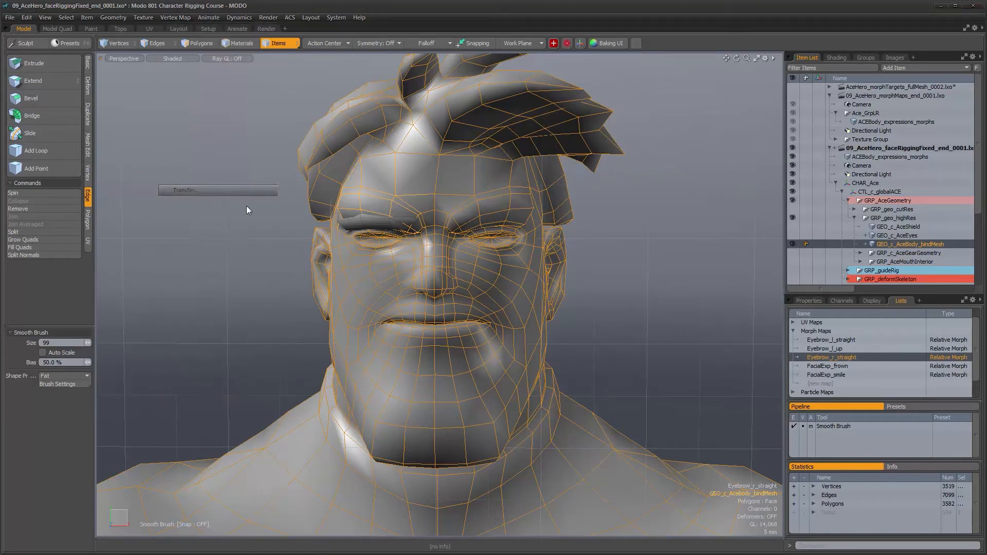
click(687, 103)
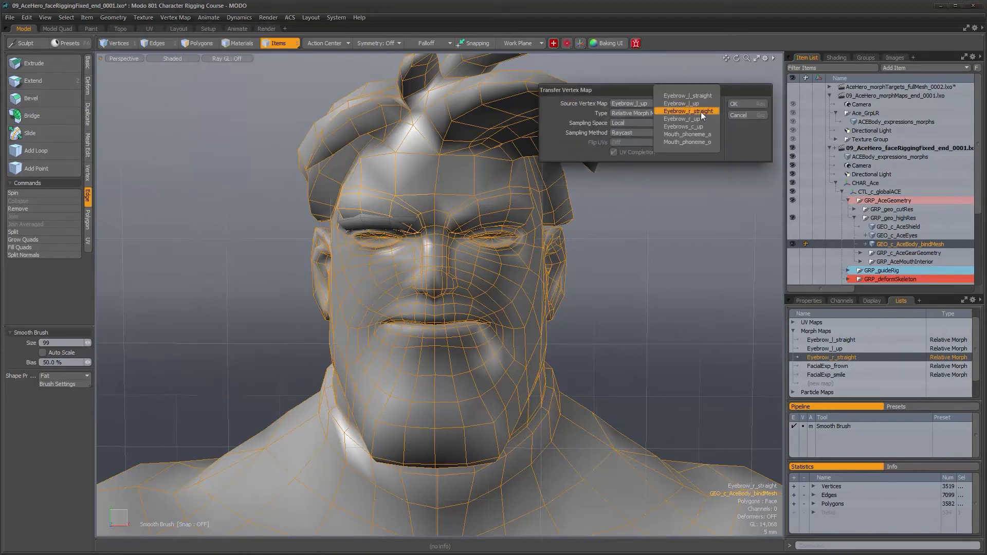
click(701, 111)
click(743, 104)
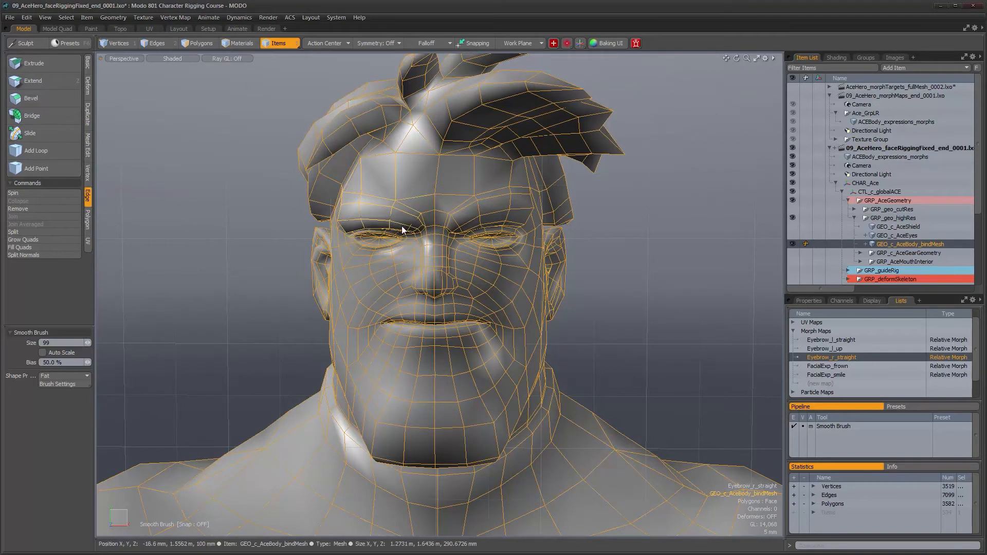
Step: Copy the Eyebrow_r_up map name from ACEBody_expressions_morphs and create a relative morph map with that name on GEO_c_AceBody_bindMesh
click(870, 157)
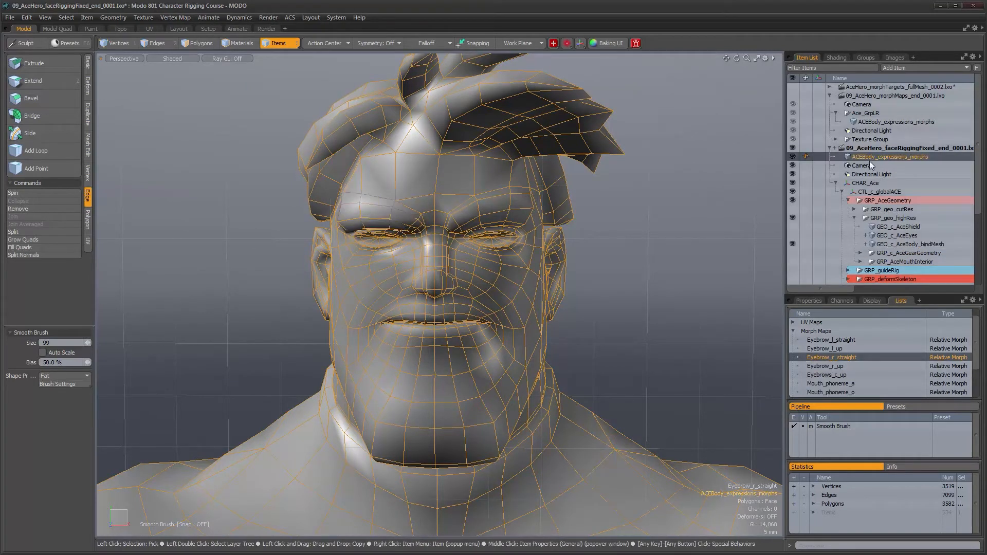
click(835, 366)
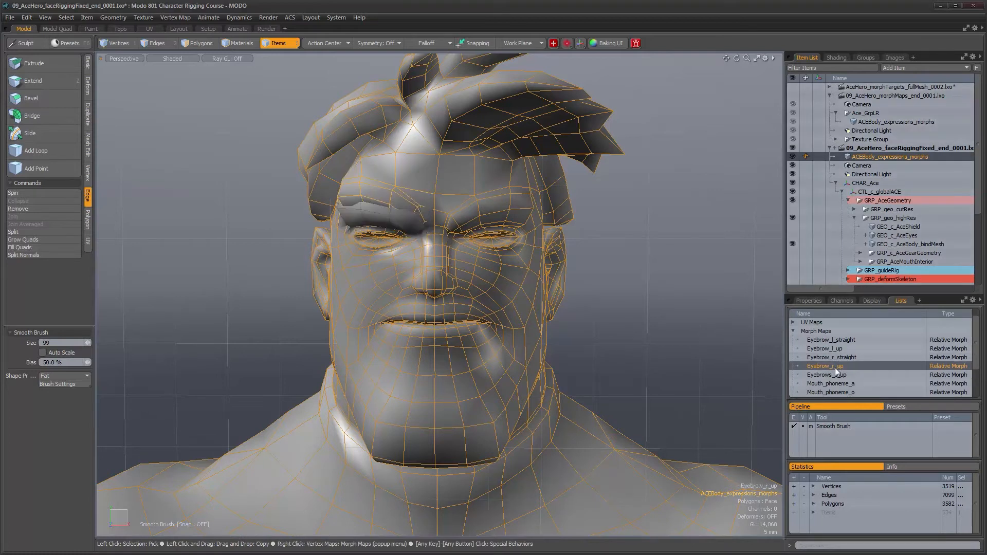
double_click(835, 366)
right_click(835, 366)
click(853, 401)
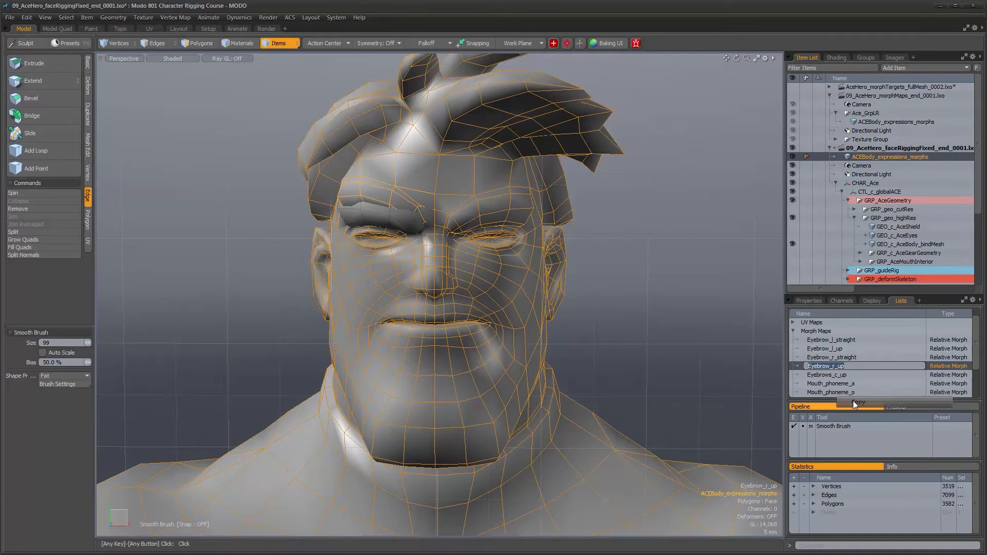
click(896, 243)
click(896, 242)
click(819, 384)
click(753, 110)
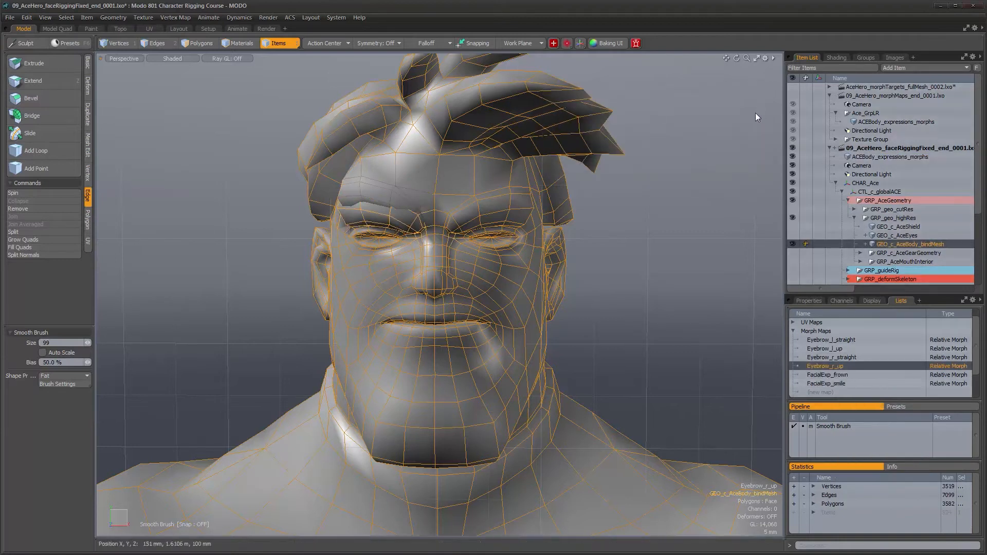
Step: Transfer the Eyebrow_r_up vertex map from the expressions mesh onto the matching morph map of GEO_c_AceBody_bindMesh
click(174, 17)
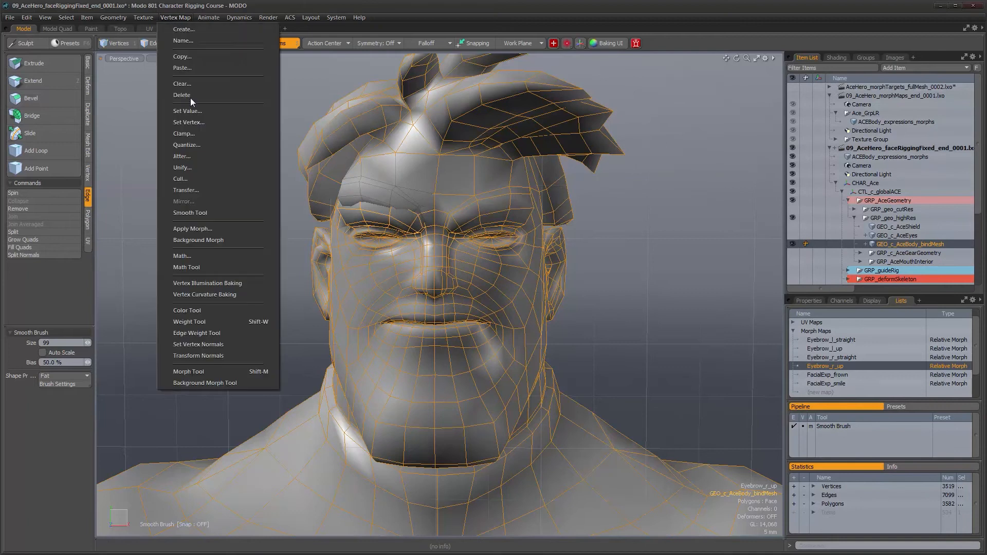
click(193, 195)
click(657, 102)
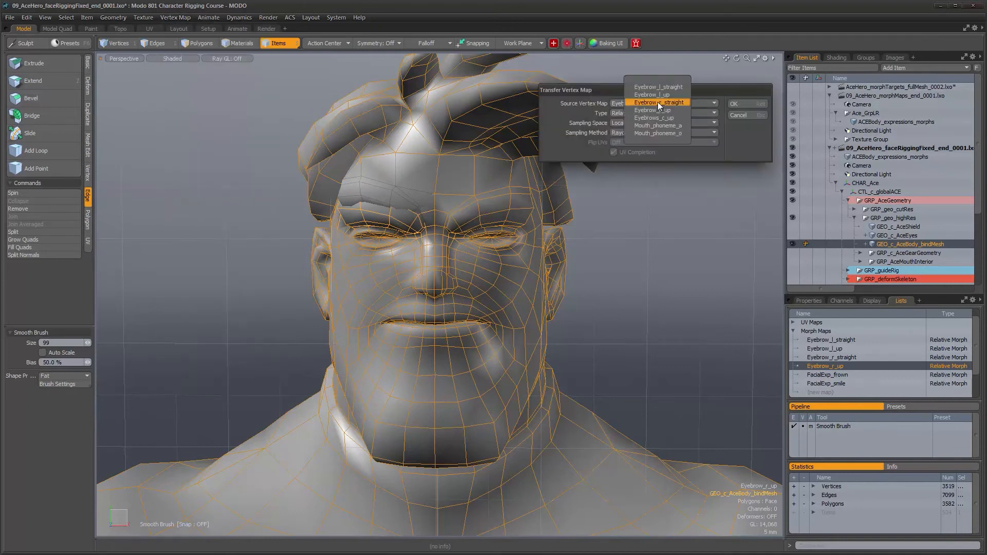
click(661, 109)
click(735, 103)
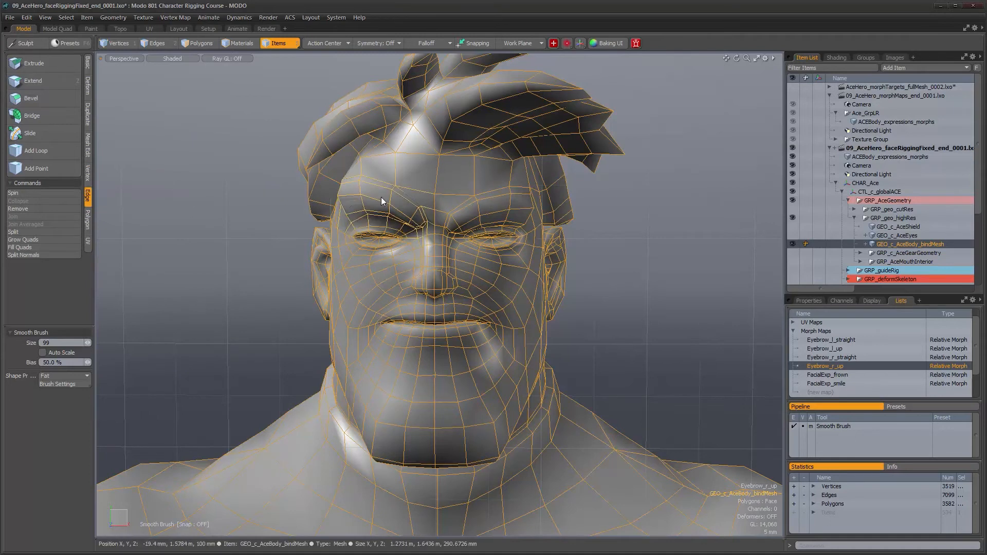
alt+drag(382, 286, 442, 294)
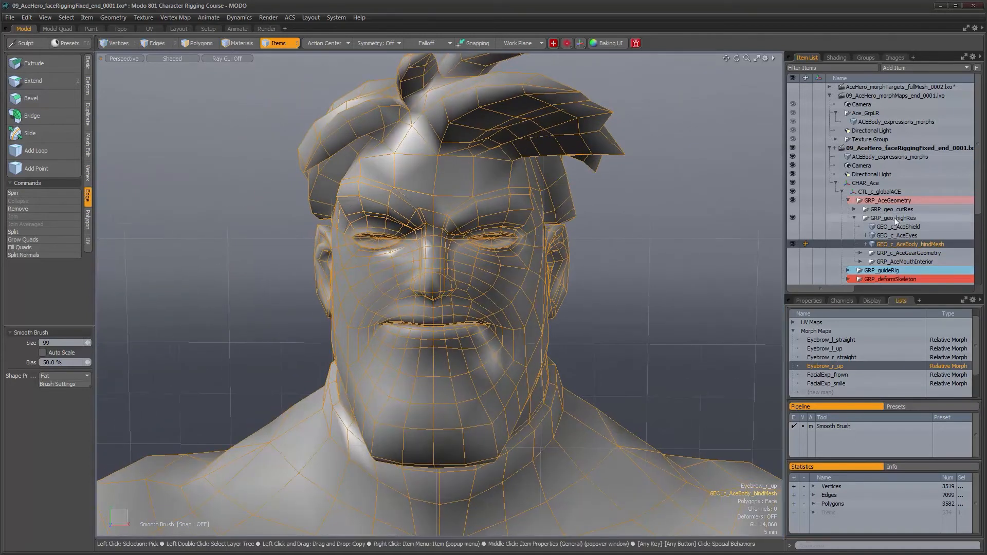
Step: Copy the Eyebrows_c_up map name from ACEBody_expressions_morphs and create a relative morph map with that name on GEO_c_AceBody_bindMesh
click(869, 158)
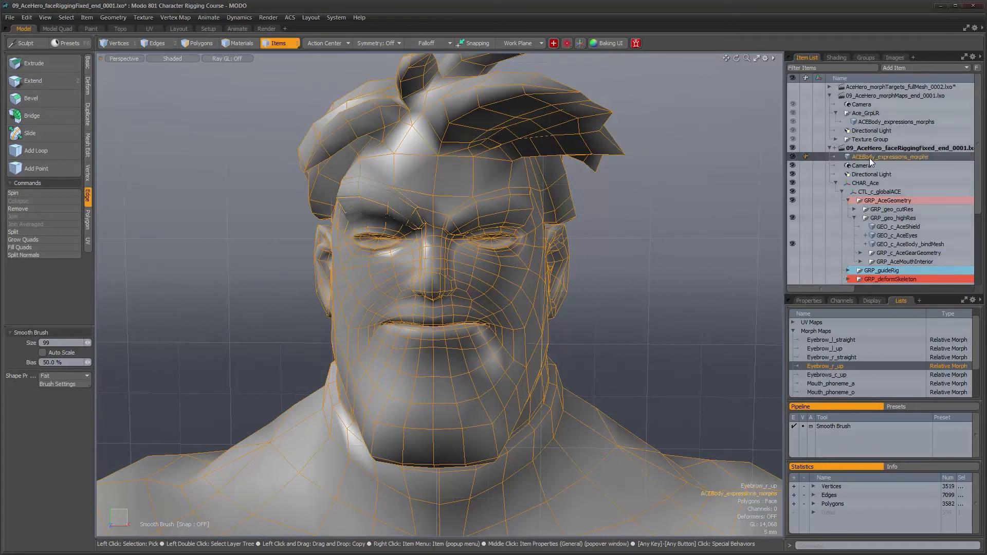
click(832, 375)
double_click(832, 376)
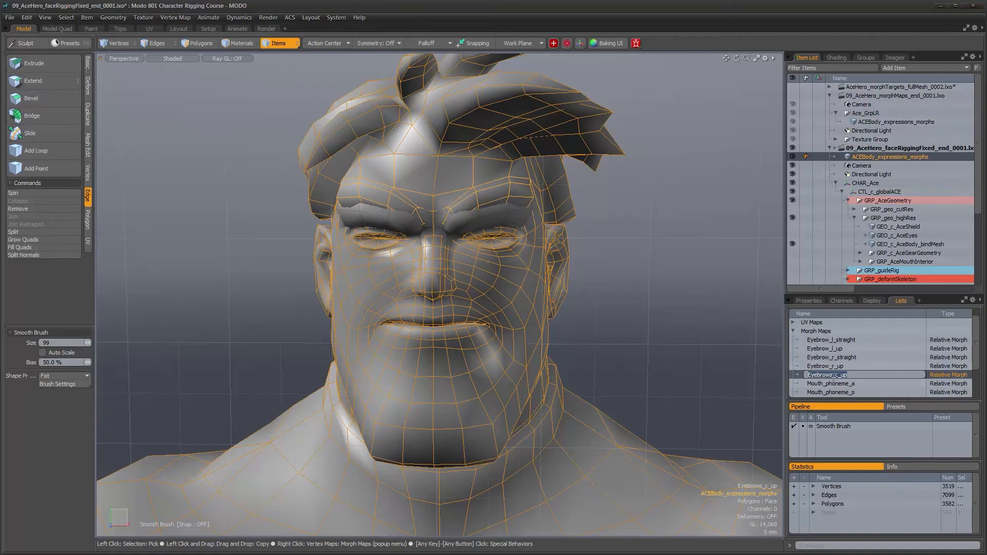
click(906, 243)
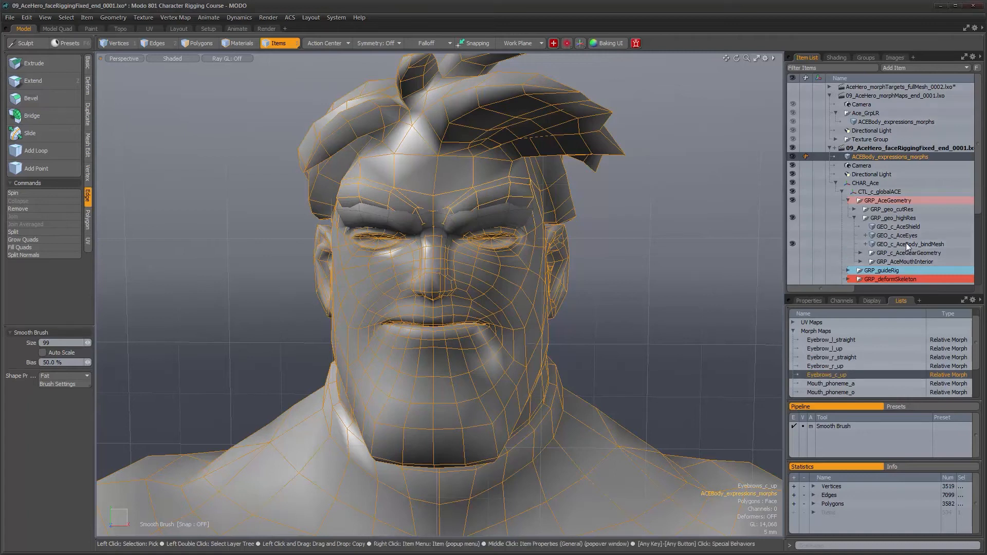
click(818, 392)
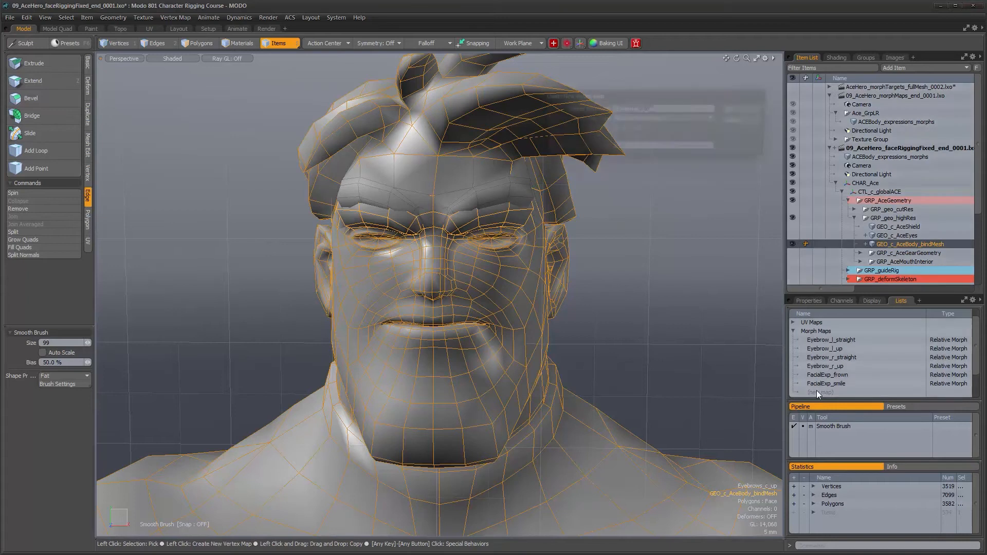
click(744, 108)
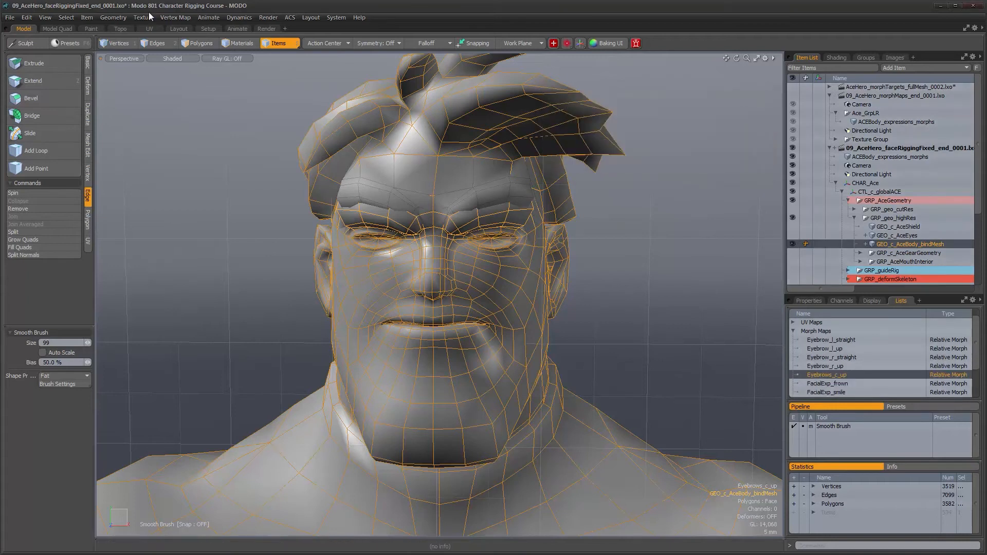
Step: Transfer the Eyebrows_c_up vertex map from the expressions mesh onto the matching morph map of GEO_c_AceBody_bindMesh
click(175, 17)
click(186, 191)
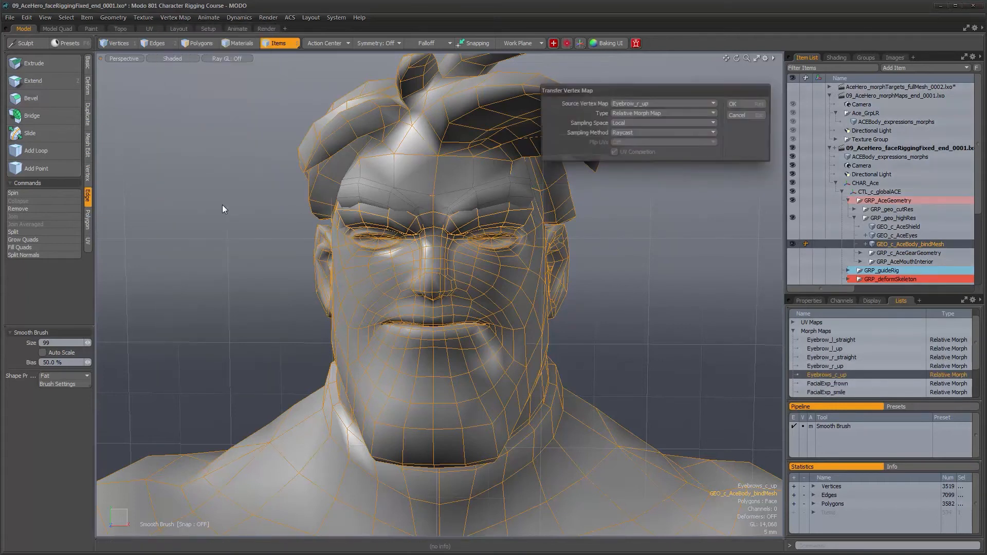
click(652, 103)
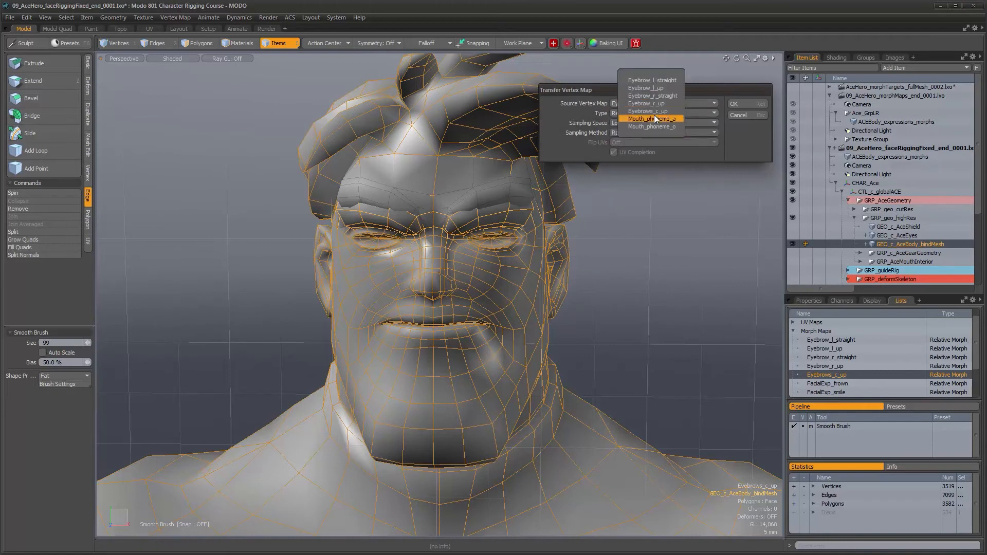
click(654, 115)
click(745, 105)
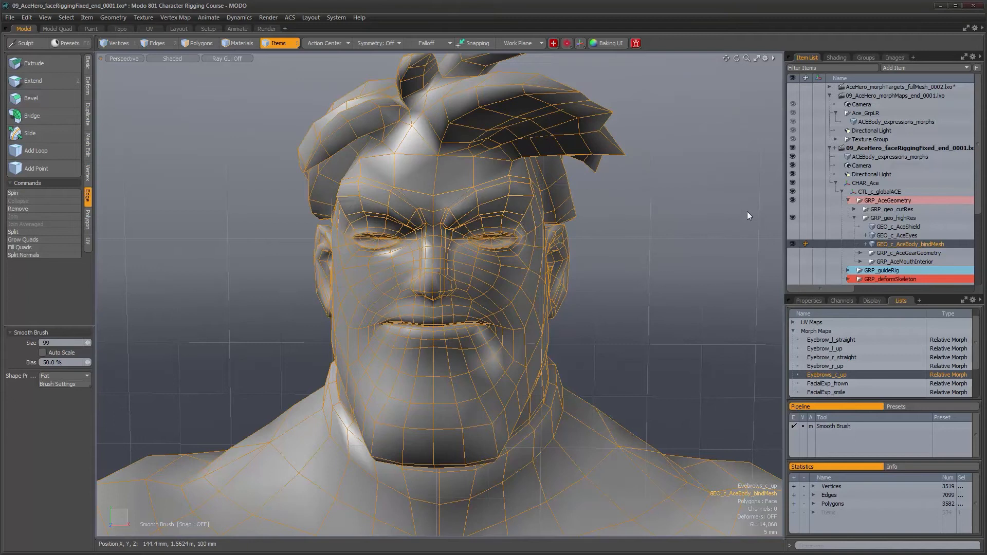
Step: Copy the Mouth_phoneme_a map name from ACEBody_expressions_morphs and create a relative morph map with that name on GEO_c_AceBody_bindMesh
click(881, 154)
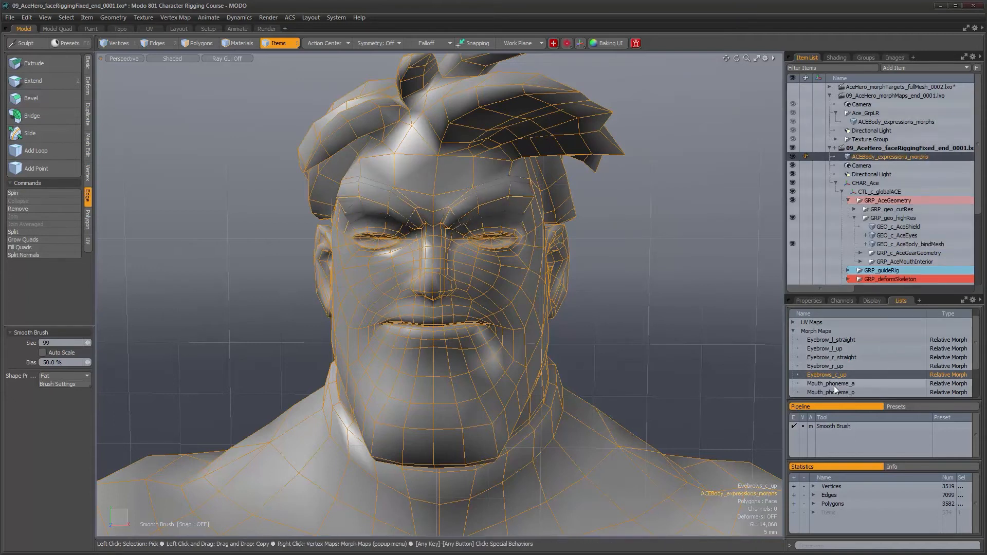
scroll(834, 386, down, 1)
click(832, 356)
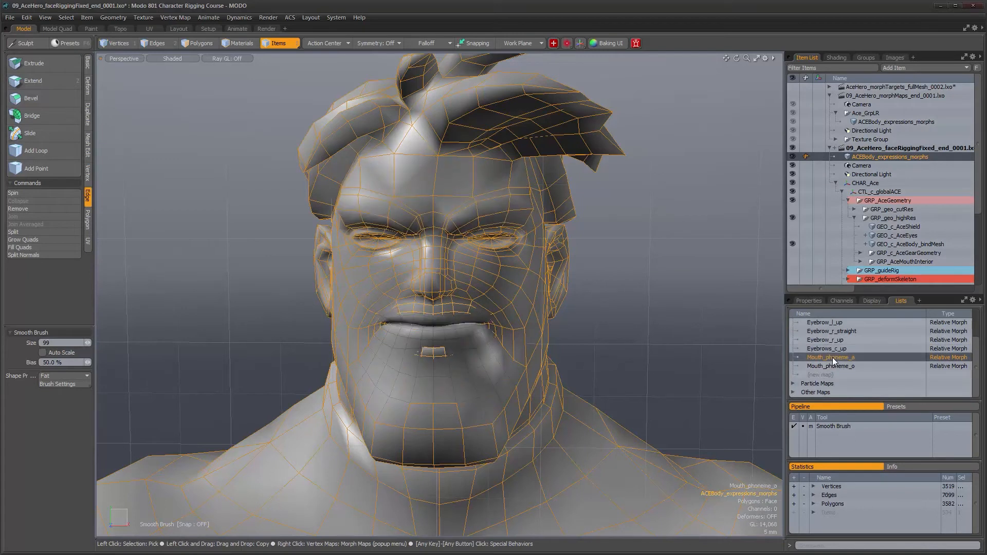
click(832, 356)
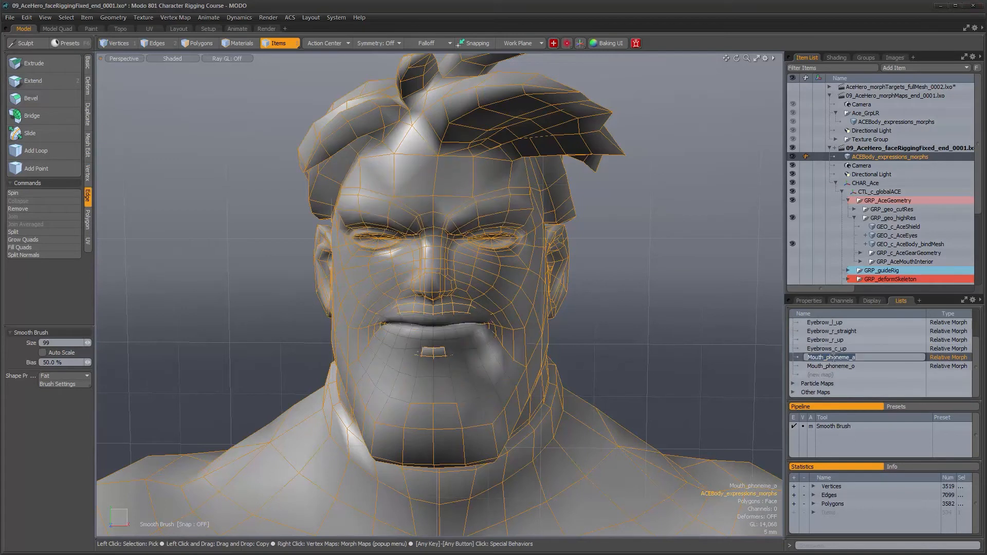
click(896, 247)
click(896, 247)
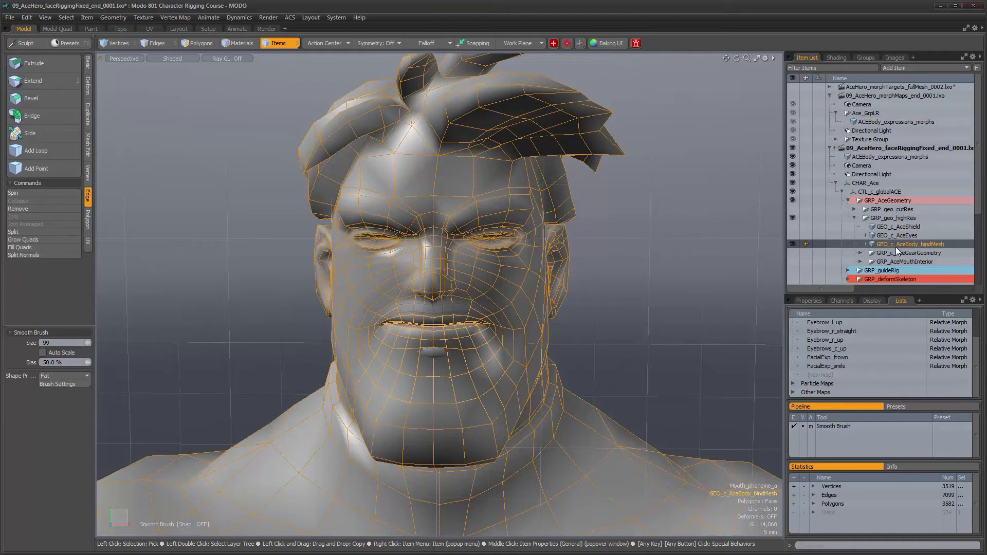
click(823, 375)
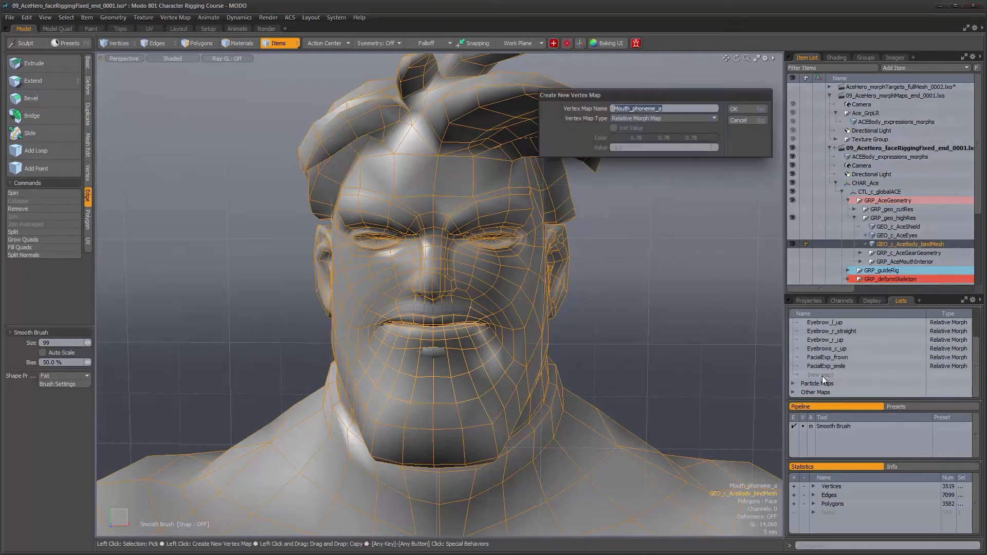
key(Return)
Step: Transfer the Mouth_phoneme_a vertex map from the expressions mesh onto the matching morph map of GEO_c_AceBody_bindMesh
click(182, 20)
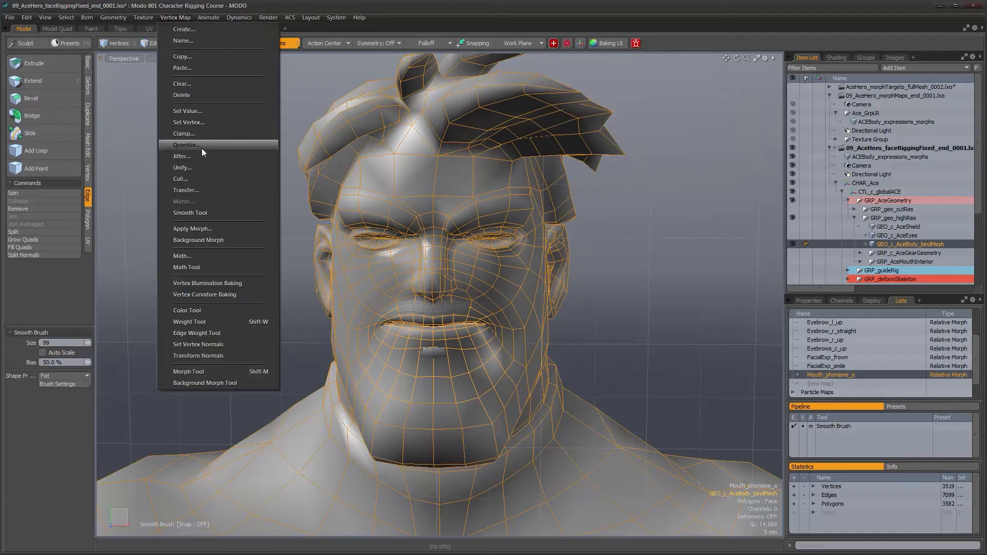
click(201, 191)
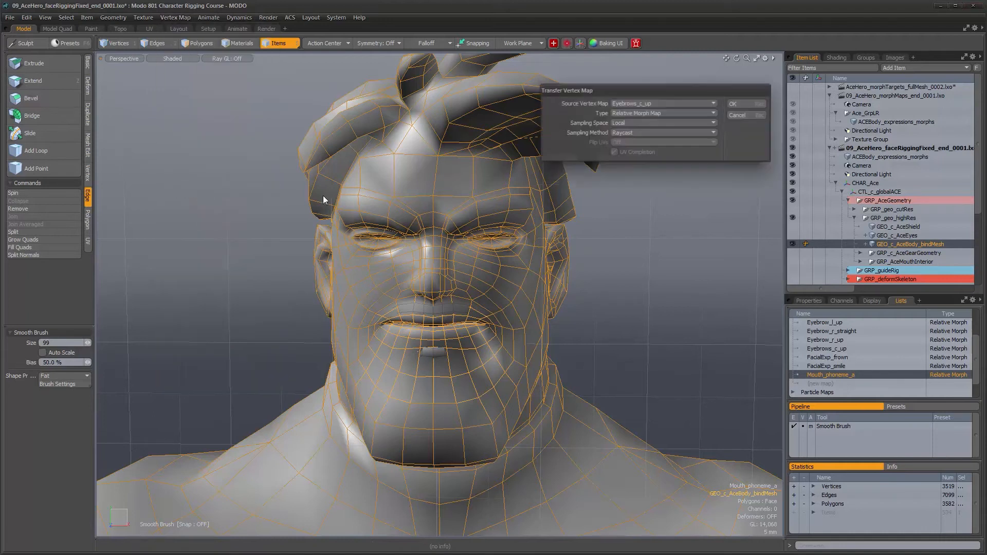
click(695, 105)
click(692, 117)
click(730, 107)
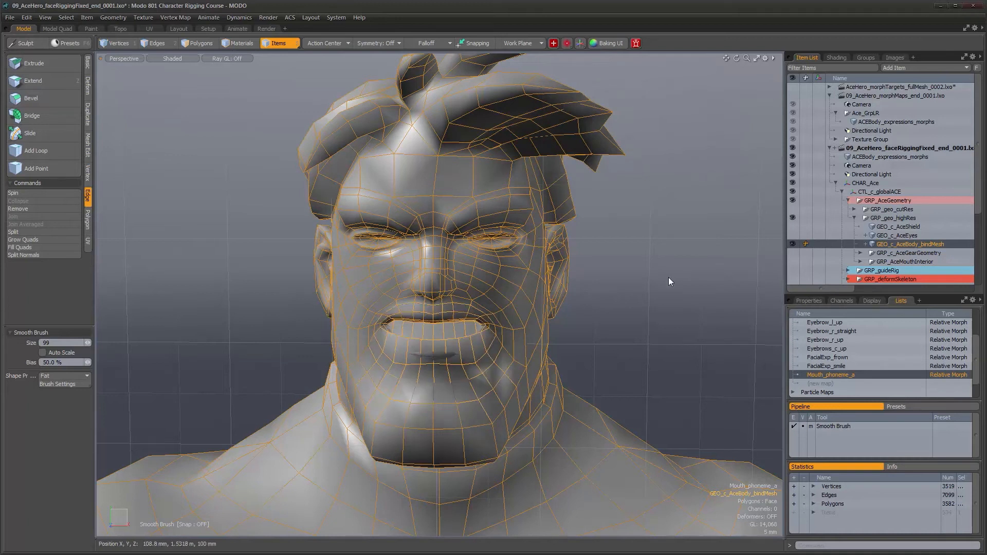
Step: Copy the Mouth_phoneme_o map name from ACEBody_expressions_morphs and create a relative morph map with that name on GEO_c_AceBody_bindMesh
click(883, 156)
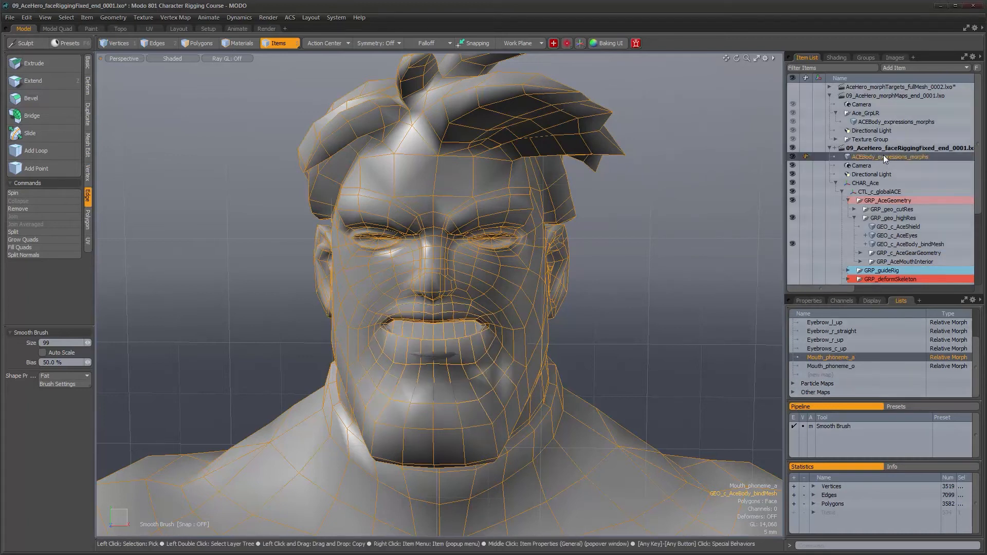
double_click(832, 365)
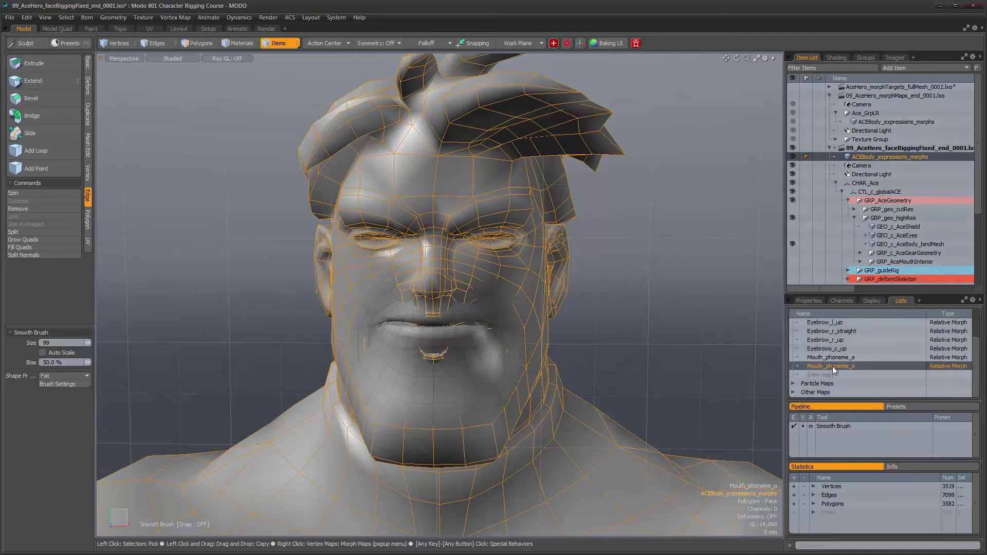
click(895, 246)
click(896, 246)
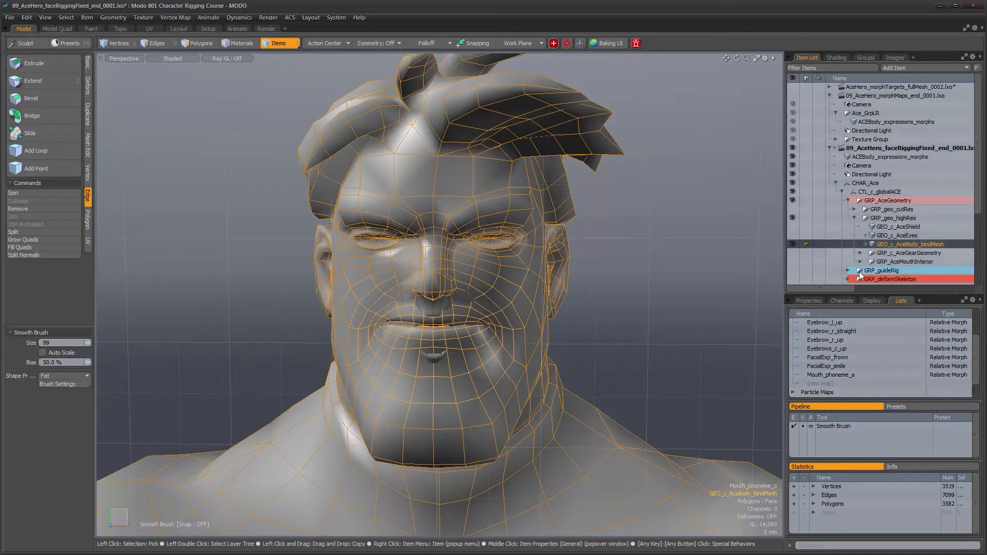
click(821, 383)
click(745, 109)
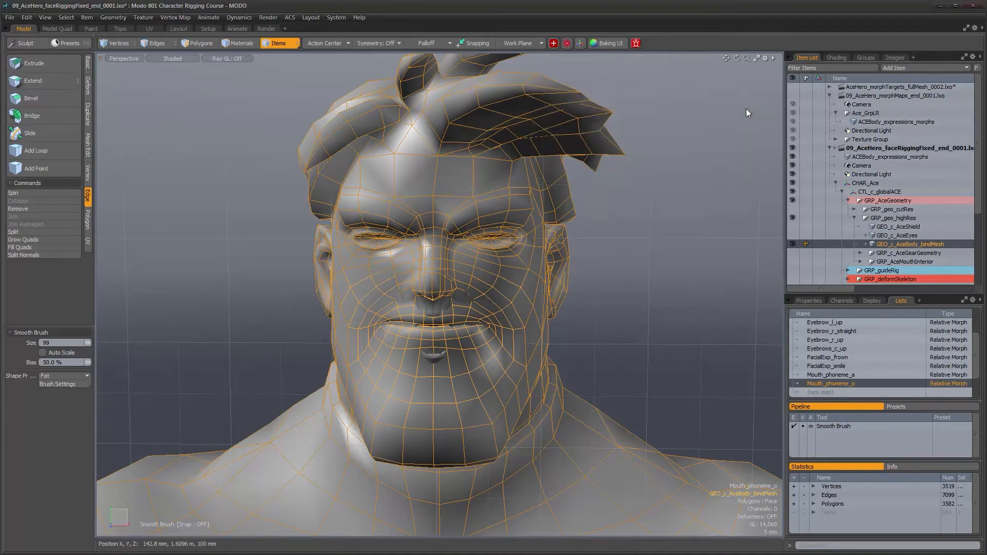
Step: Transfer the Mouth_phoneme_o vertex map from the expressions mesh onto the matching morph map of GEO_c_AceBody_bindMesh
click(174, 17)
click(182, 190)
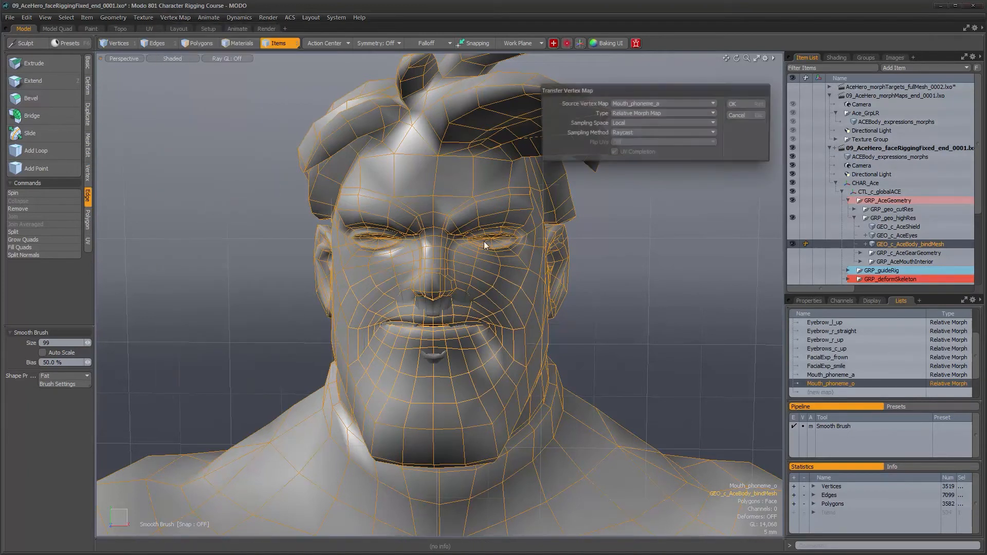
click(645, 103)
click(648, 110)
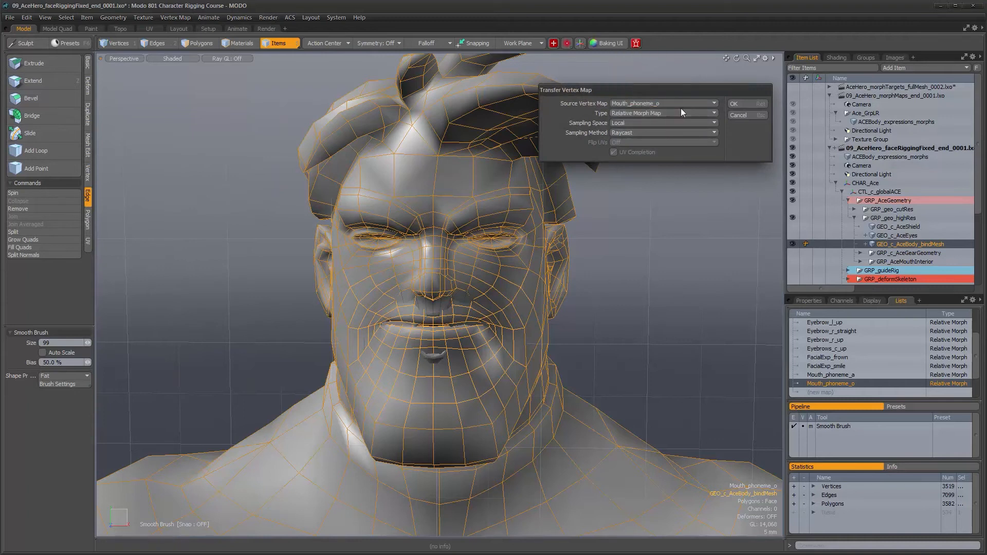
click(747, 104)
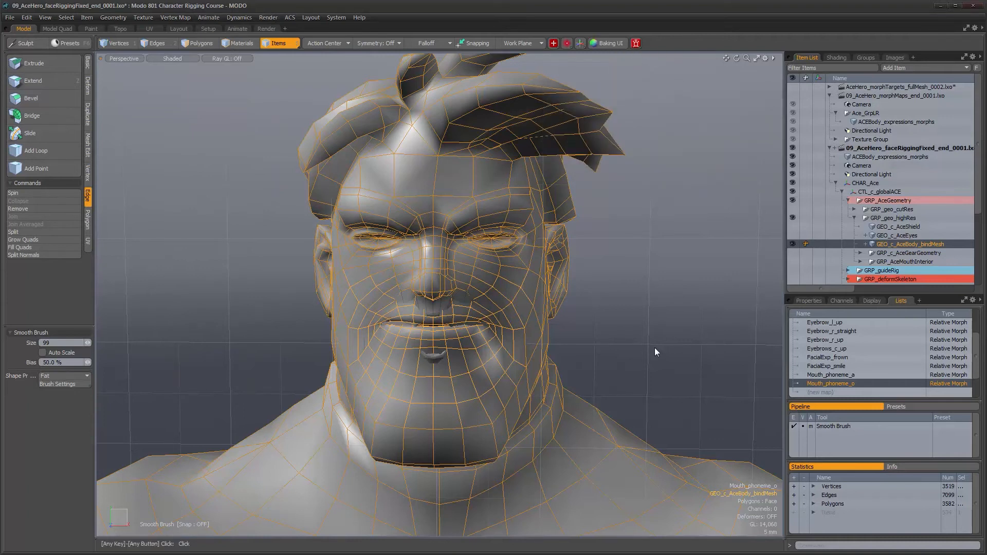
Step: Hide ACEBody_expressions_morphs and examine the Mouth_phoneme_o, Mouth_phoneme_a, FacialExp_smile and FacialExp_frown morphs on GEO_c_AceBody_bindMesh
alt+drag(500, 337, 498, 282)
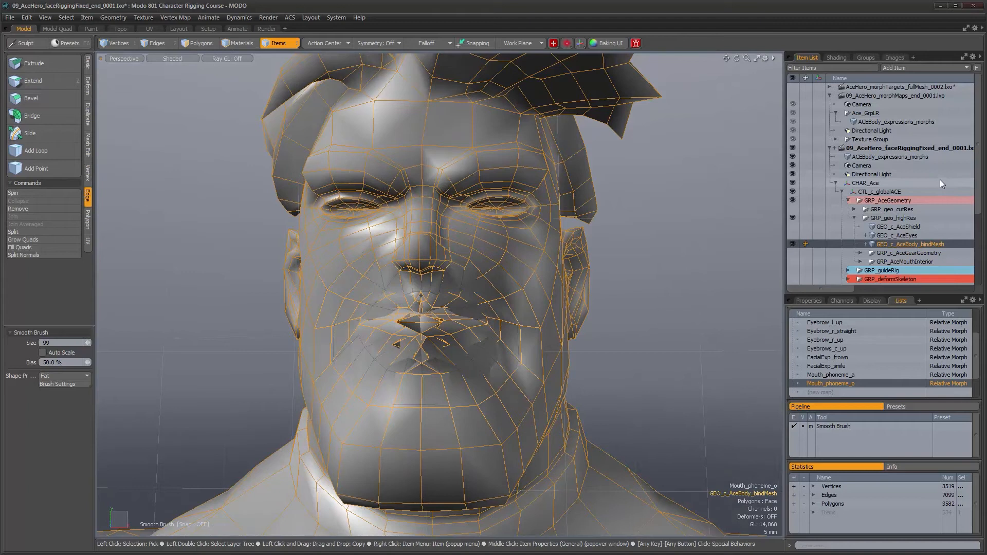
click(792, 157)
alt+drag(507, 419, 597, 434)
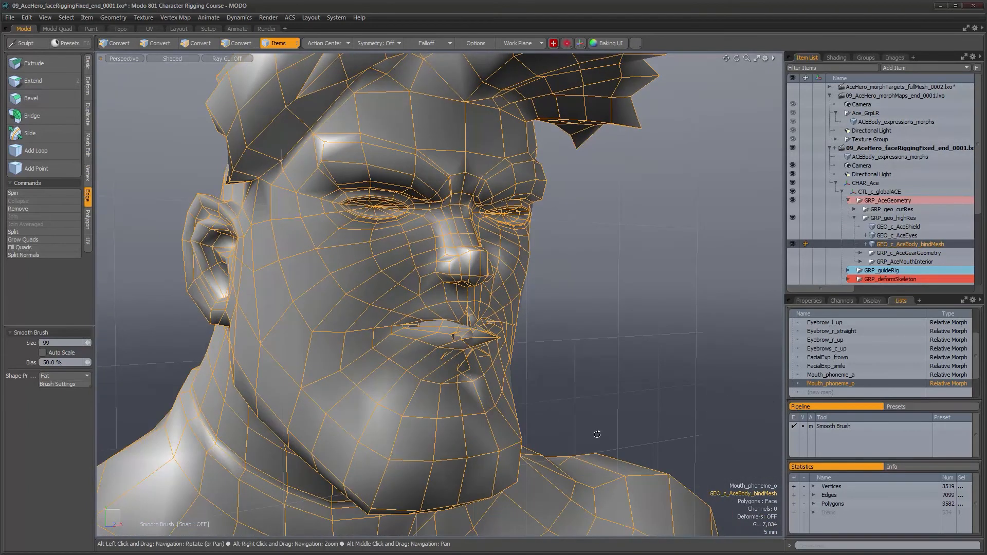
click(820, 384)
click(826, 374)
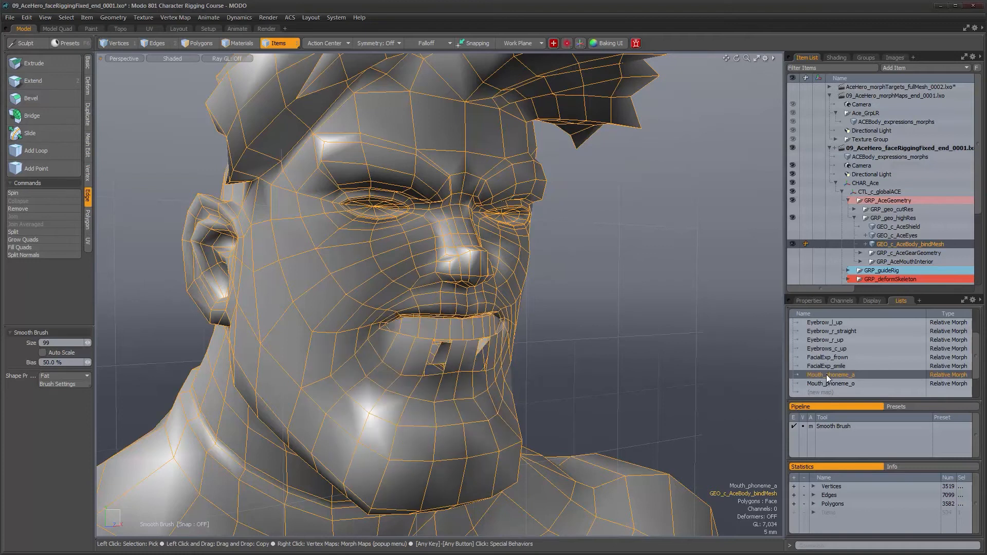
click(826, 375)
click(827, 366)
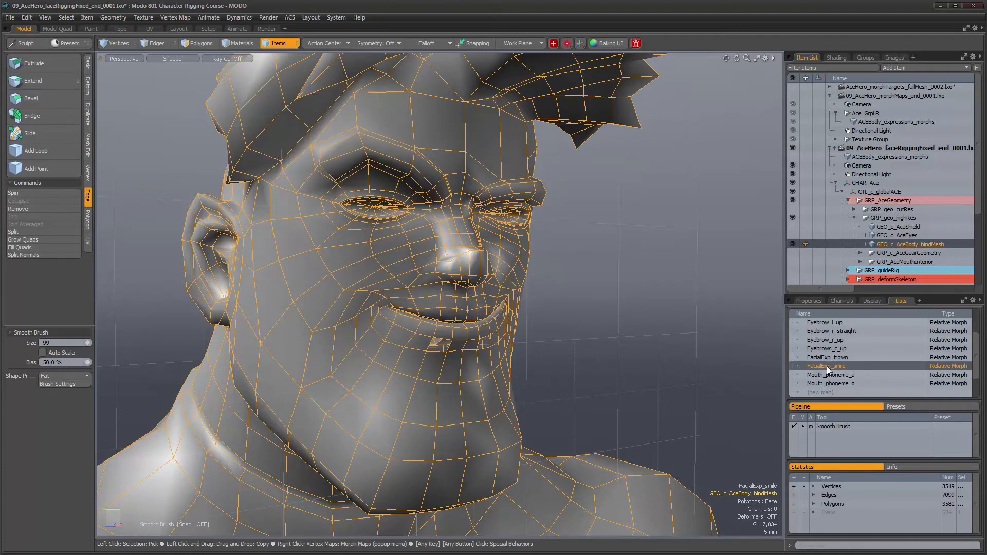
ctrl+click(827, 366)
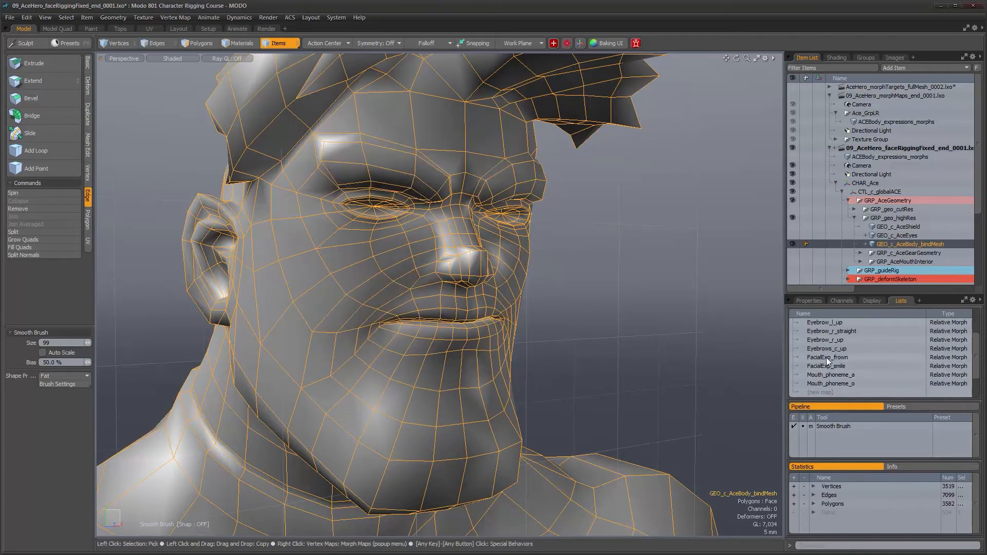
click(825, 357)
ctrl+click(826, 357)
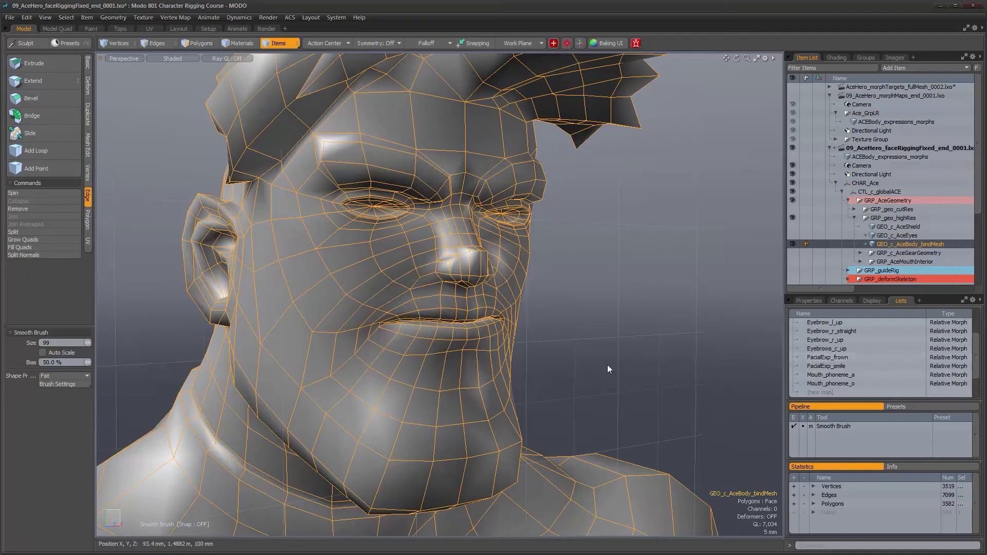
Step: Turn on subdivision for GEO_c_AceBody_bindMesh and examine its FacialExp_smile, FacialExp_frown and Eyebrows_c_up morphs
key(Tab)
click(828, 366)
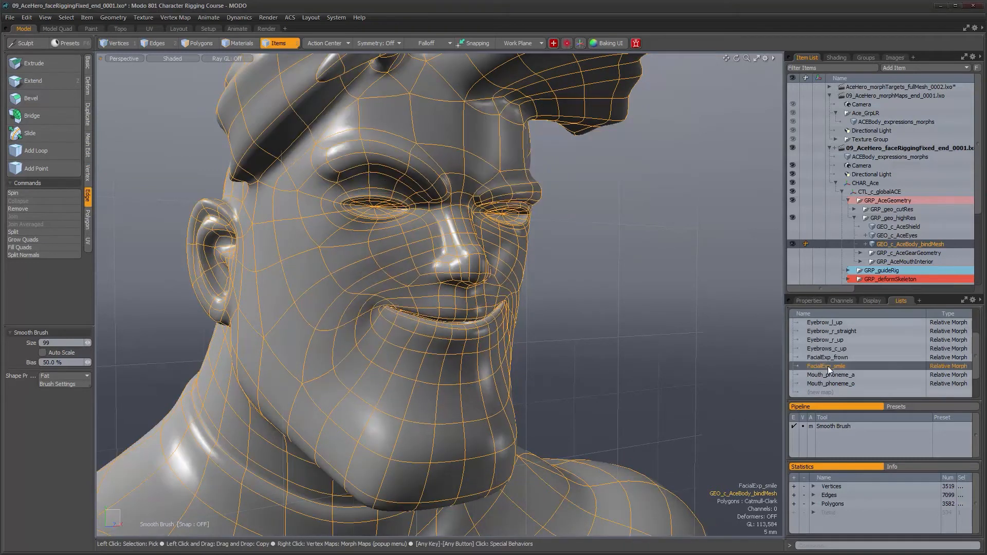
ctrl+click(827, 366)
click(828, 359)
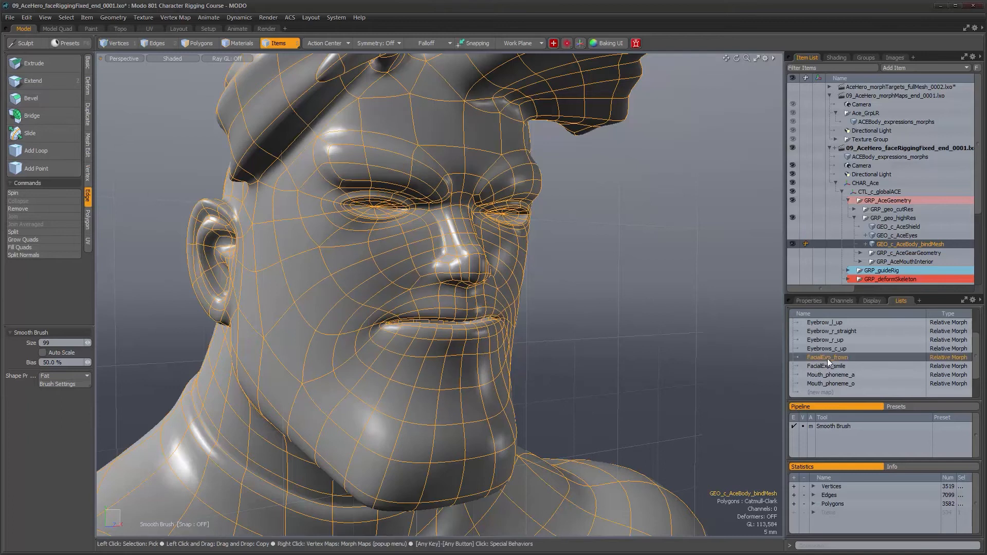
ctrl+click(828, 359)
click(827, 347)
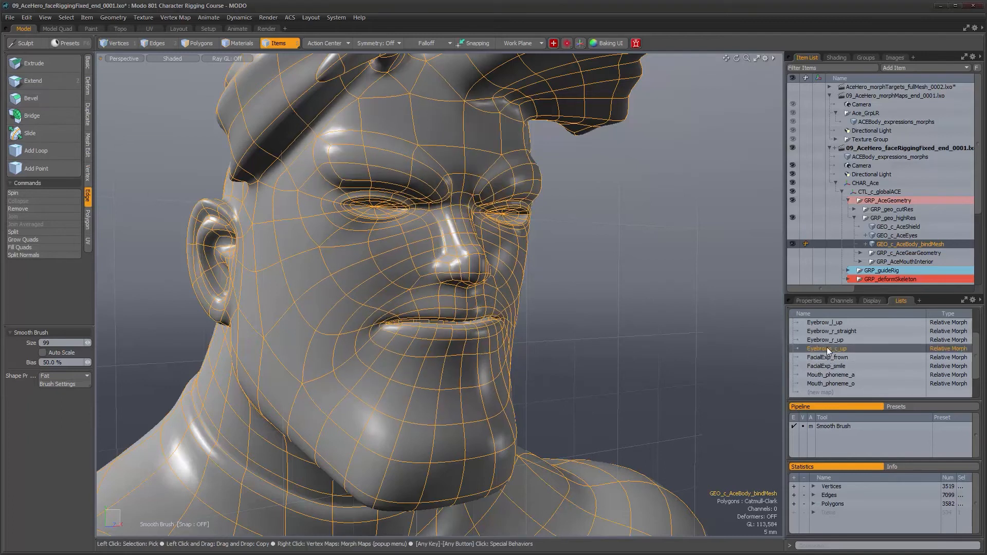
ctrl+click(827, 347)
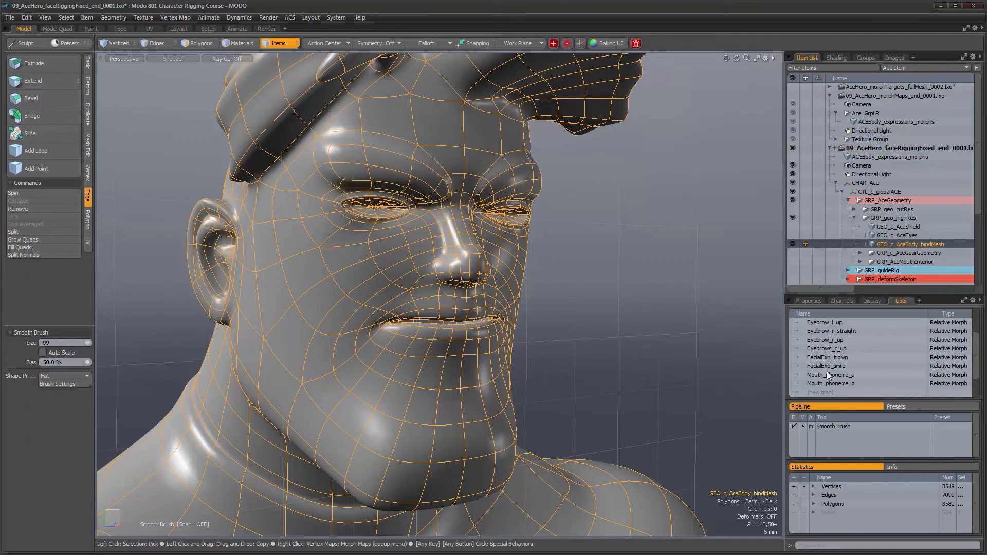
Step: Examine the mouth shapes of Mouth_phoneme_a and Mouth_phoneme_o on the subdivided bind mesh, and switch it back to unsubdivided faces
click(827, 372)
alt+drag(519, 355, 652, 397)
ctrl+click(835, 378)
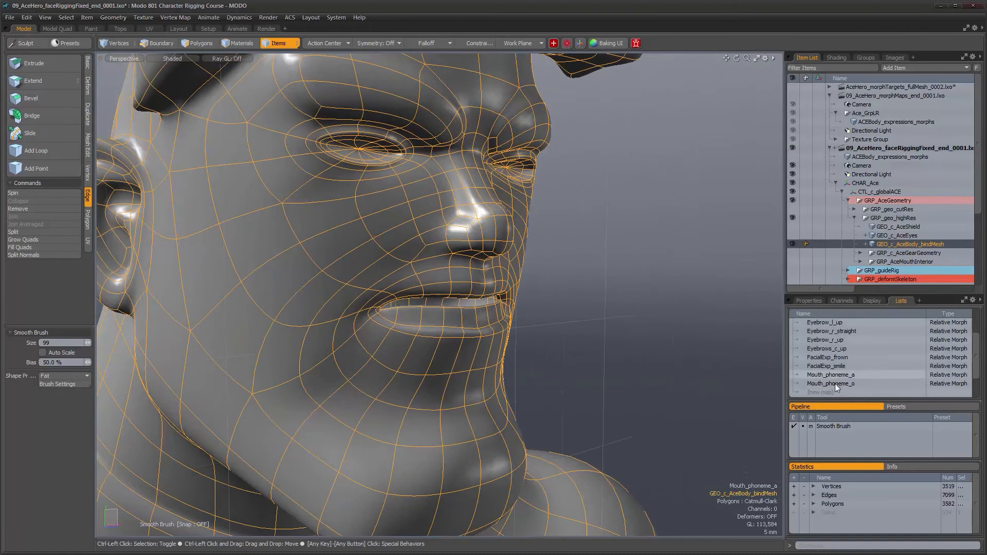
click(835, 384)
alt+drag(354, 360, 463, 359)
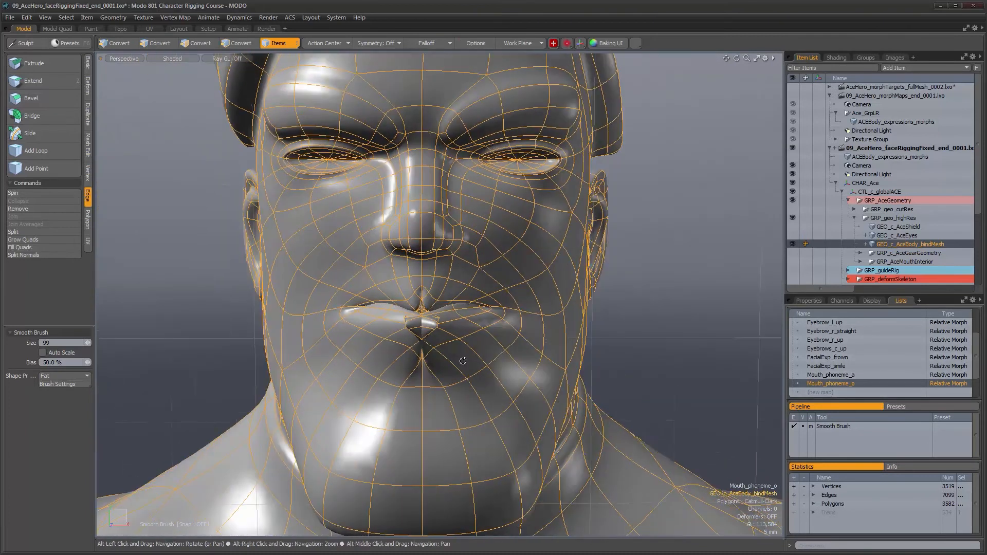
ctrl+click(838, 384)
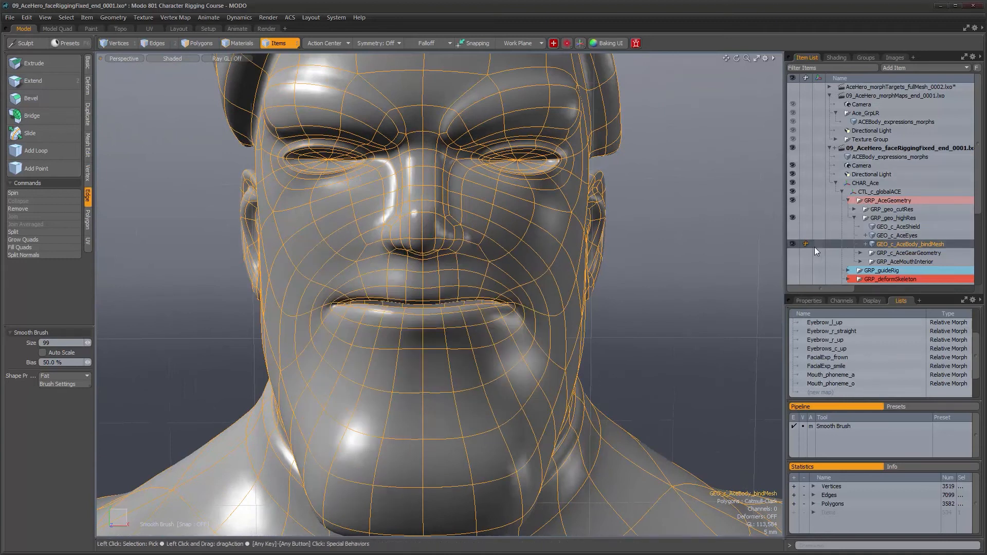
key(Tab)
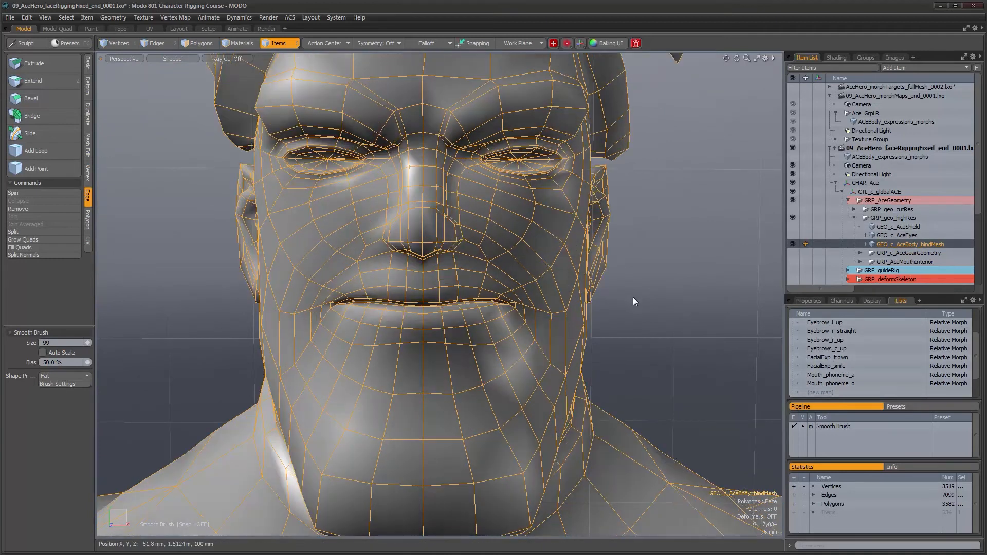
Step: Compare Mouth_phoneme_a on both meshes by showing ACEBody_expressions_morphs and hiding GEO_c_AceBody_bindMesh
click(830, 374)
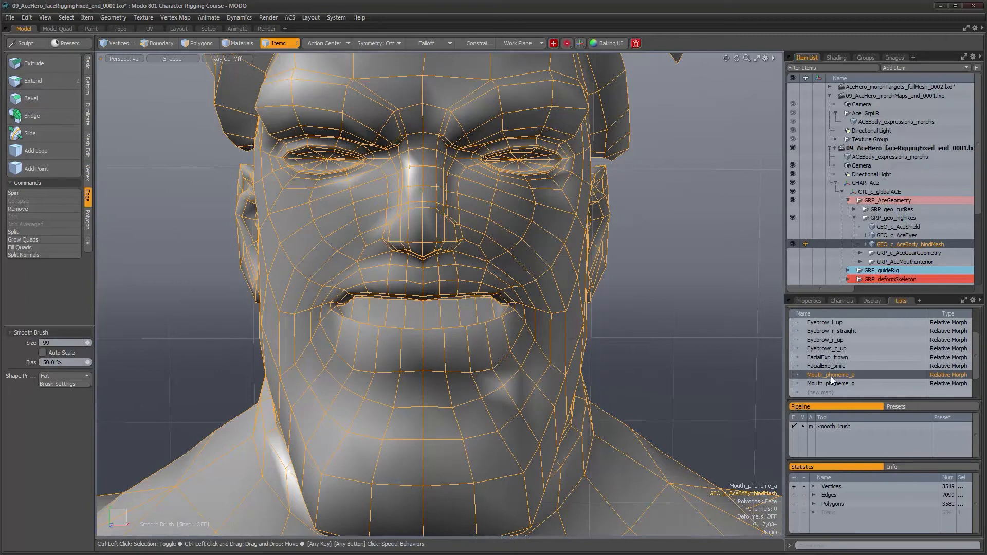
ctrl+click(831, 376)
click(793, 156)
click(792, 244)
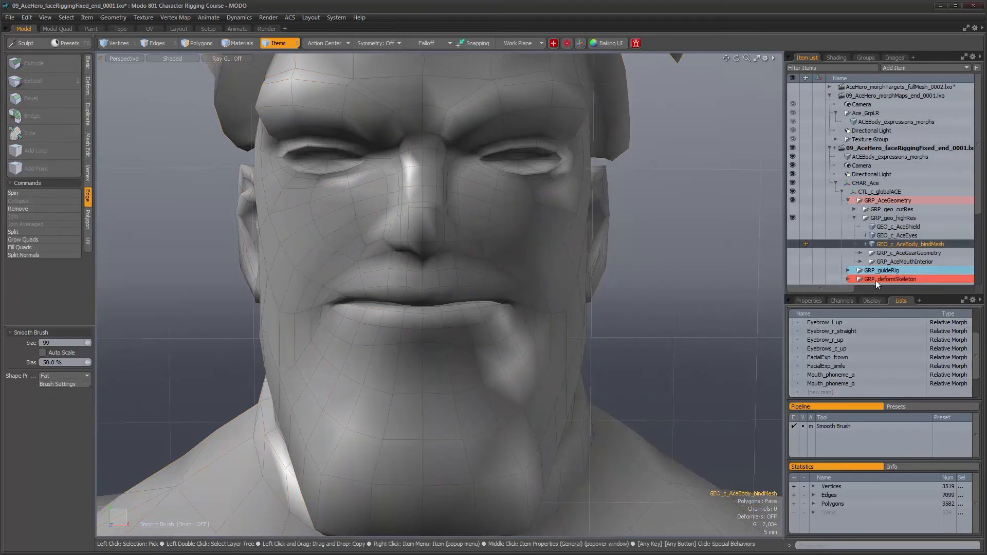
click(843, 375)
alt+drag(629, 354, 582, 339)
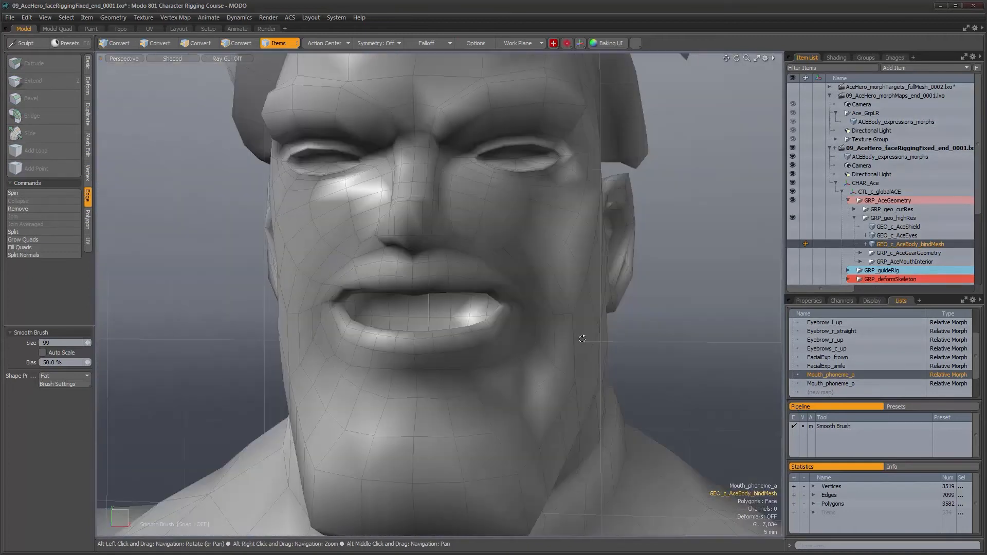
Step: Examine the Mouth_phoneme_o mouth shape on ACEBody_expressions_morphs from several angles
click(838, 380)
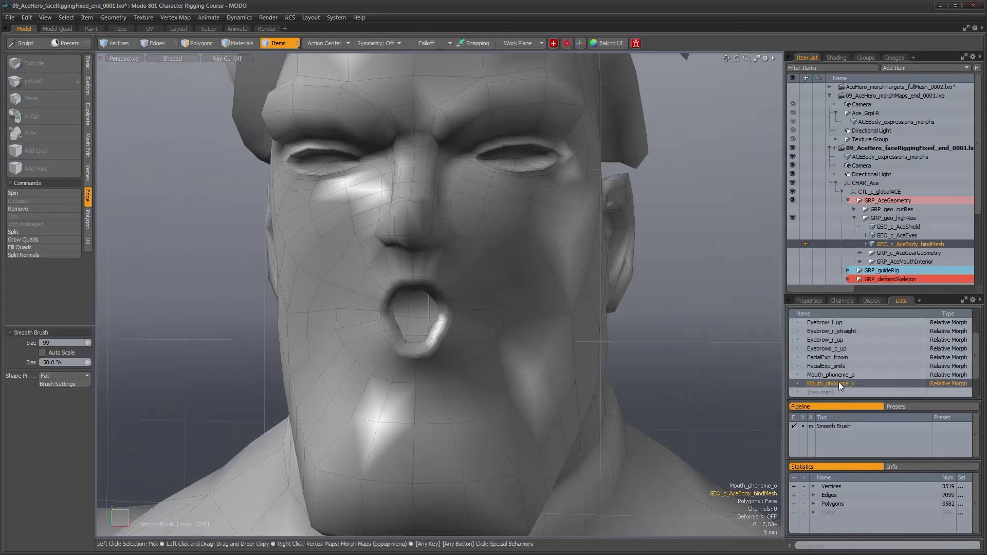
alt+drag(452, 271, 467, 277)
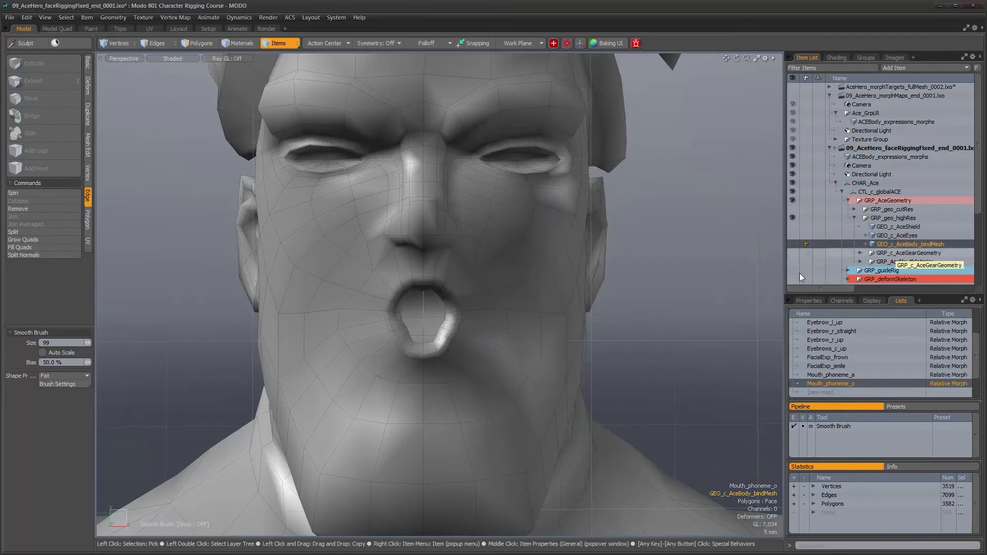
alt+drag(504, 308, 478, 314)
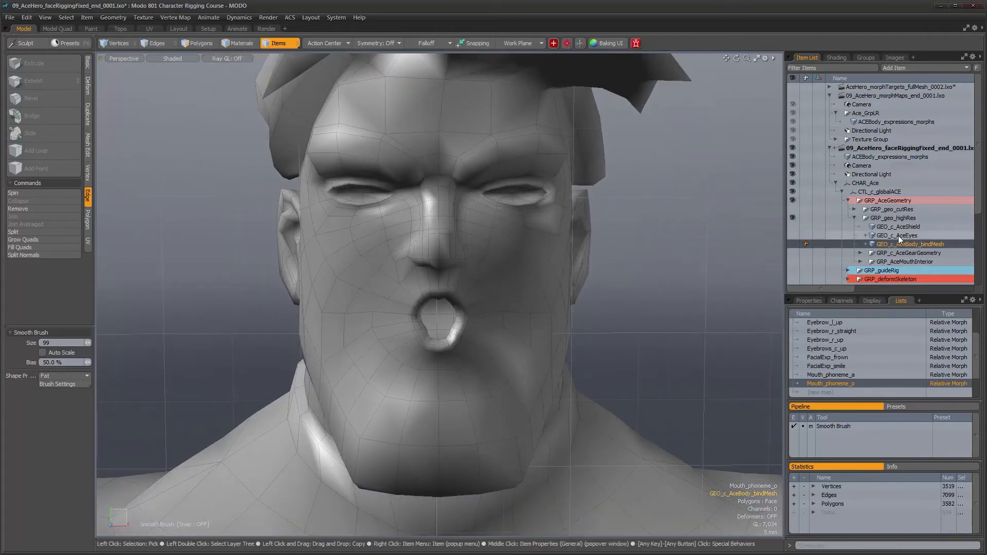
alt+drag(515, 349, 512, 336)
alt+right_drag(513, 336, 535, 329)
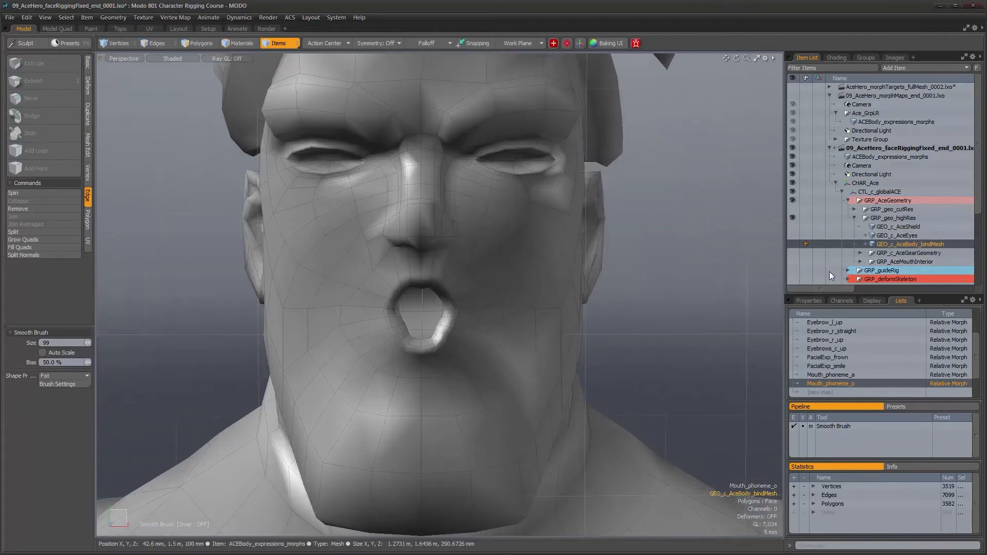
Step: Show GEO_c_AceBody_bindMesh and delete its Mouth_phoneme_a and Mouth_phoneme_o morph maps
click(793, 244)
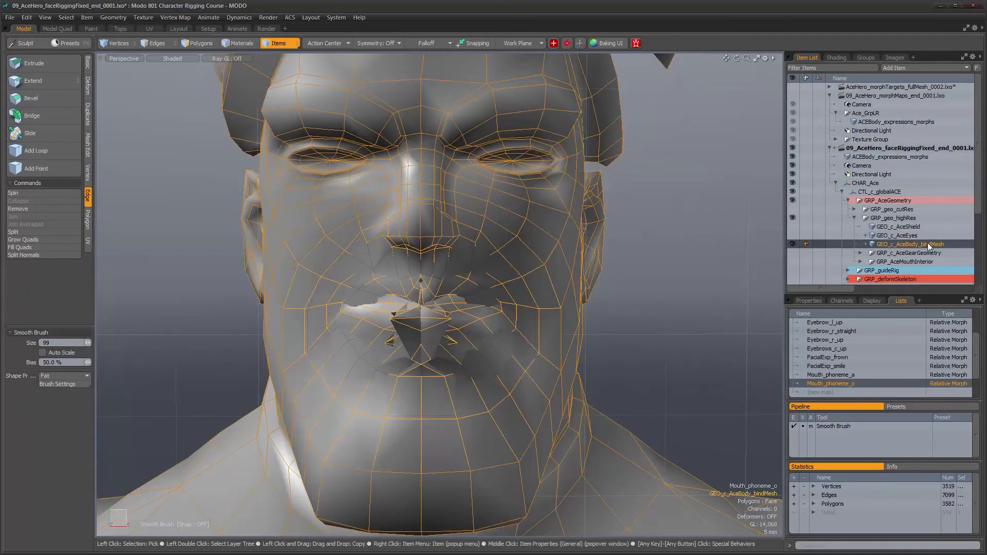
click(842, 375)
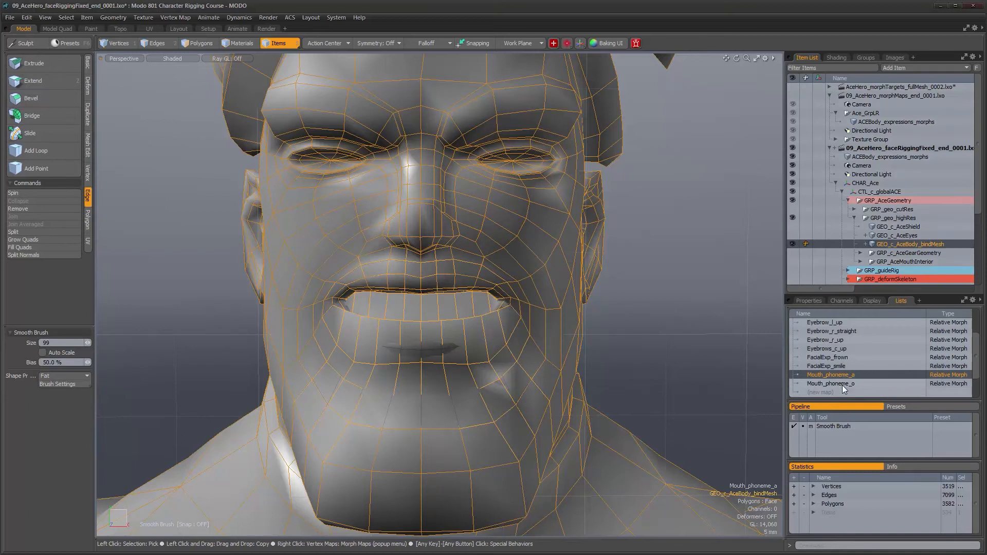
click(842, 383)
shift+click(840, 376)
right_click(840, 386)
click(841, 389)
click(732, 122)
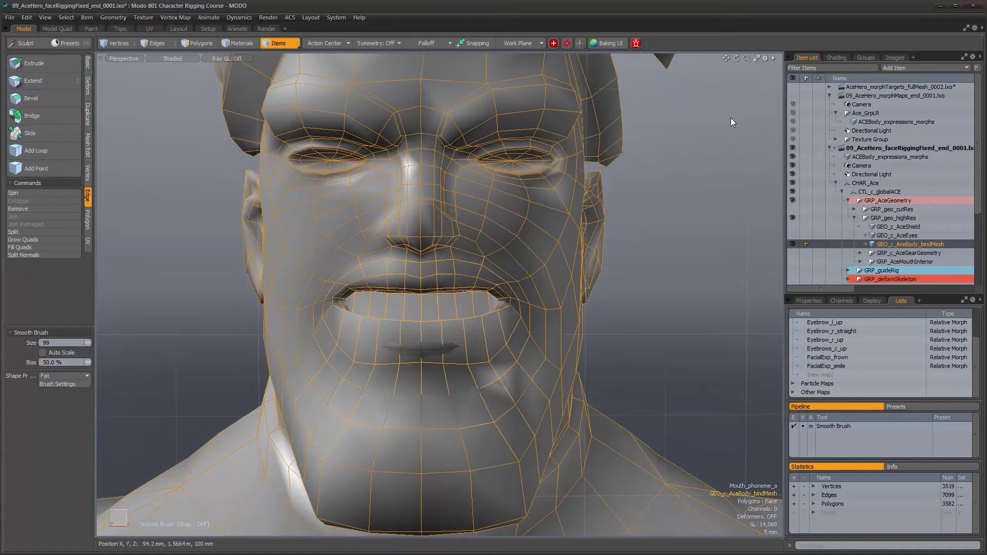
alt+drag(650, 339, 688, 335)
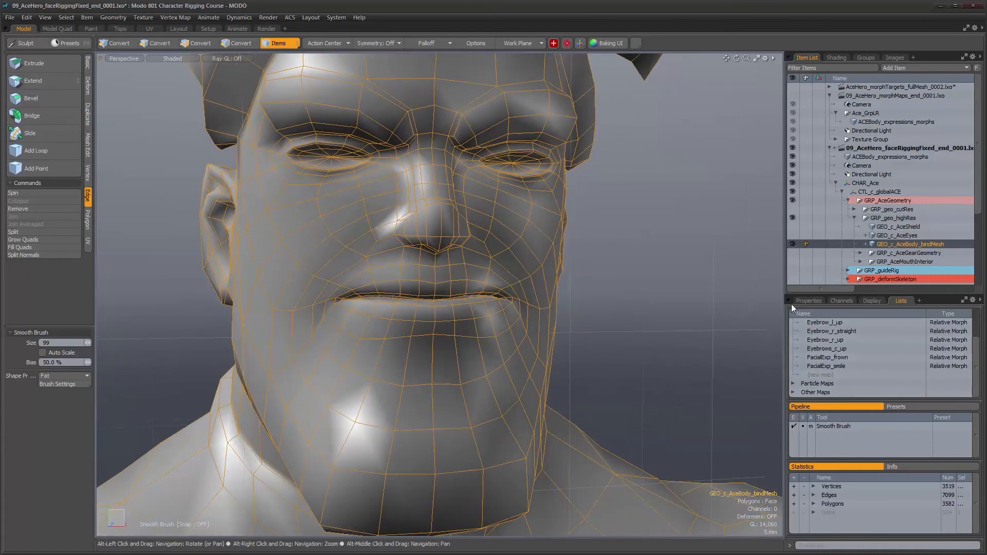
alt+drag(574, 289, 557, 286)
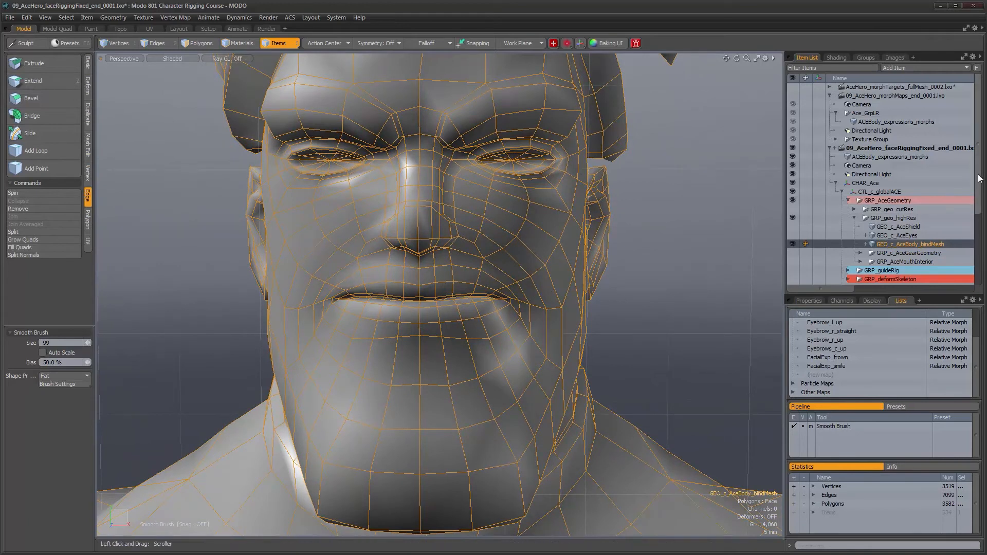
Step: Examine Mouth_phoneme_o on the face-rigging scene's ACEBody_expressions_morphs by briefly hiding GEO_c_AceBody_bindMesh
click(924, 122)
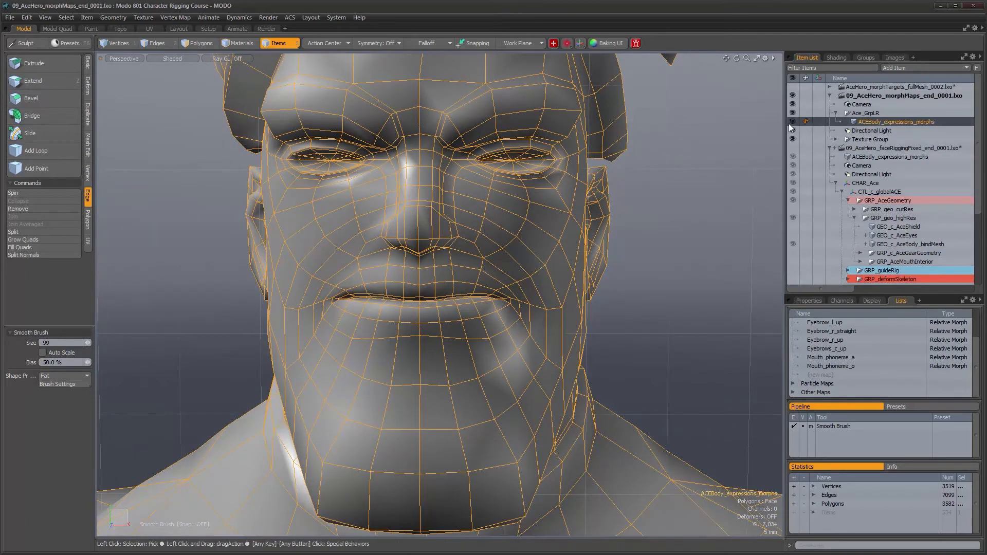
click(830, 95)
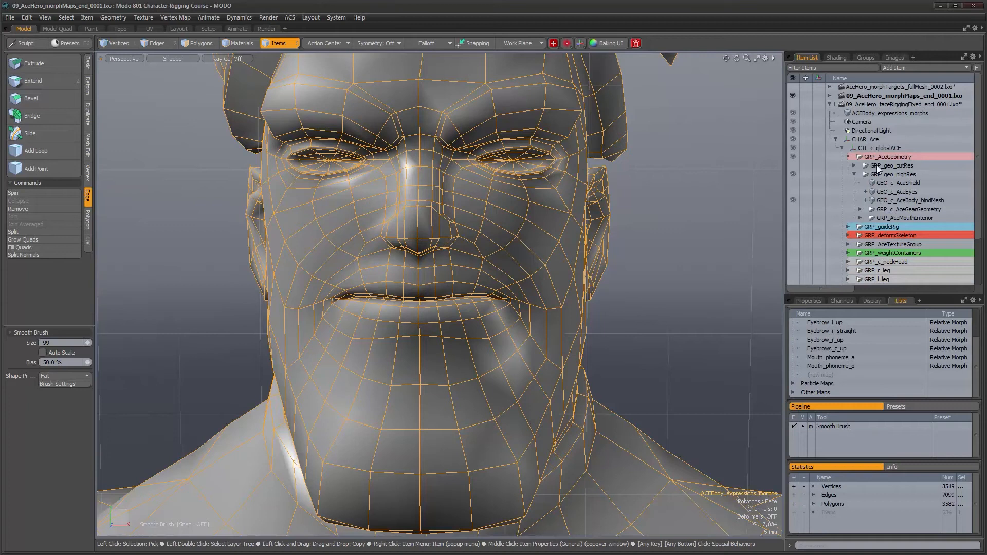
click(869, 115)
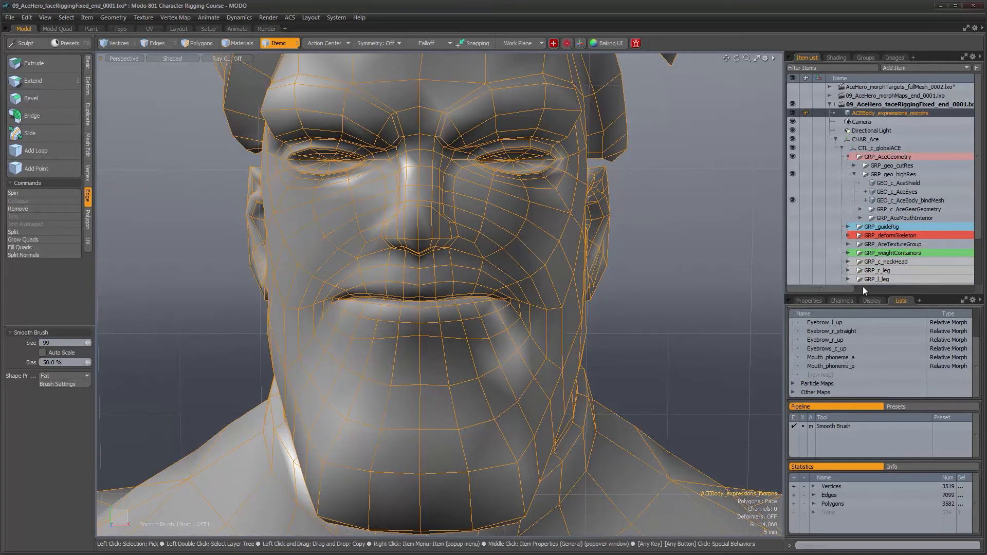
click(845, 368)
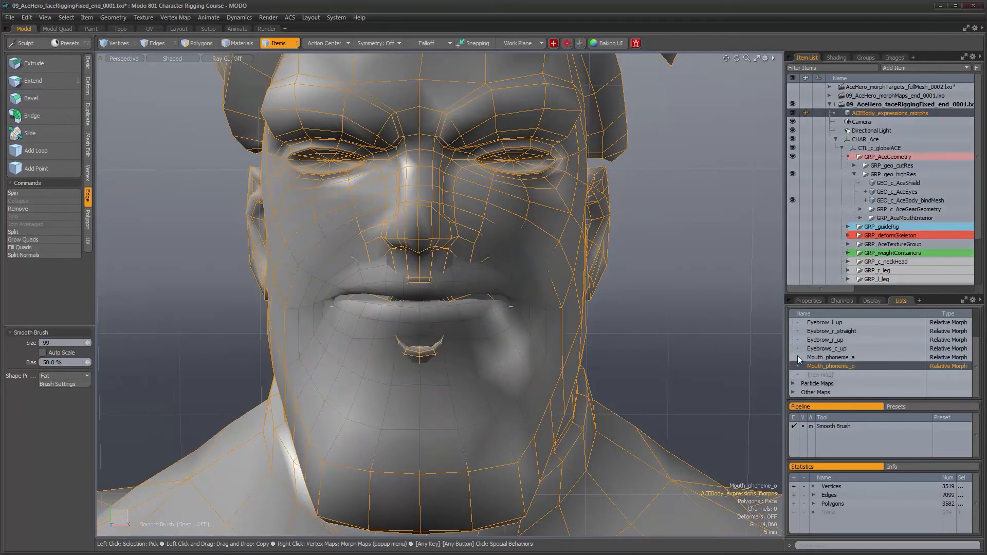
click(792, 200)
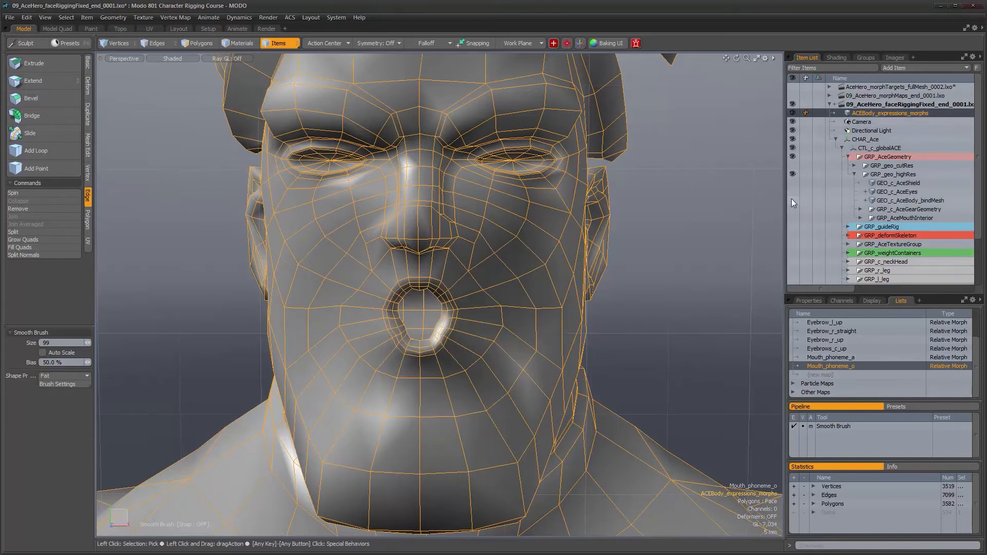
click(792, 200)
Step: Copy the source morph's name and create a relative morph map called Mouth_phoneme_o on GEO_c_AceBody_bindMesh
double_click(832, 368)
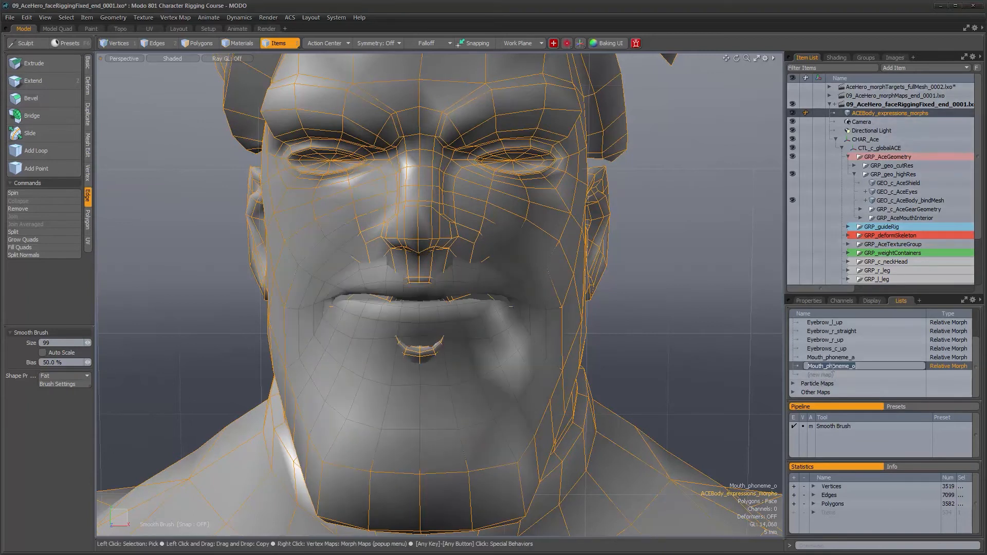
click(918, 202)
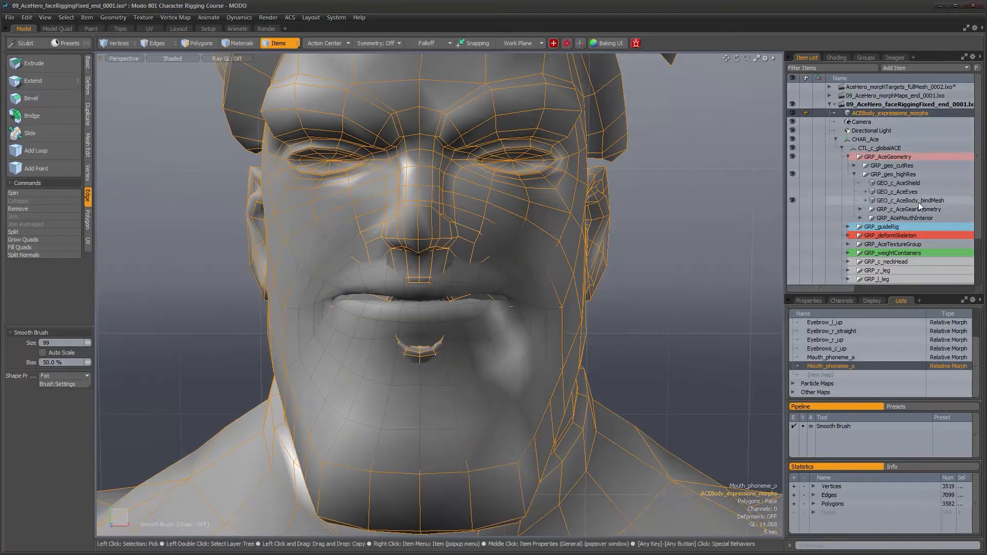
click(918, 202)
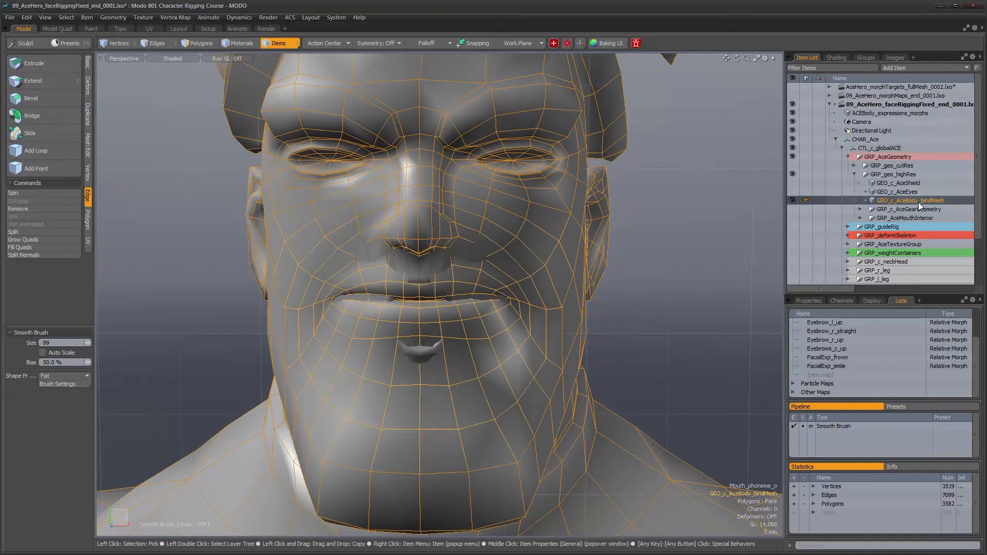
click(825, 375)
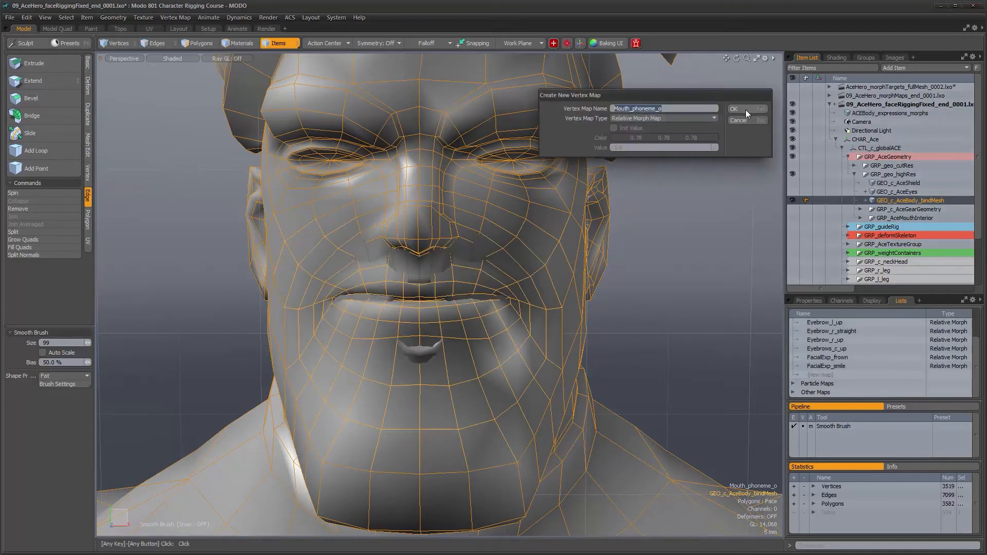
click(746, 109)
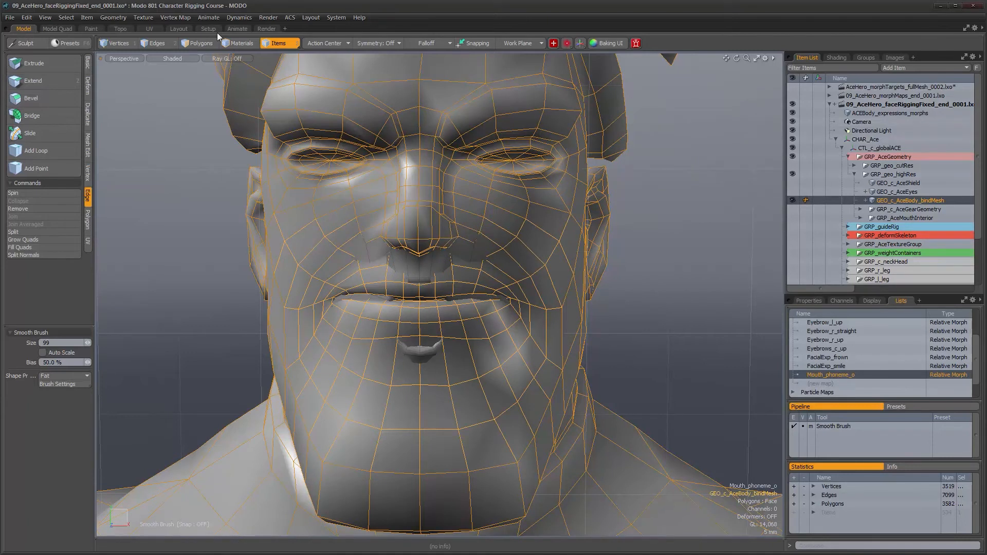
Step: Try transferring the Mouth_phoneme_o relative morph map to GEO_c_AceBody_bindMesh with adjusted sampling settings, and inspect the mouth
click(173, 20)
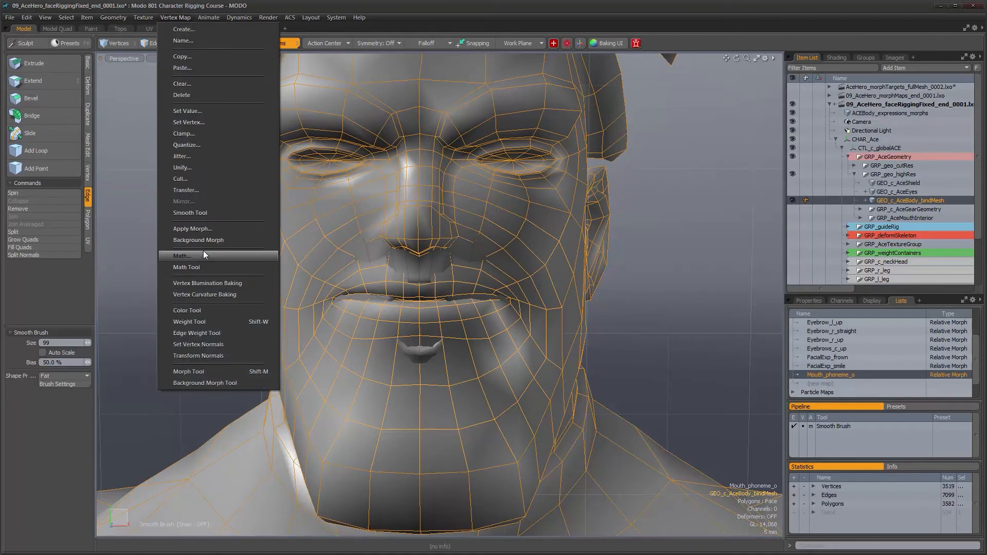
click(218, 190)
click(679, 103)
click(679, 103)
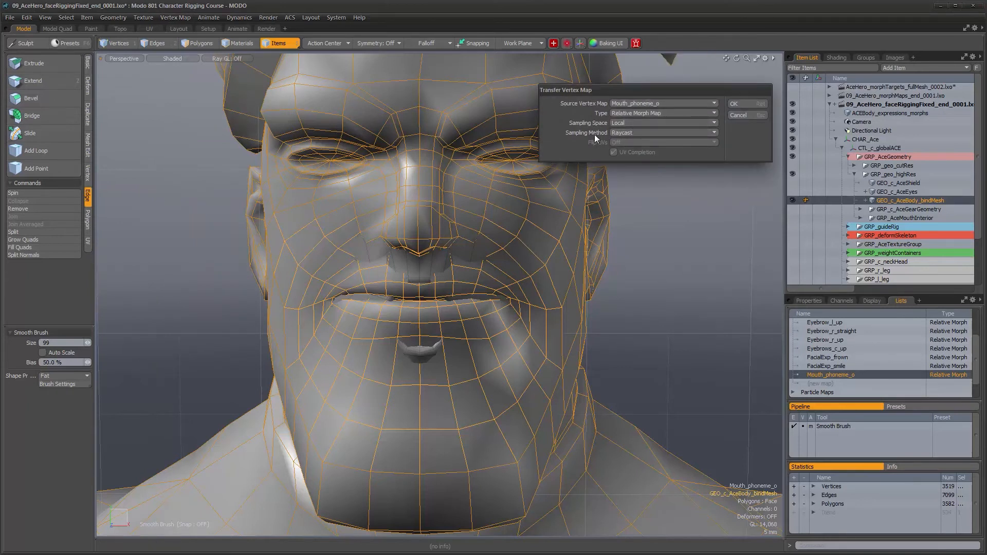
click(627, 125)
click(622, 126)
click(649, 135)
click(651, 143)
click(752, 104)
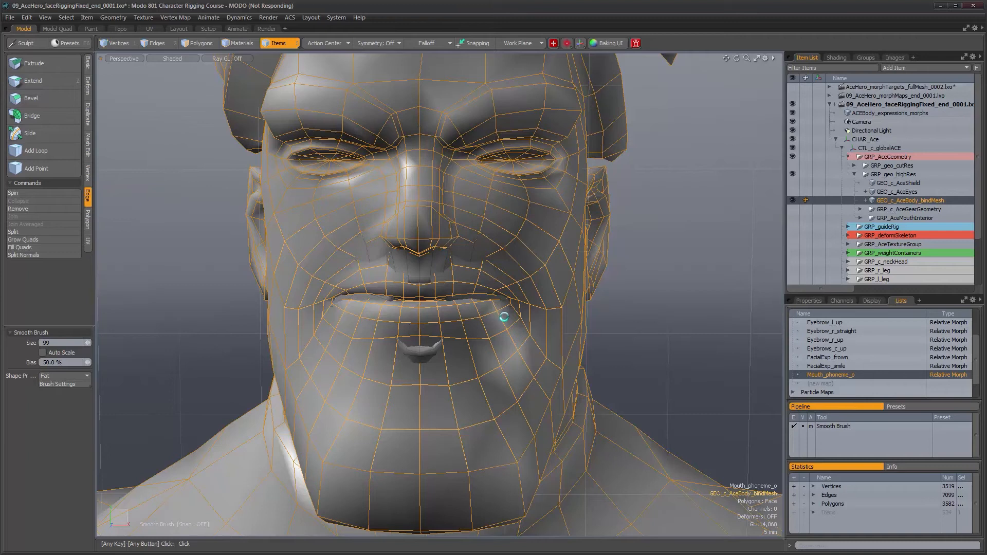
alt+drag(479, 320, 461, 329)
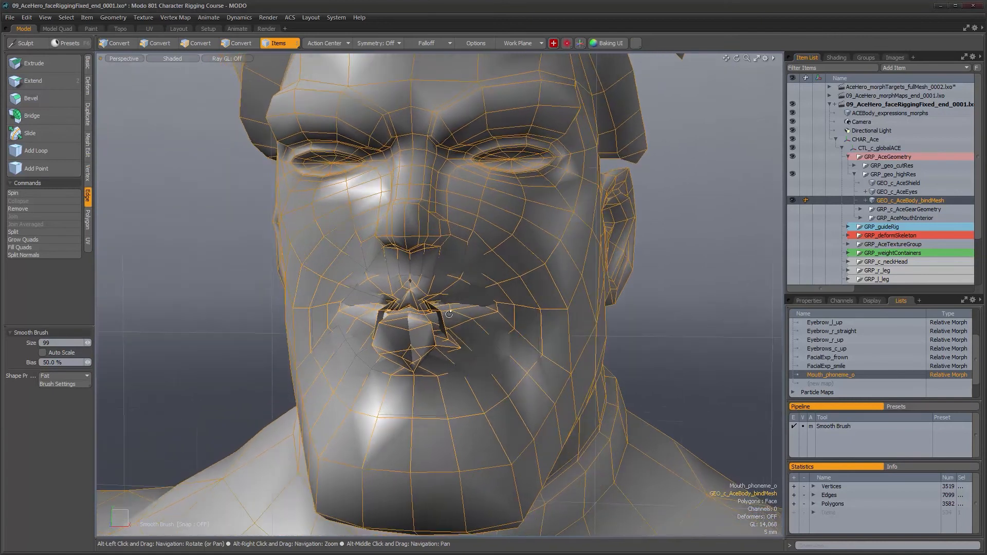
Step: Delete the transferred Mouth_phoneme_o morph map from GEO_c_AceBody_bindMesh
right_click(836, 376)
click(836, 376)
click(726, 122)
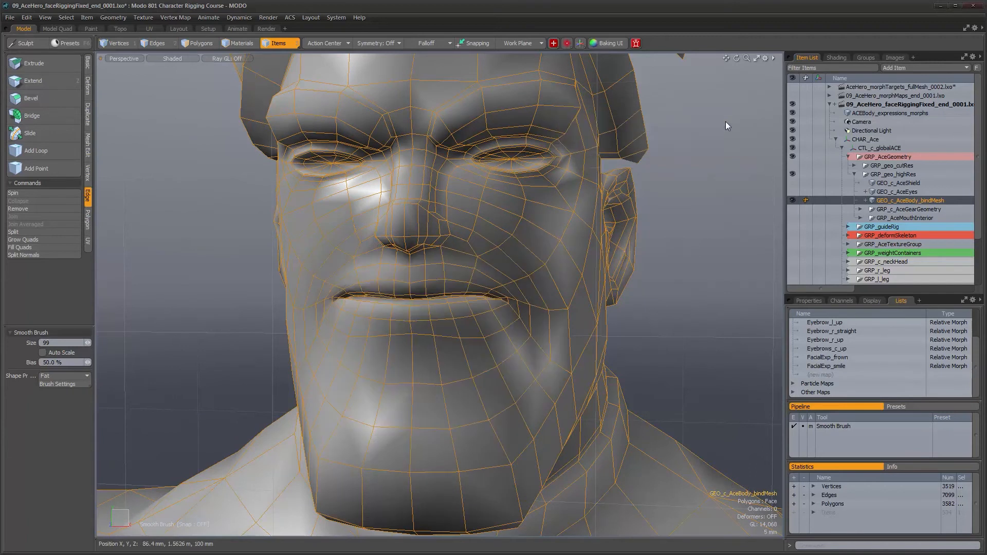
alt+drag(596, 280, 485, 301)
scroll(564, 268, down, 2)
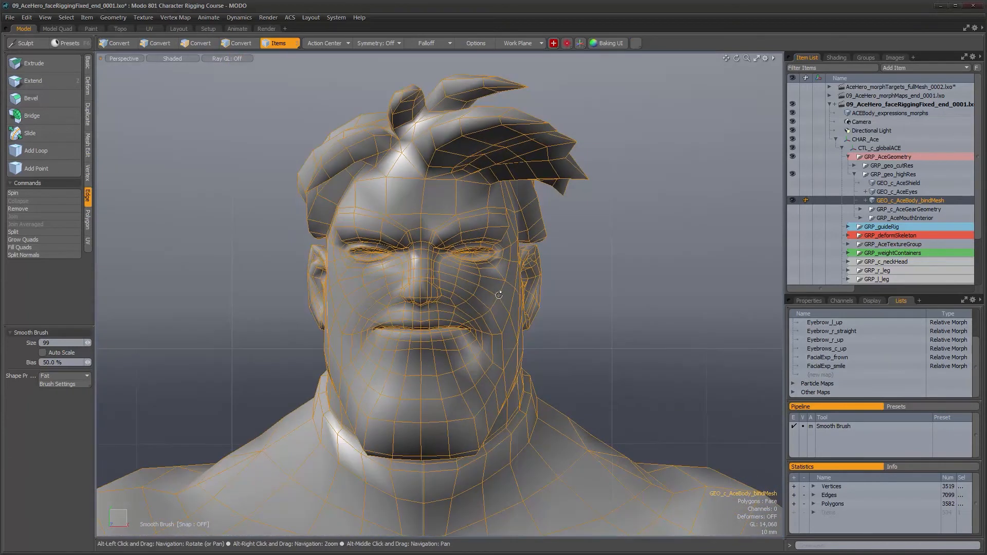
click(874, 113)
alt+drag(575, 297, 602, 293)
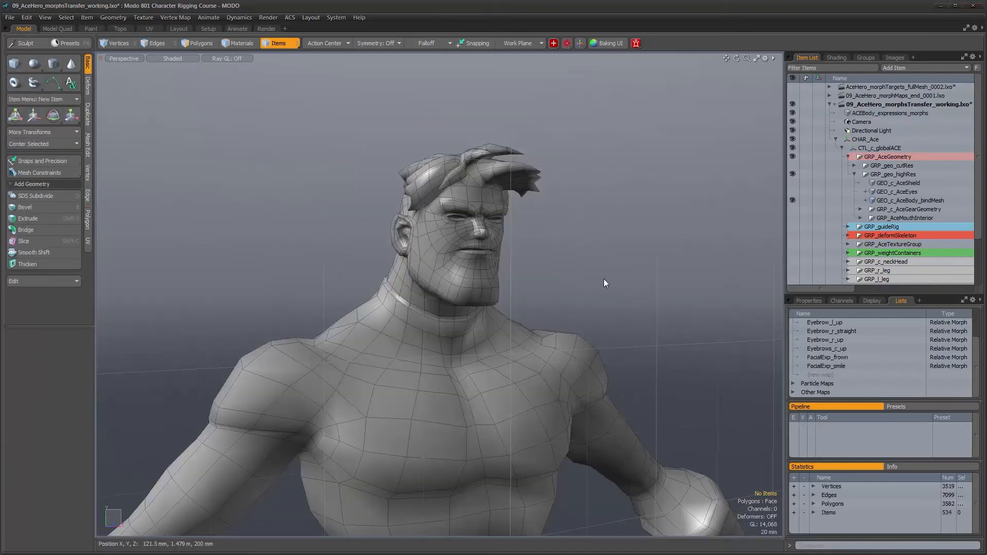
alt+drag(615, 224, 476, 276)
ctrl+alt+drag(476, 276, 547, 250)
ctrl+alt+drag(546, 250, 569, 261)
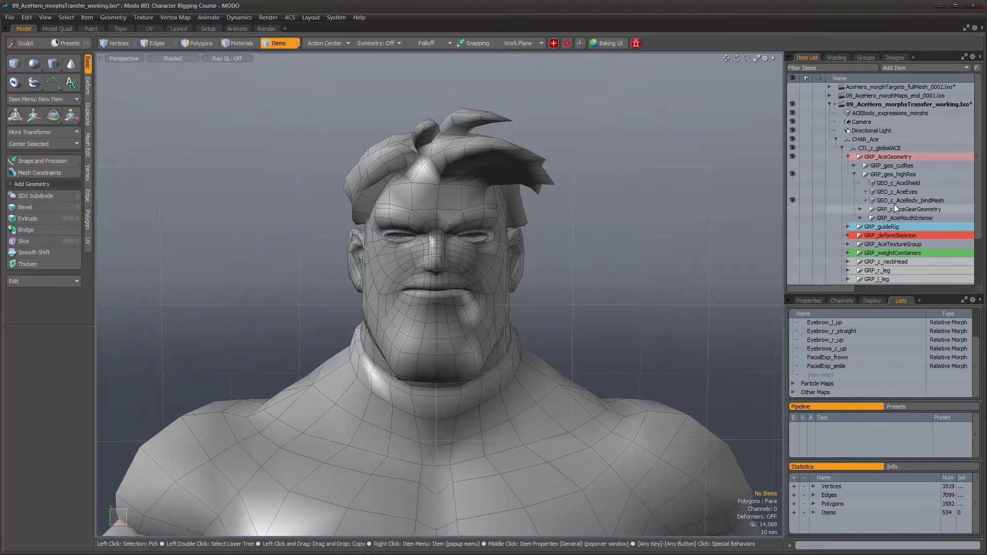
click(908, 202)
alt+drag(570, 272, 545, 277)
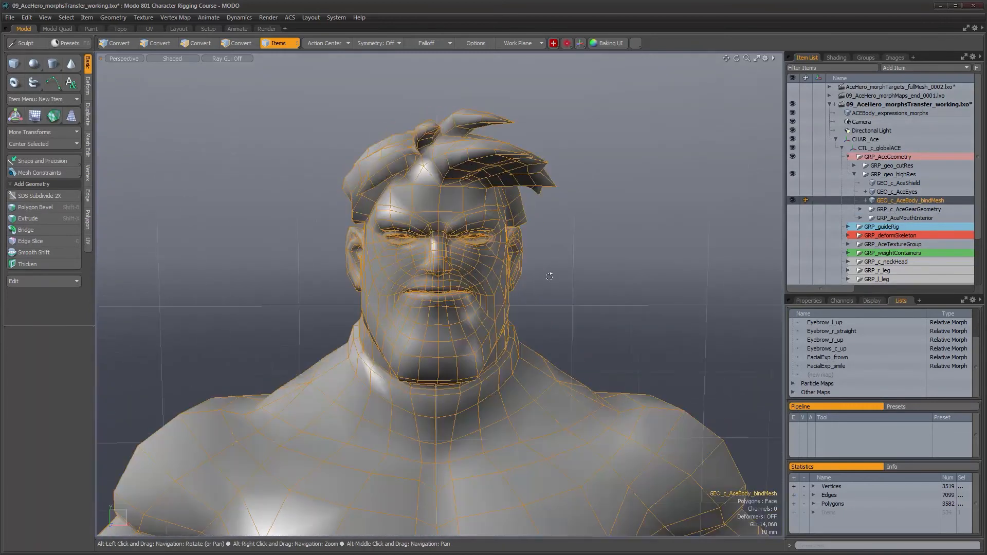
Step: Create a Mouth_phoneme_o relative morph map on GEO_c_AceBody_bindMesh, using the name from ACEBody_expressions_morphs
click(881, 115)
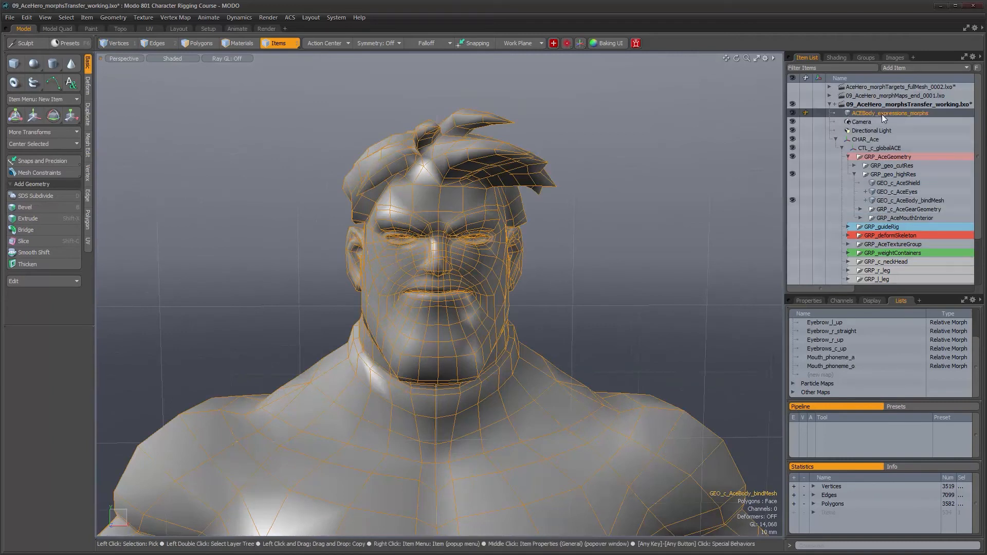
click(843, 358)
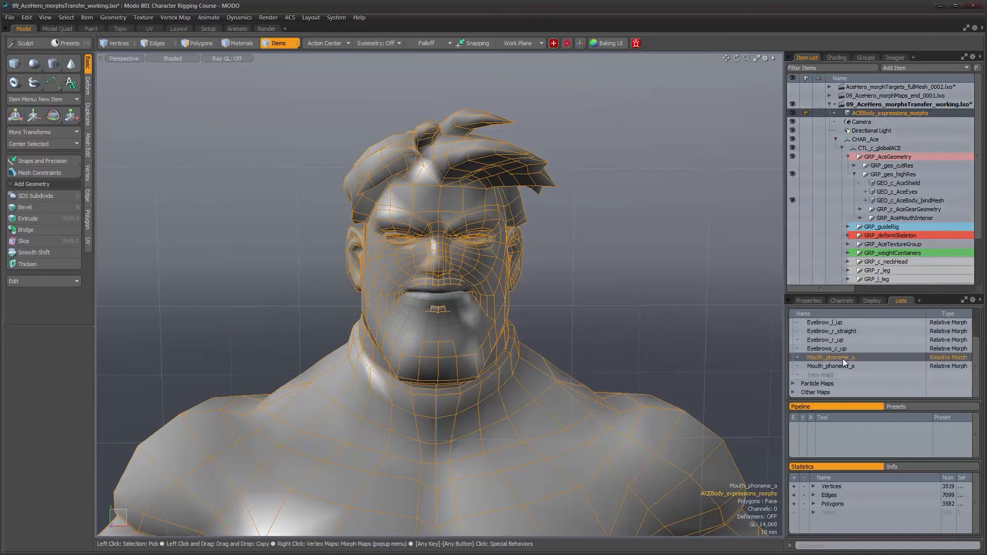
click(841, 365)
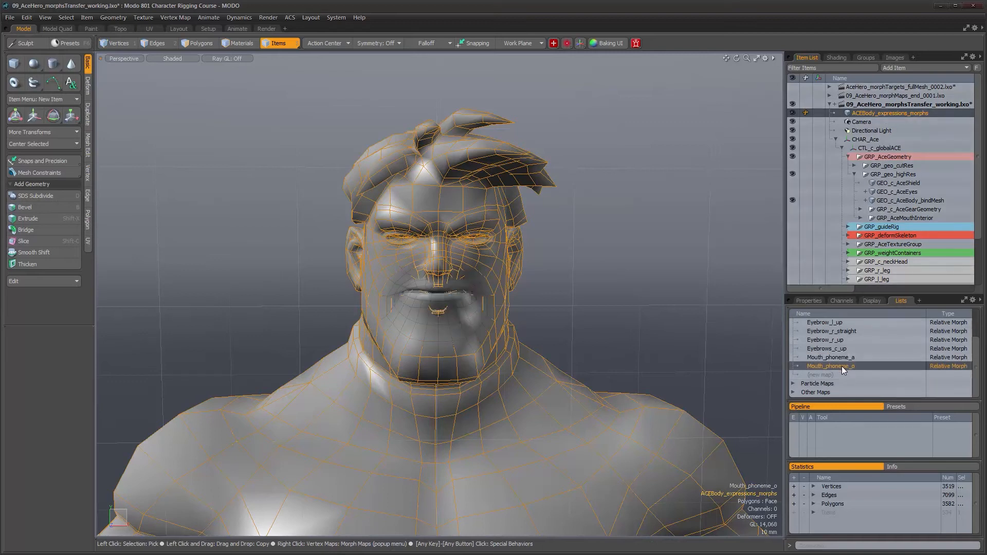
double_click(842, 366)
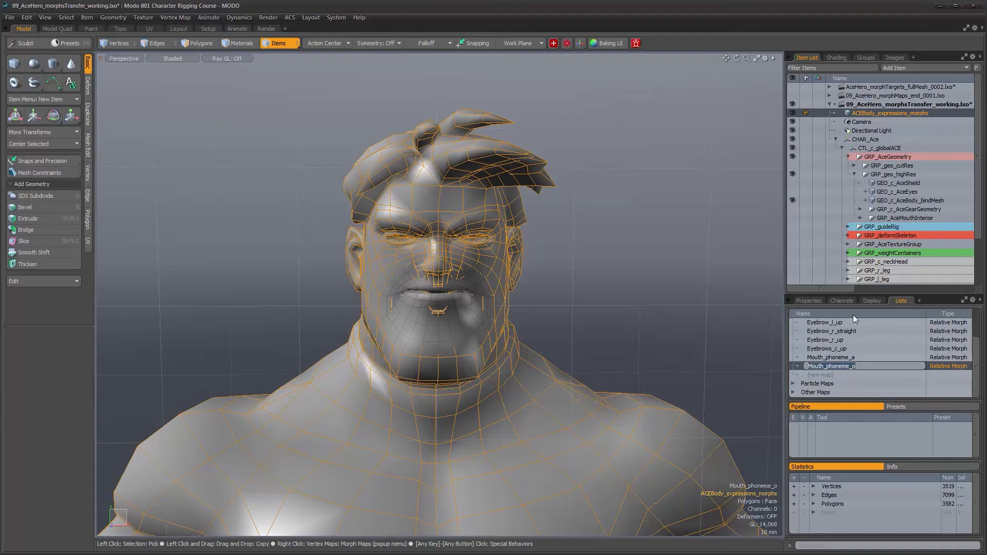
click(895, 201)
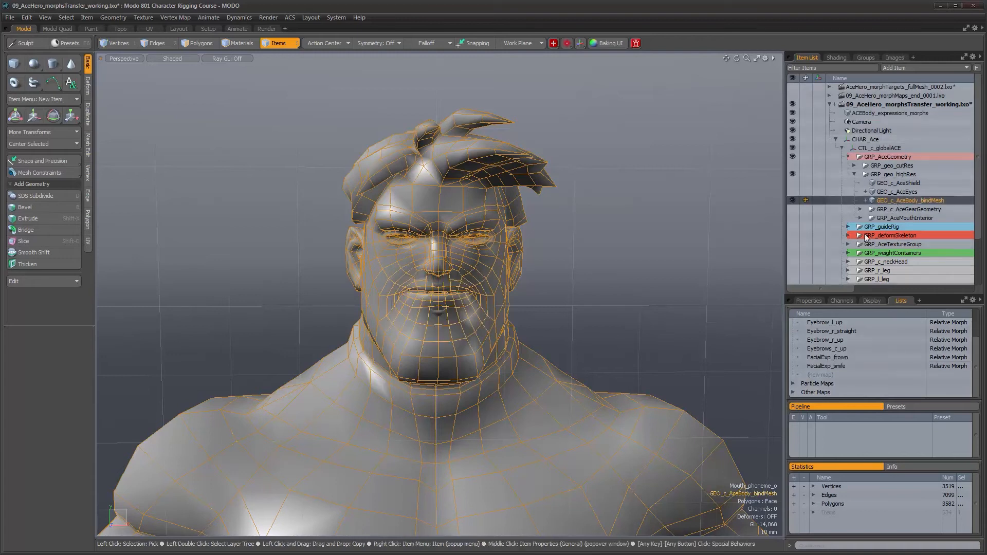
click(823, 375)
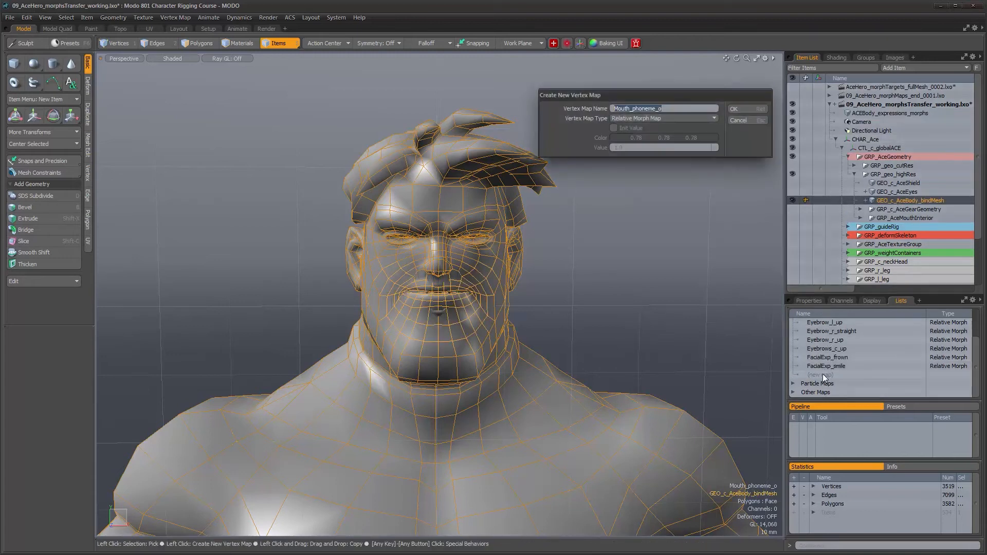
click(757, 108)
alt+drag(583, 317, 567, 254)
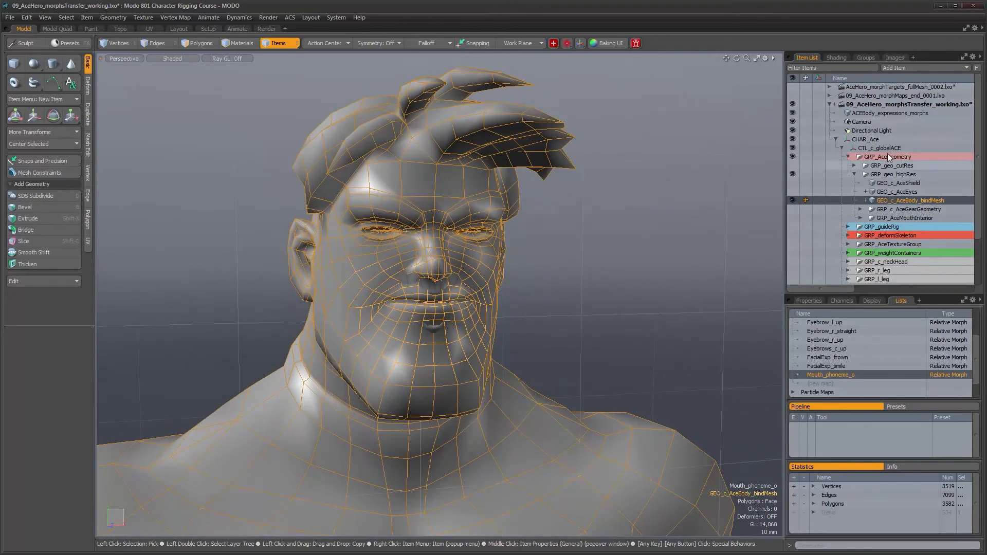
Step: Select ACEBody_expressions_morphs and examine its Mouth_phoneme_o mouth shape from the front and at an angle
click(884, 115)
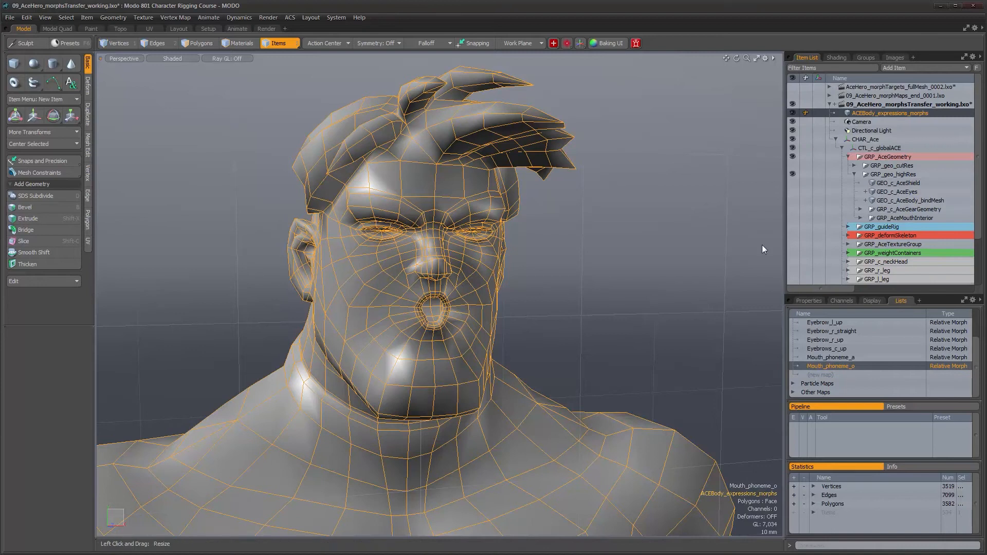
alt+drag(434, 331, 392, 327)
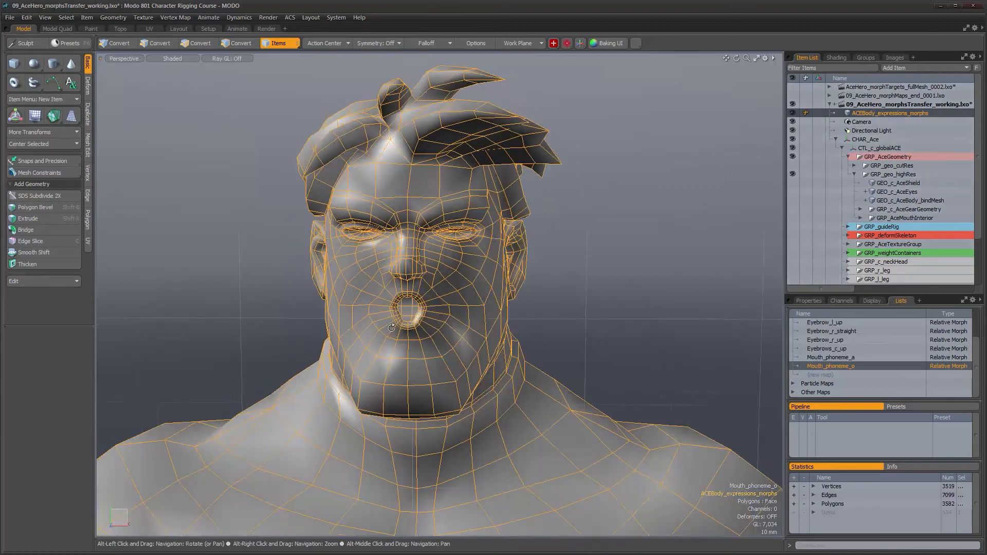
alt+right_drag(392, 328, 432, 329)
alt+middle_drag(432, 329, 455, 406)
alt+drag(455, 406, 457, 386)
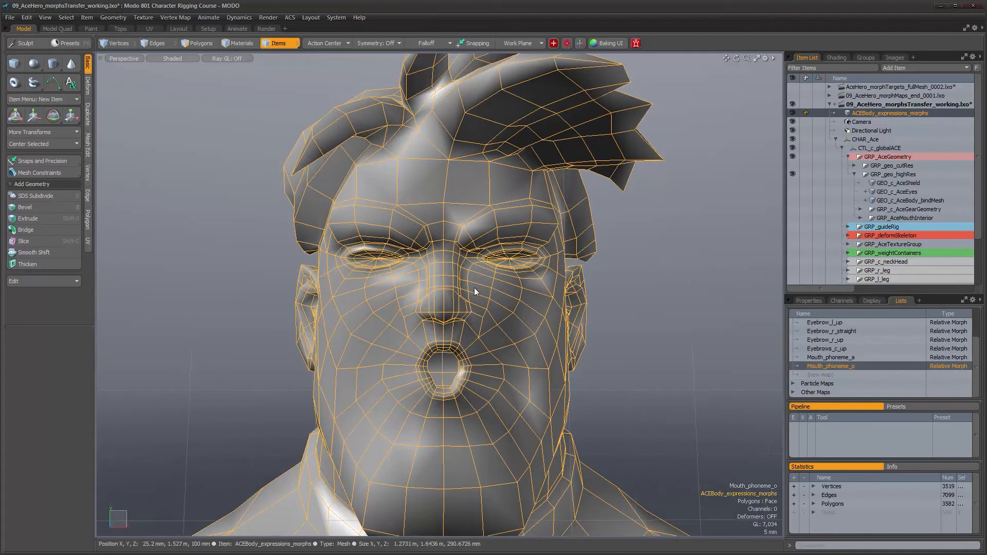
alt+drag(512, 386, 497, 343)
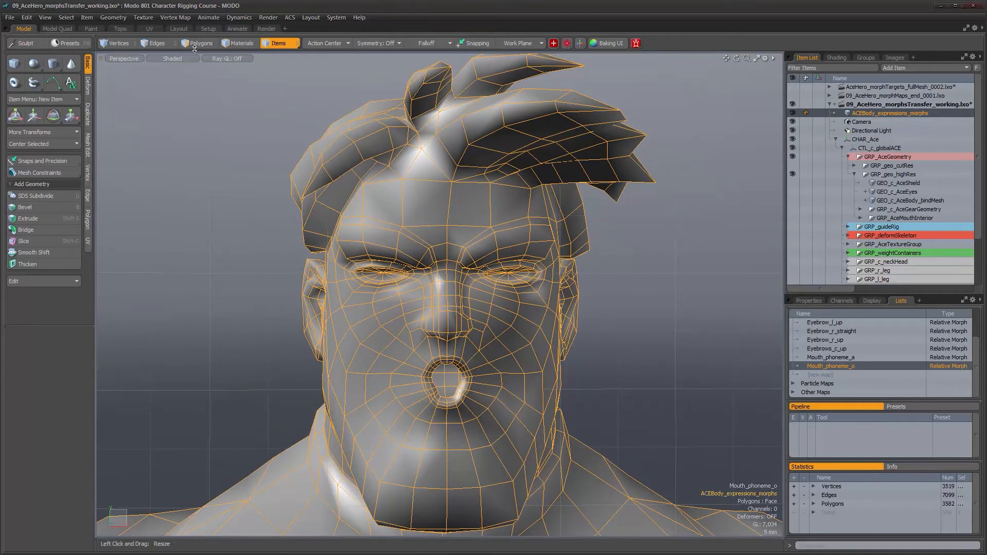
Step: Switch to the Setup layout, compare the mouth with deformers disabled and re-enabled, and return to the Model layout
click(211, 30)
alt+drag(415, 248, 530, 328)
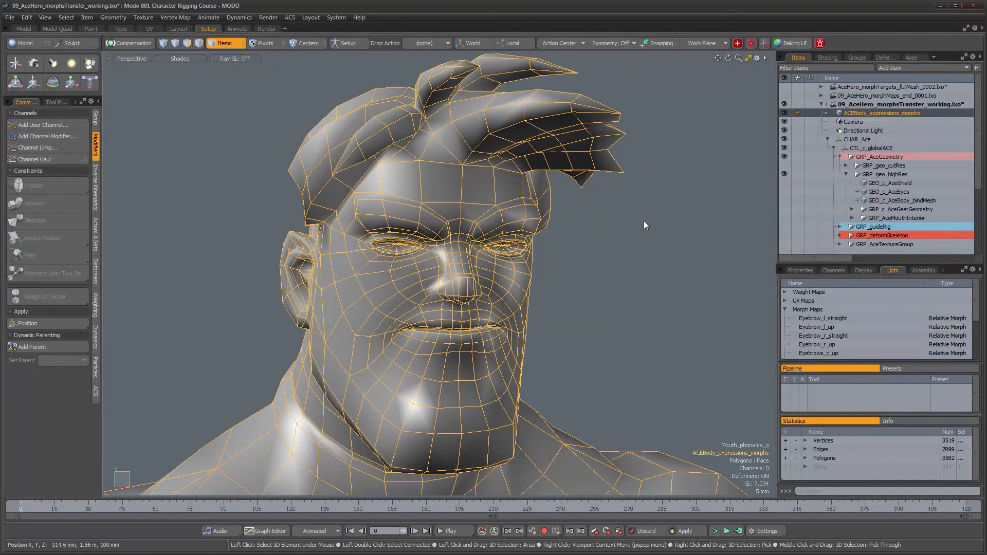
key(o)
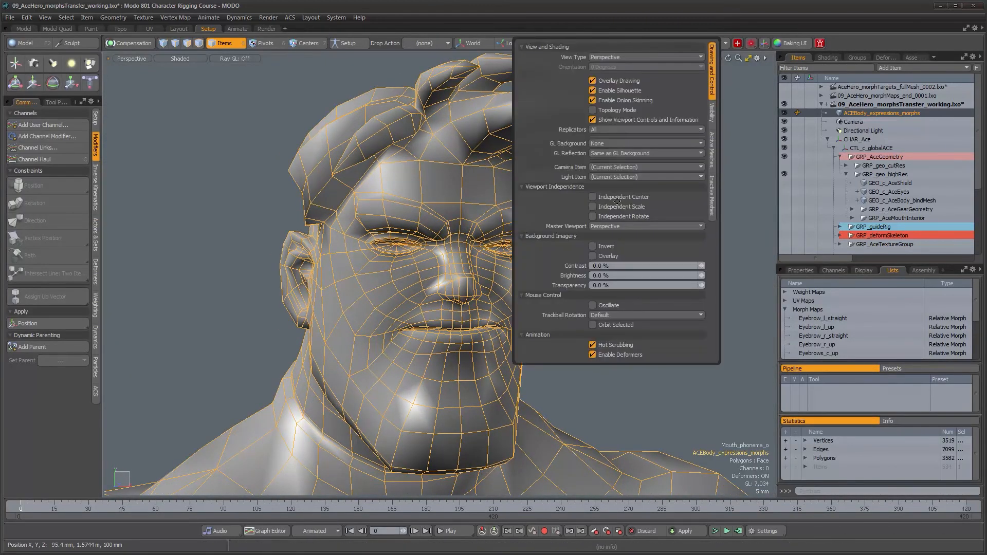
click(593, 355)
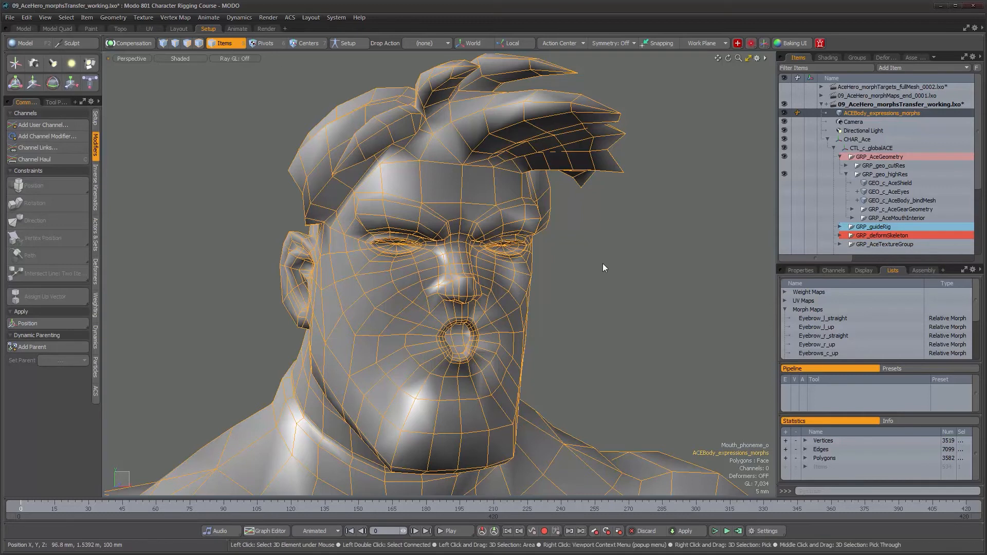
key(o)
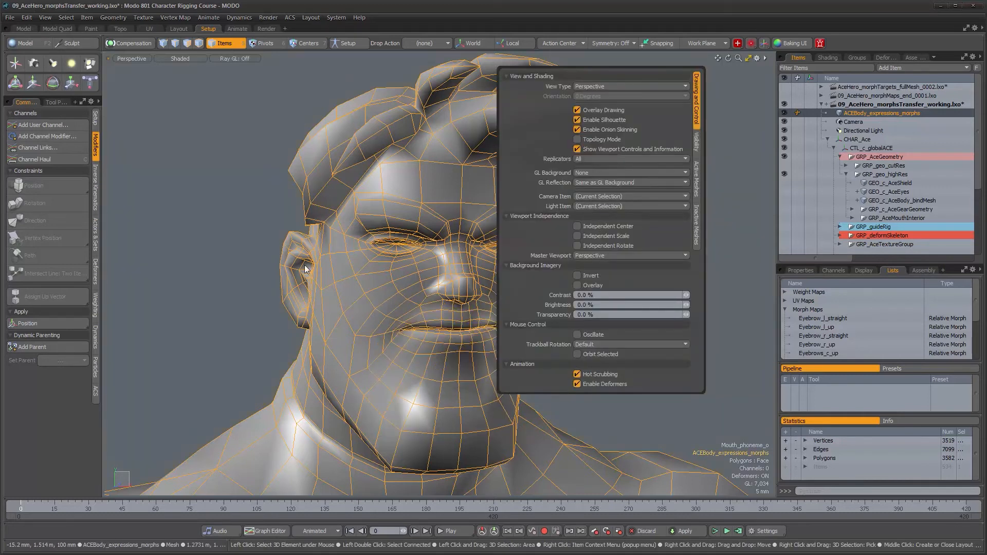
click(26, 30)
alt+drag(349, 271, 300, 266)
alt+drag(480, 324, 482, 326)
scroll(482, 326, up, 2)
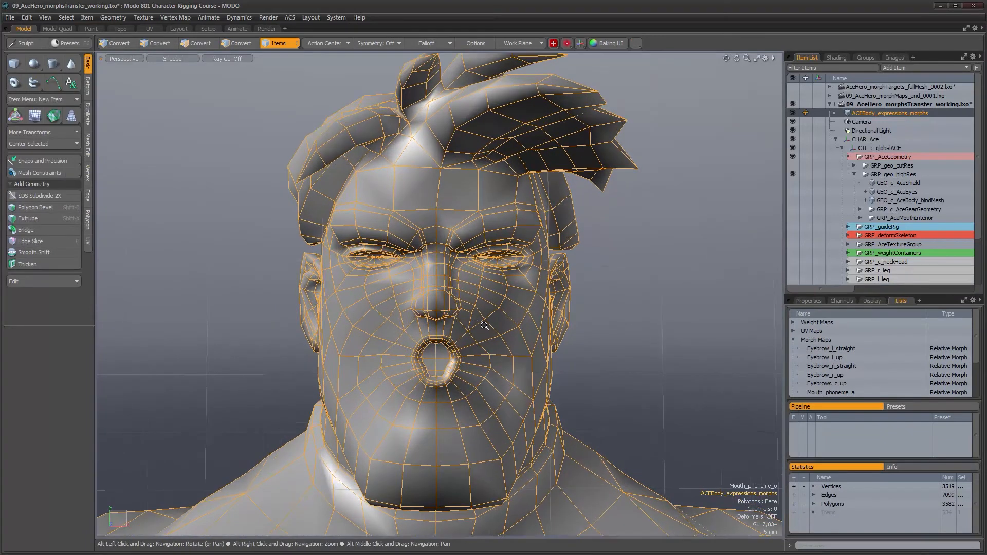
Step: Make GEO_c_AceBody_bindMesh visible, keep GRP_c_AceGearGeometry hidden, and select GEO_c_AceBody_bindMesh
click(900, 208)
click(791, 209)
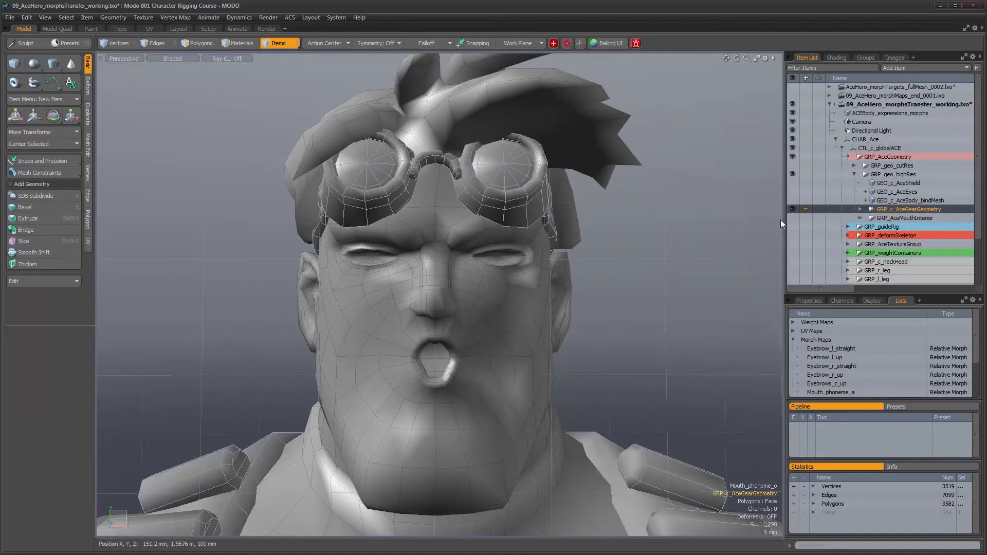
click(792, 208)
click(792, 201)
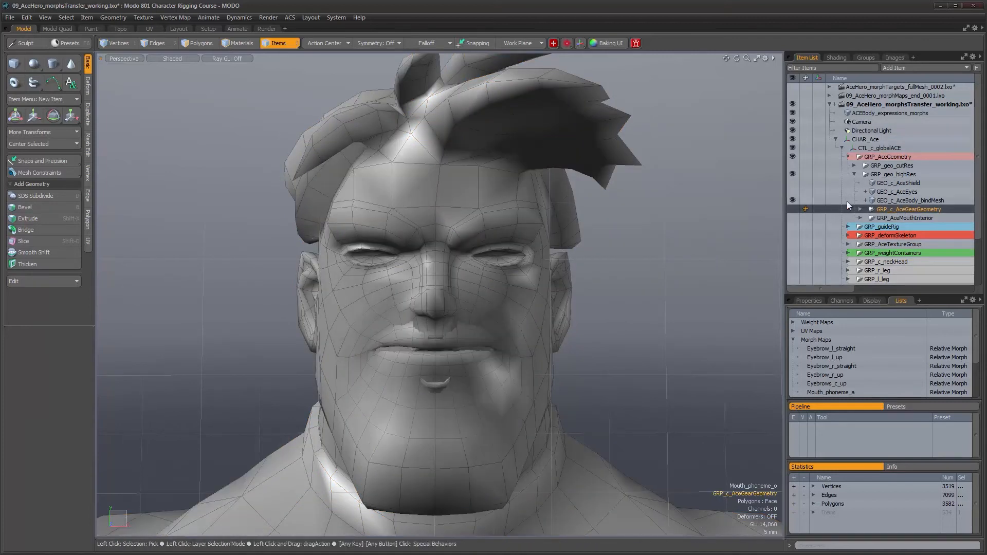
click(911, 200)
scroll(857, 336, down, 3)
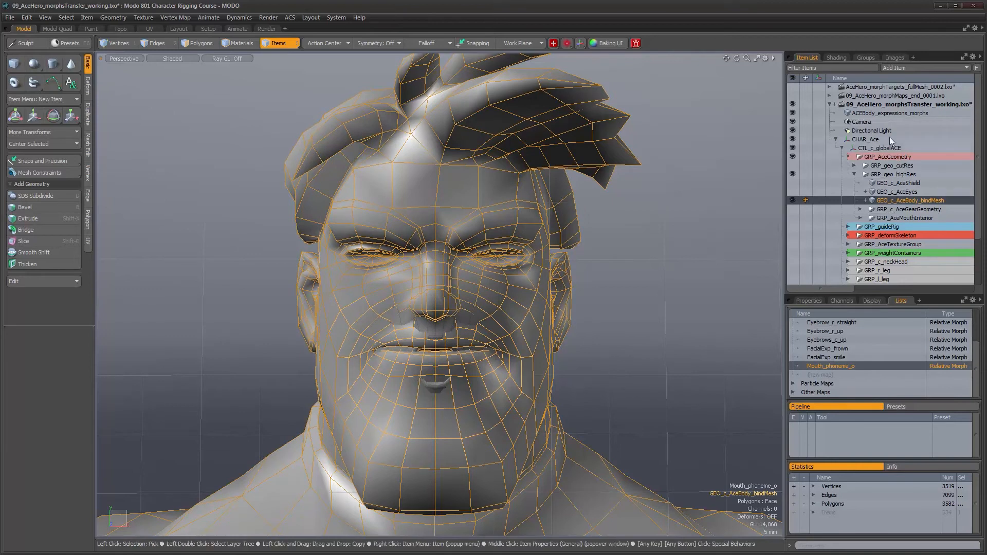
Step: Add ACEBody_expressions_morphs to the selection, apply Background Morph with the Last Selected source mesh, and hide ACEBody_expressions_morphs
ctrl+click(884, 113)
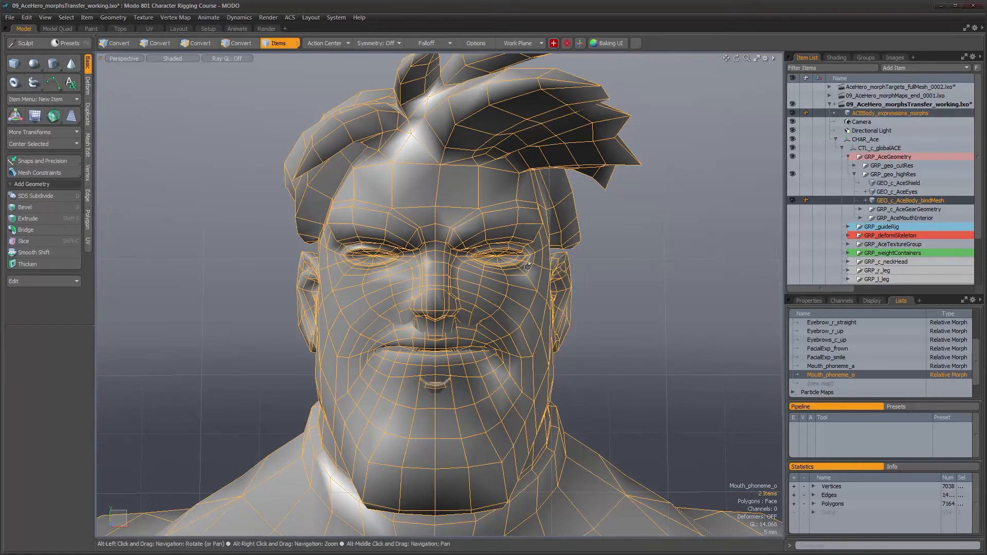
alt+drag(560, 169, 583, 178)
click(163, 15)
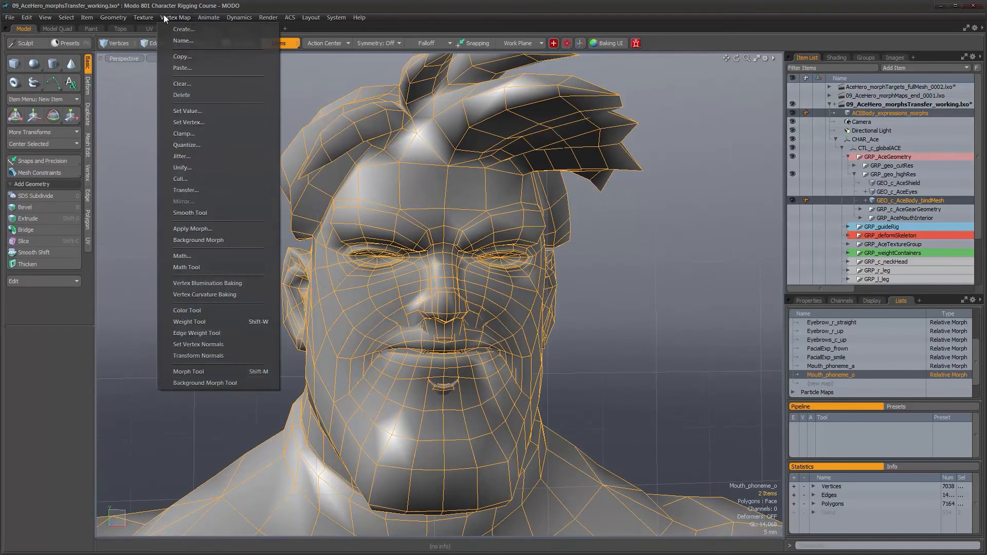
click(191, 240)
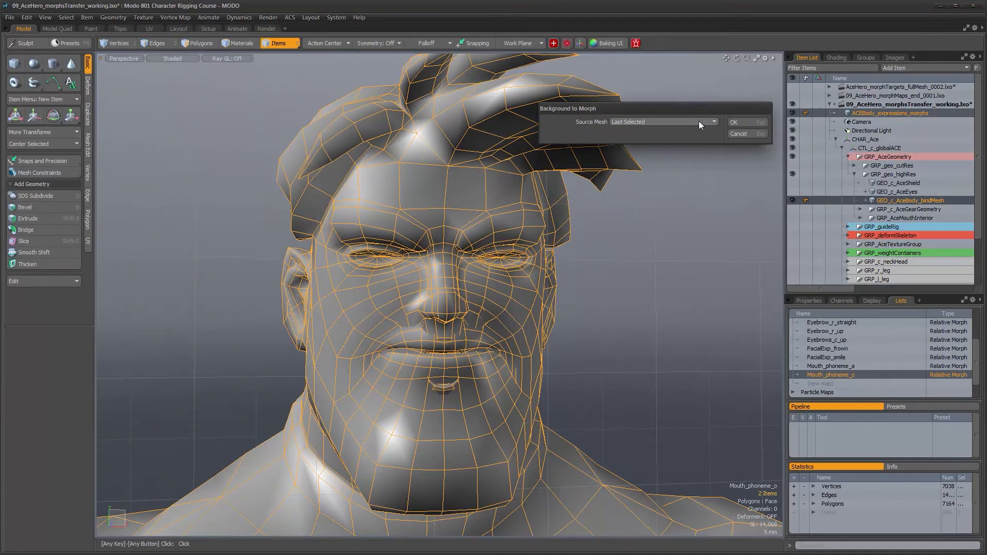
click(754, 123)
alt+drag(496, 291, 510, 311)
click(792, 113)
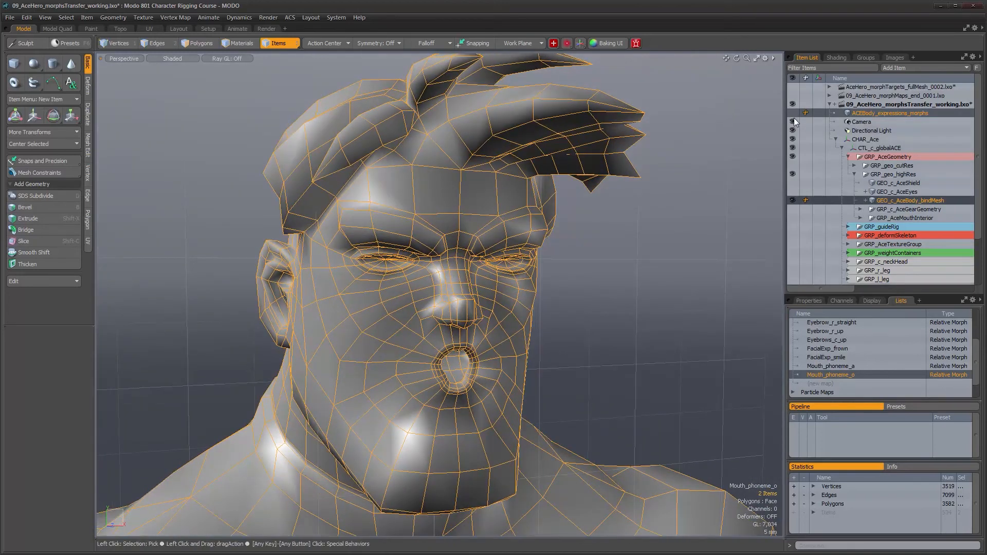
Step: Toggle the Mouth_phoneme_o morph map and examine the mouth deformation on GEO_c_AceBody_bindMesh from several angles
click(816, 377)
click(815, 377)
click(815, 378)
click(816, 378)
alt+drag(627, 362, 573, 353)
alt+right_drag(573, 354, 547, 329)
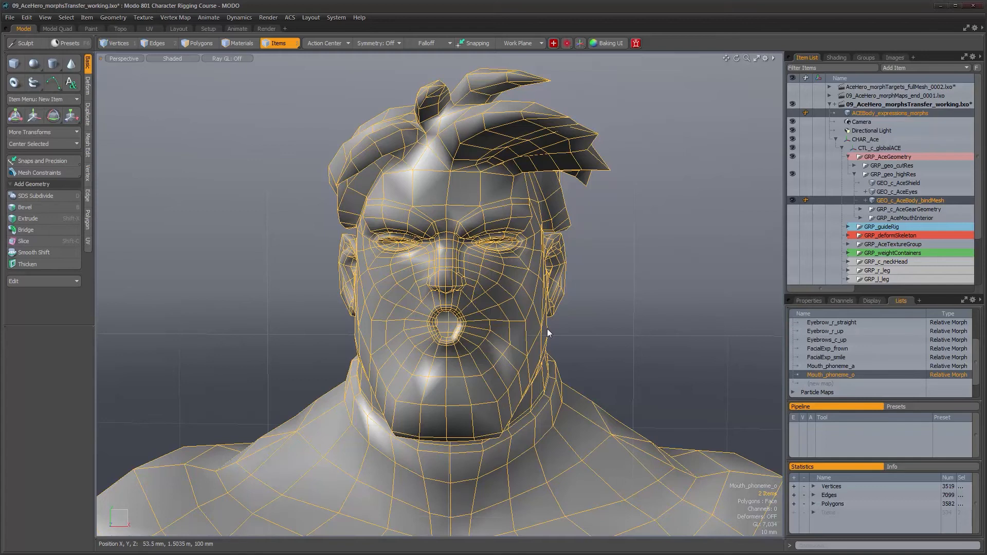
alt+drag(467, 263, 462, 271)
alt+right_drag(462, 271, 538, 299)
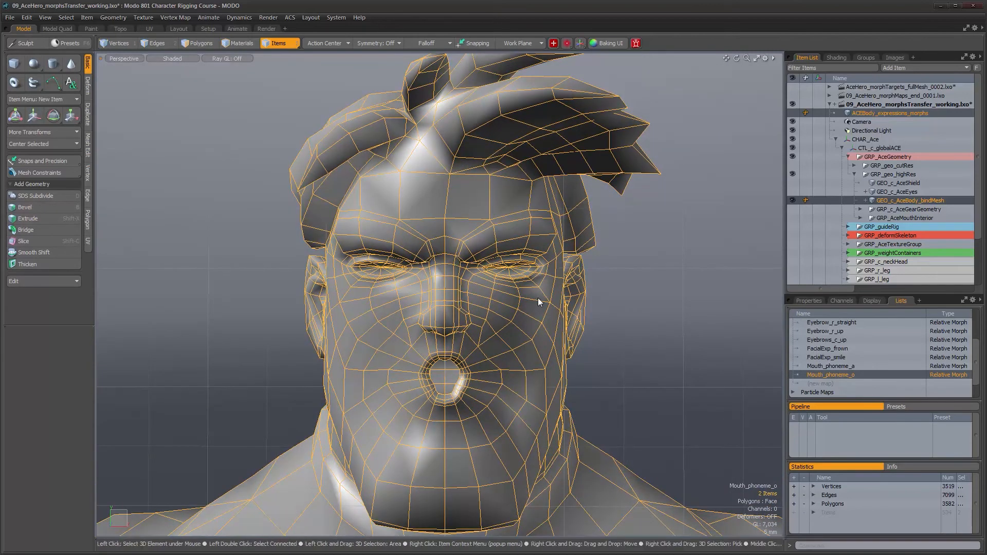
mouse_move(538, 298)
alt+mouse_down()
mouse_move(553, 319)
mouse_move(546, 327)
mouse_move(532, 324)
mouse_move(540, 306)
alt+mouse_up()
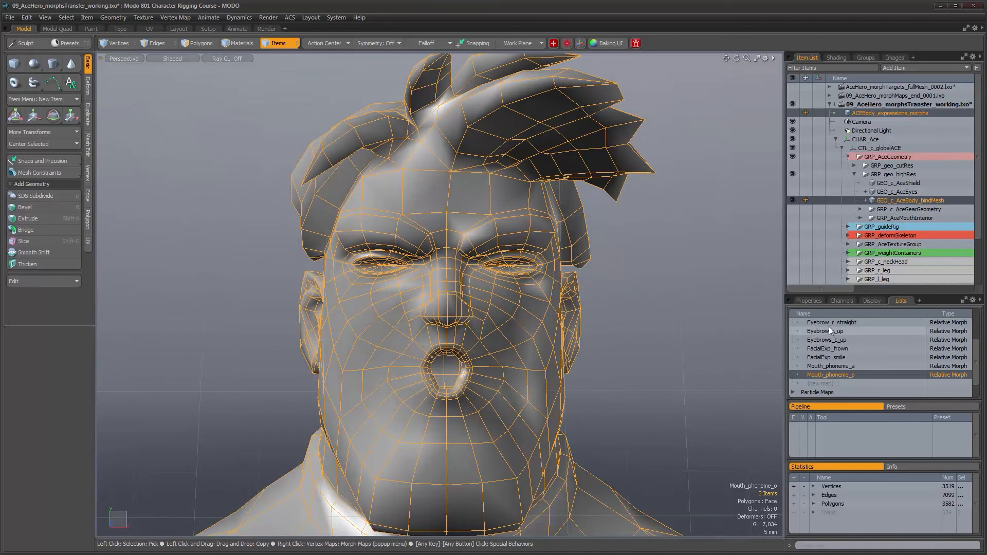
scroll(925, 368, up, 2)
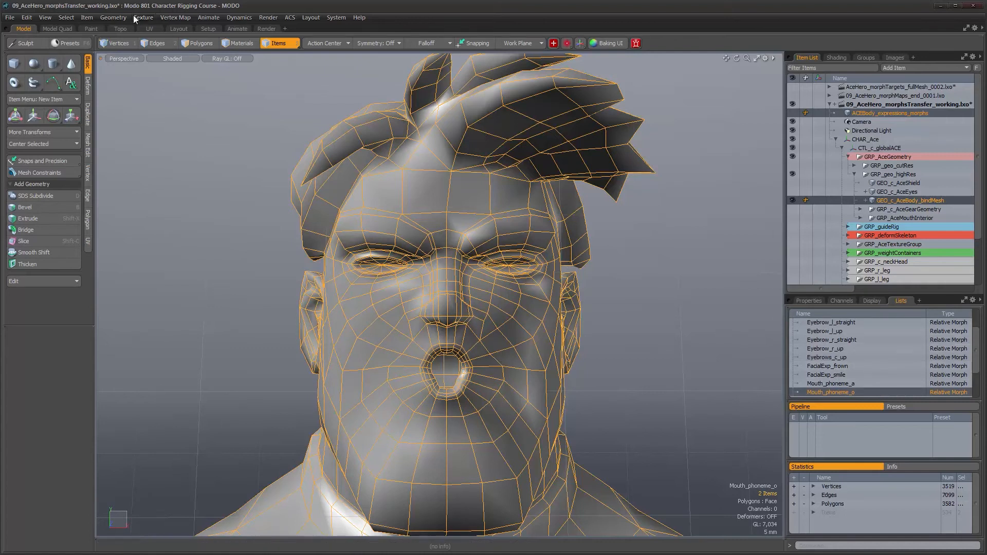
click(176, 18)
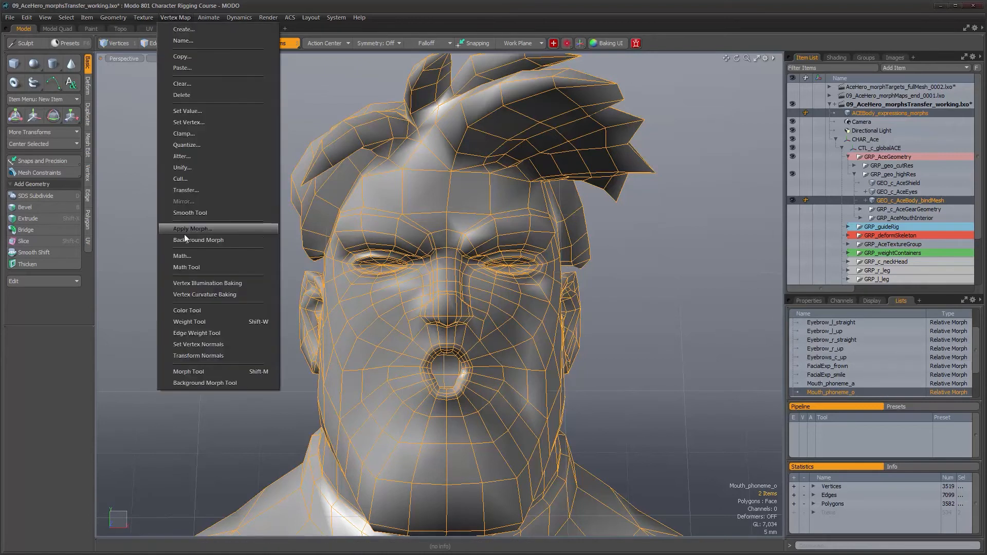
click(337, 3)
click(175, 17)
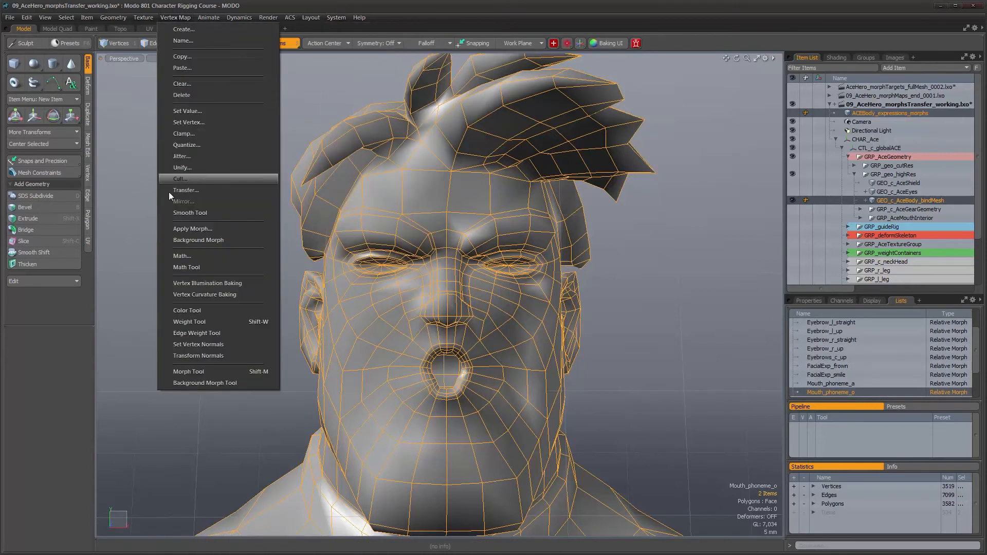
click(354, 8)
alt+drag(520, 247, 525, 249)
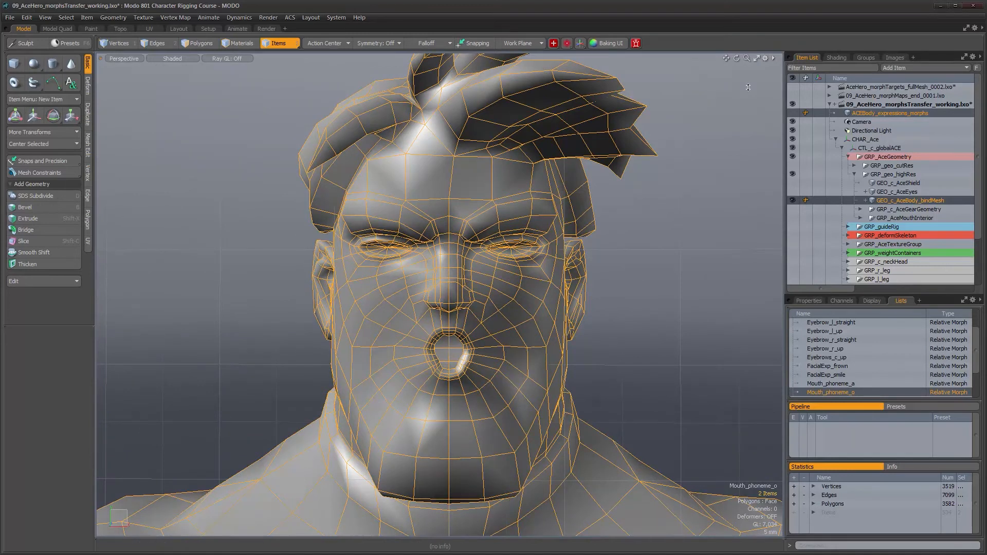
click(169, 19)
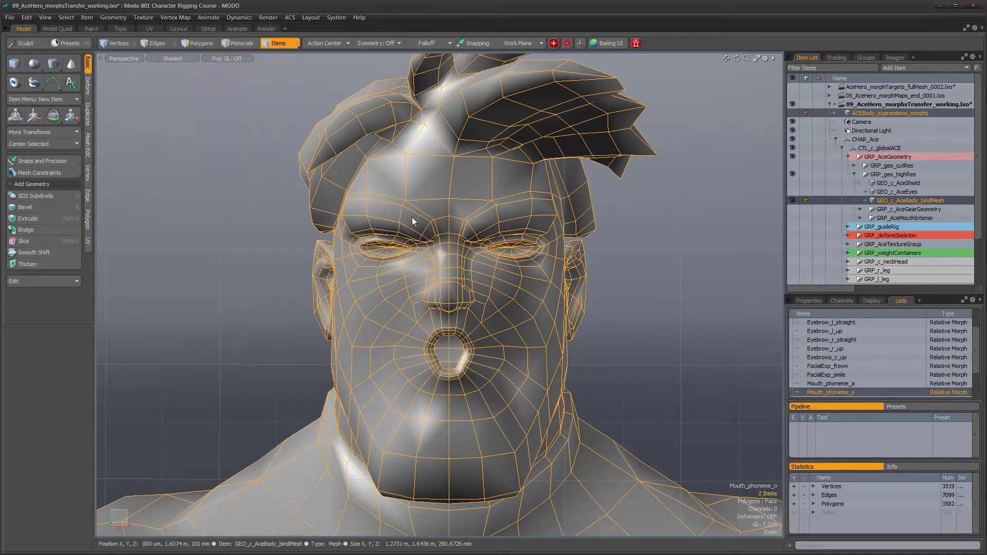
alt+drag(500, 285, 497, 276)
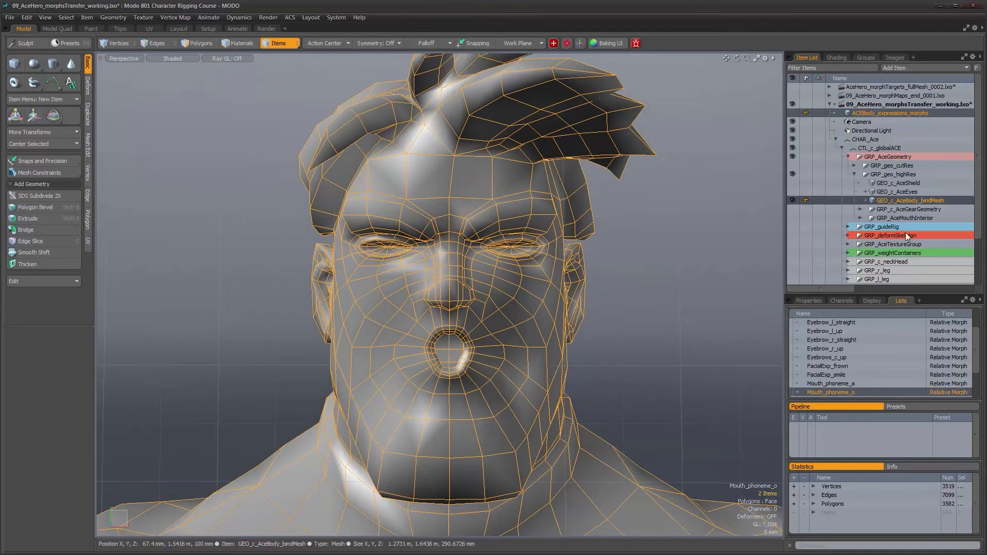
mouse_move(523, 282)
alt+mouse_down()
mouse_move(522, 273)
mouse_move(521, 284)
alt+mouse_up()
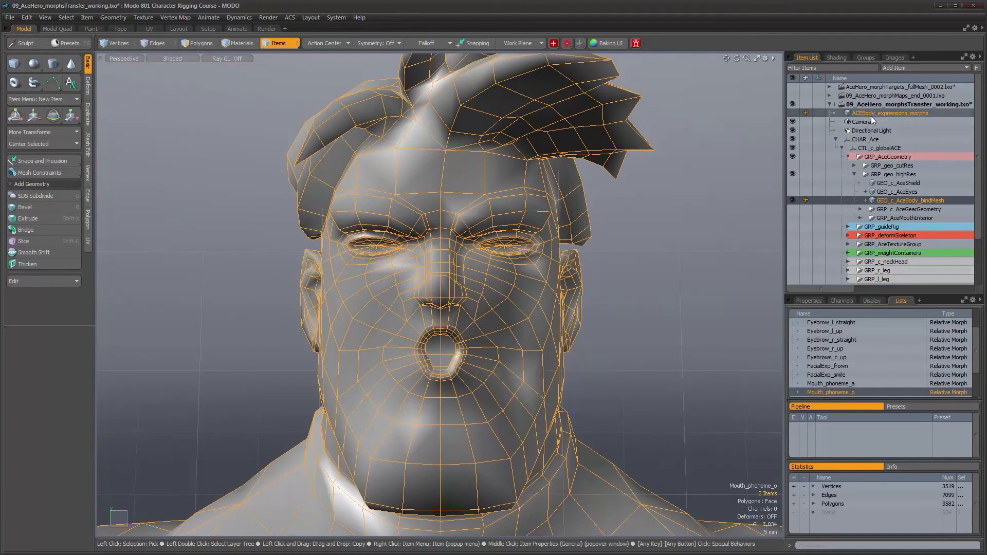
Step: Try to select the Mouth_phoneme_a morph map, and reduce the item selection to ACEBody_expressions_morphs alone
key(ctrl+v)
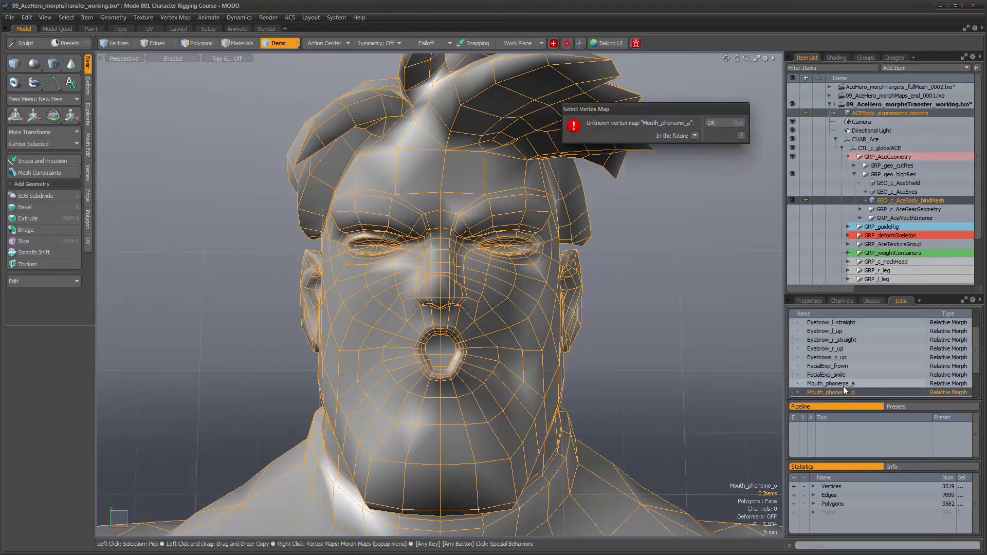
click(727, 124)
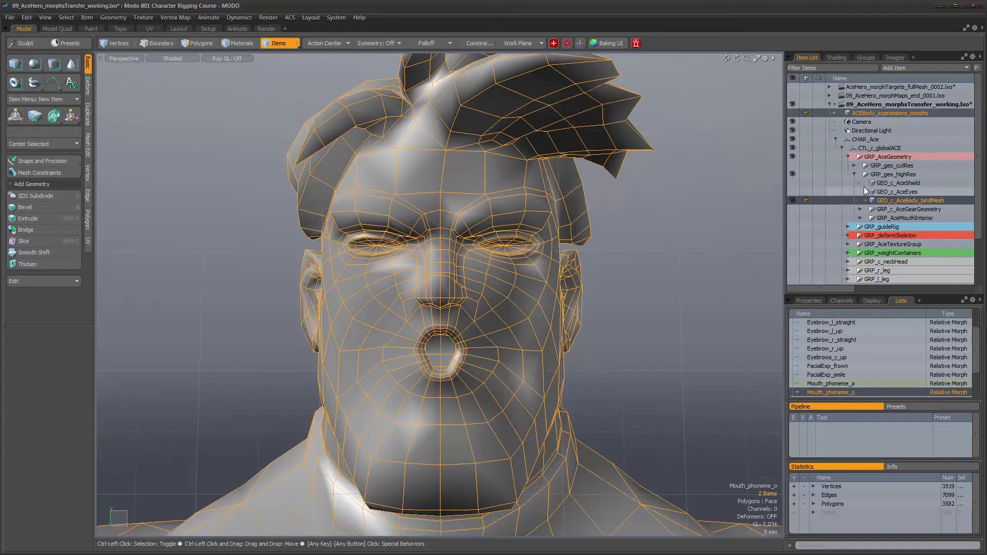
ctrl+click(892, 201)
click(834, 366)
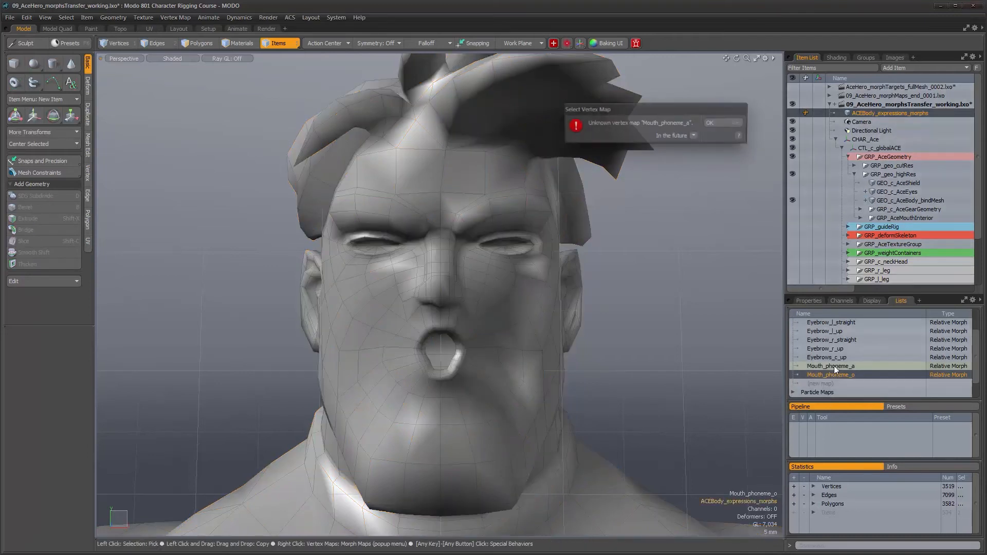
click(724, 123)
ctrl+click(873, 115)
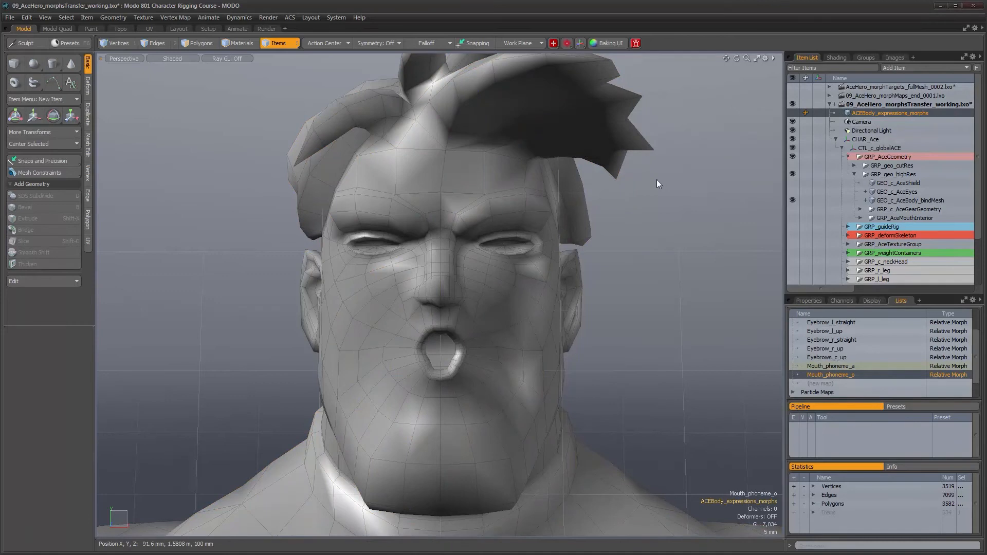
click(885, 114)
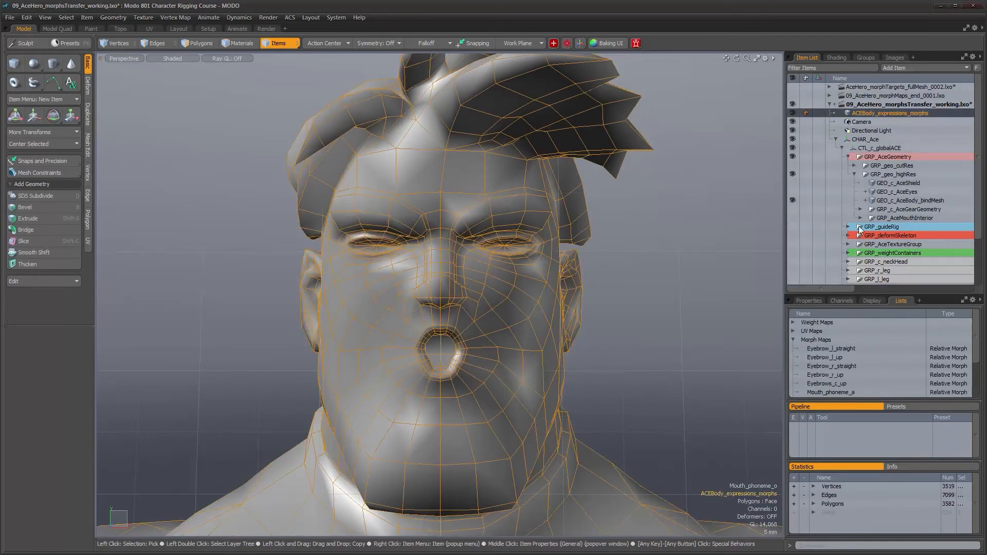
Step: Activate Mouth_phoneme_a on ACEBody_expressions_morphs and create a Relative Morph Map named Mouth_phoneme_a on GEO_c_AceBody_bindMesh
scroll(831, 390, down, 2)
click(832, 358)
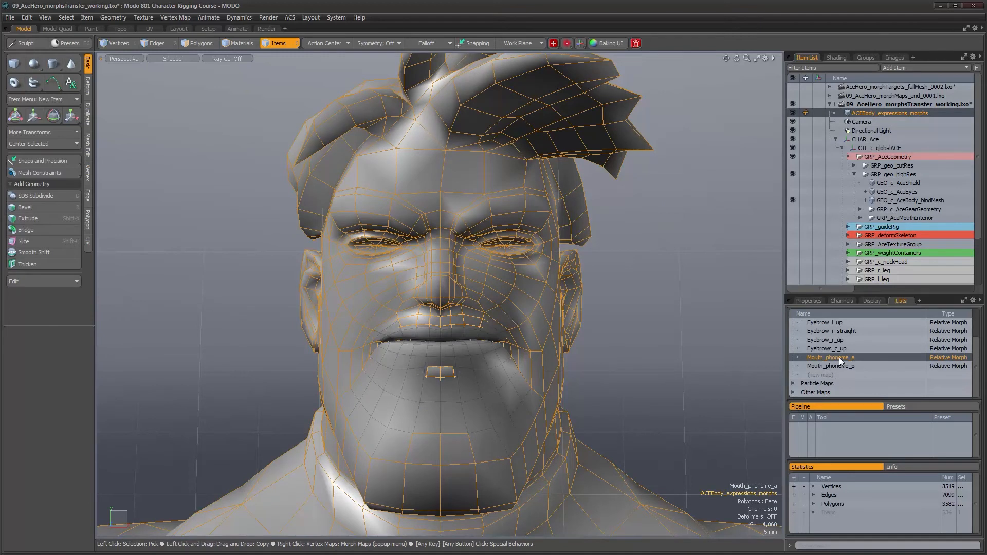
double_click(839, 357)
click(936, 200)
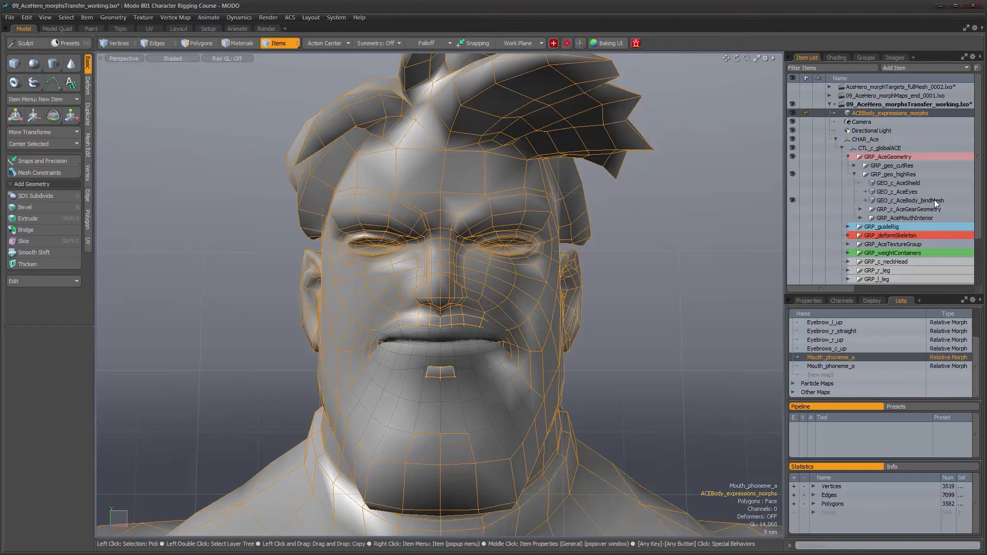
click(933, 200)
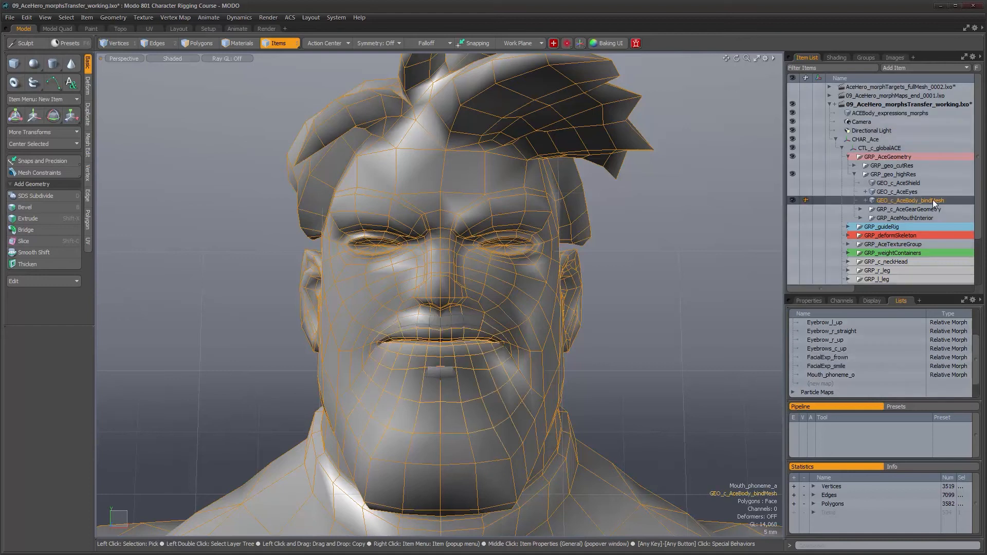
click(819, 384)
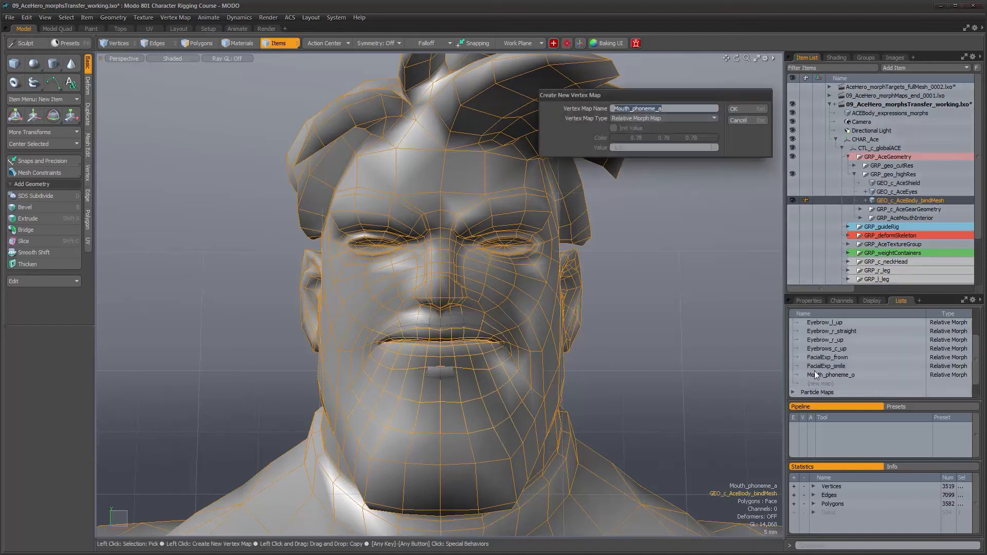
click(747, 109)
Step: Add ACEBody_expressions_morphs to the selection, apply Background Morph to Mouth_phoneme_a with the Last Selected source mesh, and hide ACEBody_expressions_morphs
alt+drag(629, 322, 630, 337)
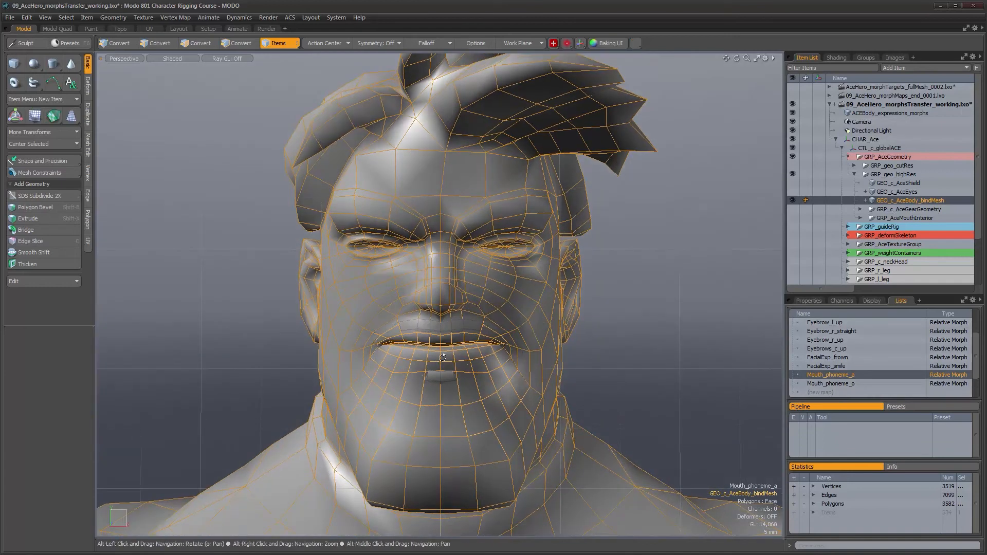
ctrl+click(872, 114)
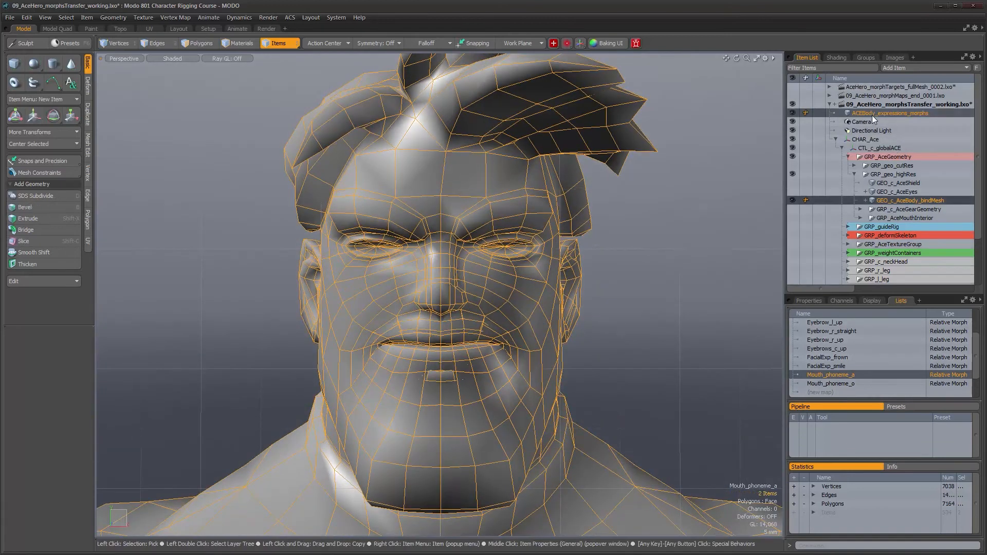
click(173, 17)
click(198, 241)
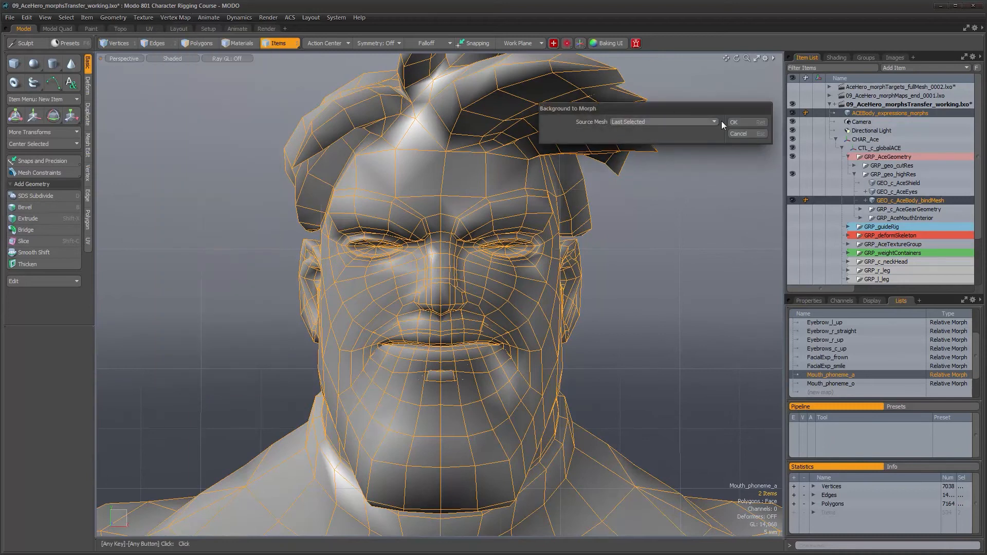
click(734, 122)
alt+drag(601, 298, 551, 346)
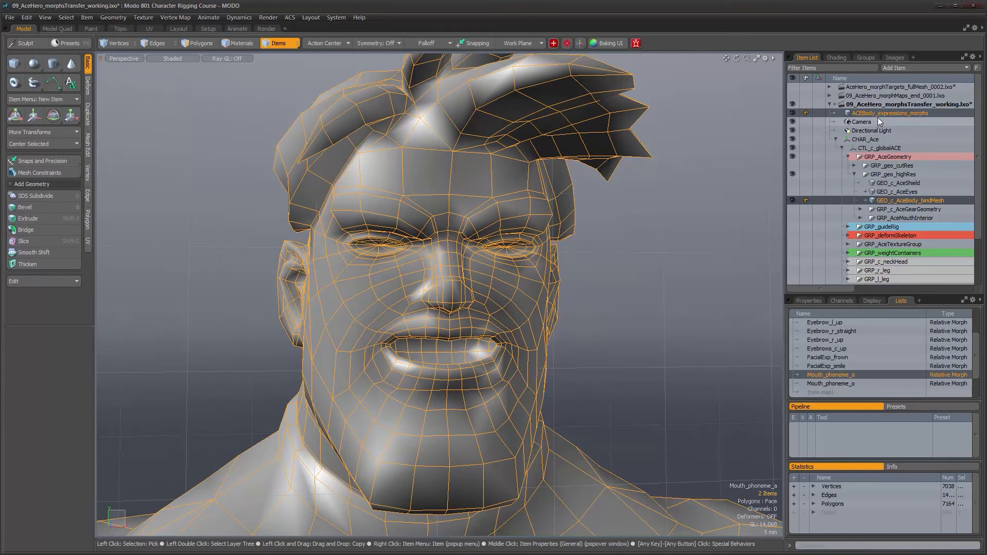
click(792, 113)
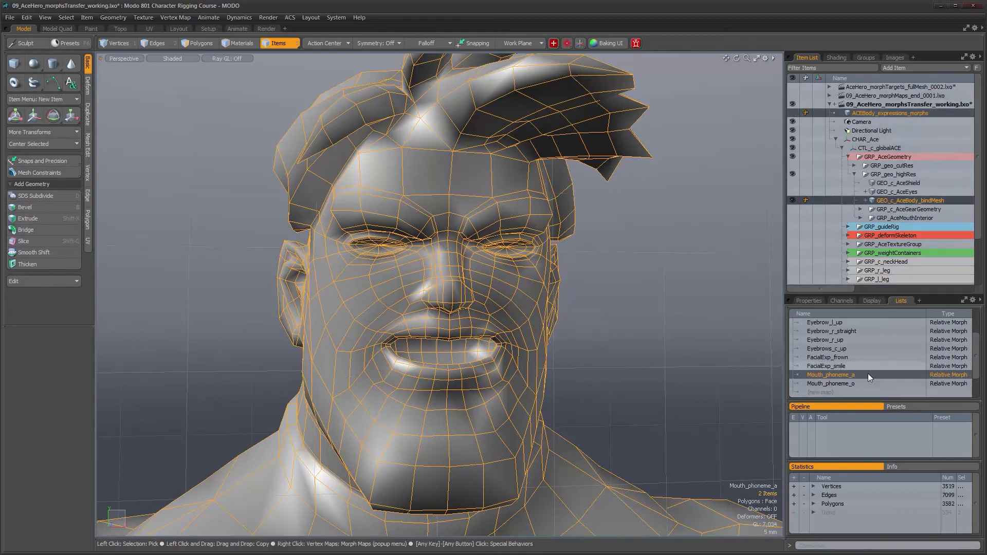
Step: Step through the morph maps on GEO_c_AceBody_bindMesh from Eyebrow_l_straight to Mouth_phoneme_a and examine each facial deformation
scroll(868, 371, up, 2)
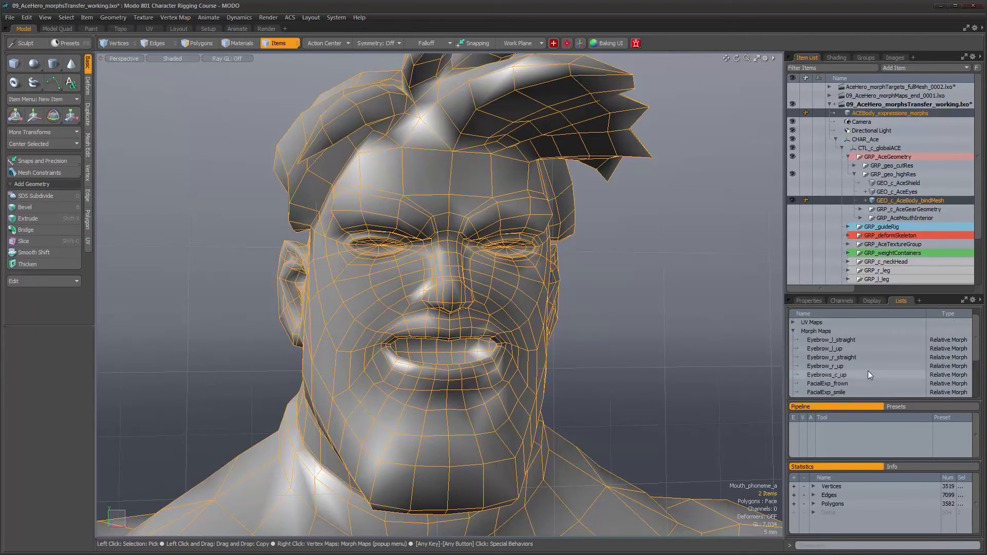
click(833, 341)
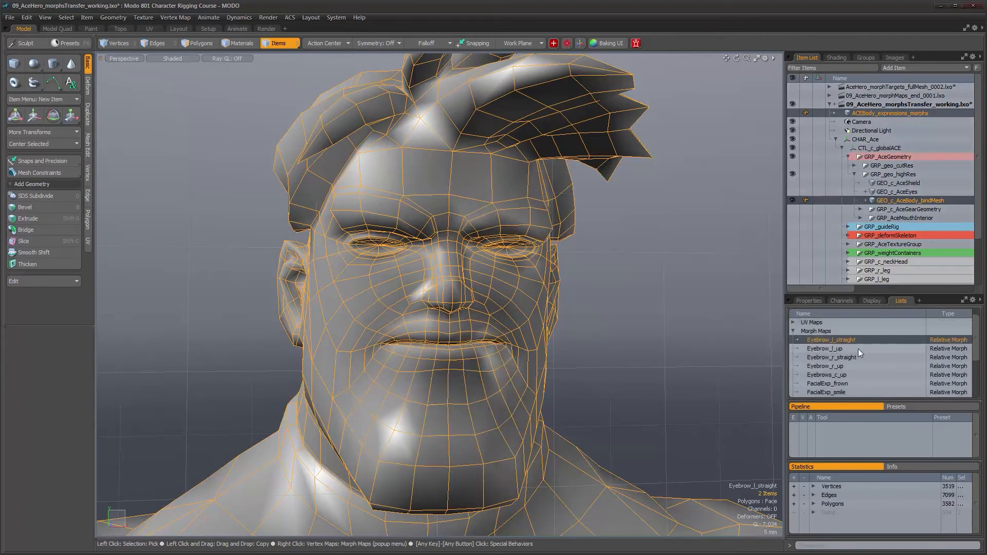
ctrl+click(848, 341)
alt+drag(583, 345, 568, 349)
alt+drag(637, 328, 641, 329)
click(849, 341)
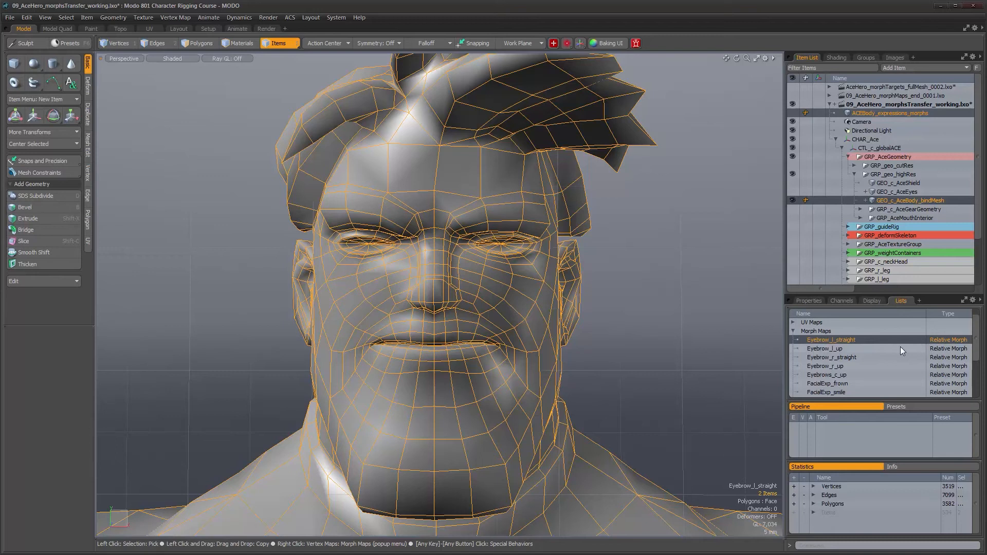
key(Down)
key(Down)
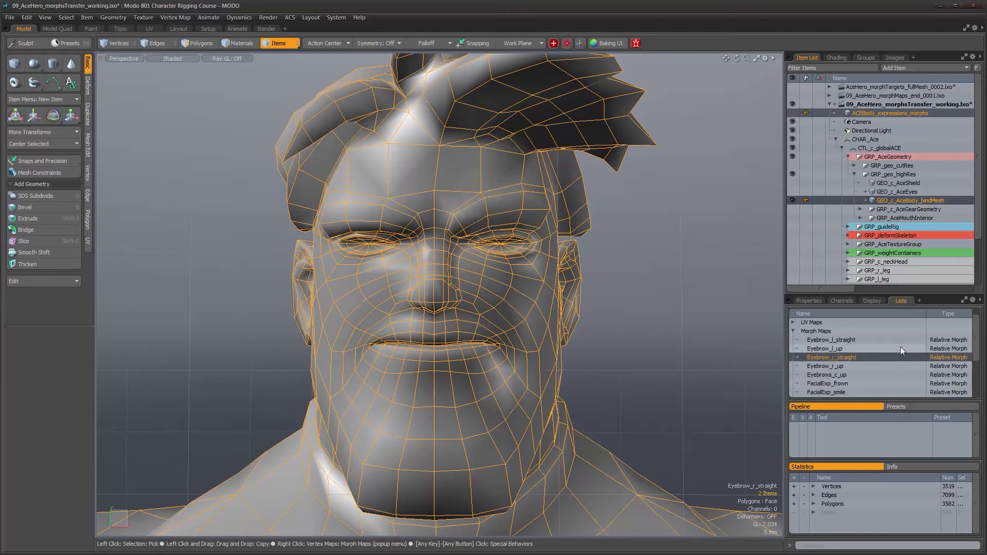
key(Down)
key(Down)
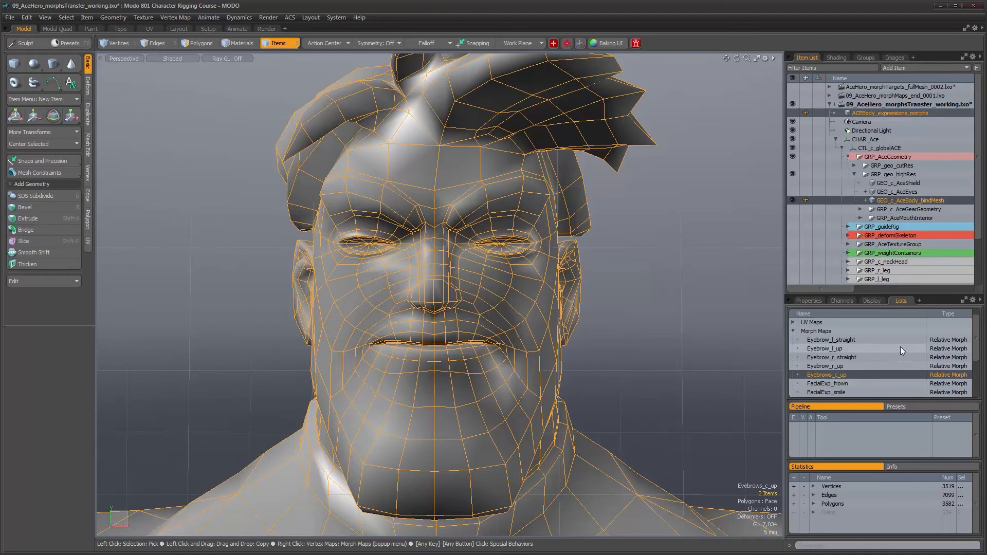
key(Down)
key(Down)
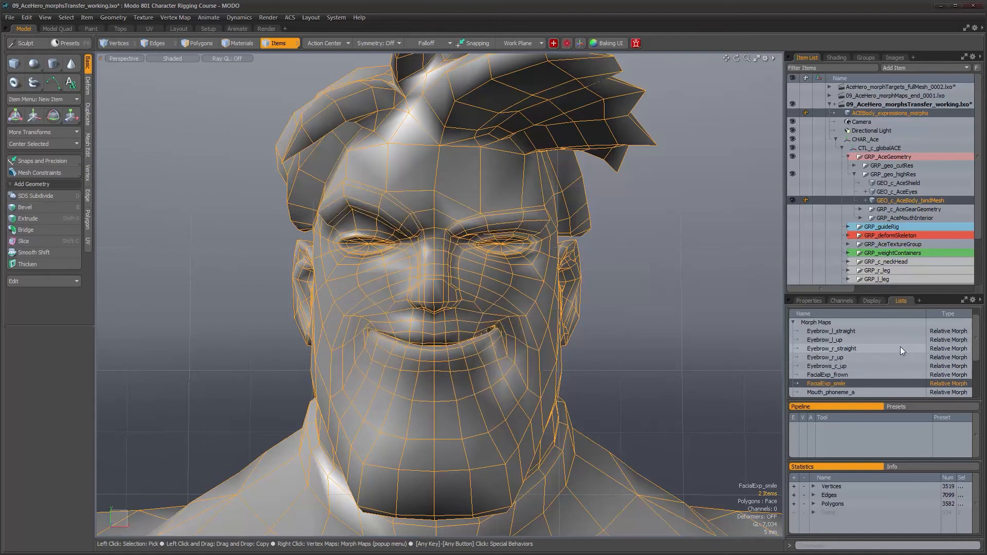
key(Down)
key(Down)
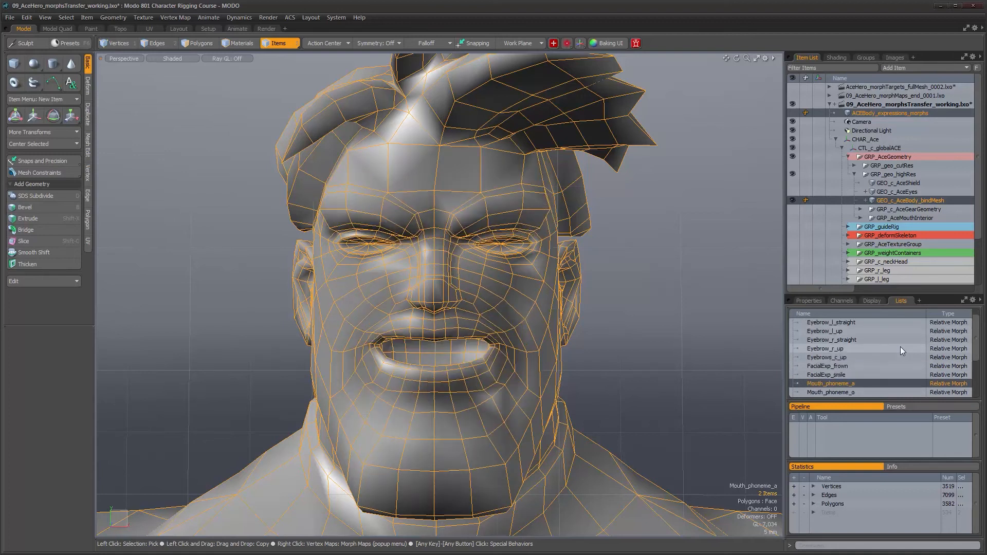
Step: Clear the item selection and examine the Mouth_phoneme_o morph on the face and whole body from several angles
click(649, 299)
scroll(649, 299, down, 4)
alt+middle_drag(555, 295, 505, 276)
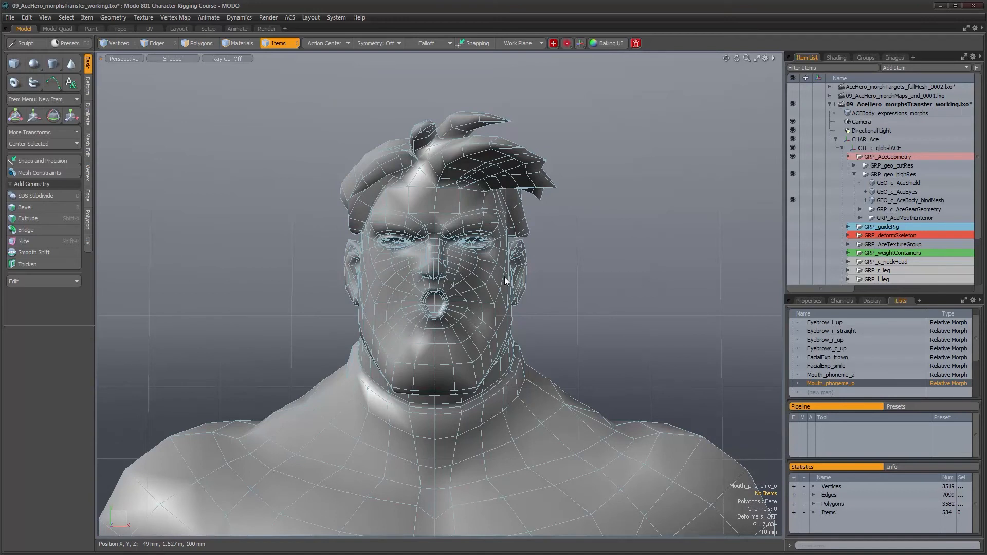
alt+drag(504, 277, 536, 344)
alt+right_drag(536, 344, 497, 390)
alt+middle_drag(497, 389, 504, 260)
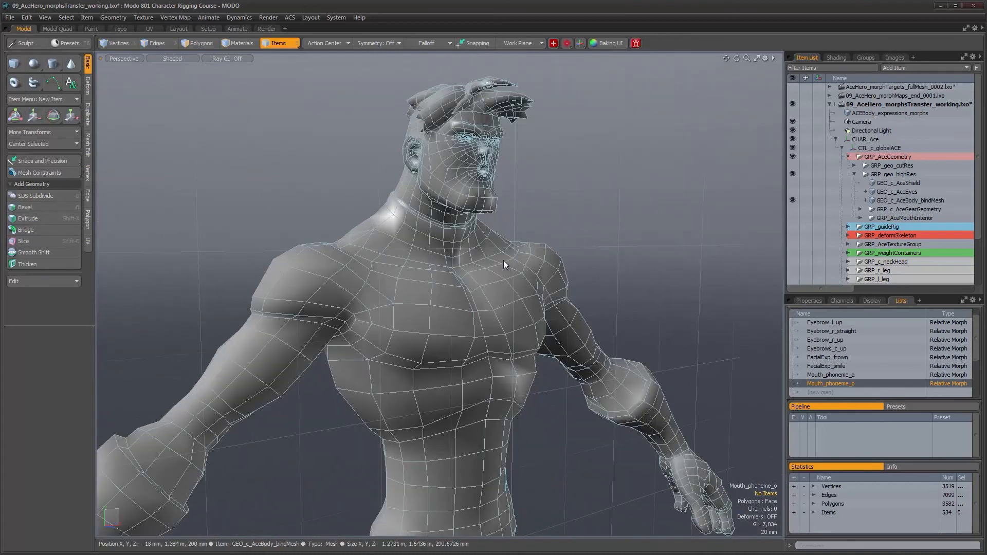
alt+drag(497, 266, 440, 268)
alt+middle_drag(486, 226, 442, 329)
alt+right_drag(441, 329, 536, 292)
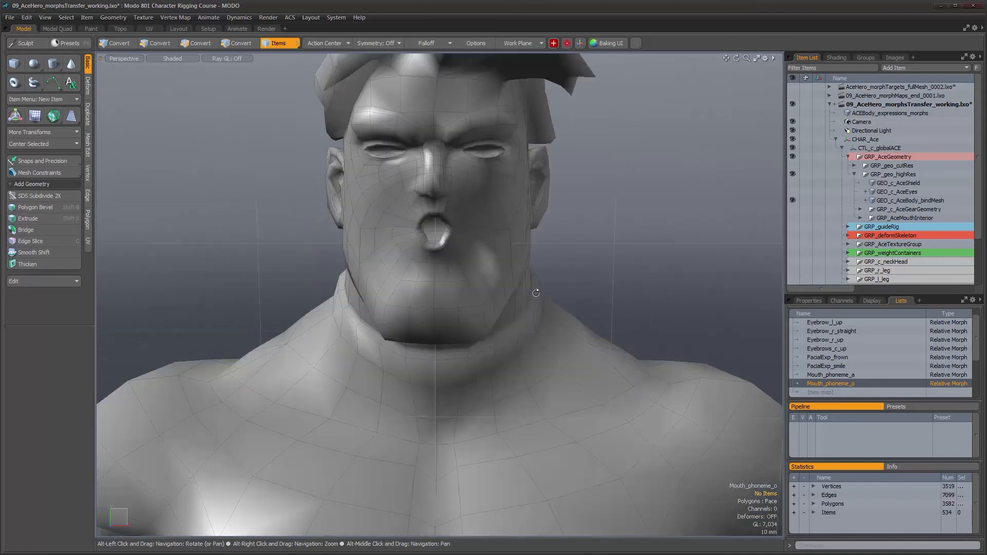
alt+middle_drag(525, 235, 516, 339)
alt+drag(515, 339, 526, 328)
alt+right_drag(527, 328, 550, 317)
alt+drag(547, 291, 537, 293)
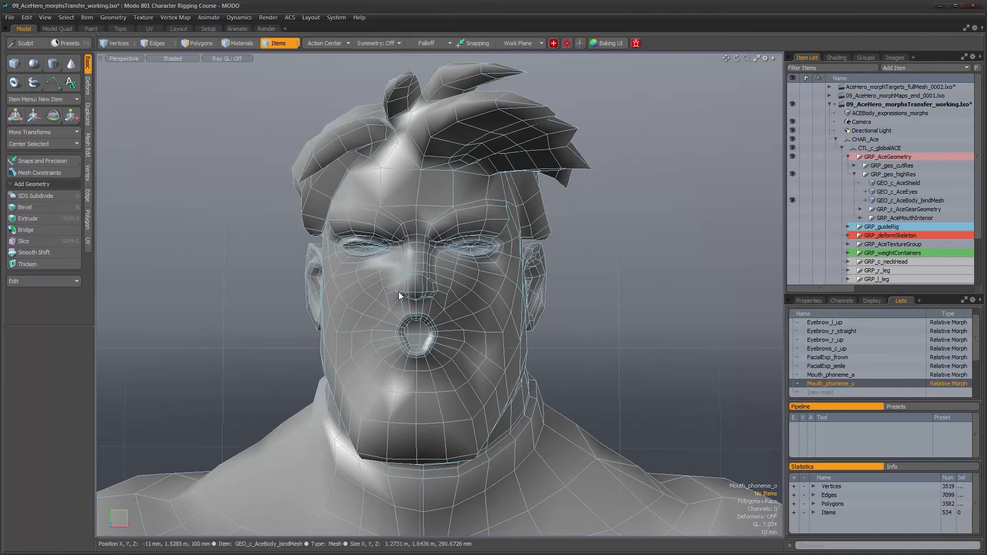
alt+drag(477, 329, 492, 356)
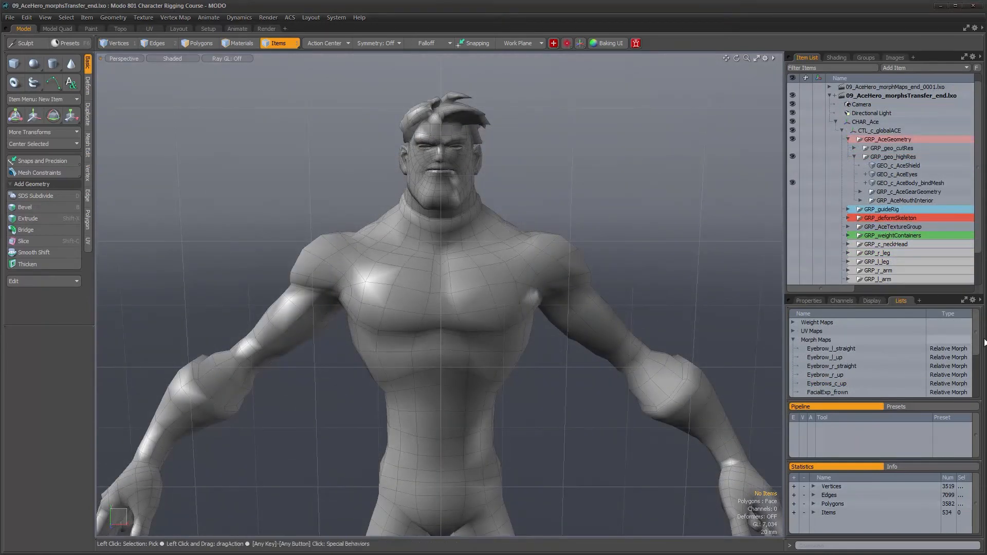
Step: In 09_AceHero_morphsTransfer_end.lxo, step through the morph maps from Eyebrow_l_straight to Mouth_phoneme_o, and deactivate the last one
mouse_move(984, 352)
mouse_down()
mouse_move(984, 363)
mouse_move(981, 341)
mouse_up()
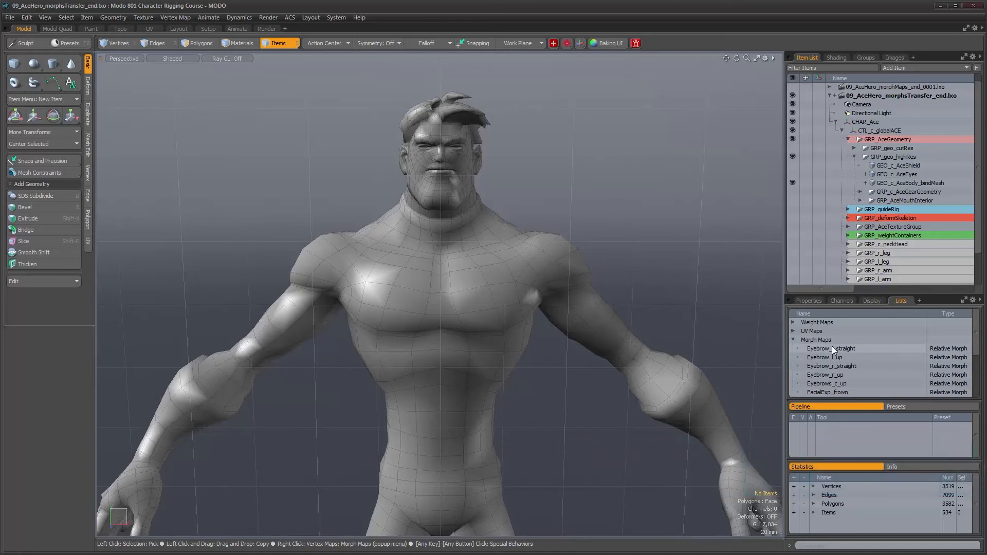
click(846, 348)
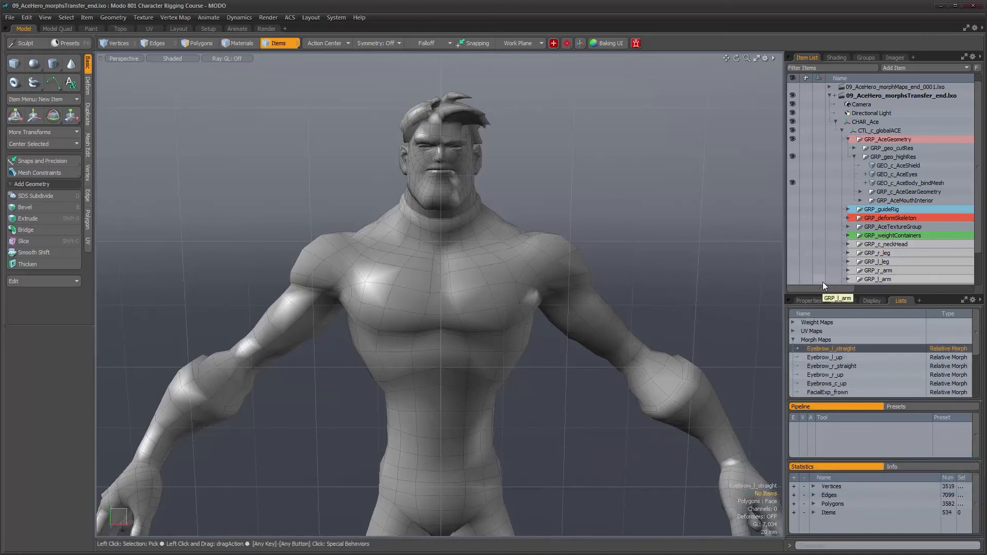
key(Down)
key(Down)
key(Down)
key(Down)
key(Down)
key(Down)
key(Down)
key(Down)
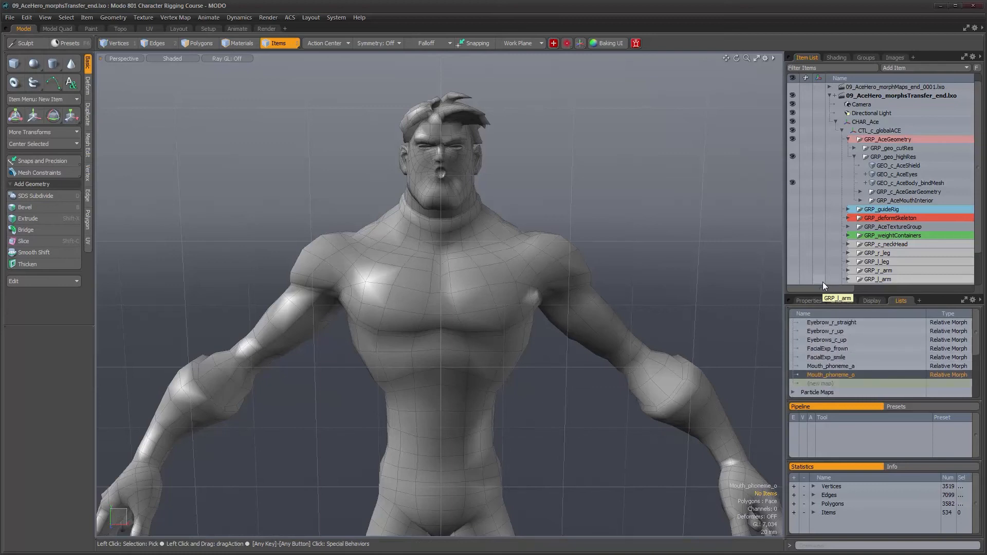
click(838, 374)
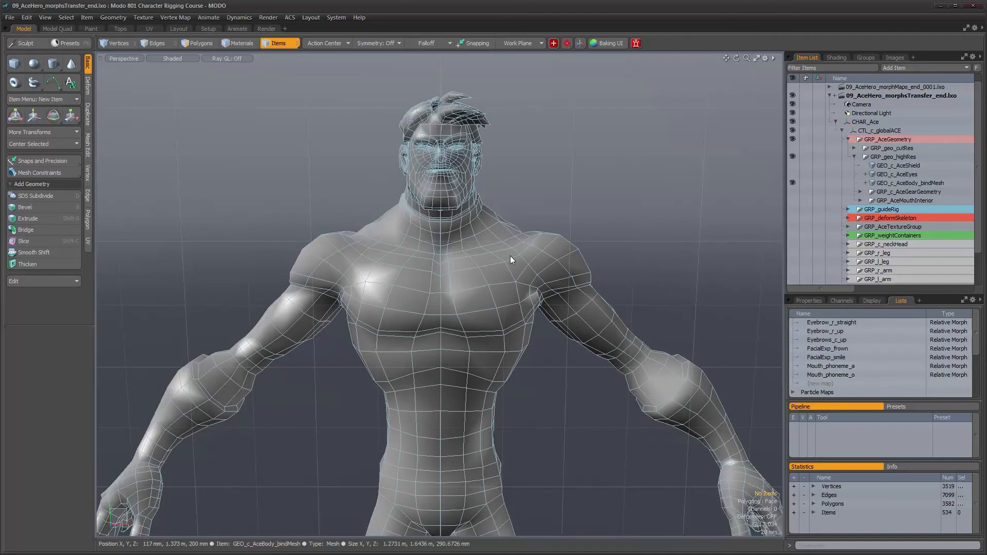
Step: Switch to the Setup layout, try several eyebrow morph maps, and leave Eyebrow_l_straight active
alt+middle_drag(492, 241, 473, 294)
alt+right_drag(472, 294, 491, 219)
alt+middle_drag(491, 218, 478, 283)
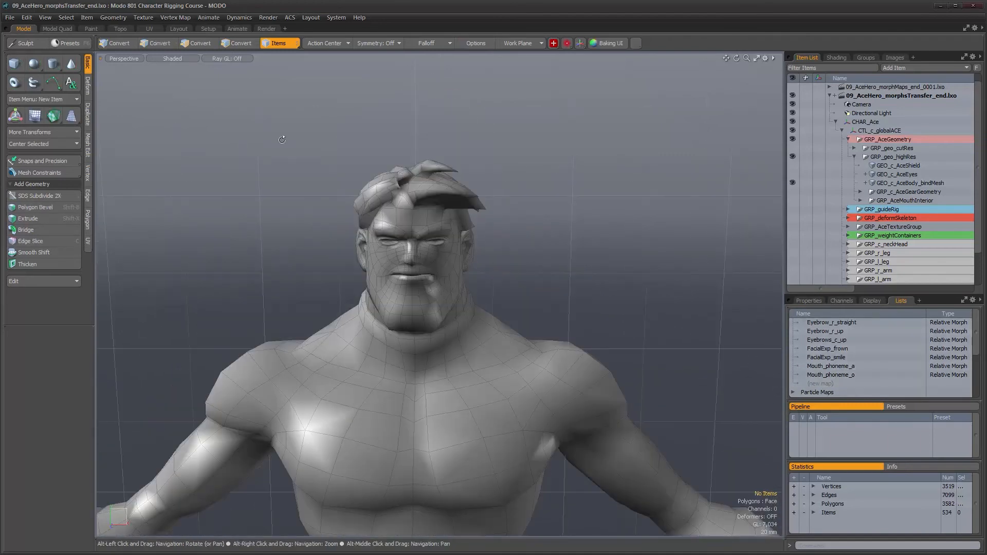
click(208, 29)
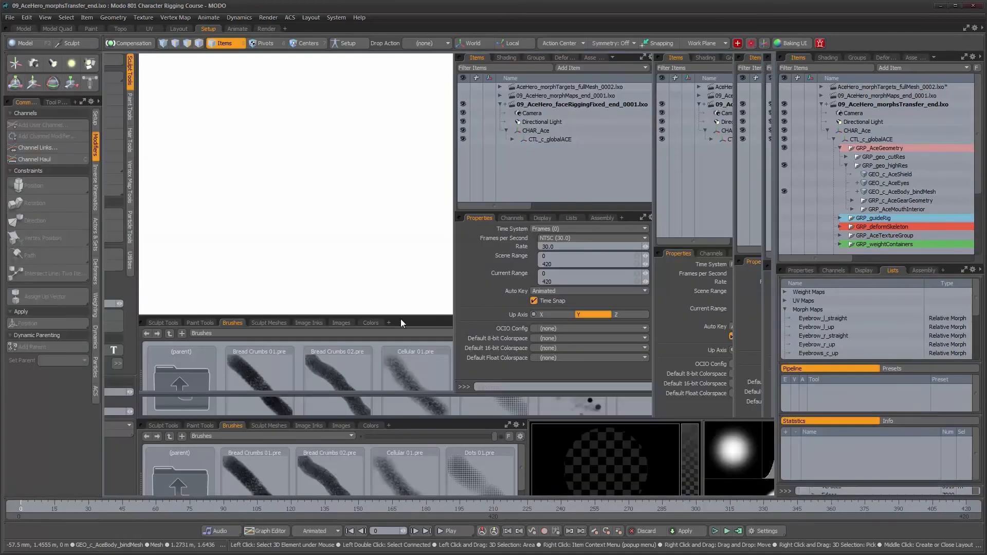
click(828, 321)
click(828, 327)
click(828, 337)
click(828, 332)
click(826, 319)
click(826, 327)
click(825, 319)
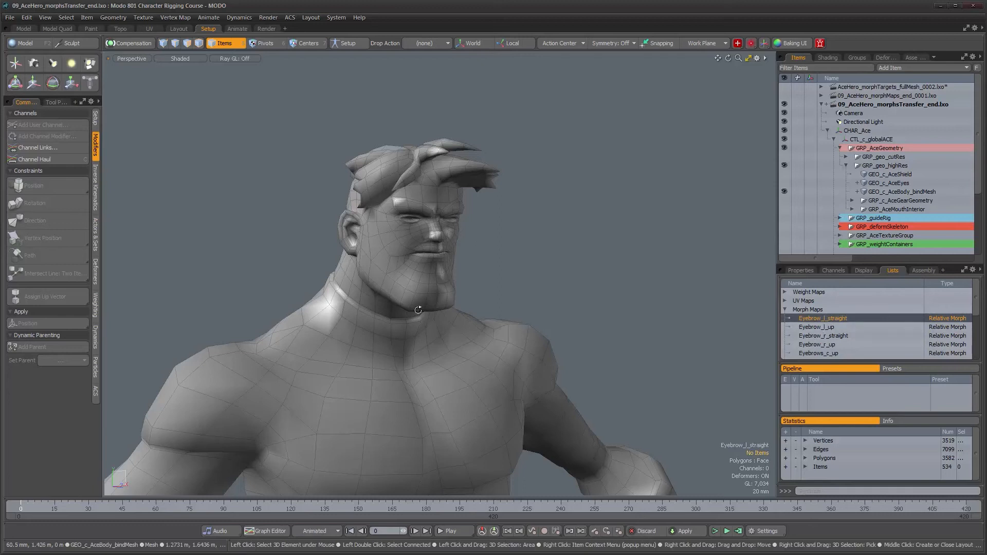
Step: Deactivate Eyebrow_l_straight, review the list of transferred maps, and activate Eyebrow_r_straight to examine its effect on the face
alt+drag(418, 310, 380, 288)
scroll(410, 204, up, 3)
click(819, 318)
scroll(845, 326, down, 3)
scroll(844, 327, up, 3)
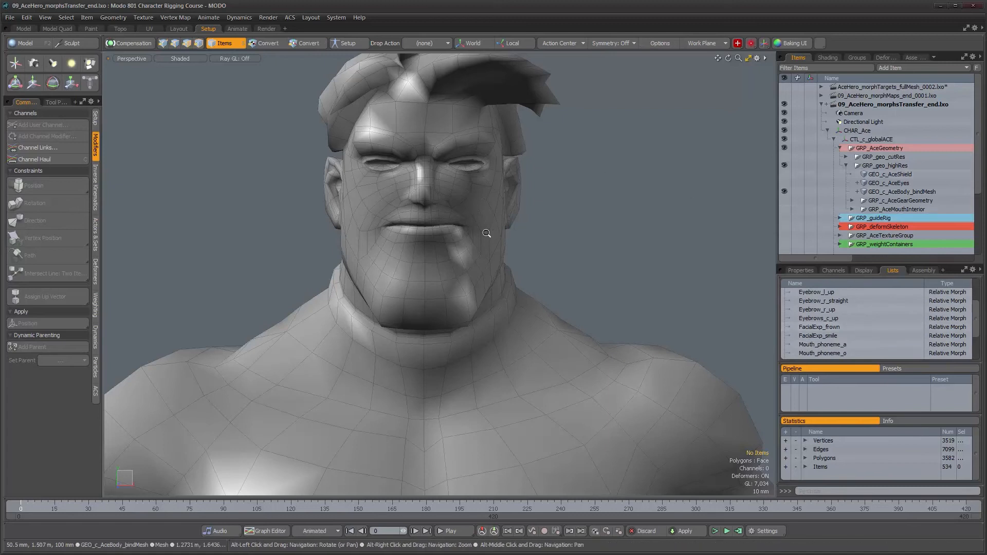
scroll(486, 233, down, 2)
click(821, 300)
click(801, 270)
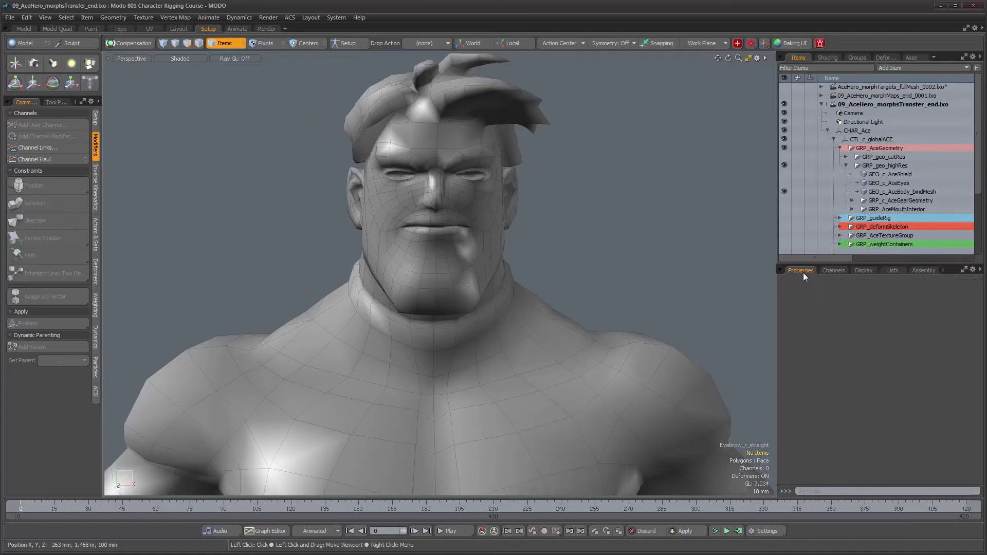
click(893, 271)
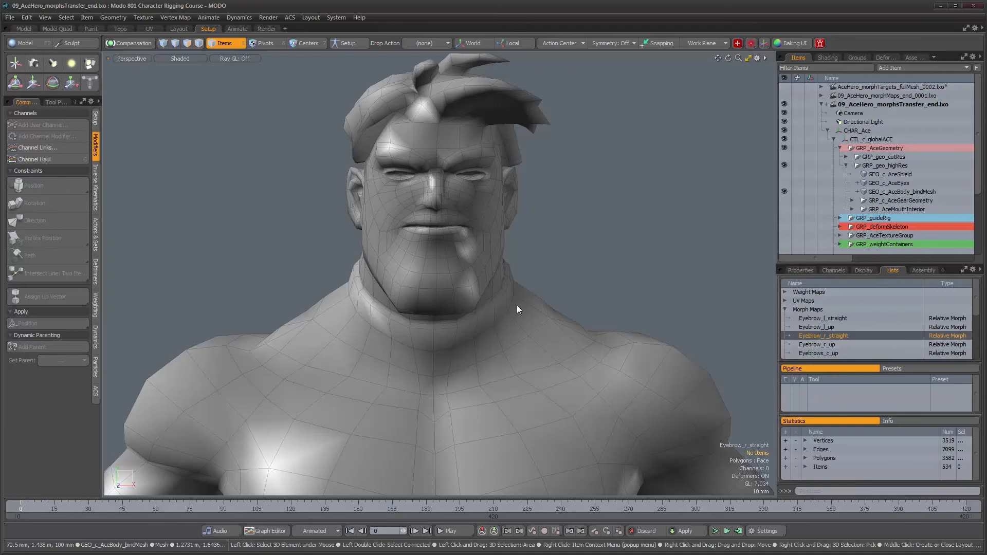
Step: Bring the rig groups down to GRP_c_faceRig into view, and activate Eyebrow_l_straight to examine the face
mouse_move(499, 261)
alt+mouse_down()
mouse_move(491, 298)
mouse_move(476, 293)
mouse_move(480, 231)
mouse_move(499, 271)
mouse_move(512, 270)
alt+mouse_up()
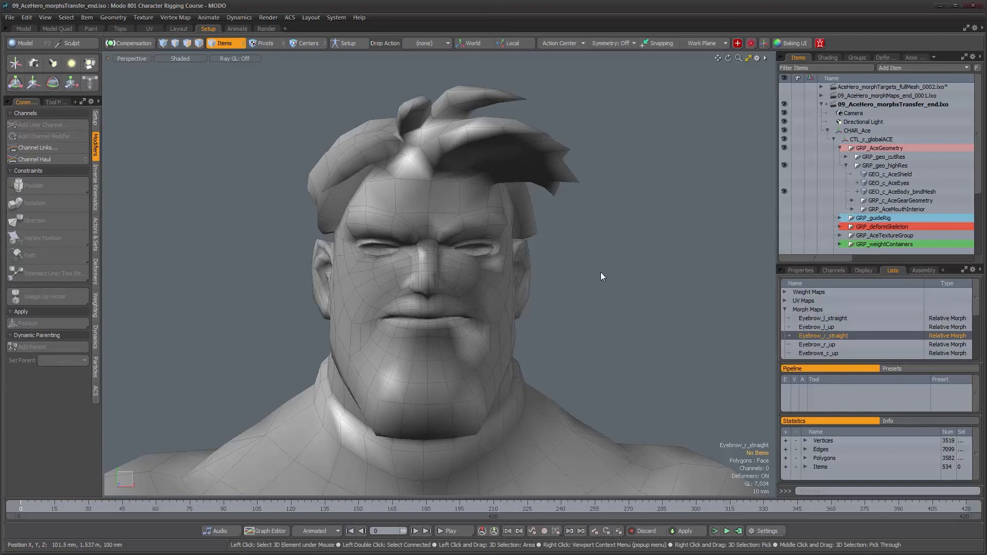
alt+drag(600, 273, 633, 327)
drag(980, 162, 980, 191)
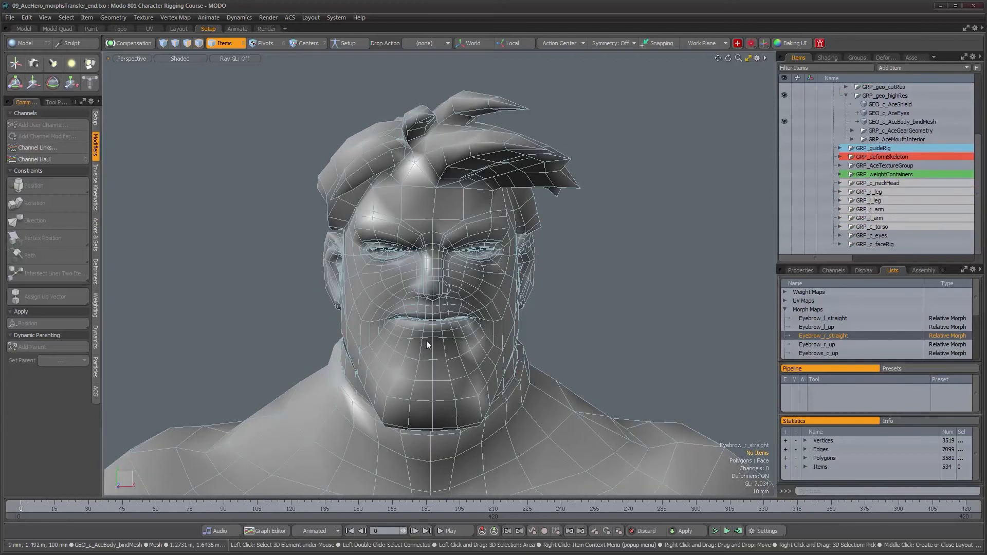
click(804, 318)
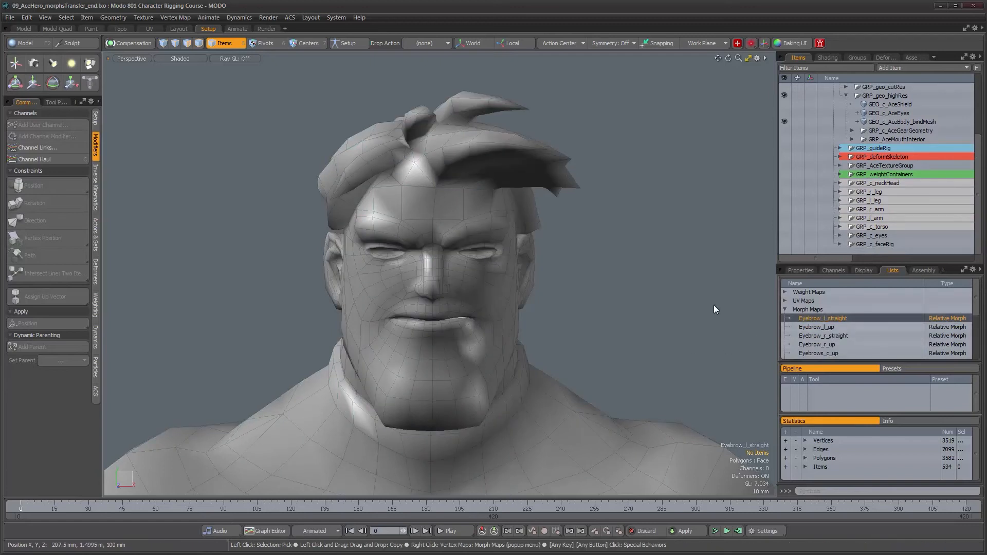
alt+drag(504, 316, 512, 312)
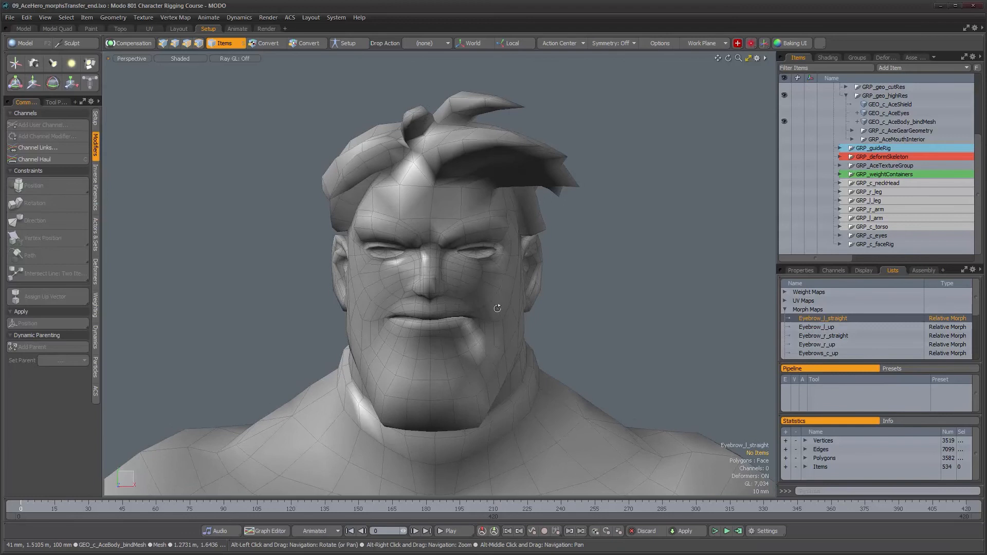
Step: Add a morph influence for the Mouth_phoneme_o morph map
right_click(833, 323)
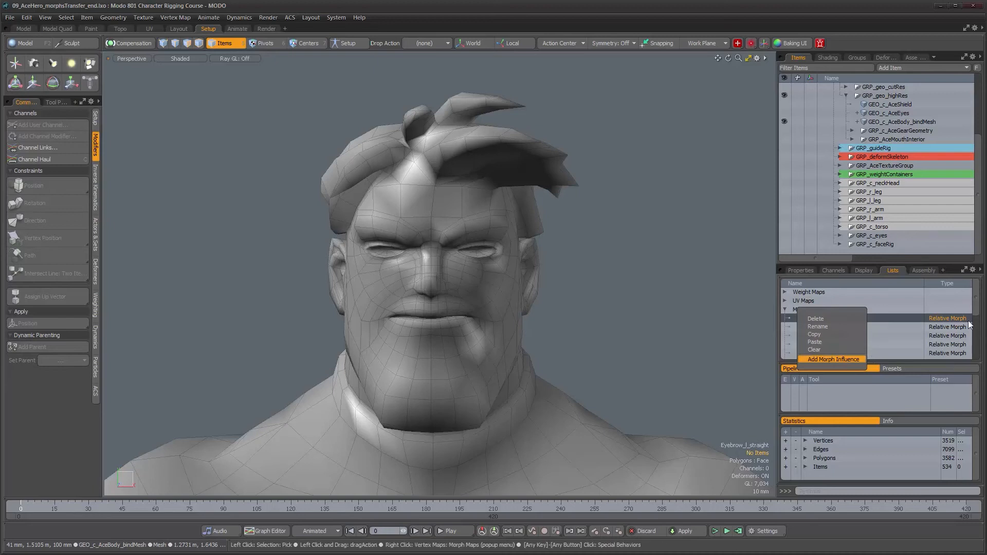
click(843, 359)
scroll(977, 339, down, 3)
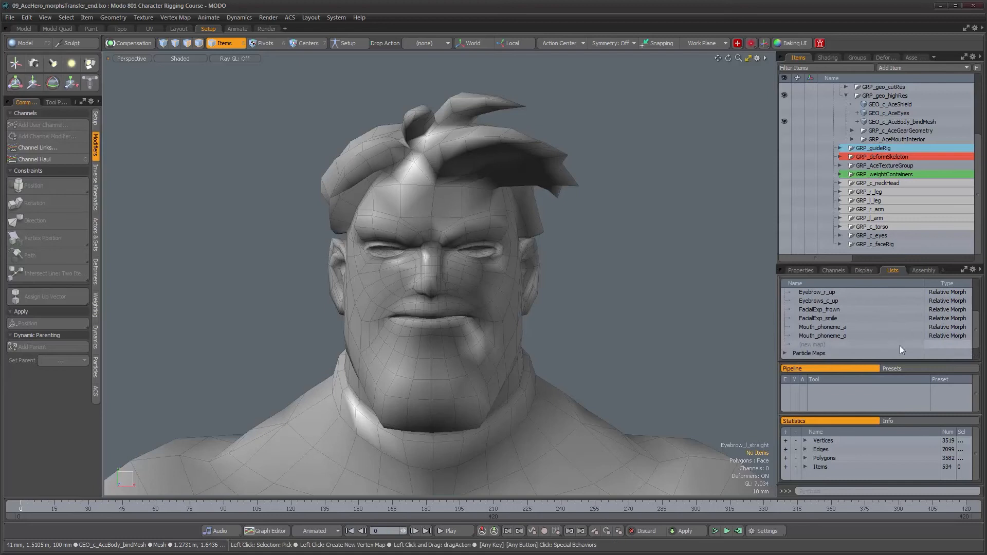
click(811, 334)
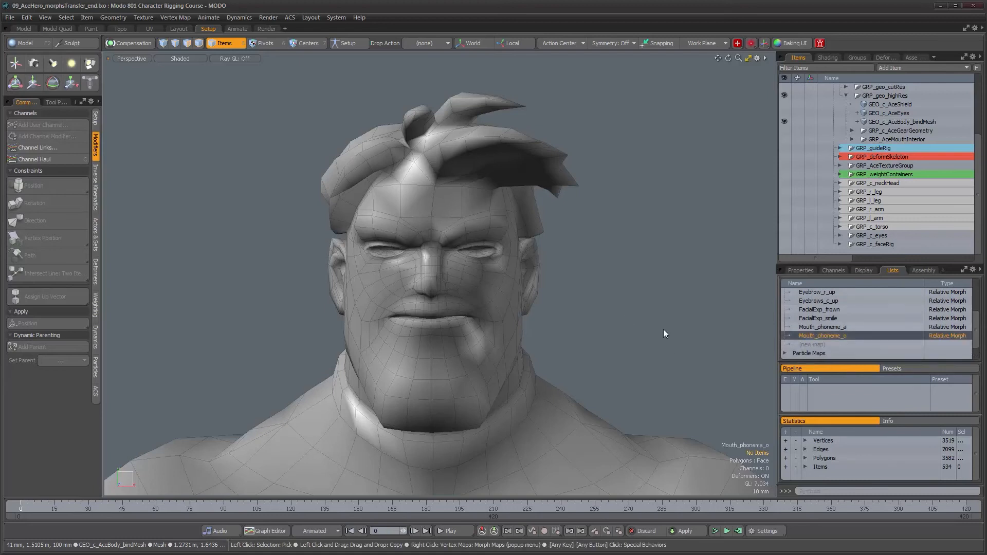
right_click(826, 335)
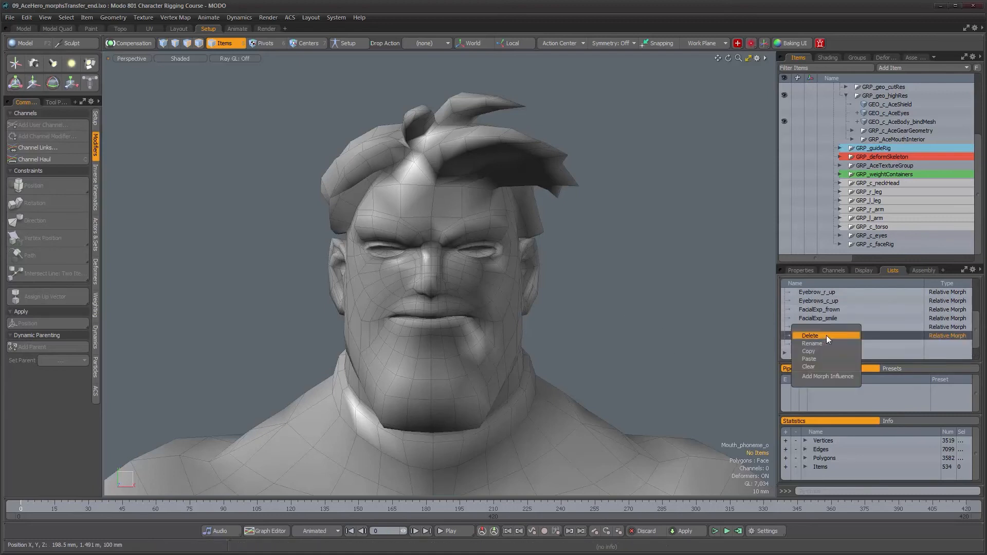
click(834, 375)
Step: Examine the mouth shape from several angles, the full body with its influence locator, and the new Morph Influence item
alt+drag(412, 349, 463, 363)
scroll(463, 363, up, 3)
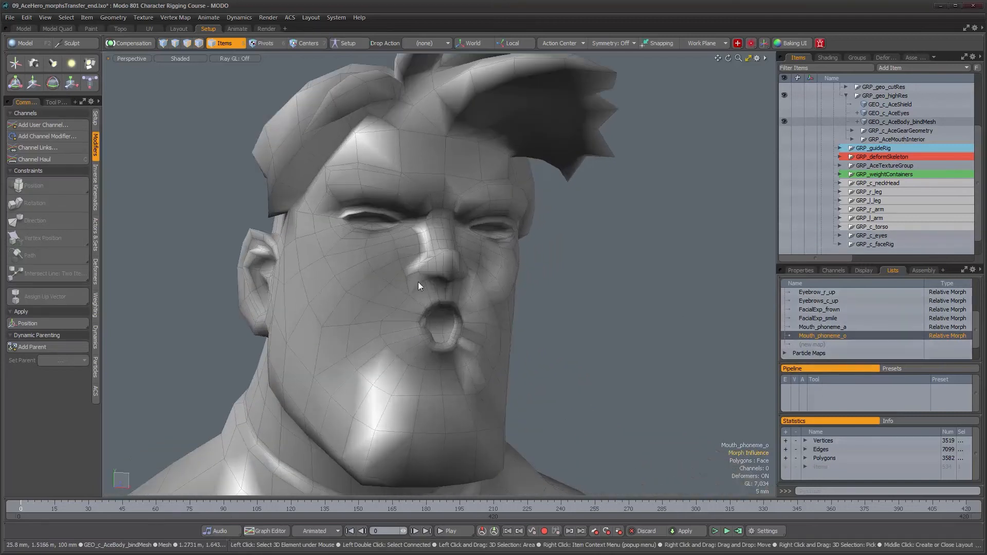
click(437, 321)
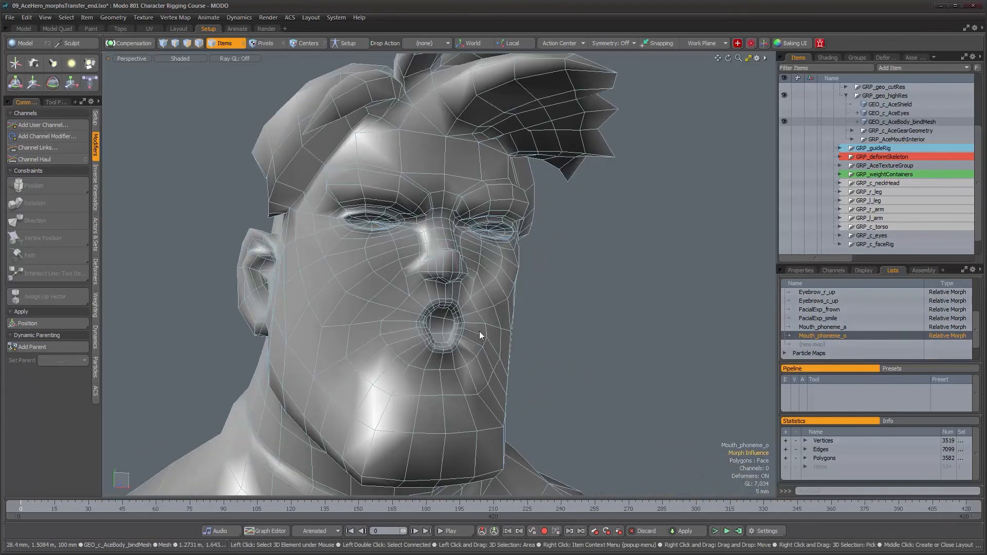
alt+drag(479, 333, 435, 333)
alt+drag(509, 330, 439, 306)
alt+shift+drag(519, 442, 430, 383)
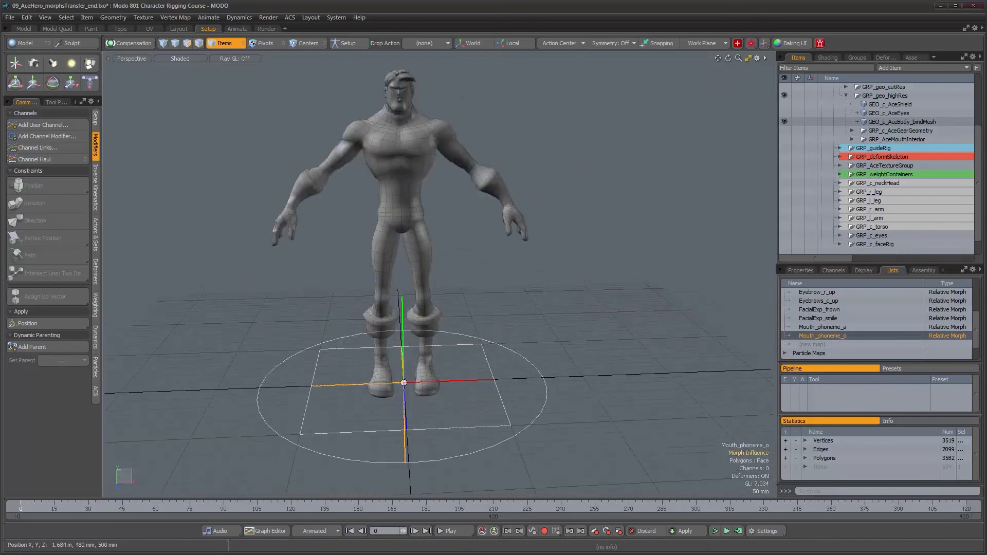
drag(981, 238, 980, 254)
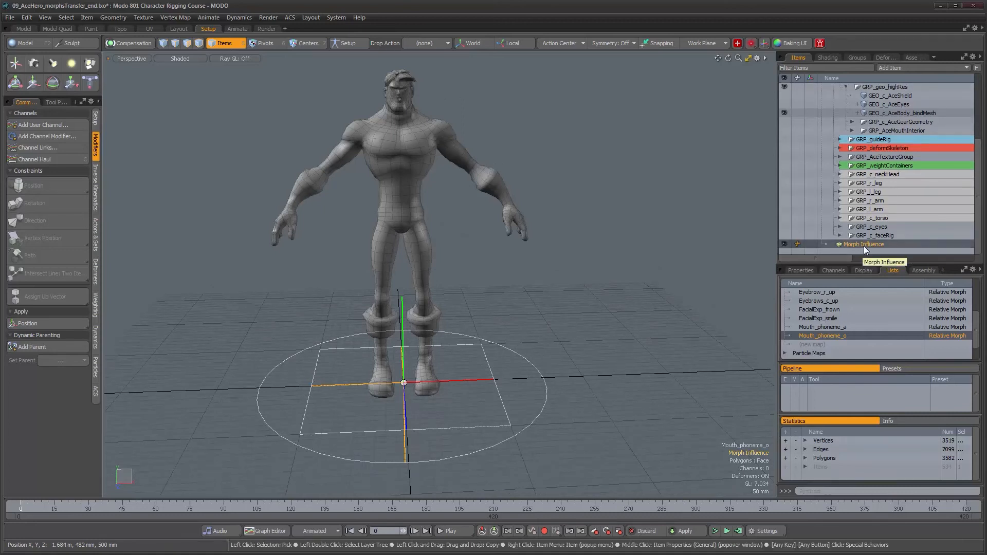
scroll(864, 245, up, 3)
scroll(881, 229, down, 3)
alt+drag(593, 354, 510, 266)
alt+drag(422, 176, 433, 241)
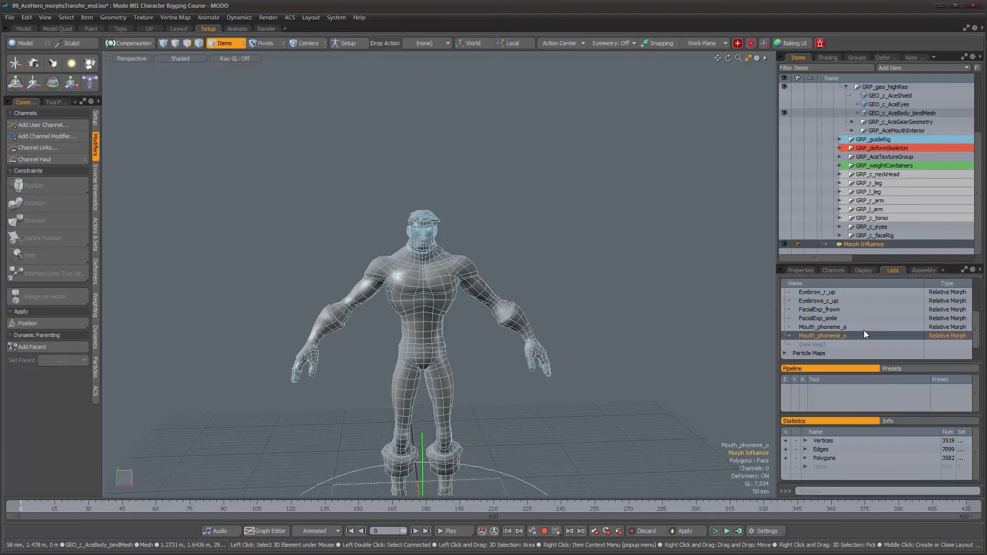
alt+drag(576, 367, 561, 394)
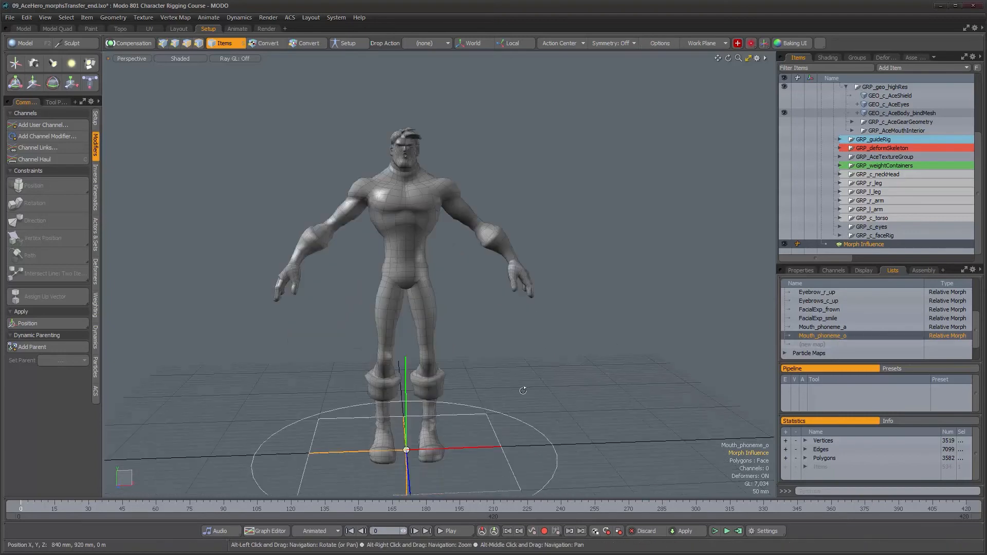
click(560, 394)
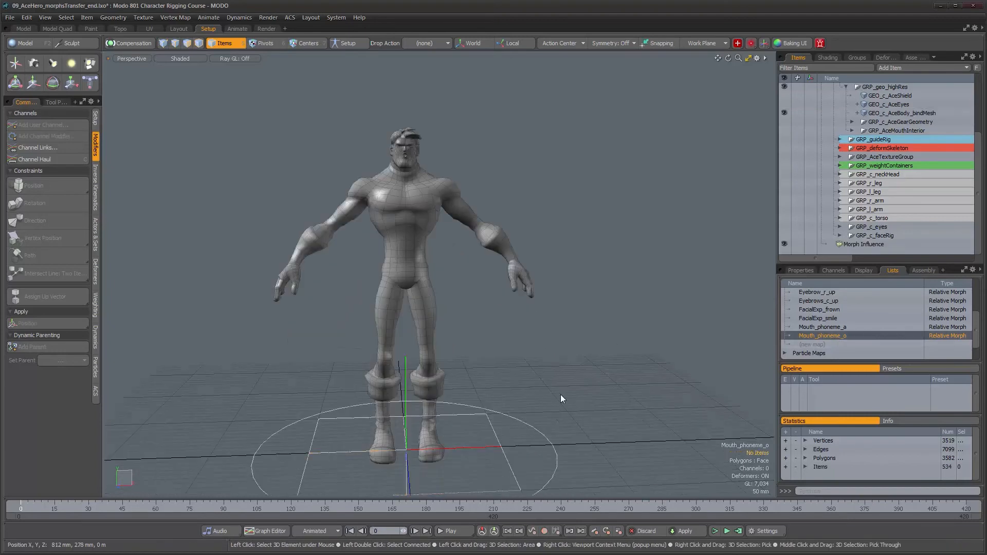
Step: Select the Morph Influence locator, frame the face, and display the influence's properties
click(464, 448)
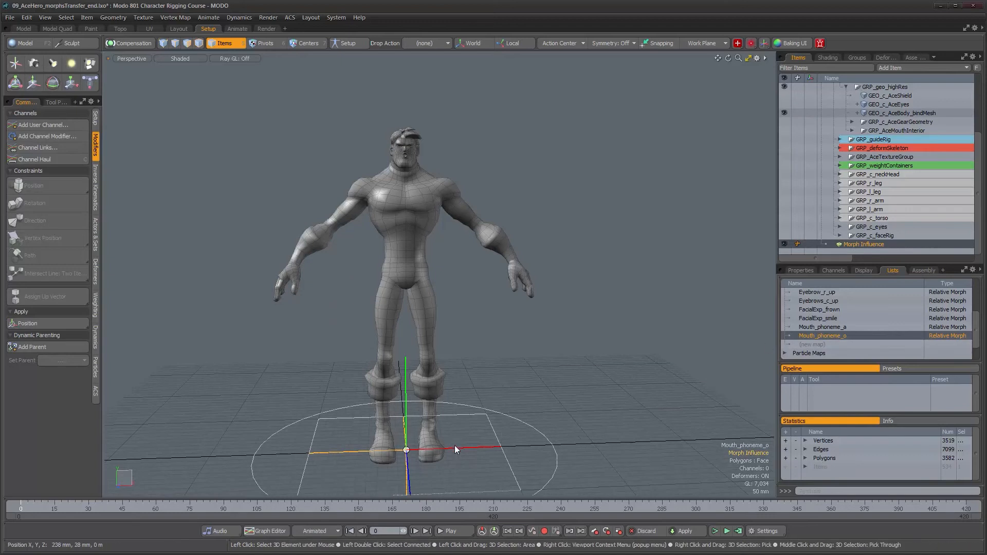
alt+middle_drag(433, 202, 457, 303)
alt+right_drag(458, 303, 492, 247)
alt+middle_drag(491, 293, 442, 171)
click(809, 270)
scroll(771, 372, up, 2)
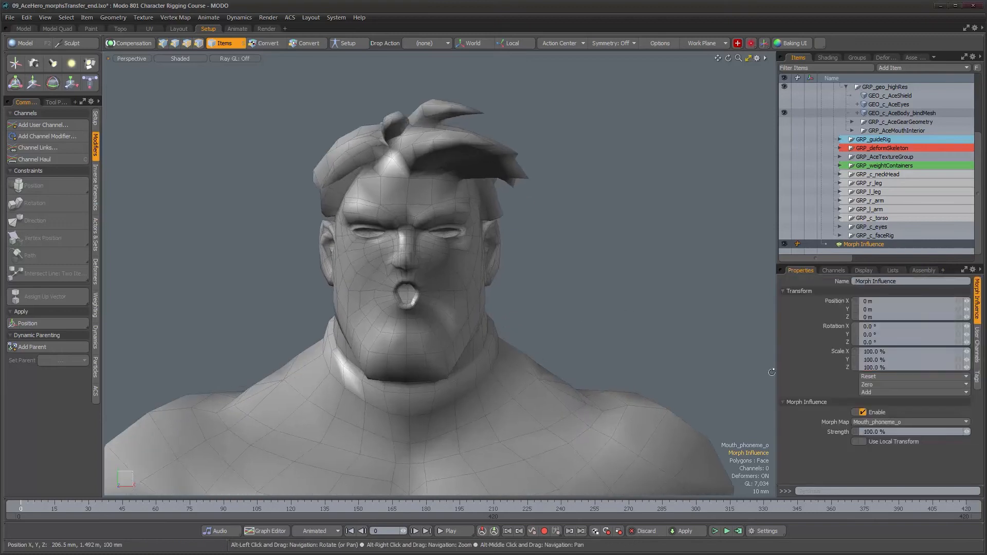
Step: Toggle the Morph Influence's Enable option off and on twice to compare the mouth, leaving it enabled
click(862, 412)
click(863, 412)
click(863, 412)
click(863, 411)
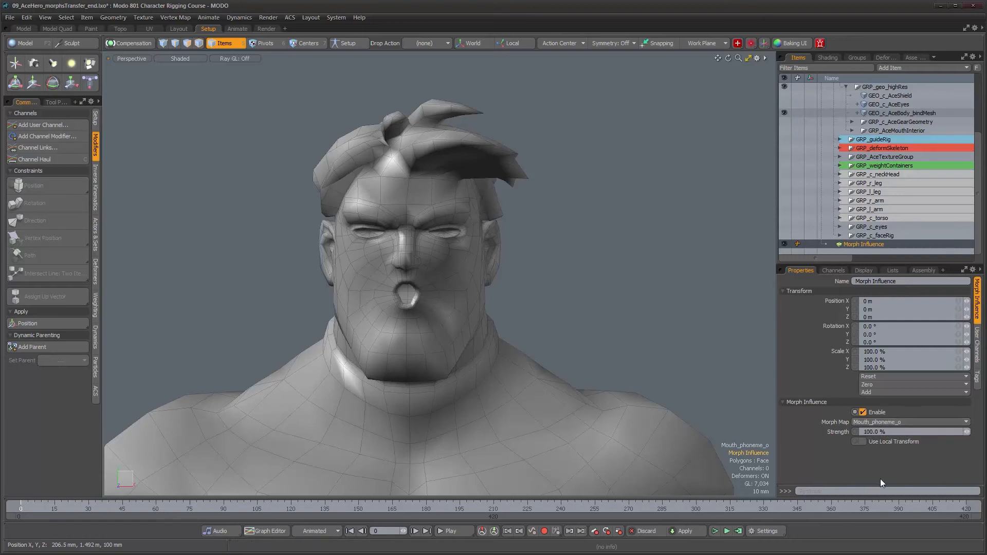
Step: Try the Morph Influence's Strength at 0%, 100% and -27%, and examine the effect on the mouth
drag(967, 432, 911, 433)
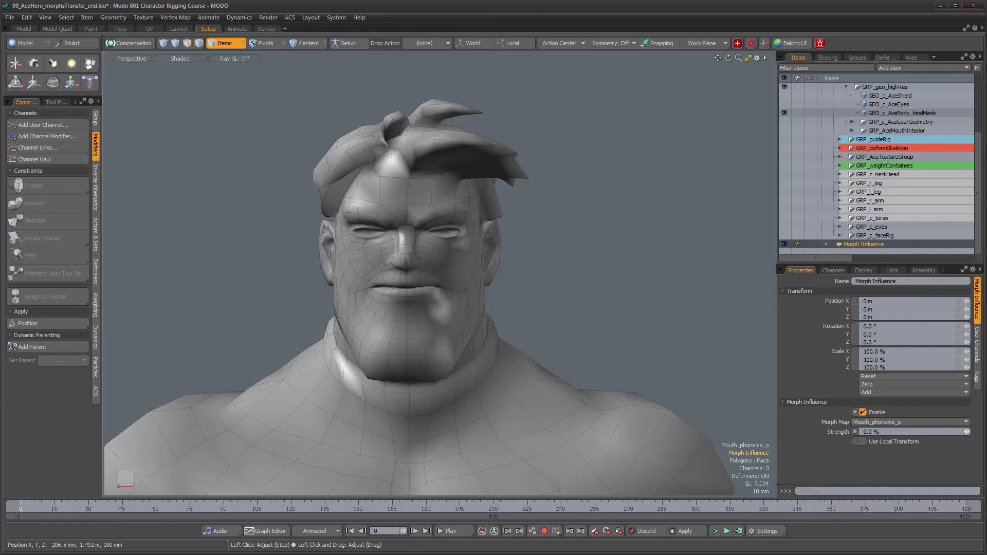
drag(911, 432, 966, 432)
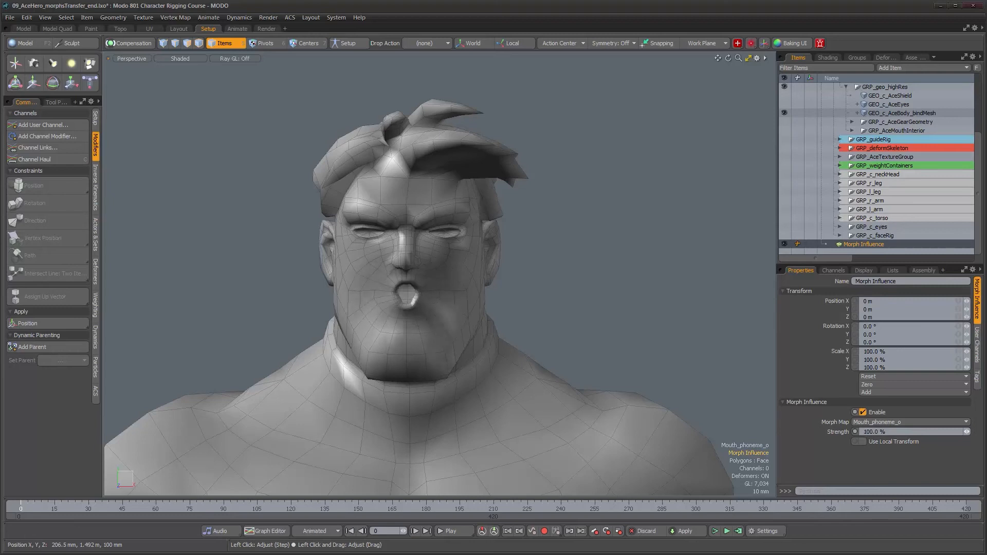
drag(966, 432, 925, 433)
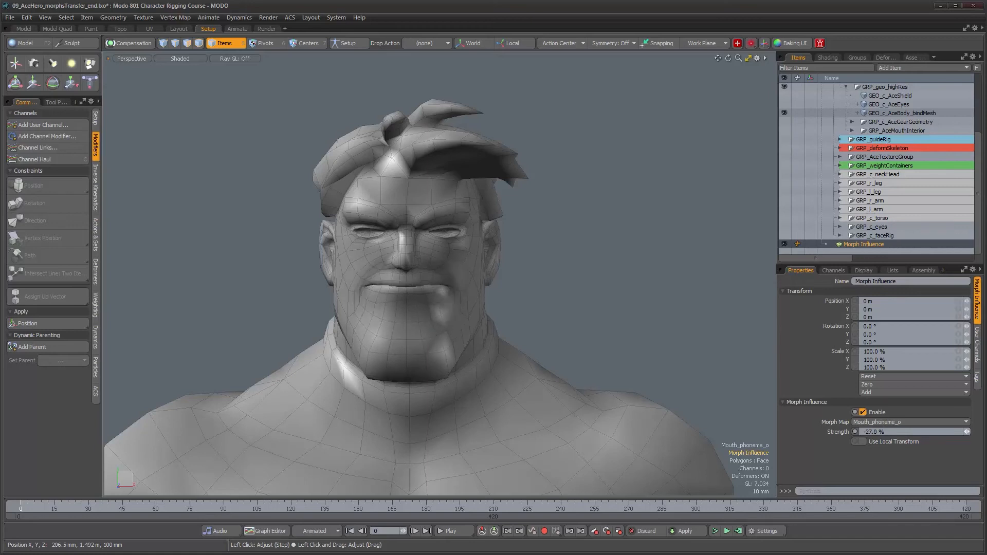
alt+drag(409, 295, 459, 294)
alt+shift+drag(459, 294, 489, 307)
alt+drag(619, 363, 558, 350)
Step: Set the Morph Influence's Strength to 0%
click(895, 432)
text(0)
key(Return)
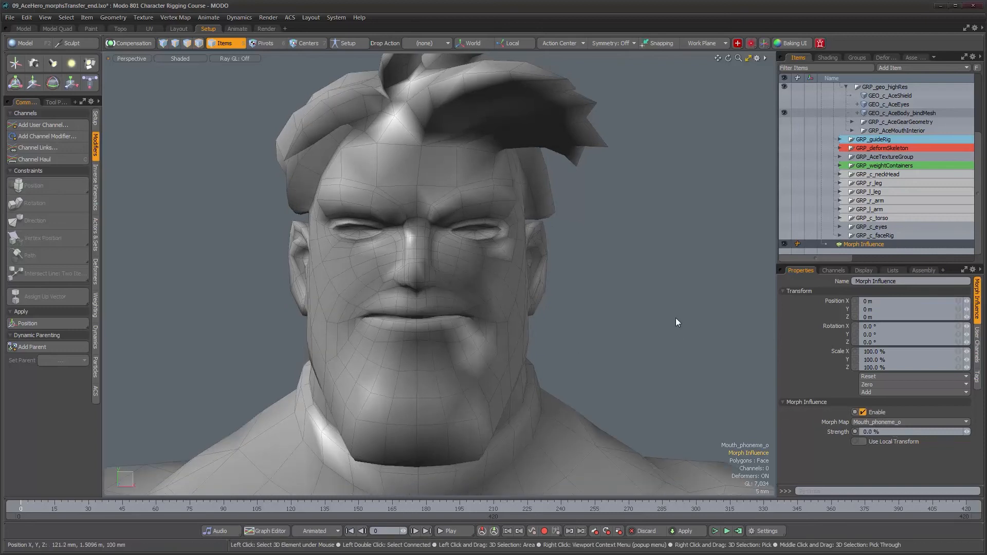
scroll(882, 238, up, 1)
scroll(876, 244, down, 1)
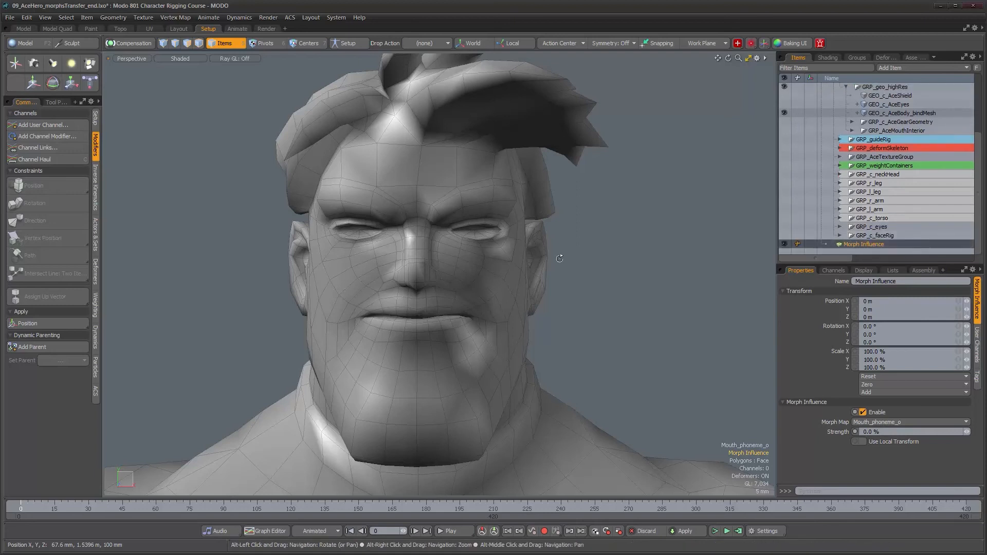
alt+drag(558, 258, 555, 267)
scroll(555, 266, down, 2)
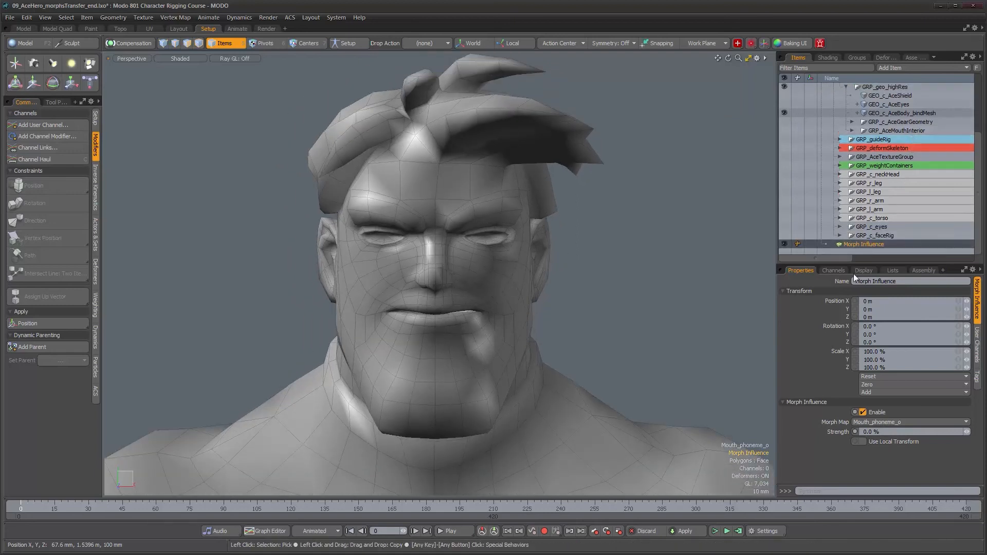
Step: Select GEO_c_AceBody_bindMesh and copy the name text of its Mouth_phoneme_o morph map
click(530, 236)
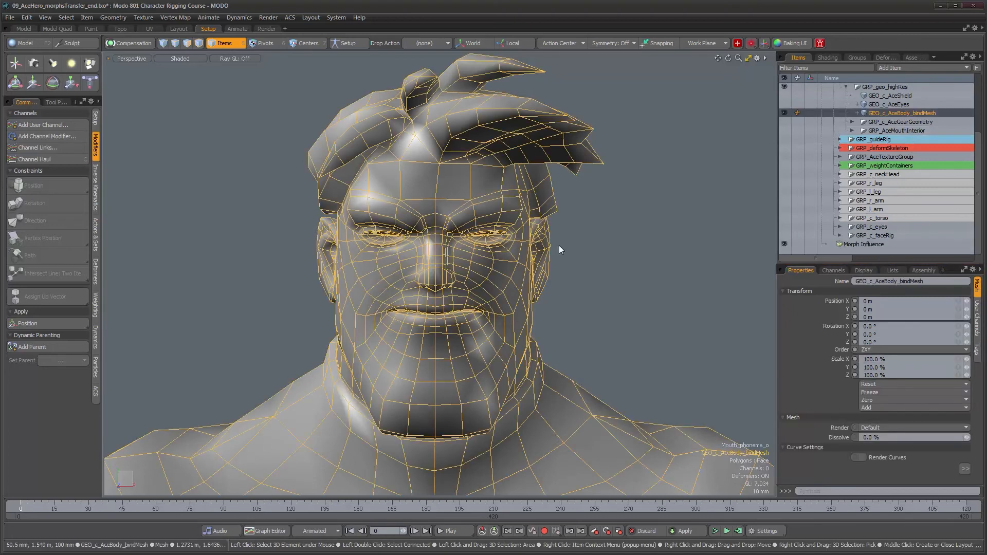
click(893, 270)
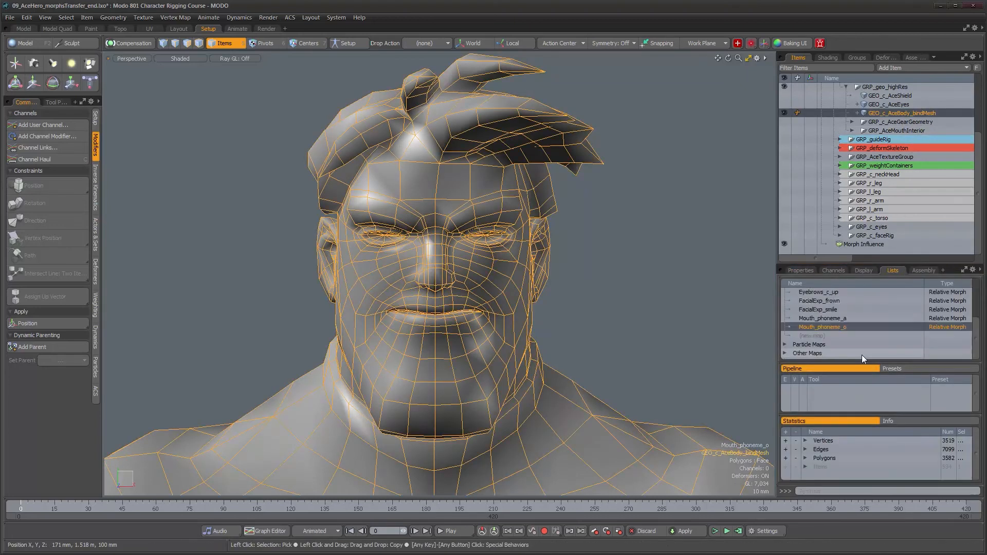
right_click(842, 329)
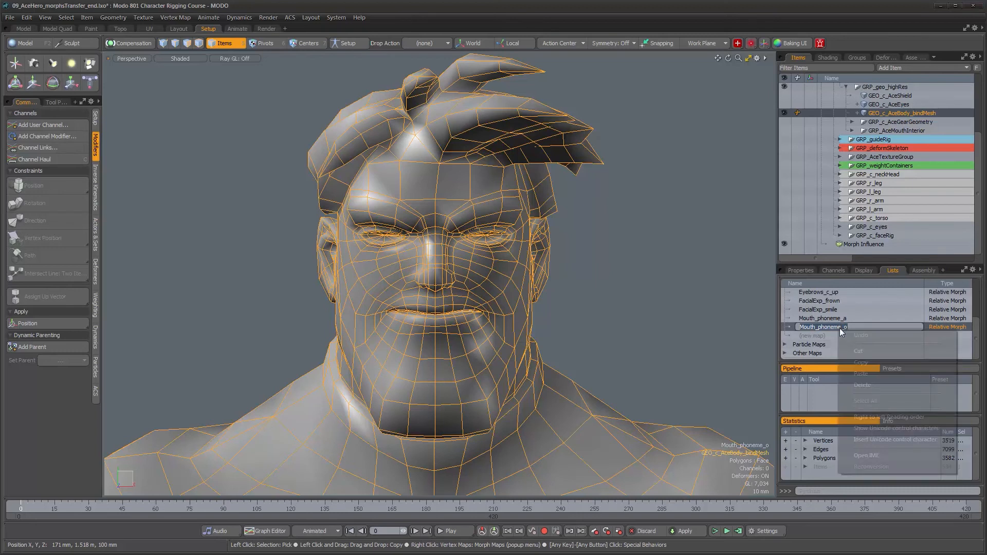
click(860, 361)
Step: Rename the Morph Influence item MINF_Mouth_phoneme_o, using the copied map name after the MINF_ prefix
click(858, 244)
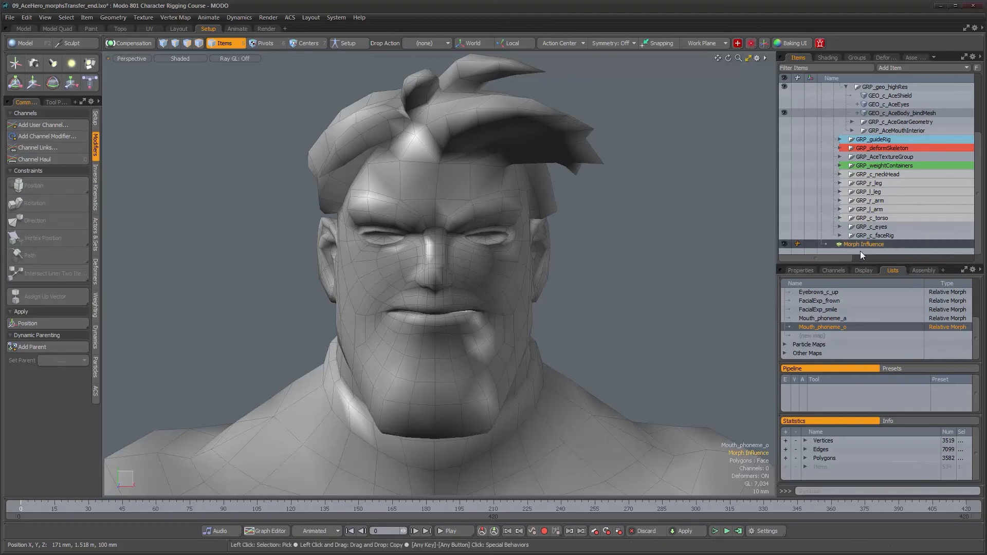
click(800, 270)
click(894, 285)
text(MINF)
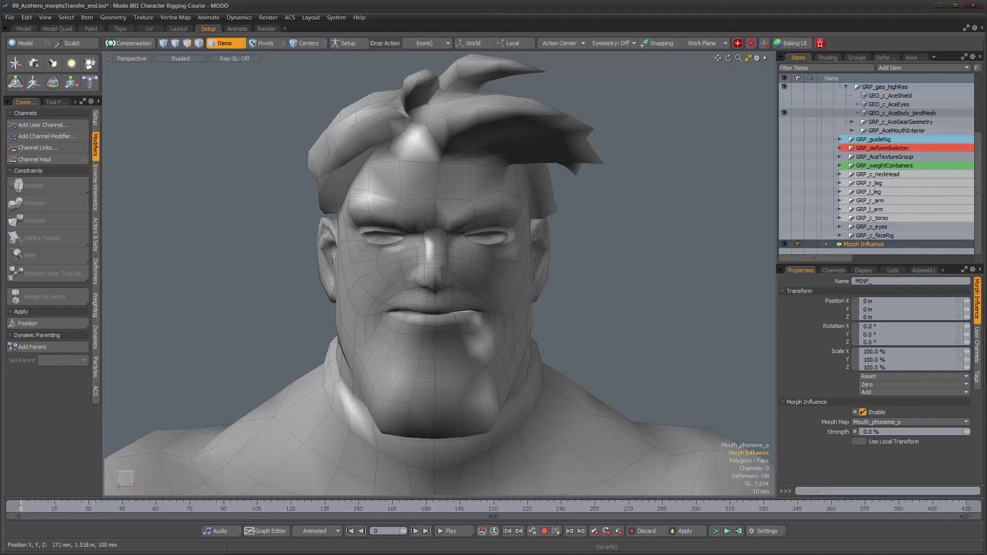
text(_)
key(ctrl+v)
key(Return)
alt+drag(534, 272, 610, 249)
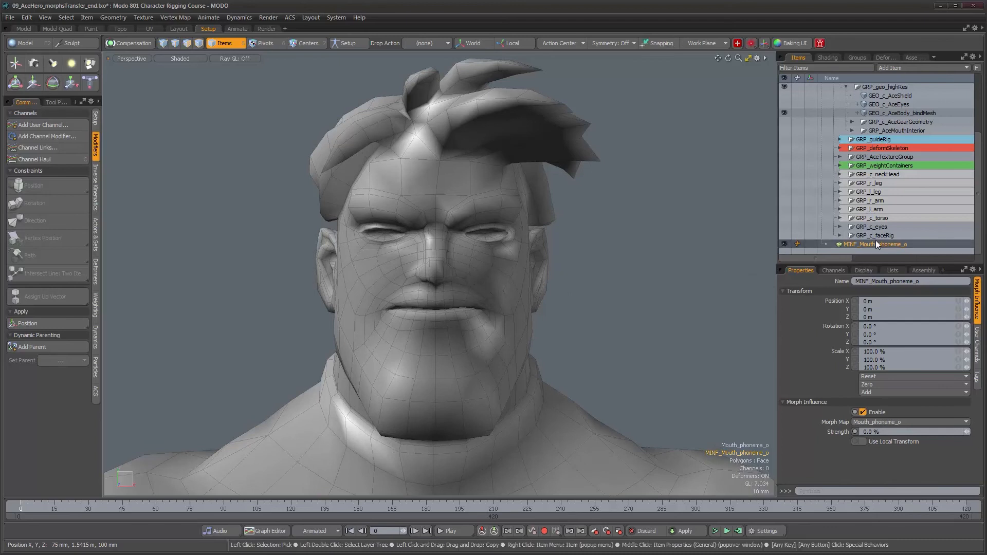
Step: Add a Group Locator to the scene and parent it under CTL_c_globalACE, above GRP_AceGeometry
scroll(875, 240, up, 3)
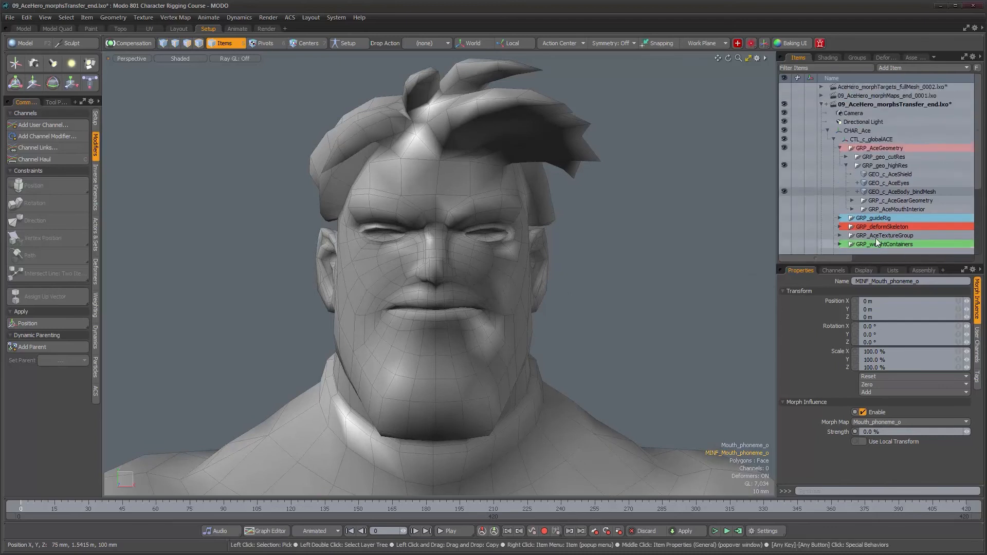
click(875, 139)
scroll(883, 165, down, 3)
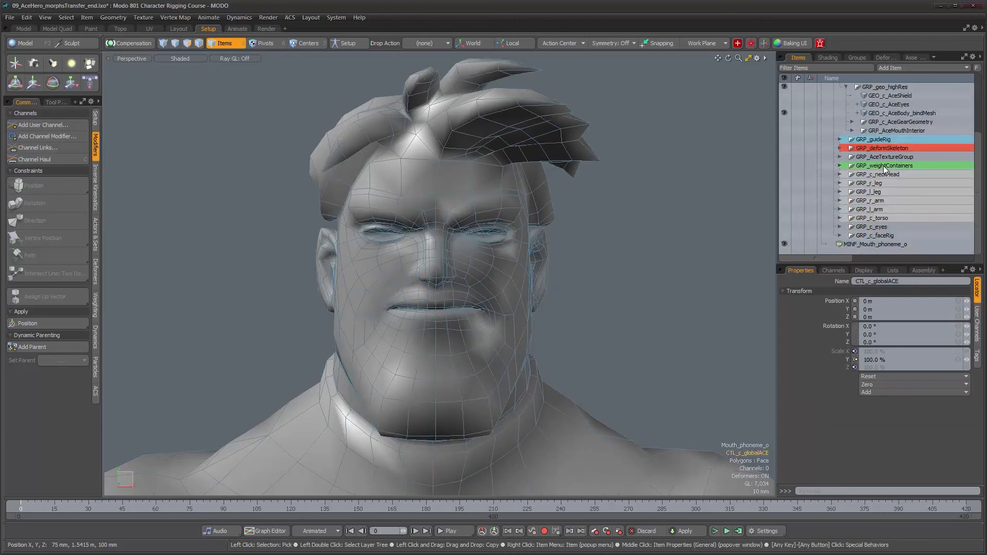
click(919, 67)
click(966, 76)
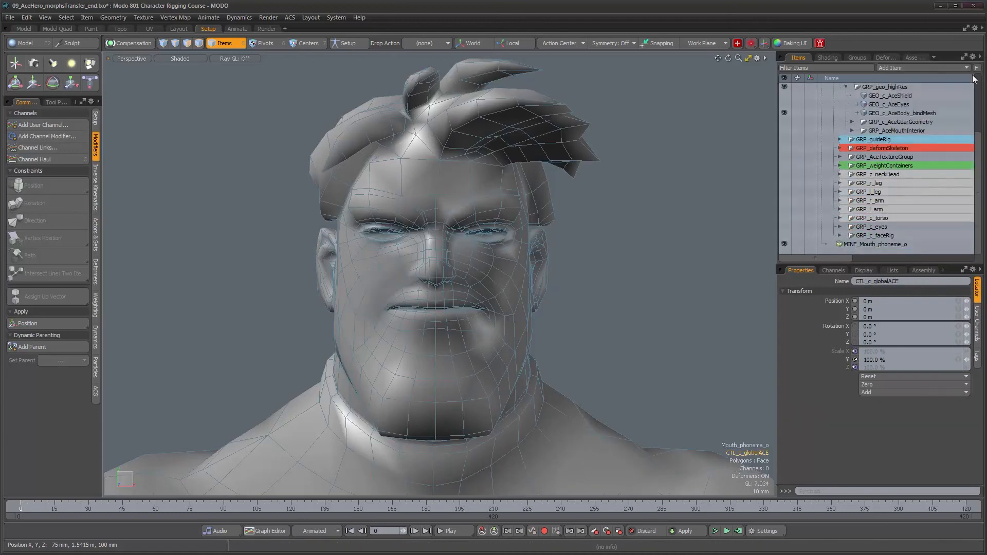
scroll(875, 199, up, 2)
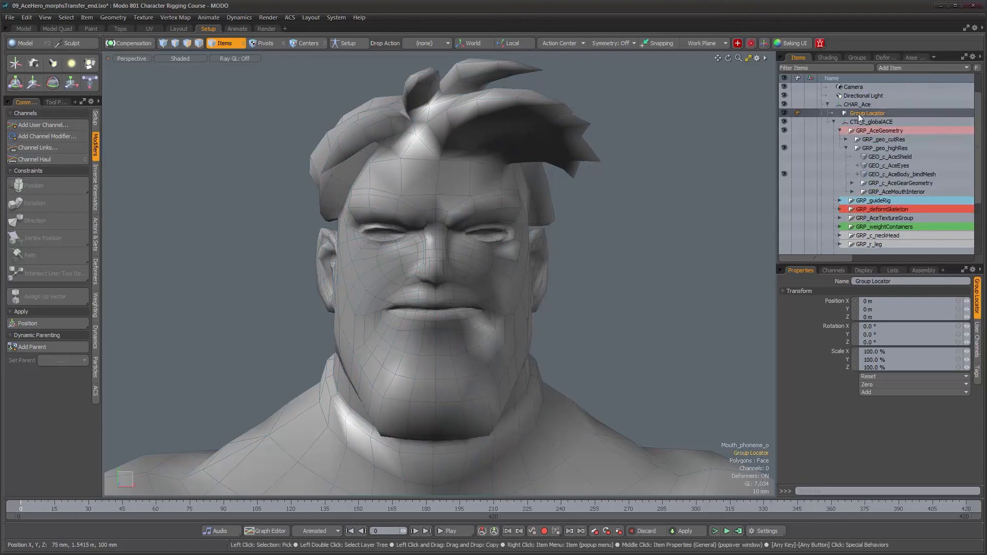
drag(856, 113, 868, 130)
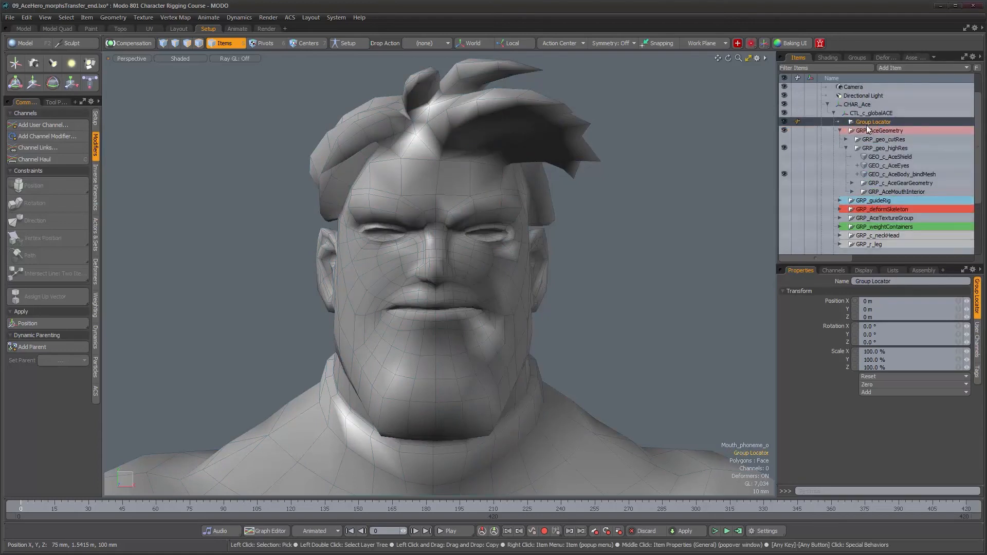
Step: Rename the new group locator GRP_morphInfluences
text(GRP_morphInflu)
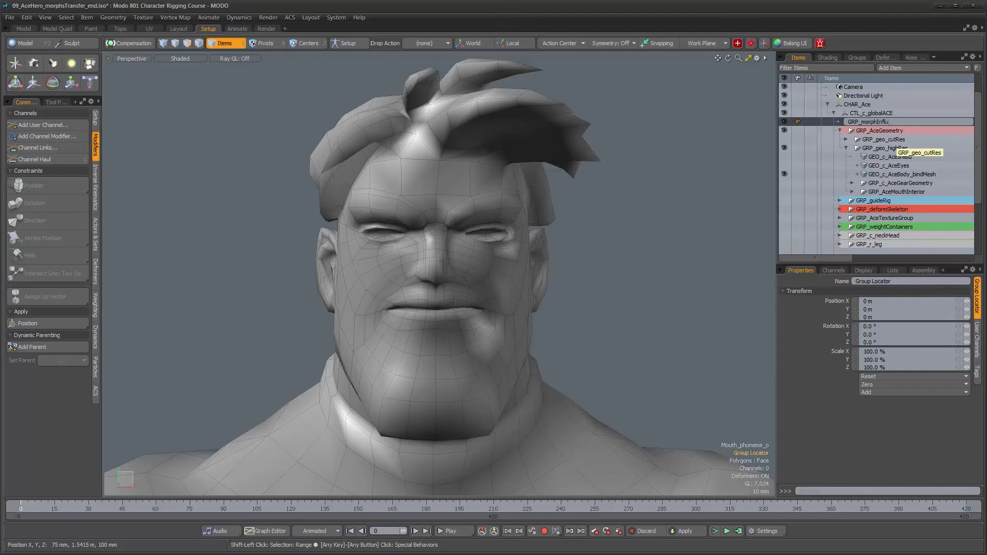
text(ences)
key(Return)
Step: Parent MINF_Mouth_phoneme_o under the GRP_morphInfluences group
scroll(895, 145, down, 1)
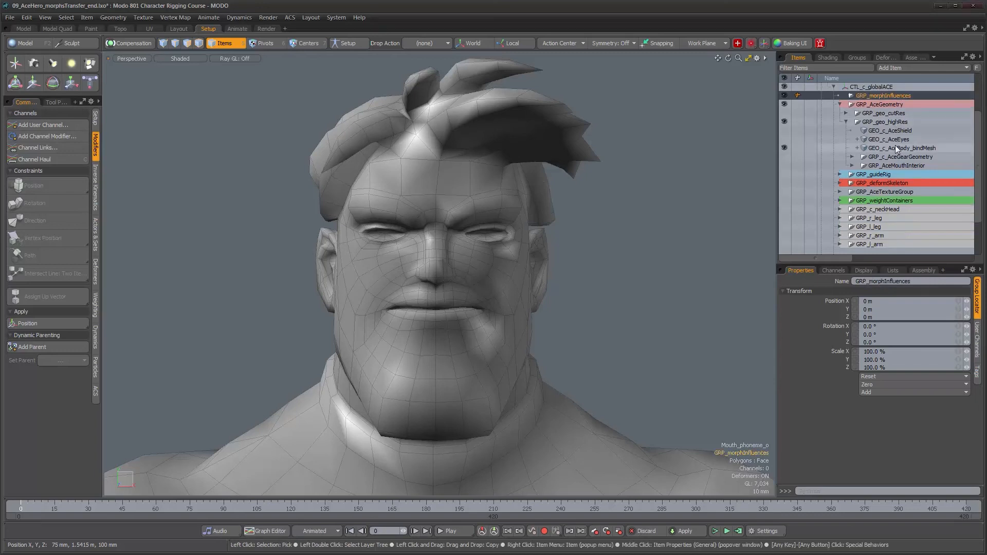
scroll(906, 144, down, 1)
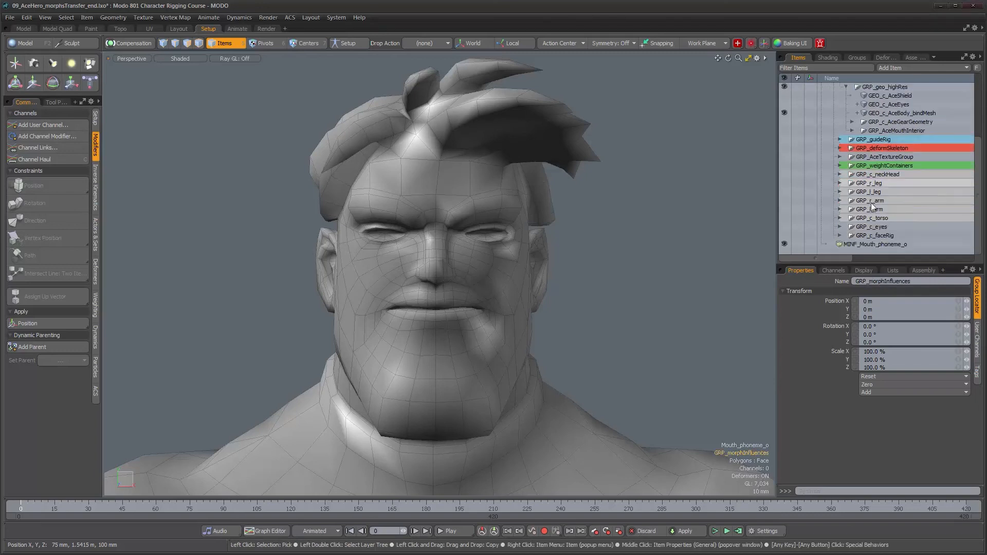
click(862, 244)
drag(861, 244, 868, 149)
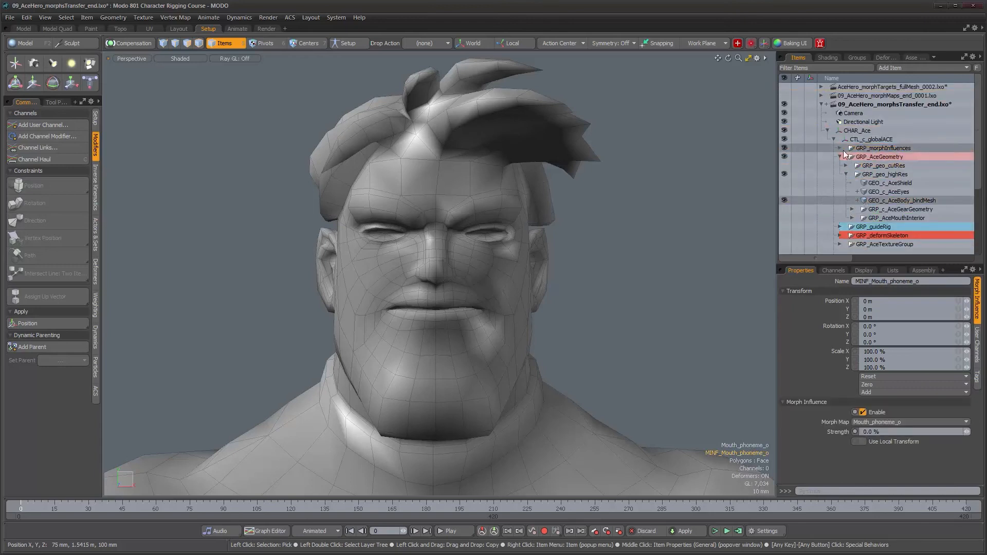
Step: Add a Morph Influence for the Mouth_phoneme_a morph map of GEO_c_AceBody_bindMesh
click(840, 147)
scroll(889, 168, down, 1)
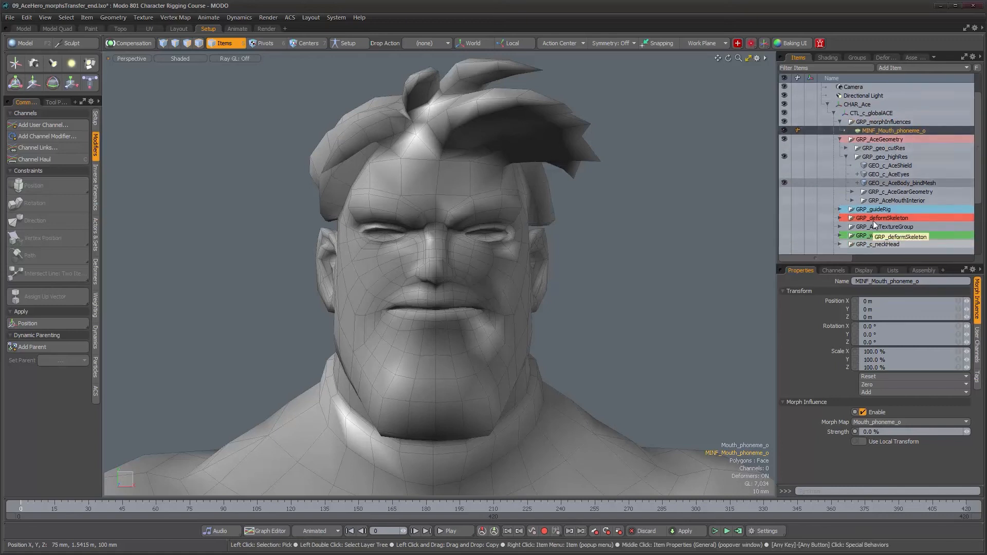
click(518, 241)
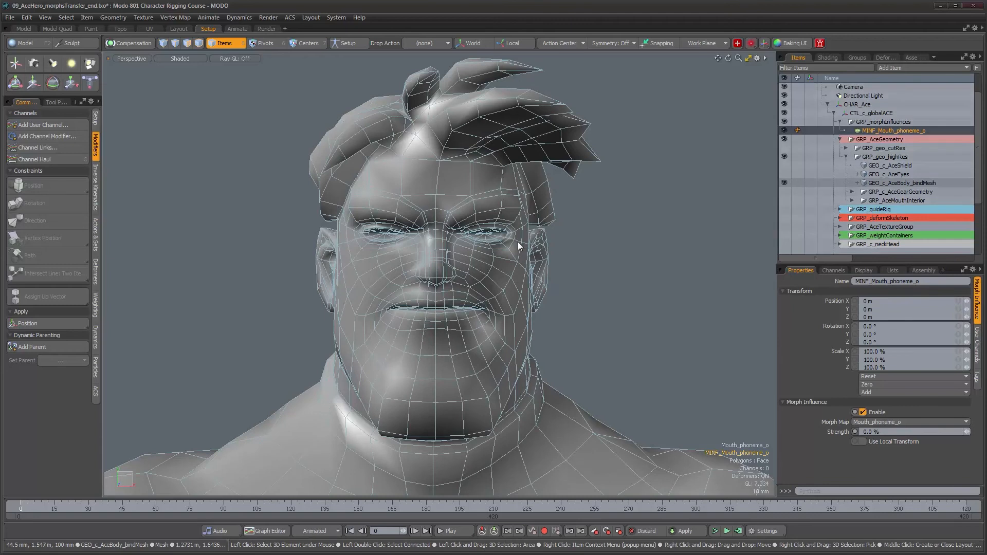
click(866, 271)
click(897, 270)
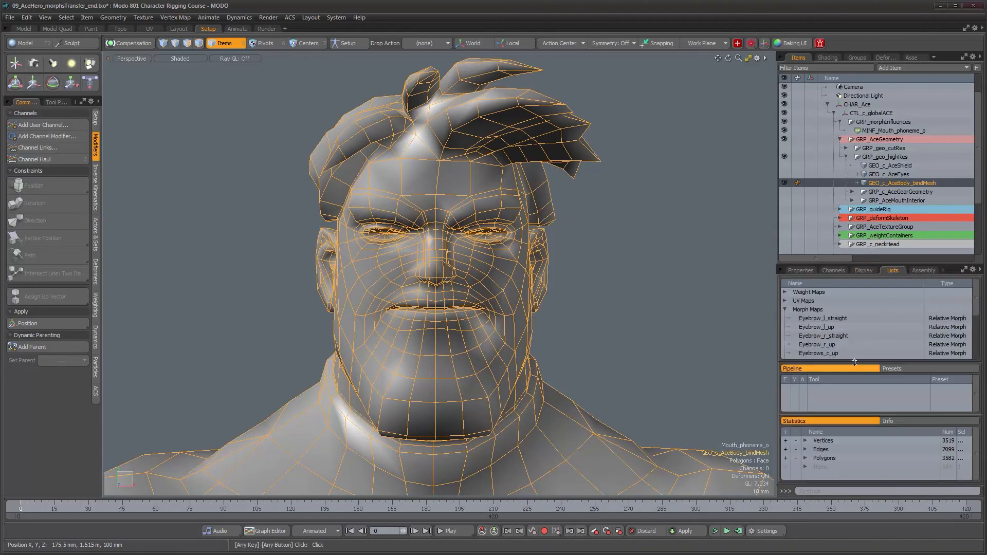
scroll(838, 353, down, 3)
click(831, 319)
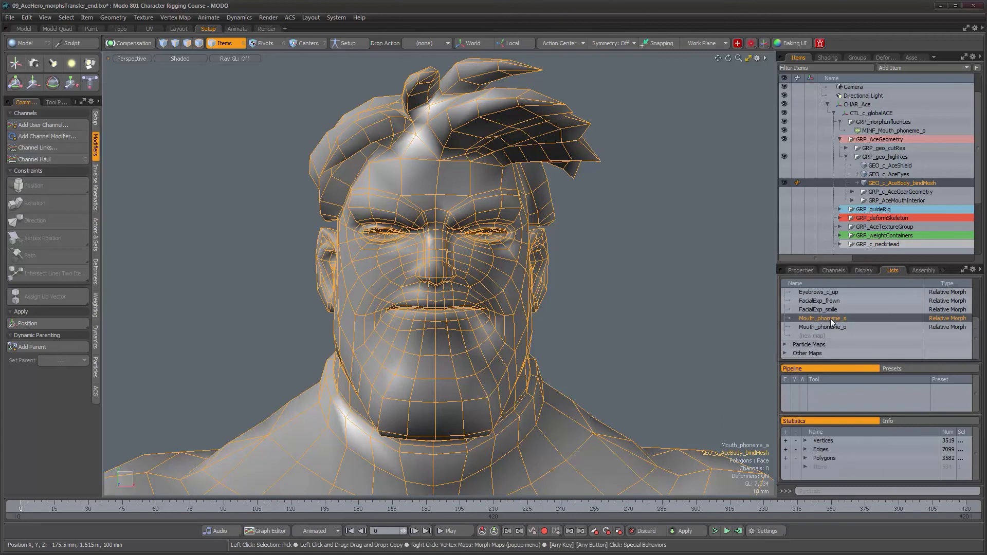
double_click(830, 319)
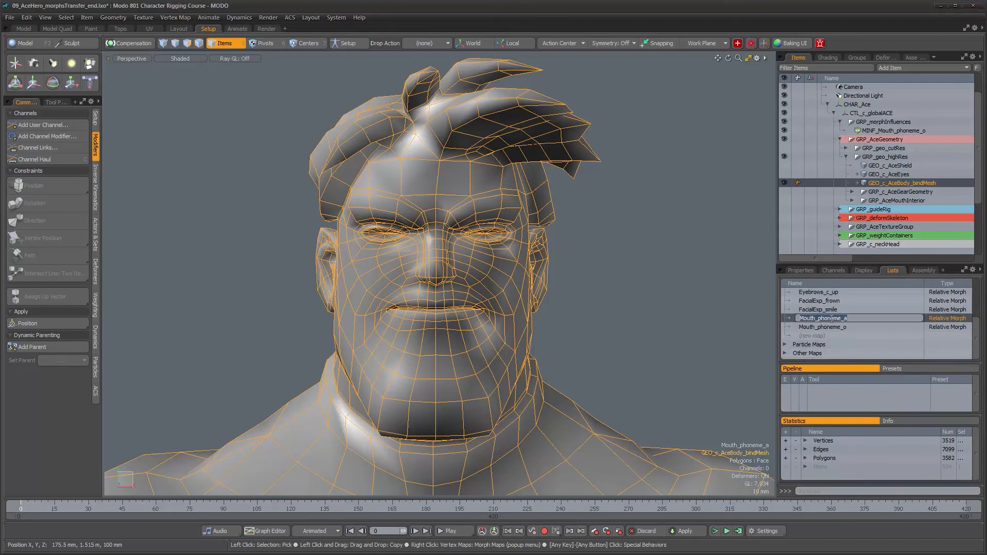
right_click(832, 319)
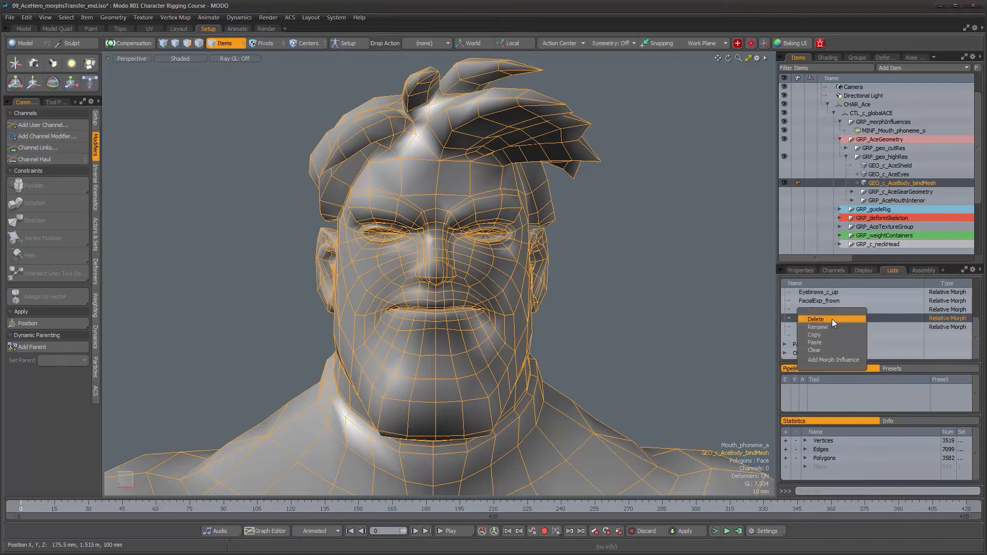
click(832, 360)
alt+drag(416, 317, 431, 299)
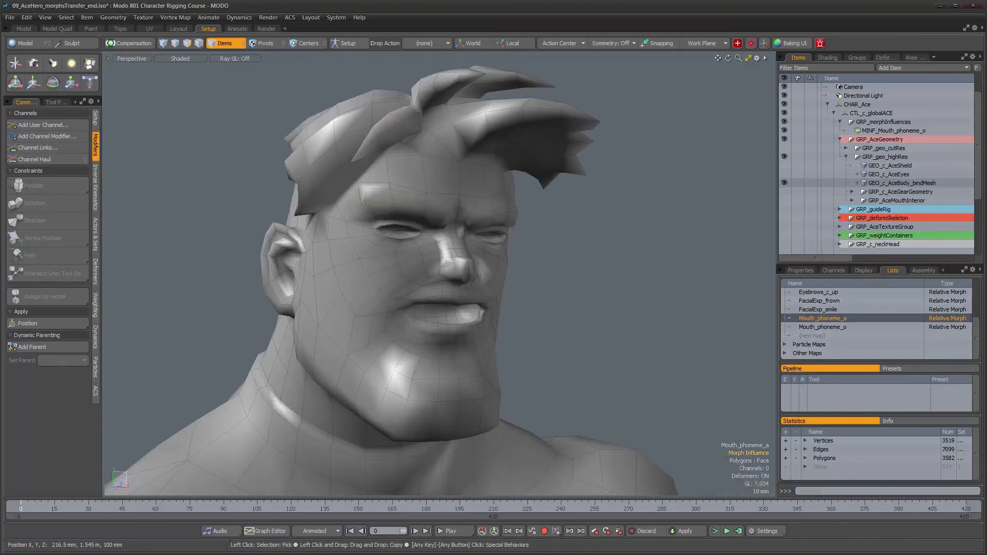
Step: Rename the new Morph Influence item MINF_Mouth_phoneme_a
scroll(877, 206, down, 3)
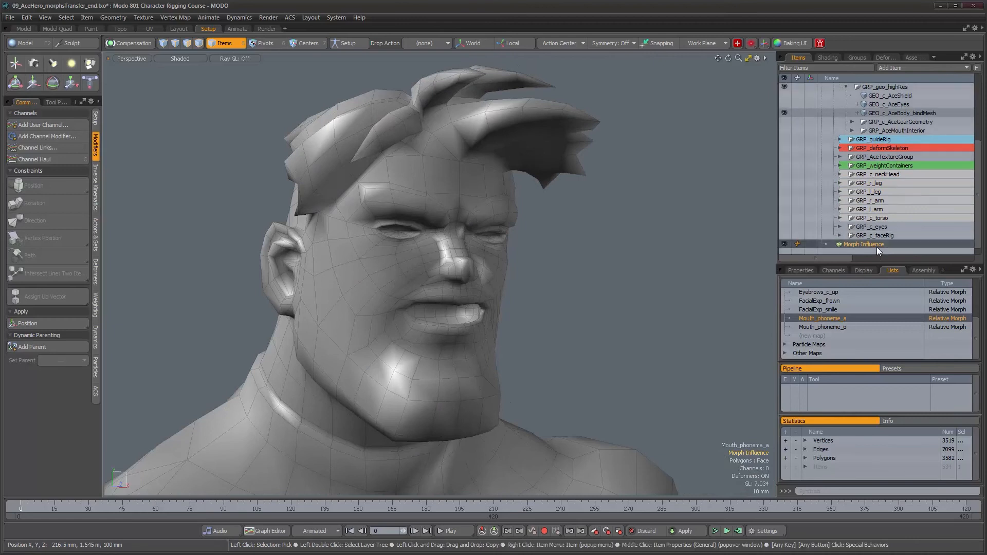
click(794, 269)
click(896, 282)
text(M)
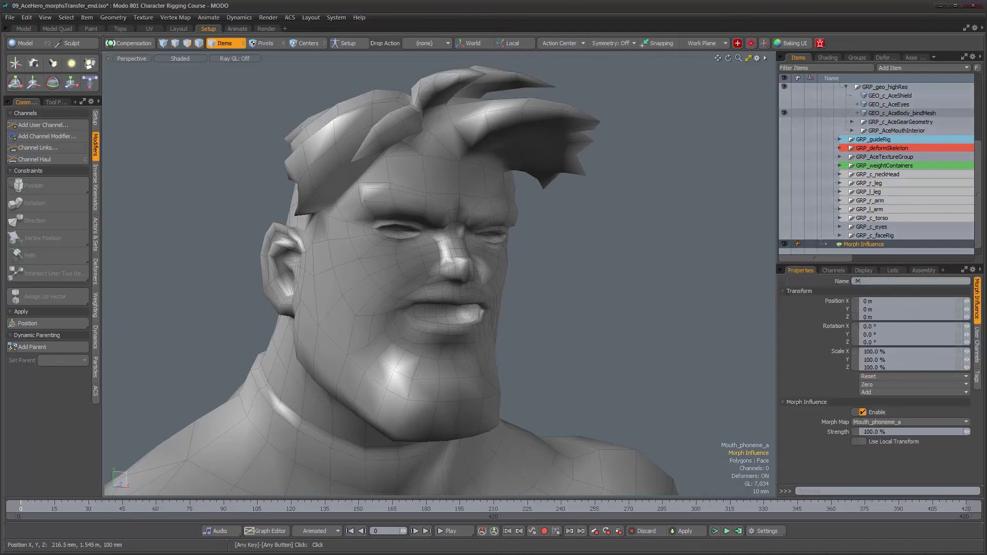
text(INF_)
text(Mouth_phoneme_a)
key(Return)
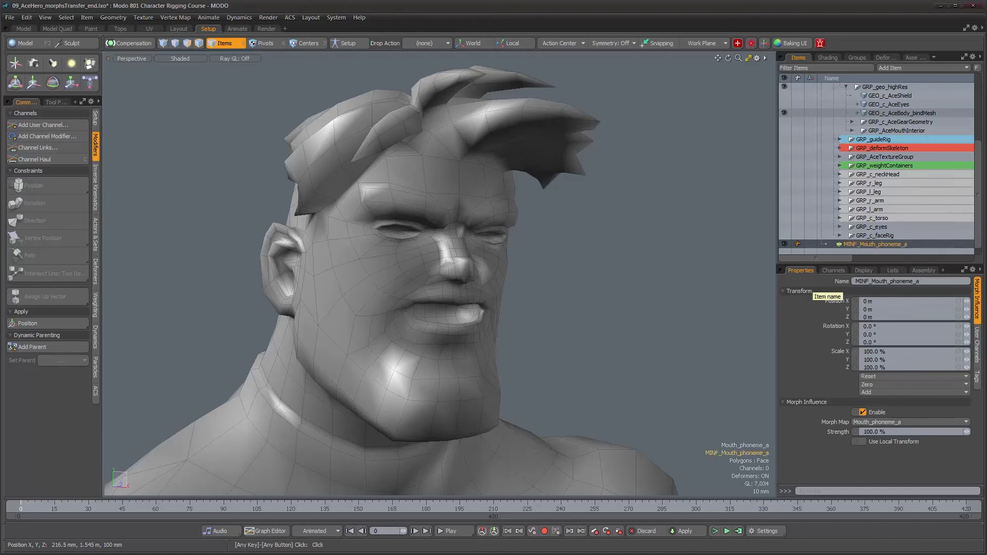
Step: Parent MINF_Mouth_phoneme_a under GRP_morphInfluences and set its strength to 0%
drag(875, 244, 878, 150)
click(891, 432)
text(0)
key(Return)
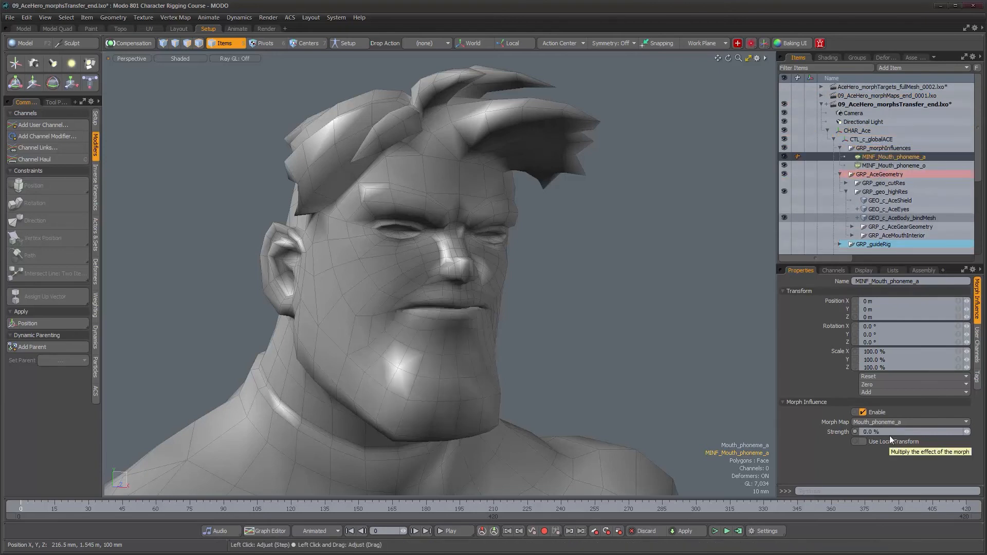
Step: Test the mouth morphs by raising MINF_Mouth_phoneme_a's strength to 100% and MINF_Mouth_phoneme_o's to about 64.5%
alt+drag(612, 329, 457, 288)
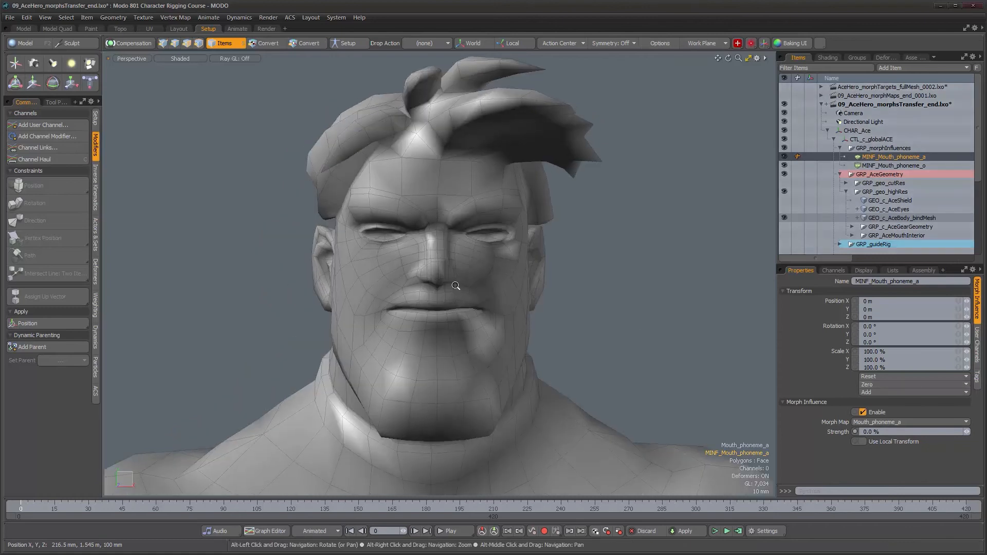
scroll(457, 288, up, 2)
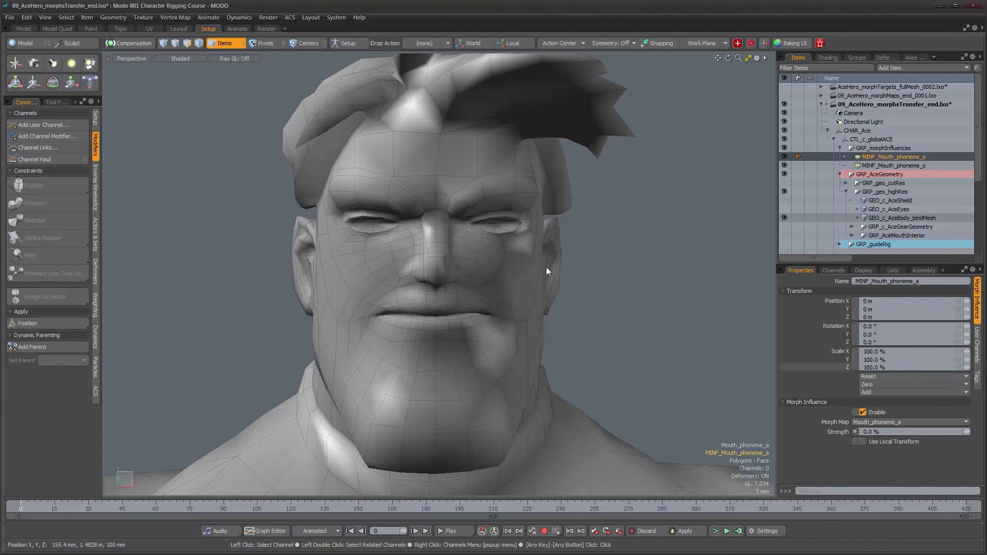
drag(926, 432, 971, 432)
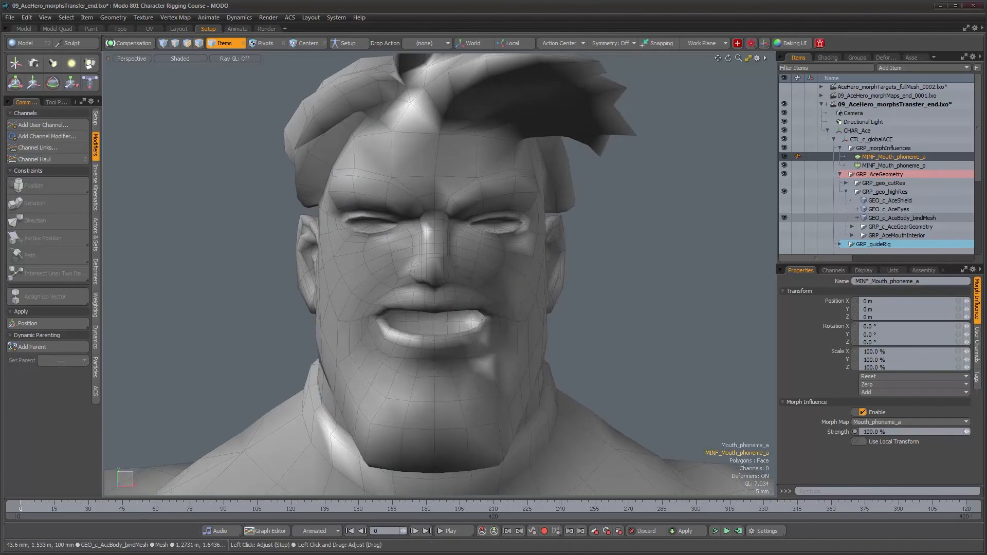
click(901, 165)
mouse_move(967, 433)
mouse_down()
mouse_move(986, 433)
mouse_move(969, 432)
mouse_up()
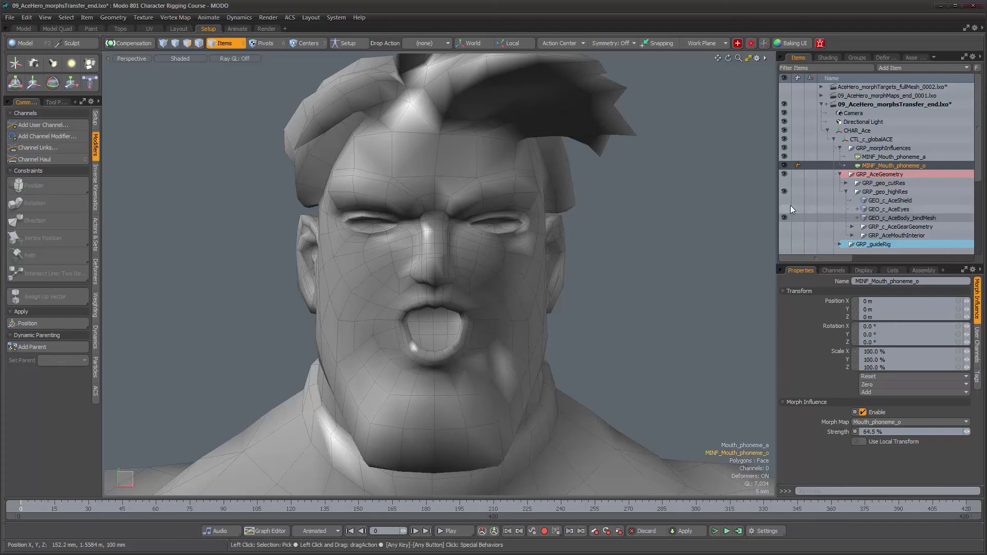
Step: Set the strength of both MINF_Mouth_phoneme_o and MINF_Mouth_phoneme_a to 0%
click(924, 432)
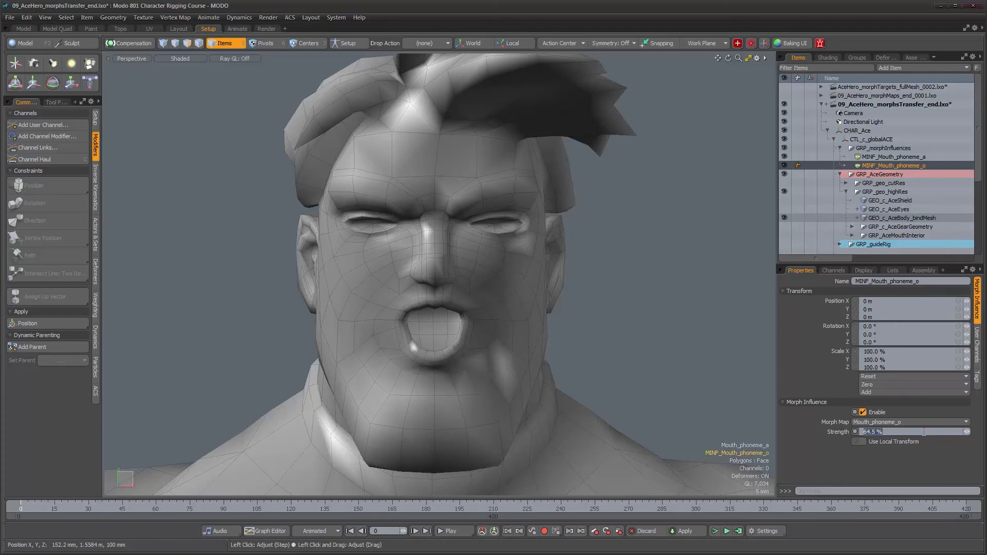
text(0)
key(Return)
click(880, 155)
click(908, 432)
text(0)
key(Return)
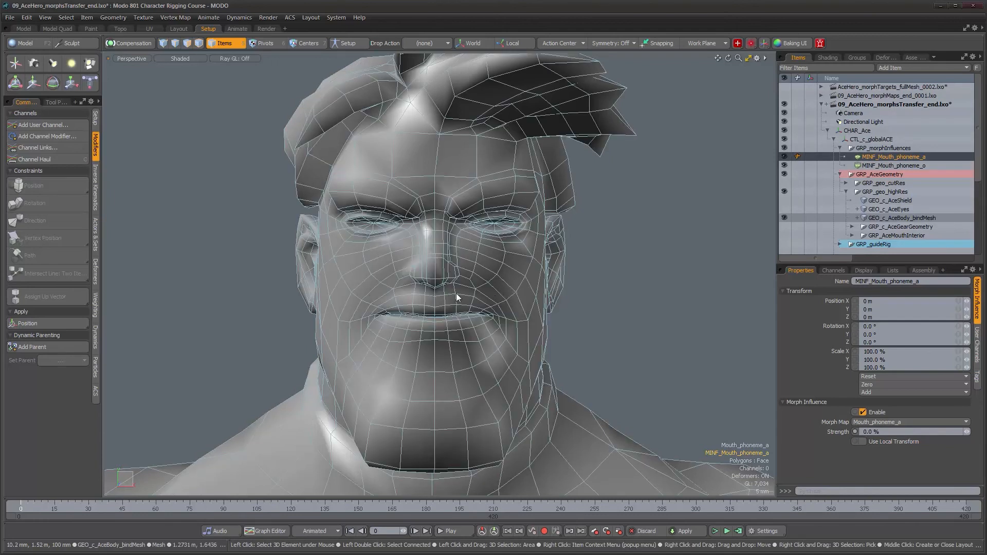
Step: Add a Morph Influence for the FacialExp_smile morph map of GEO_c_AceBody_bindMesh
scroll(903, 203, down, 3)
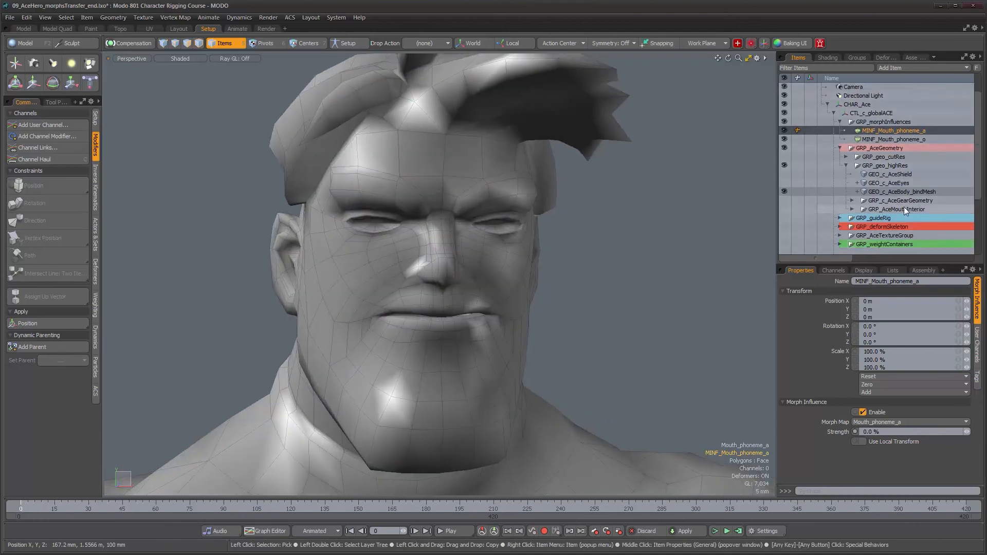
scroll(904, 207, down, 8)
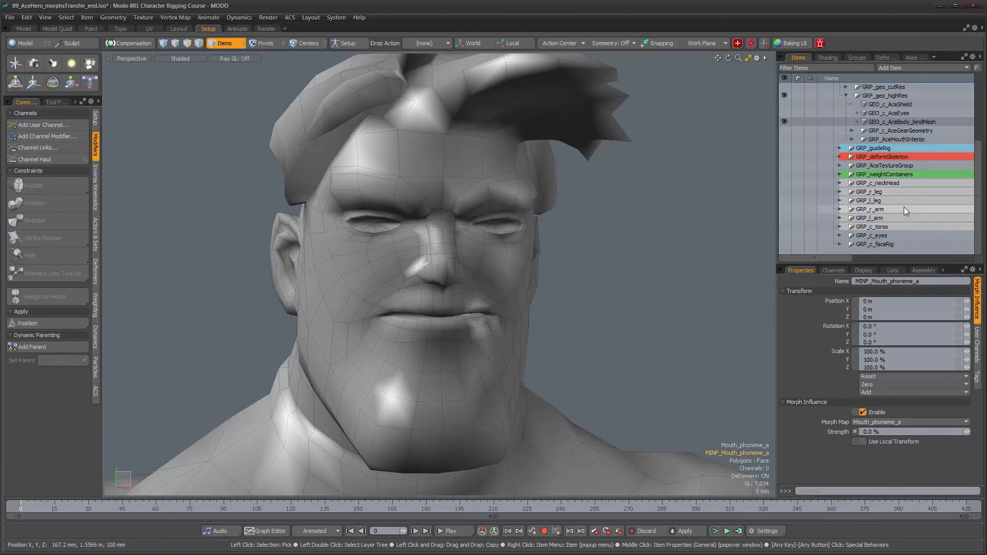
click(495, 172)
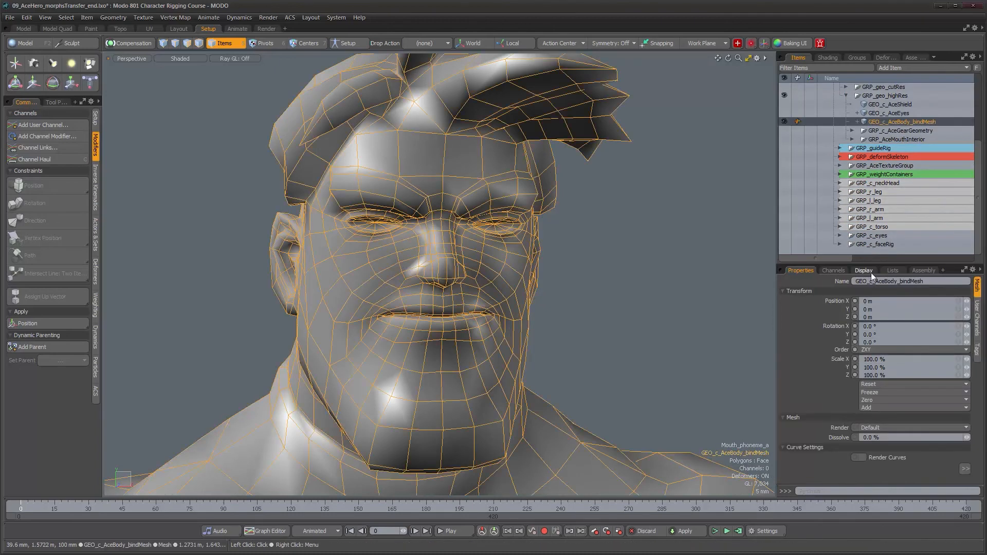
click(893, 270)
scroll(843, 353, up, 3)
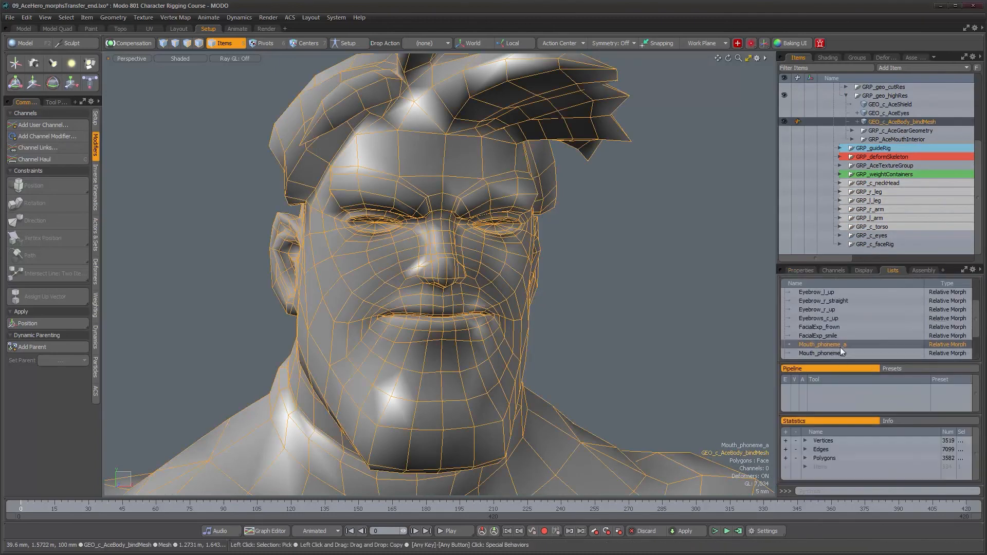
double_click(825, 336)
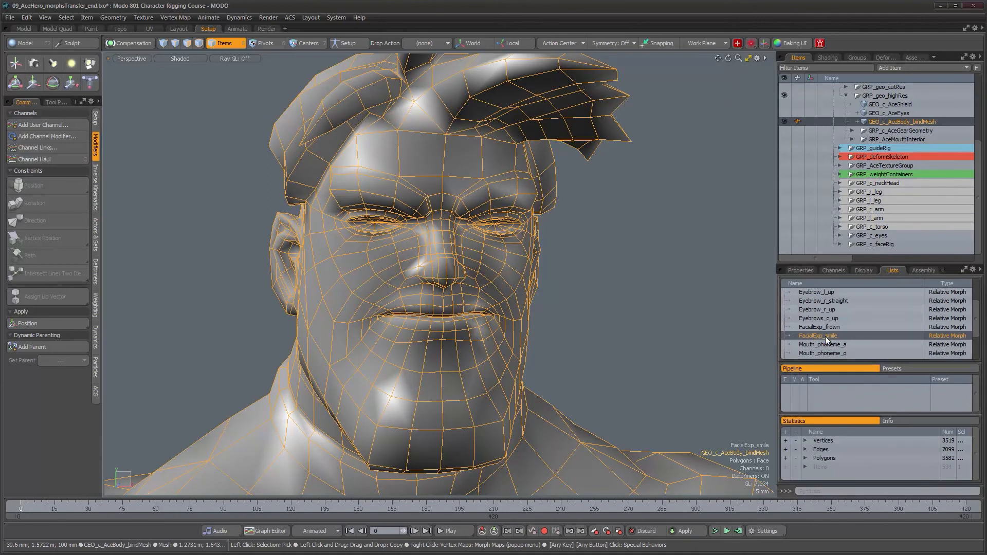
click(826, 336)
click(827, 345)
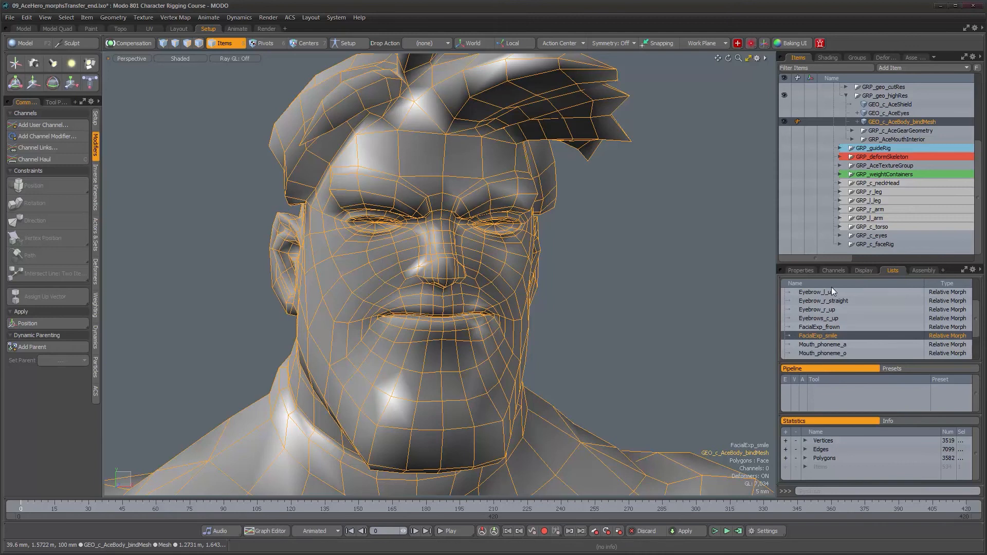
right_click(829, 336)
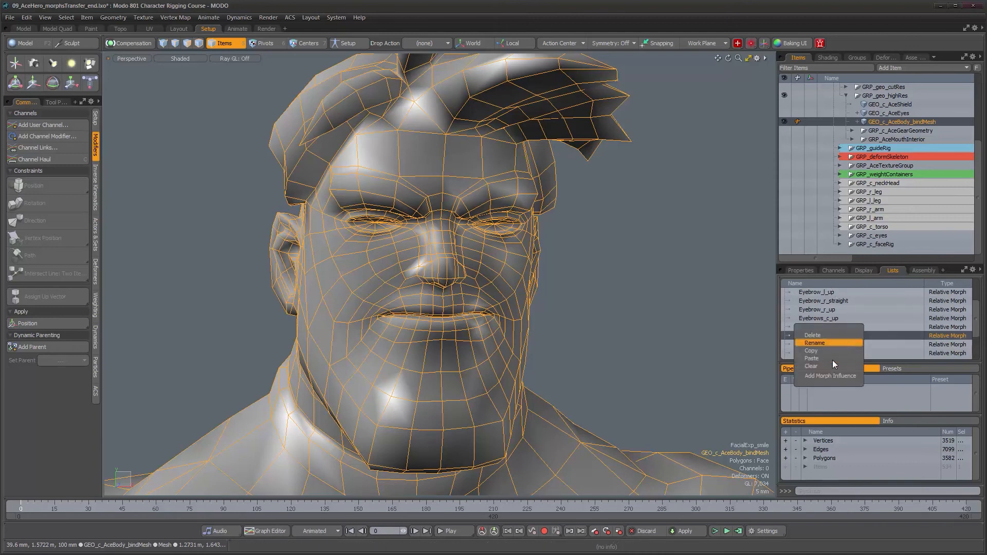
click(835, 377)
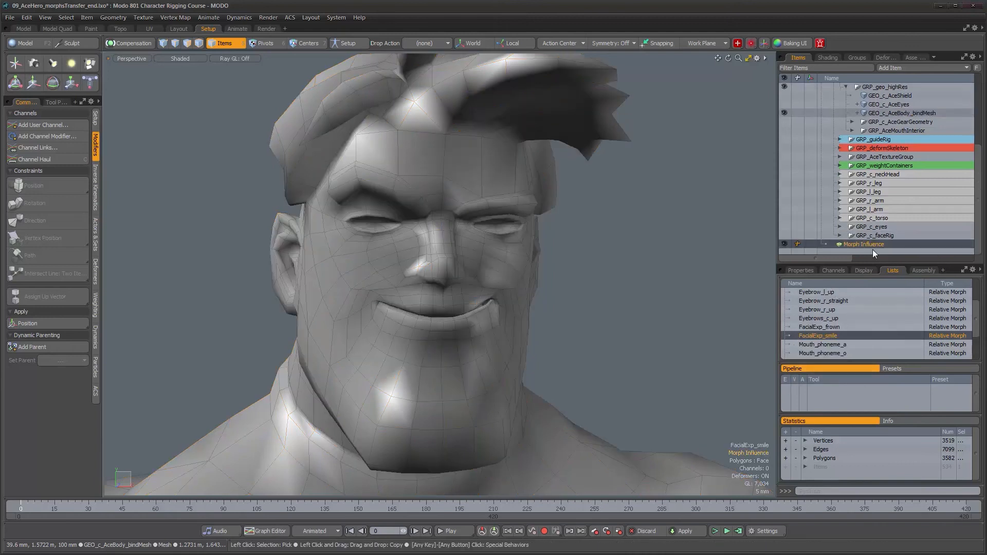
Step: Rename the new smile influence MINF_FacialExp_smile and set its strength to 0%
click(801, 271)
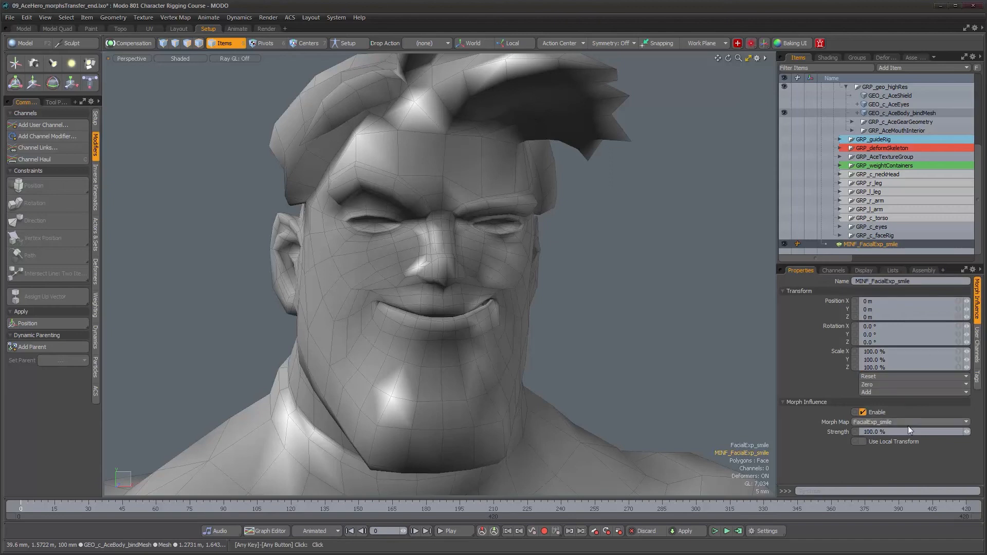
text(0)
key(Return)
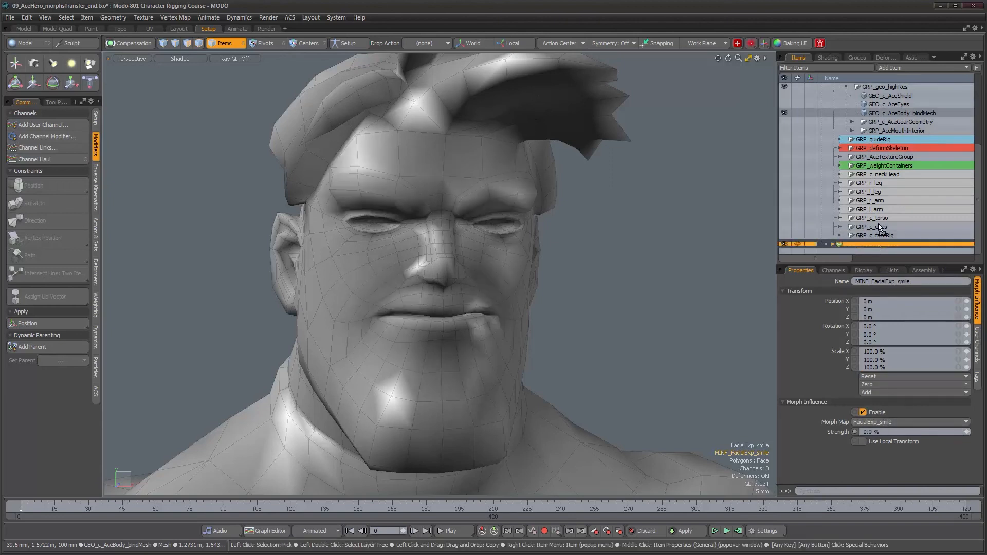
Step: Parent MINF_FacialExp_smile under the GRP_morphInfluences group
scroll(889, 78, up, 5)
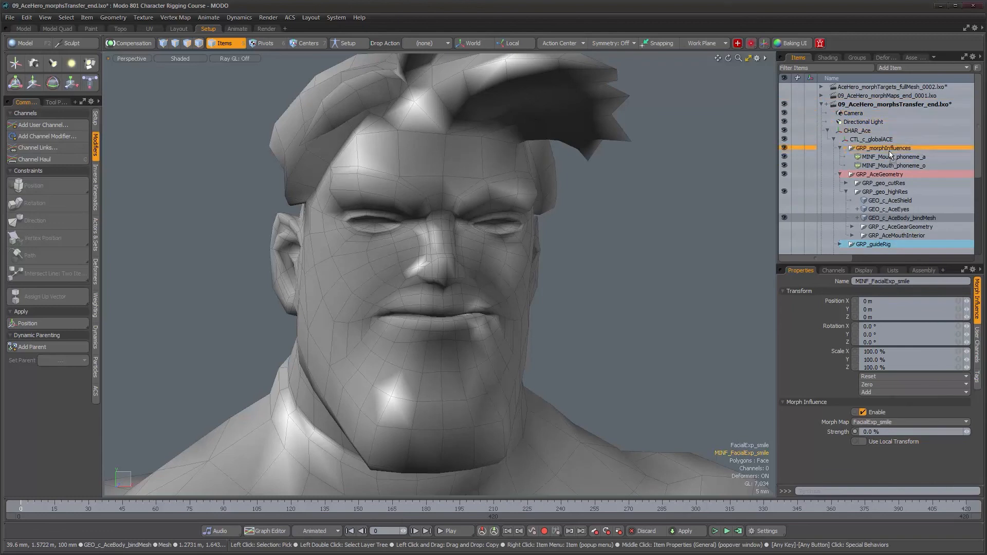
scroll(899, 196, down, 5)
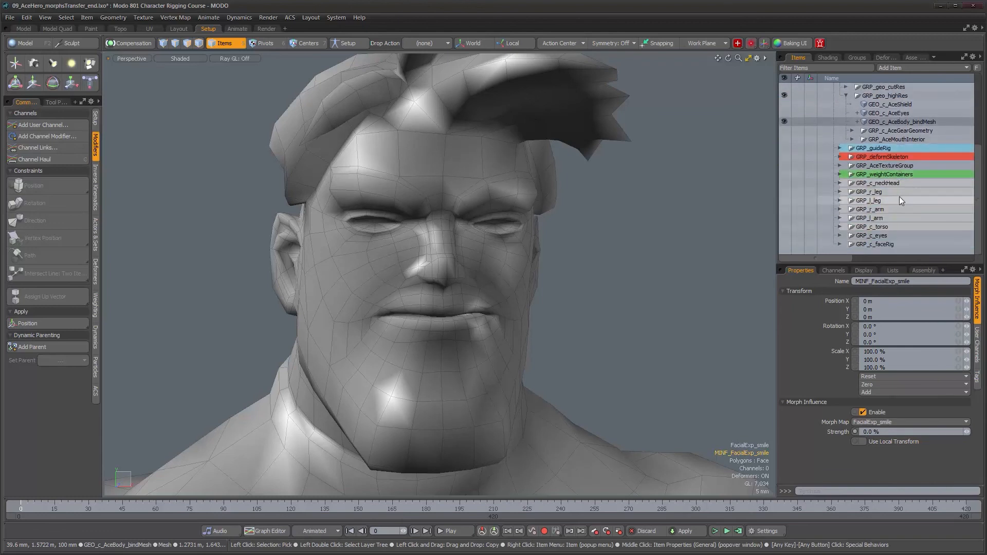
Step: Add a Morph Influence for the FacialExp_frown morph map of the body mesh
click(888, 272)
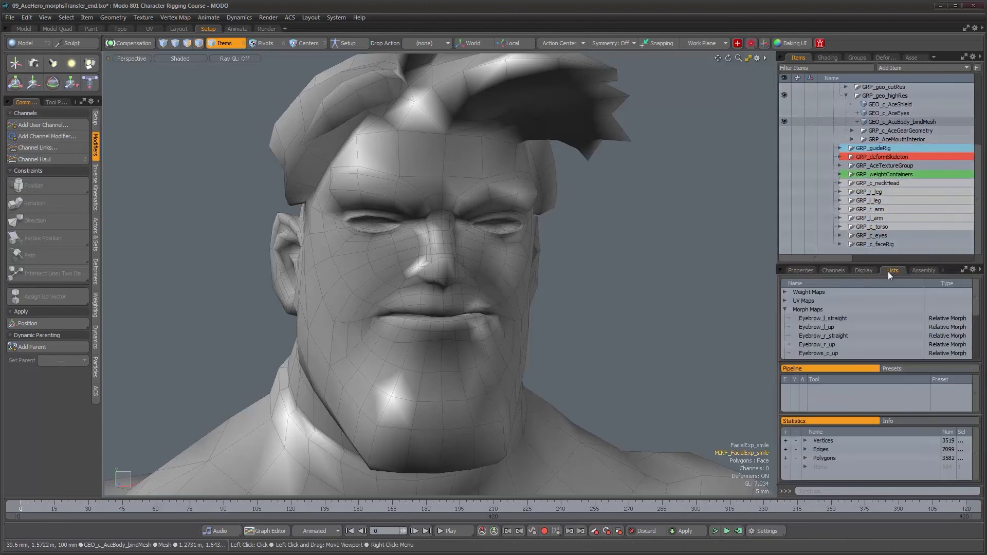
scroll(832, 335, down, 3)
click(834, 335)
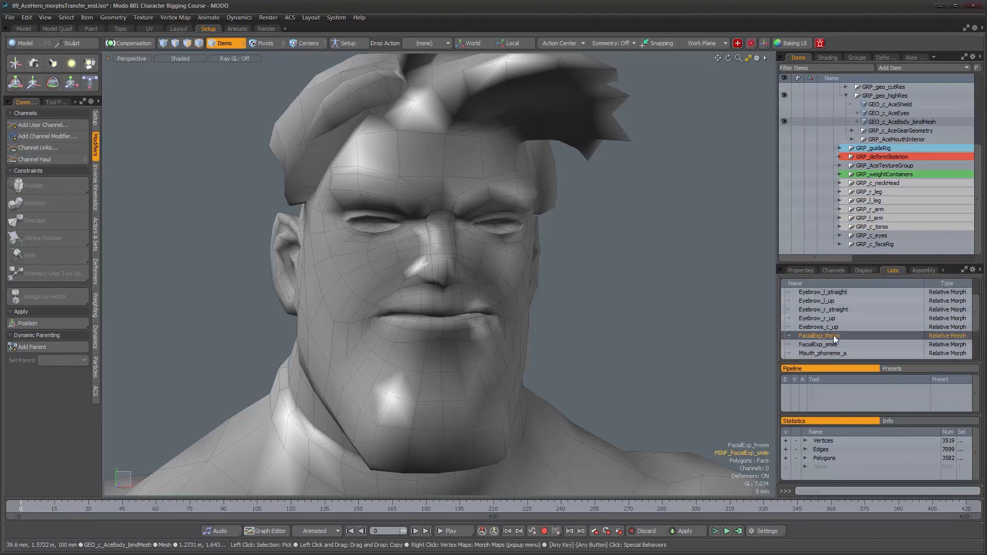
right_click(834, 336)
click(884, 336)
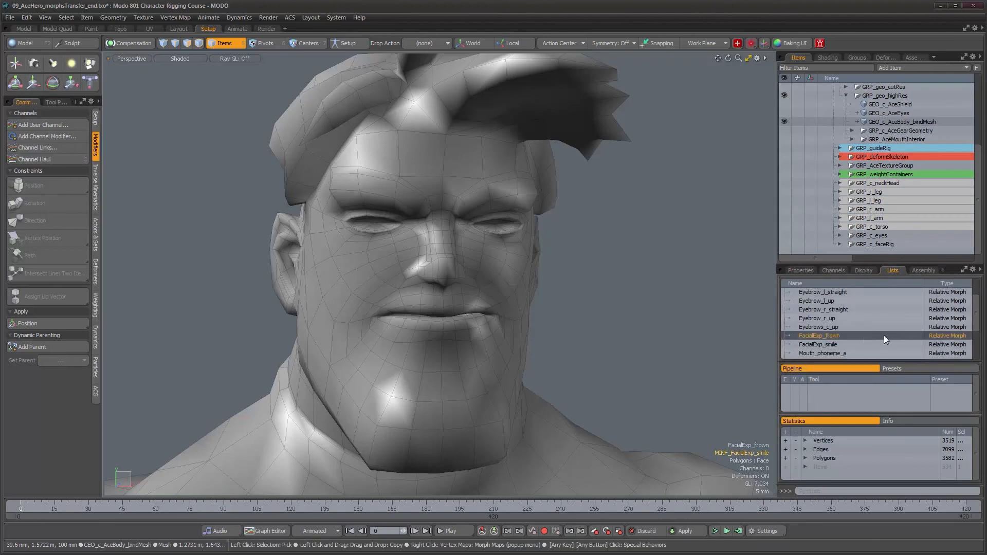
double_click(826, 335)
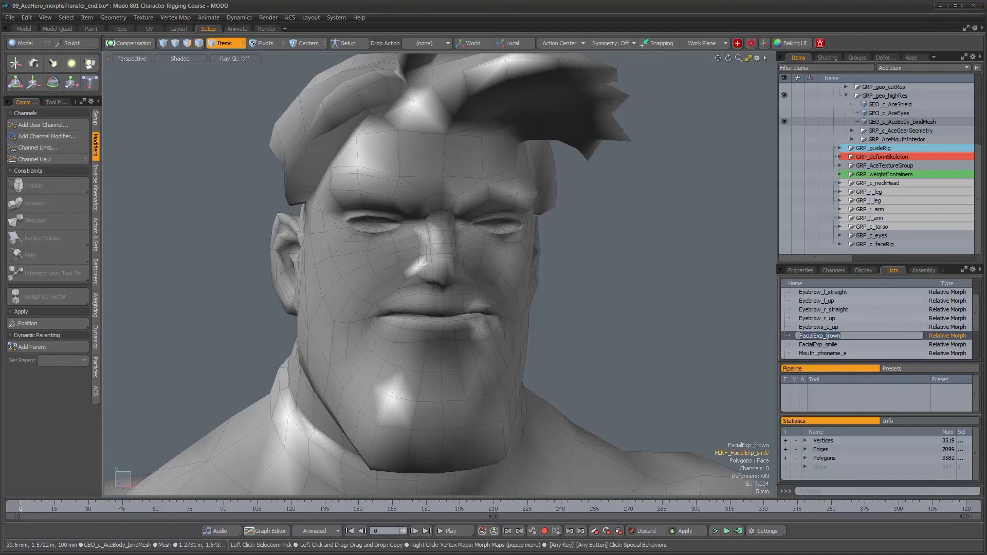
right_click(831, 335)
click(834, 377)
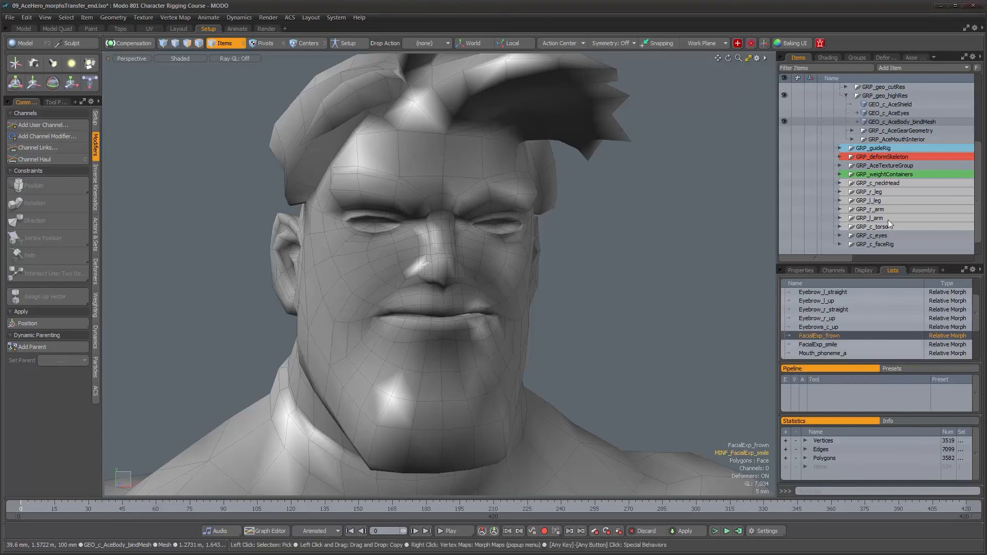
Step: Name the new frown influence MINF_FacialExp_frown and set its strength to 0%
click(806, 271)
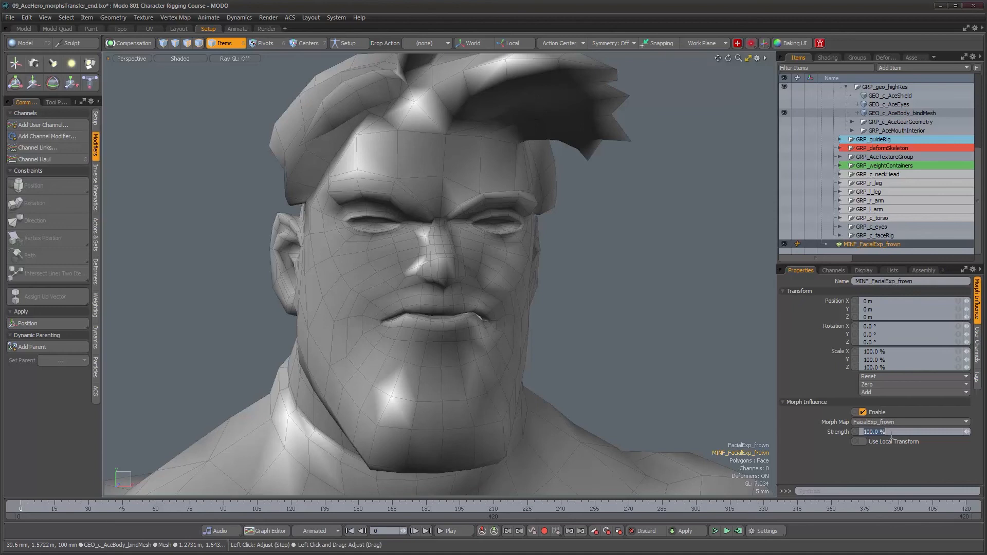
text(0)
key(Return)
Step: Parent MINF_FacialExp_frown under the GRP_morphInfluences group
drag(862, 243, 882, 95)
drag(889, 144, 889, 148)
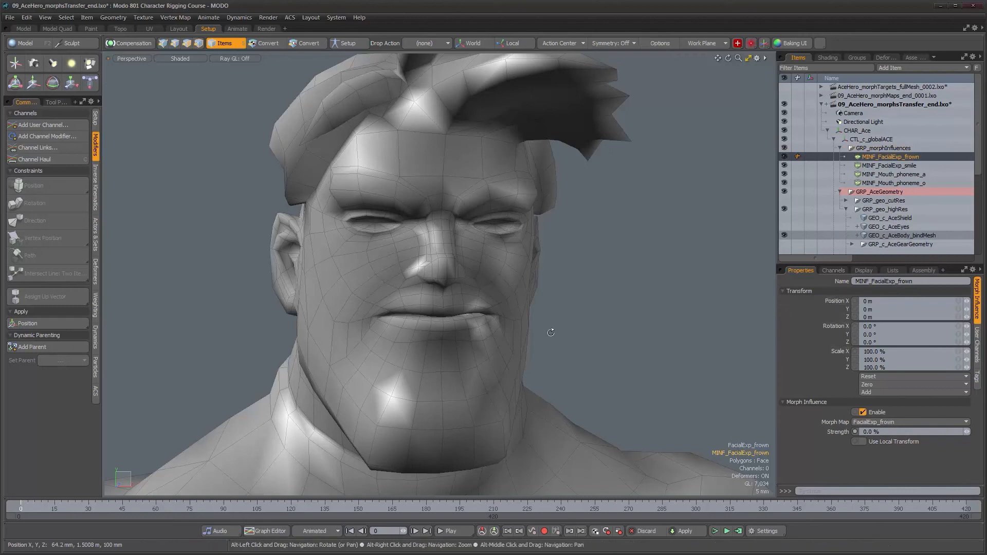
alt+drag(550, 334, 552, 341)
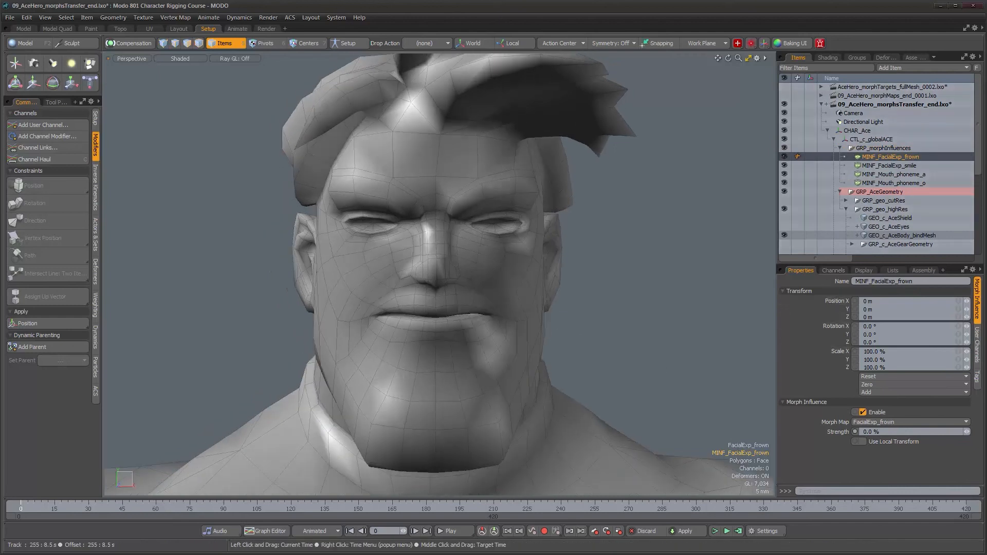
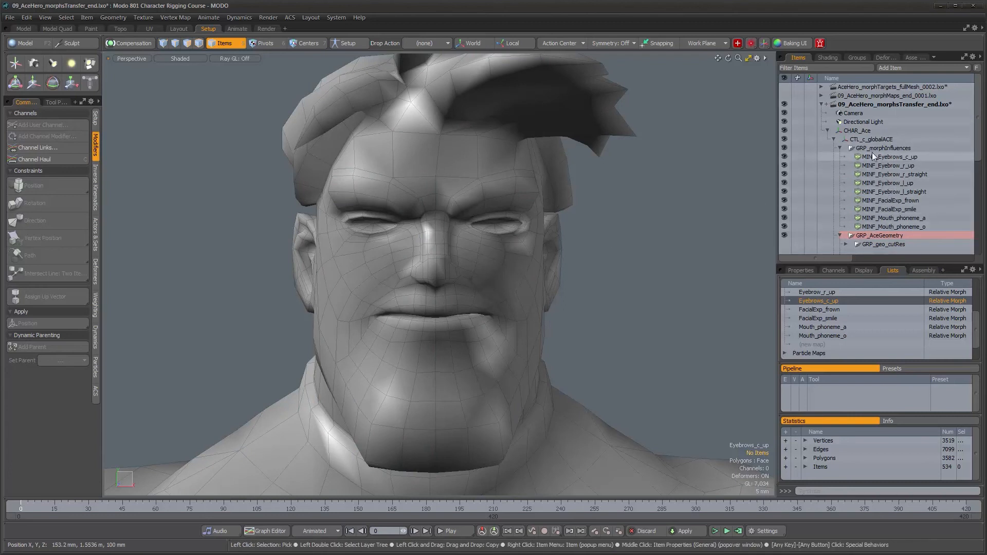
Step: Set the display size of all nine MINF morph influences in GRP_morphInfluences to 0.1
drag(874, 156, 884, 224)
alt+right_drag(653, 238, 496, 319)
alt+middle_drag(496, 370, 487, 214)
alt+right_drag(487, 214, 427, 232)
alt+middle_drag(525, 411, 483, 311)
alt+drag(483, 311, 497, 300)
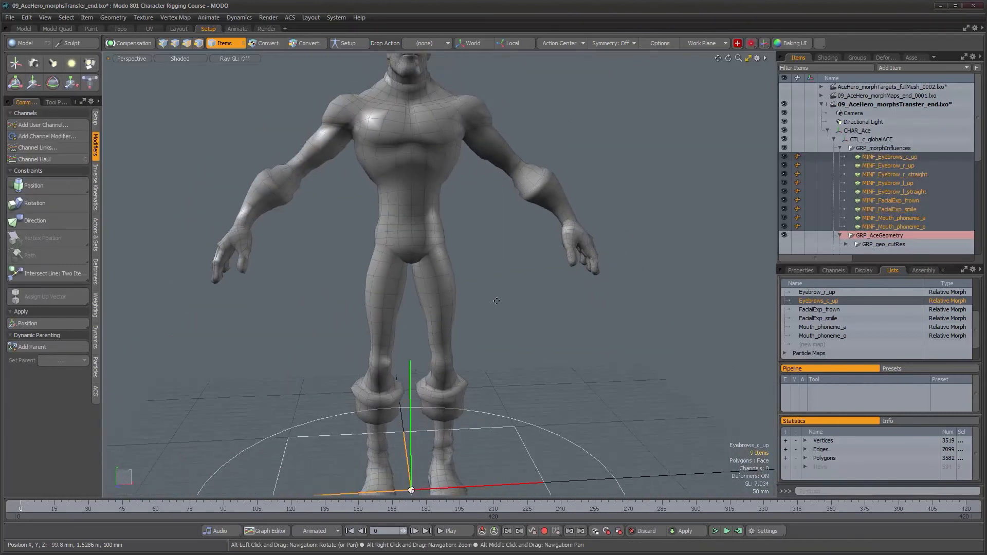
alt+right_drag(497, 300, 465, 329)
alt+middle_drag(468, 343, 479, 274)
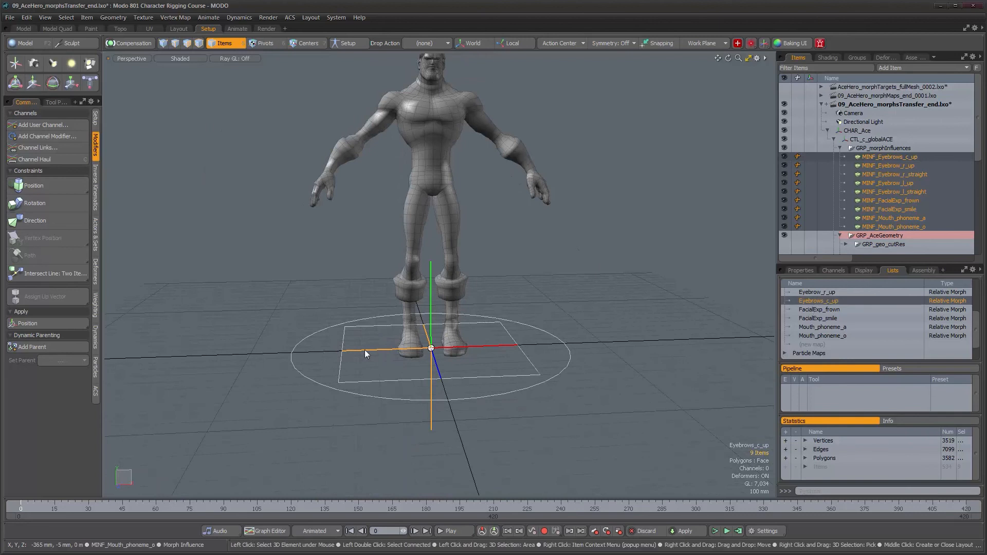
click(857, 271)
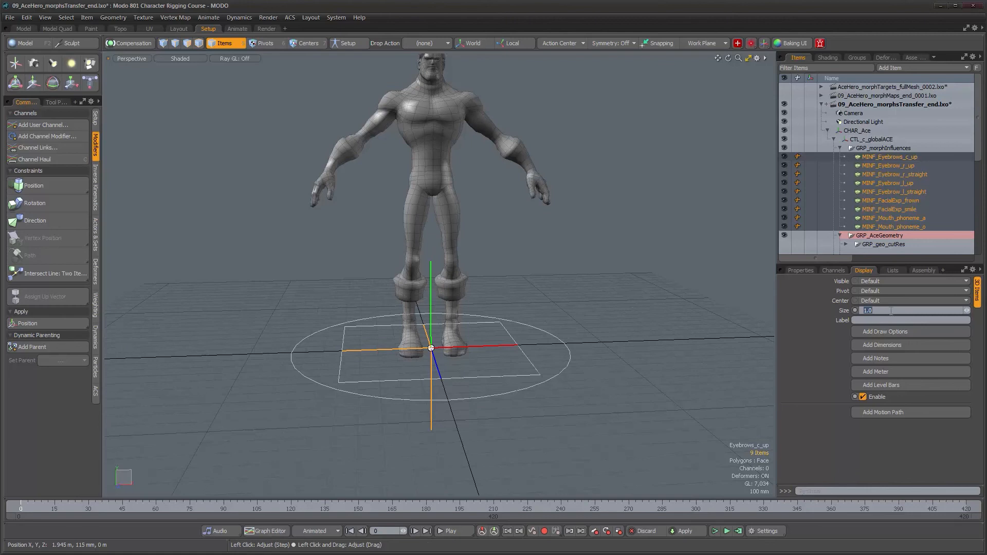
alt+drag(491, 201, 461, 205)
alt+middle_drag(461, 204, 473, 283)
alt+drag(488, 294, 520, 290)
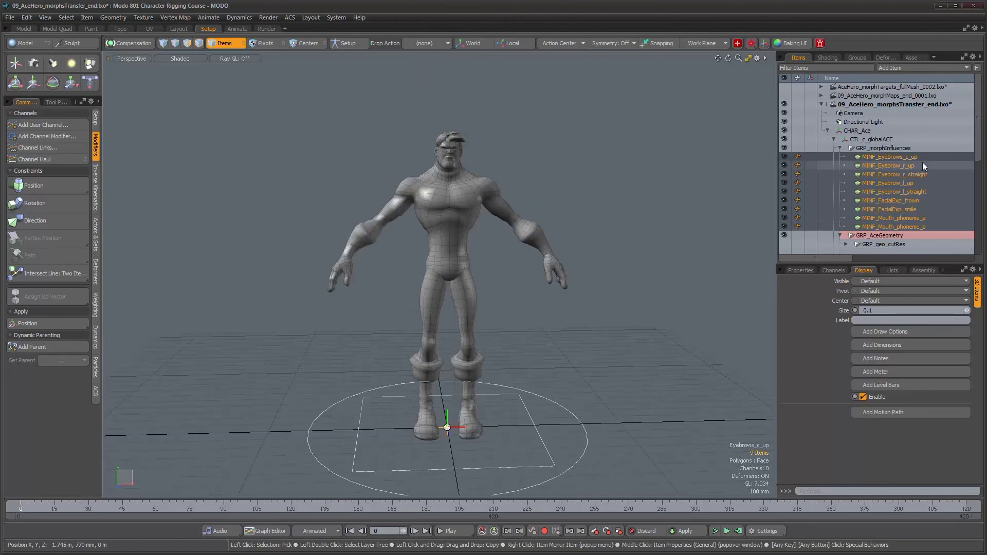
Step: Deselect the influences and hide the GRP_morphInfluences group
click(651, 208)
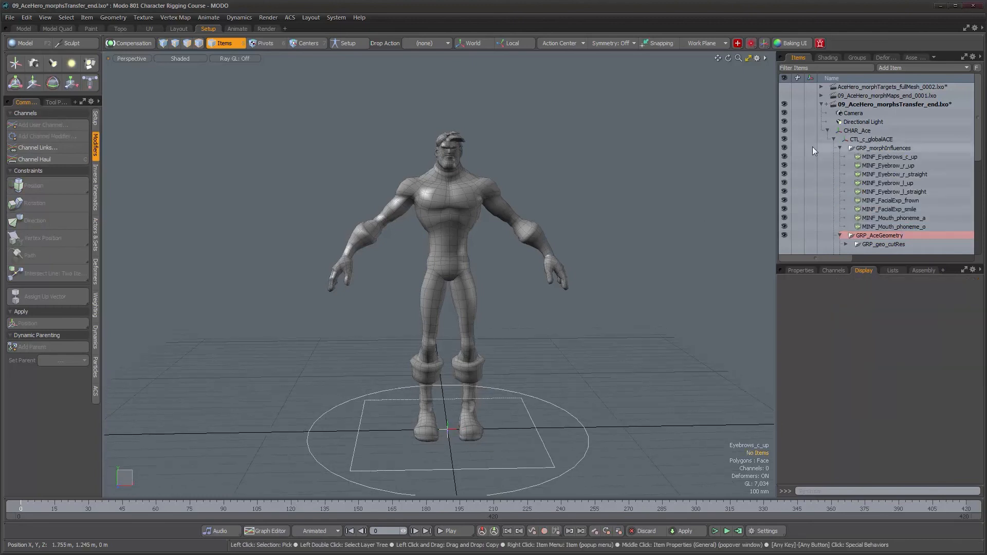
click(784, 148)
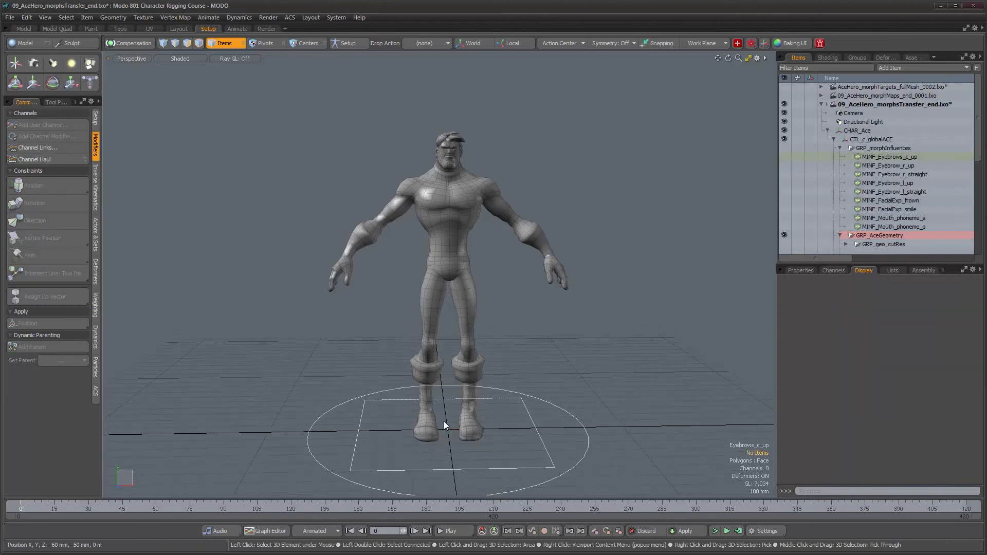
alt+drag(458, 310, 448, 265)
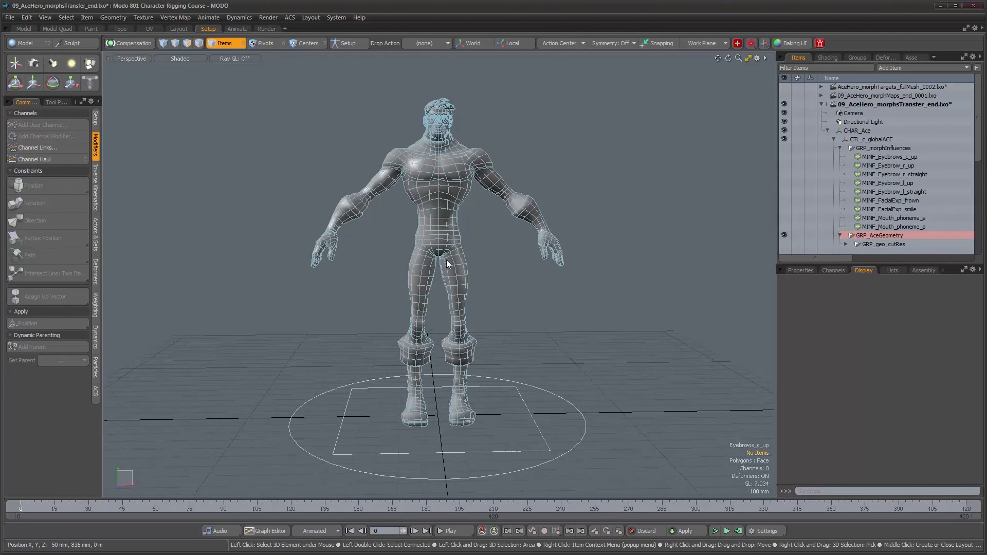
alt+shift+drag(509, 161, 516, 178)
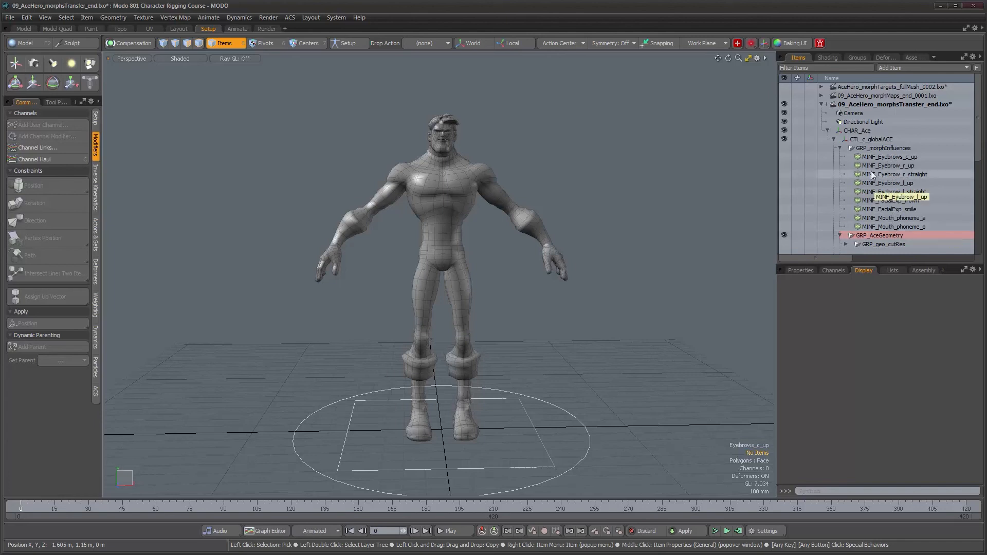
Step: Test MINF_Eyebrows_c_up by raising its strength to 82.5%, and reset it to 0%
alt+drag(616, 215, 427, 223)
scroll(427, 222, up, 5)
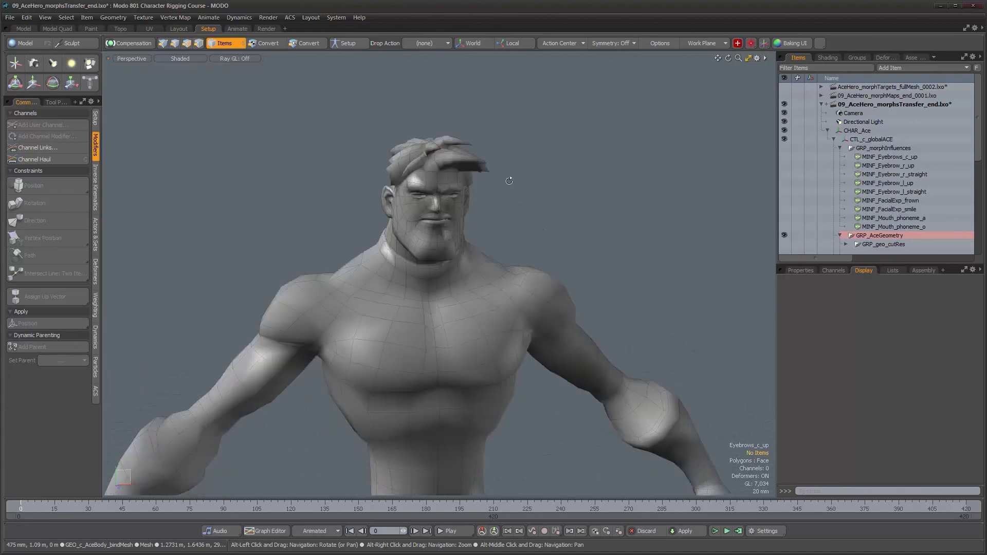
scroll(410, 209, up, 3)
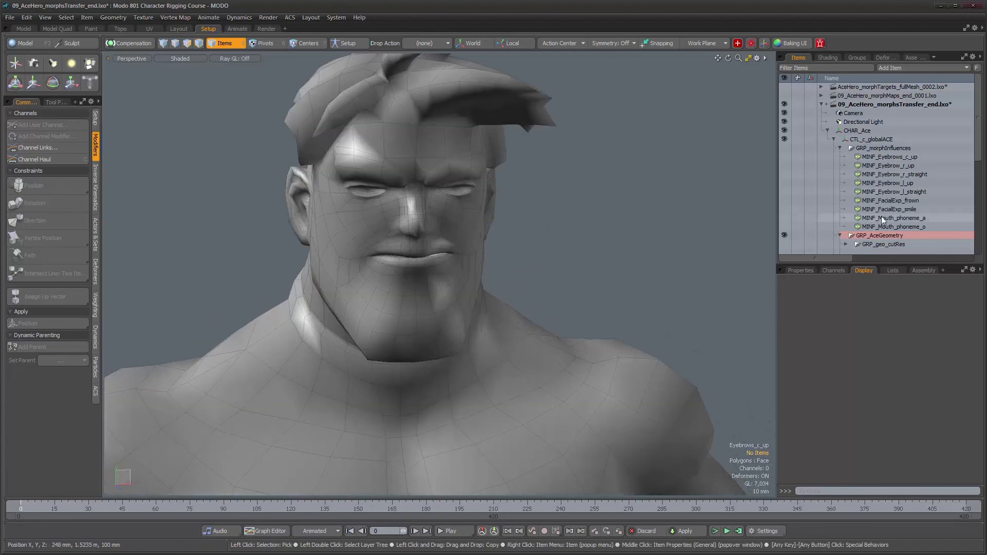
click(893, 158)
alt+drag(560, 260, 596, 260)
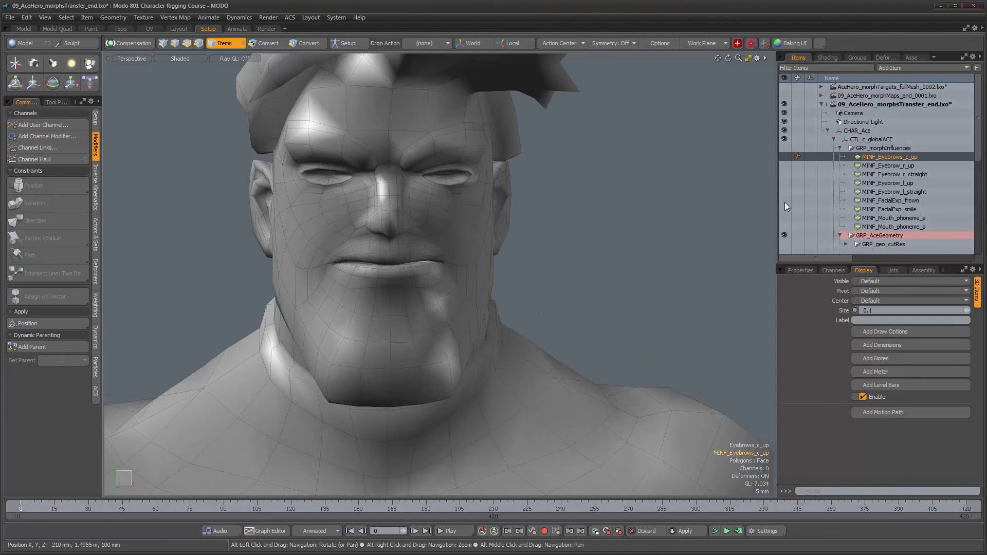
click(801, 271)
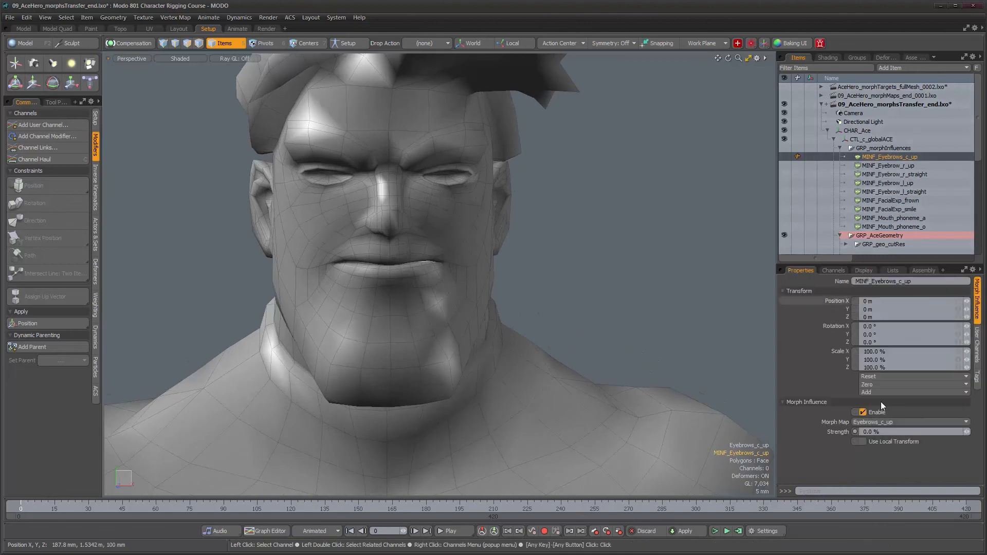
drag(967, 432, 983, 432)
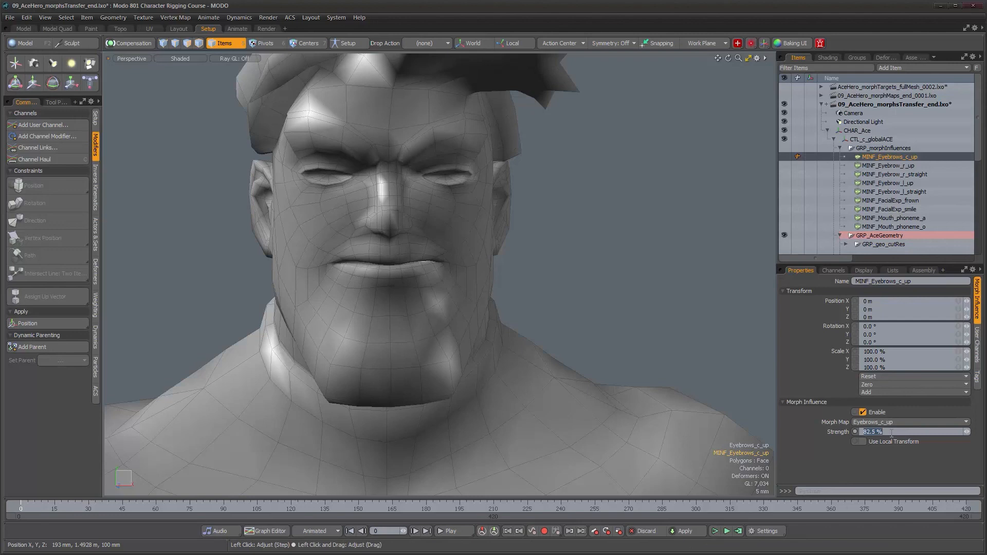
text(0)
key(Return)
scroll(524, 270, down, 3)
alt+drag(482, 282, 439, 217)
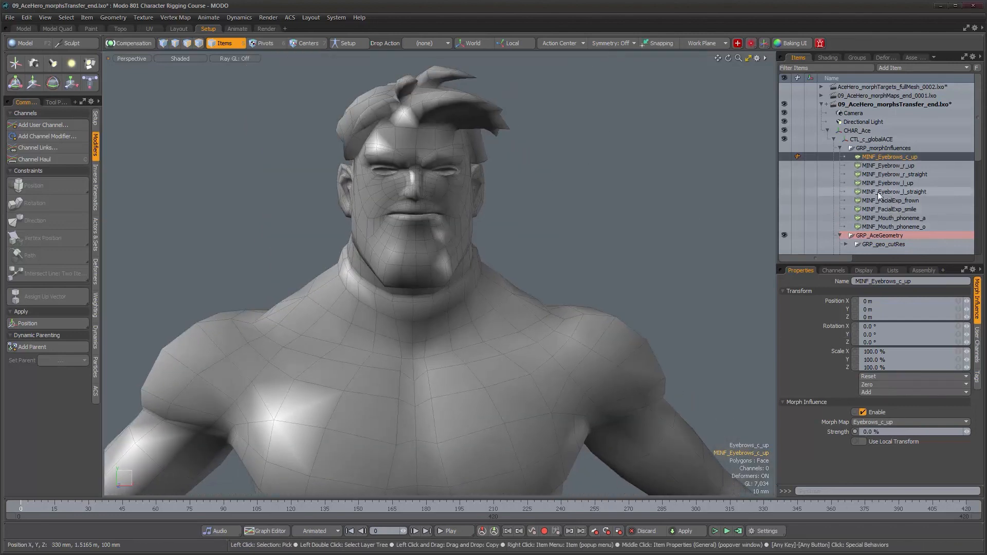
scroll(558, 289, down, 3)
alt+shift+drag(584, 275, 551, 235)
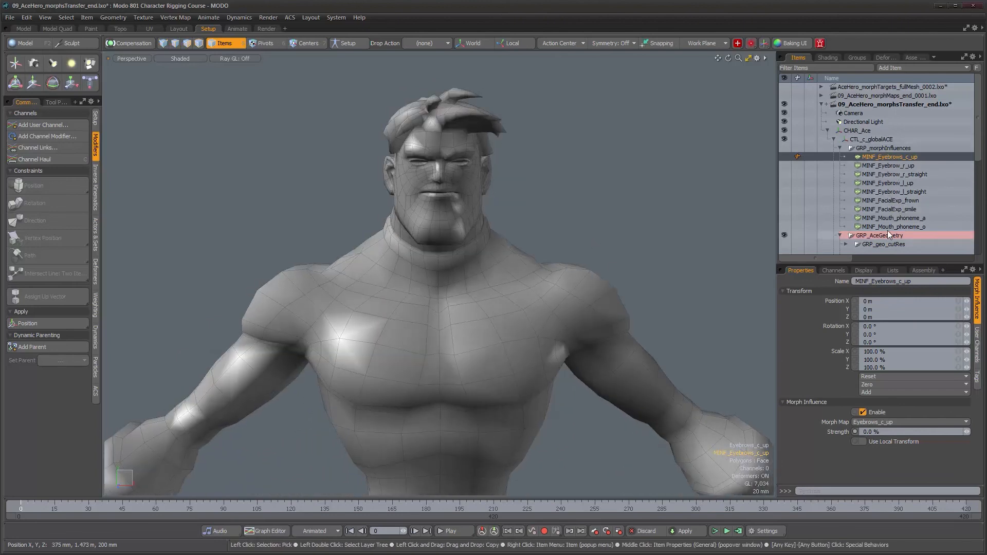
mouse_move(478, 281)
alt+mouse_down()
mouse_move(602, 282)
mouse_move(452, 284)
mouse_move(518, 285)
mouse_move(497, 287)
alt+mouse_up()
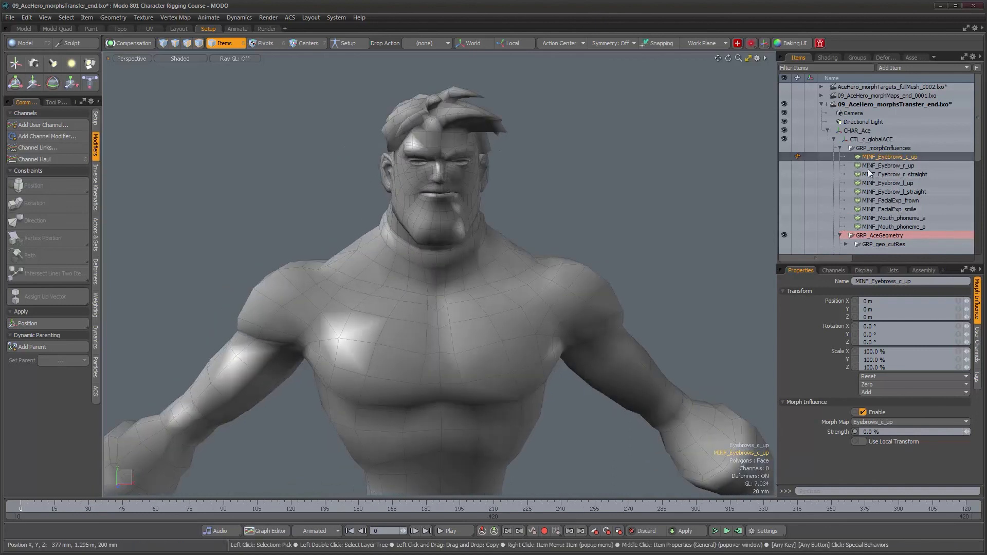
scroll(547, 227, down, 3)
alt+middle_drag(539, 274, 536, 205)
scroll(524, 288, down, 4)
alt+middle_drag(515, 291, 498, 214)
scroll(495, 218, down, 1)
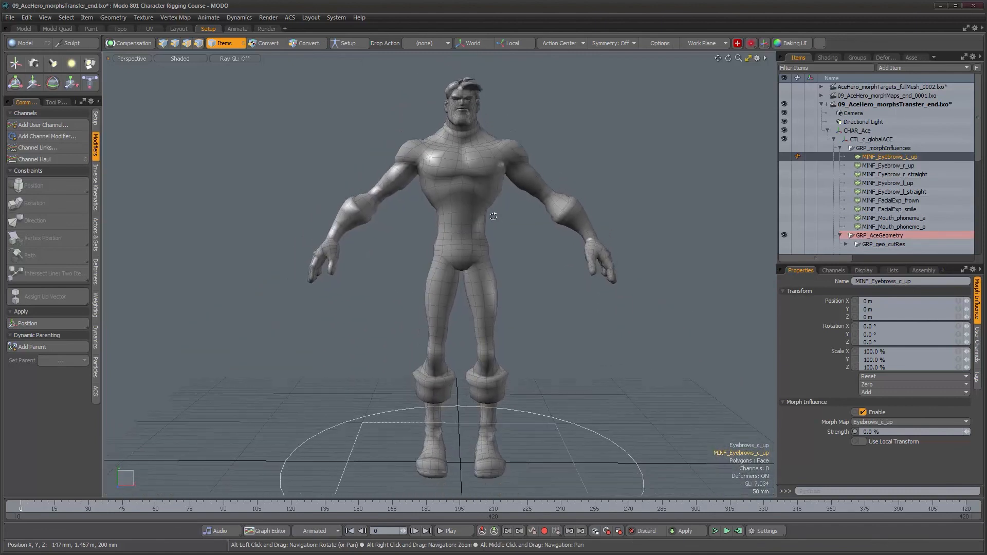
Step: Make the GRP_c_faceRig and GRP_c_neckHead groups visible on the character's head
alt+right_drag(498, 213, 617, 257)
alt+drag(519, 249, 568, 250)
alt+right_drag(568, 250, 513, 244)
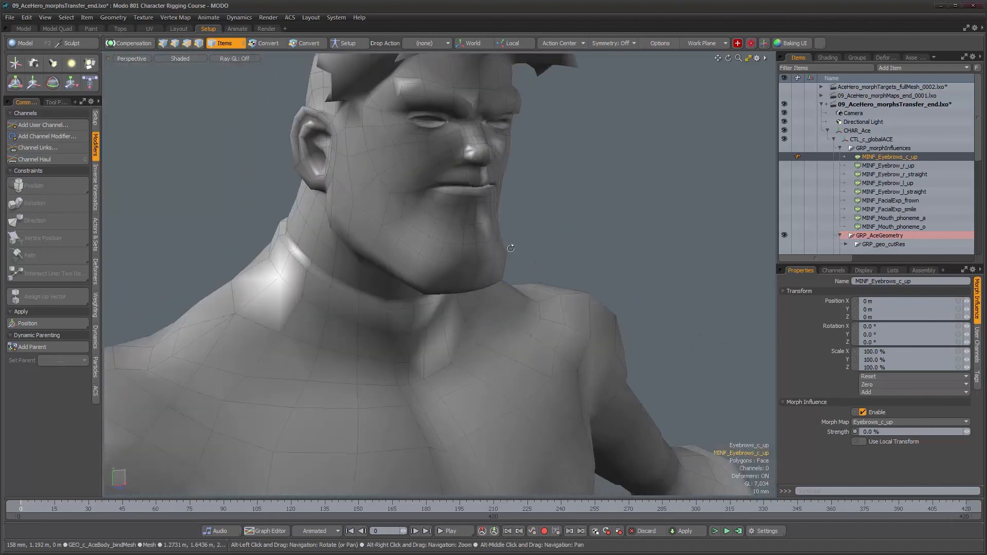
alt+middle_drag(513, 244, 519, 328)
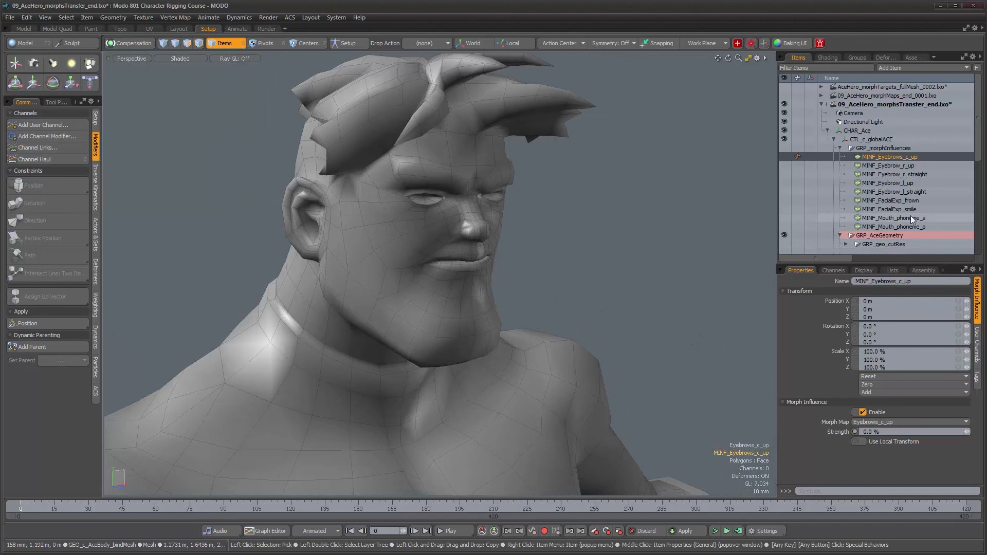
scroll(911, 218, down, 2)
scroll(911, 218, down, 3)
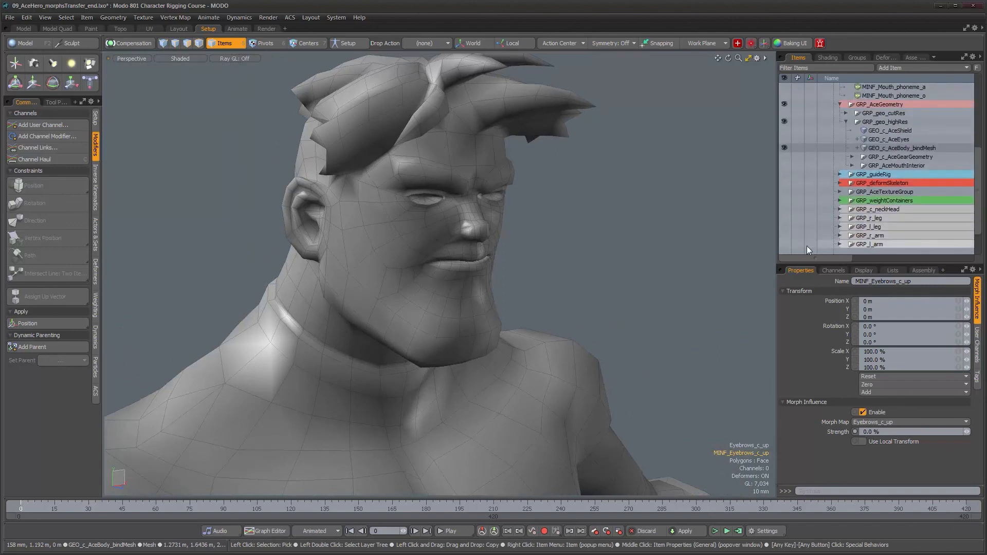
scroll(823, 245, down, 1)
click(784, 243)
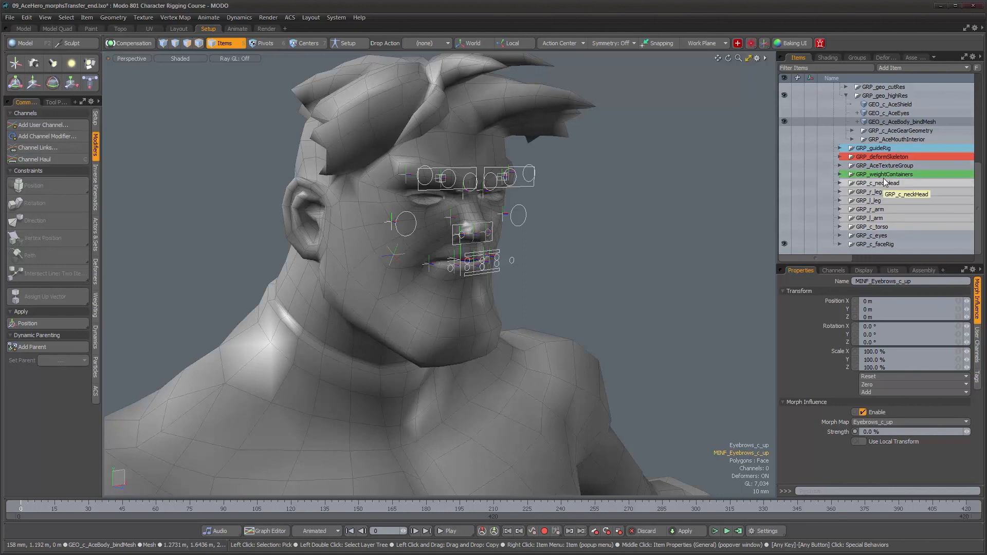
click(785, 183)
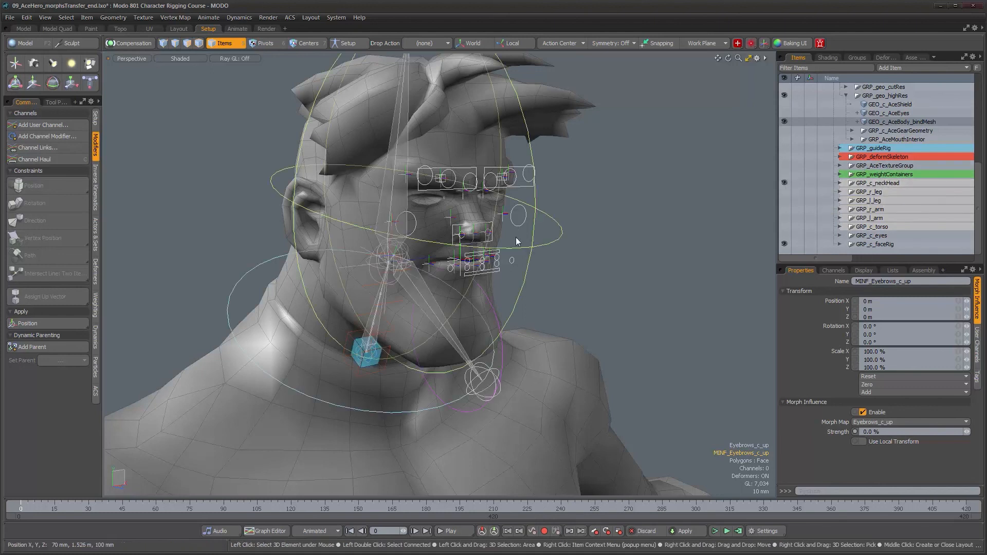
Step: Review where the morph influences sit in the rig's deformer order
alt+drag(503, 361, 611, 341)
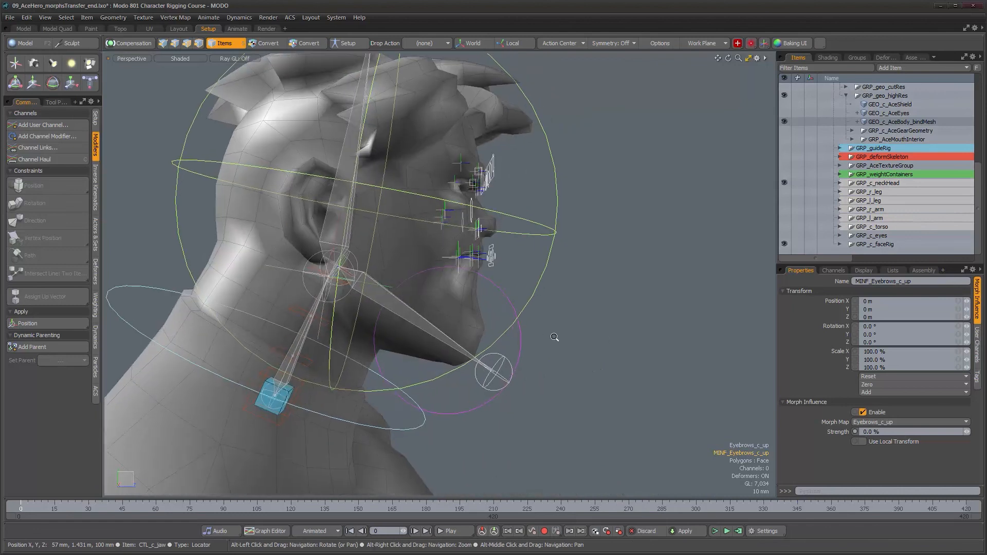
scroll(546, 347, up, 3)
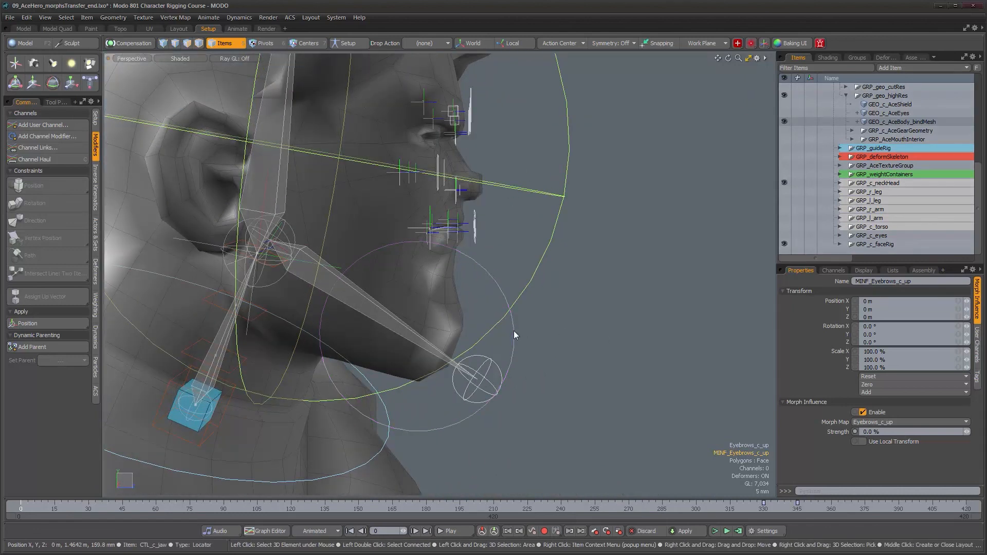
alt+drag(556, 284, 555, 280)
click(885, 57)
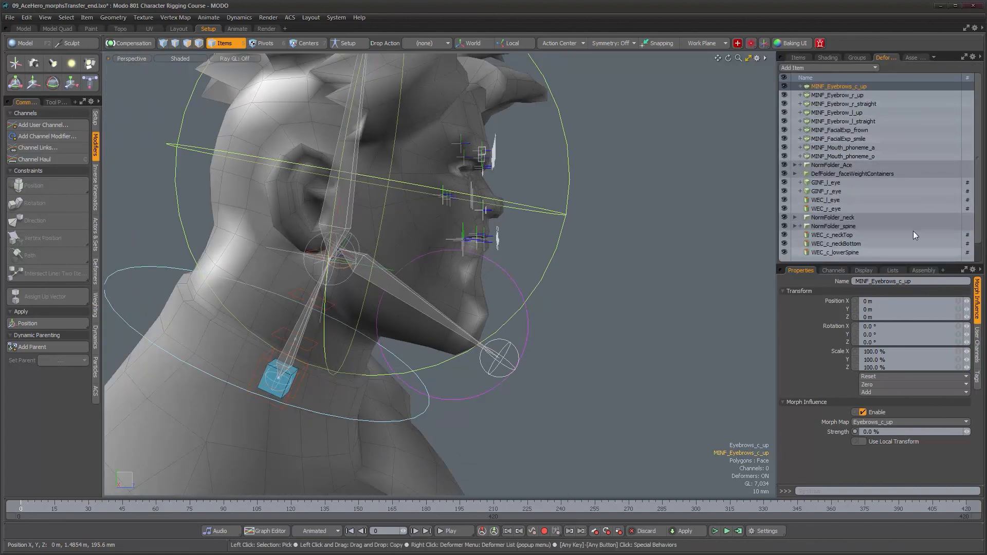
click(799, 58)
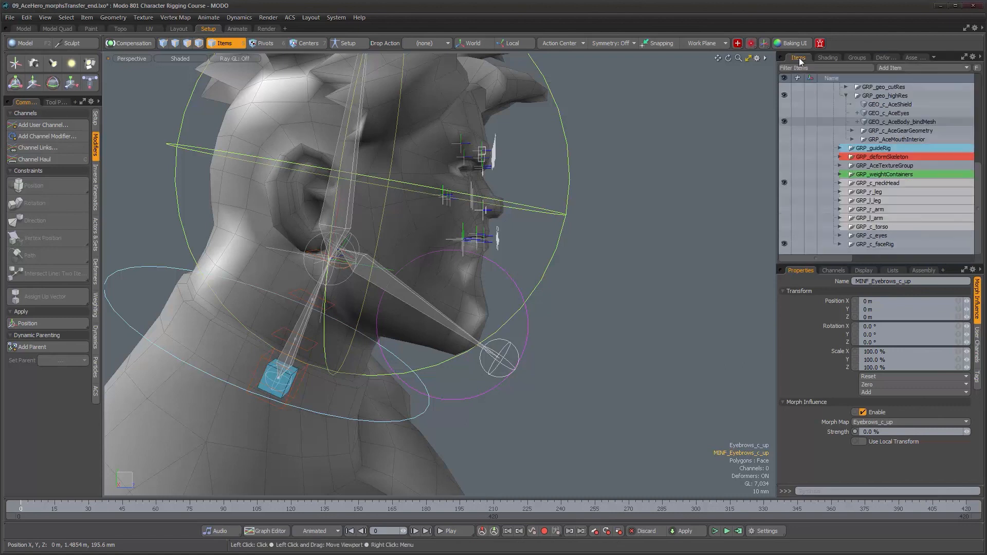
Step: Open the mouth by rotating the CTL_c_jaw controller to -17.5° about Z
click(529, 319)
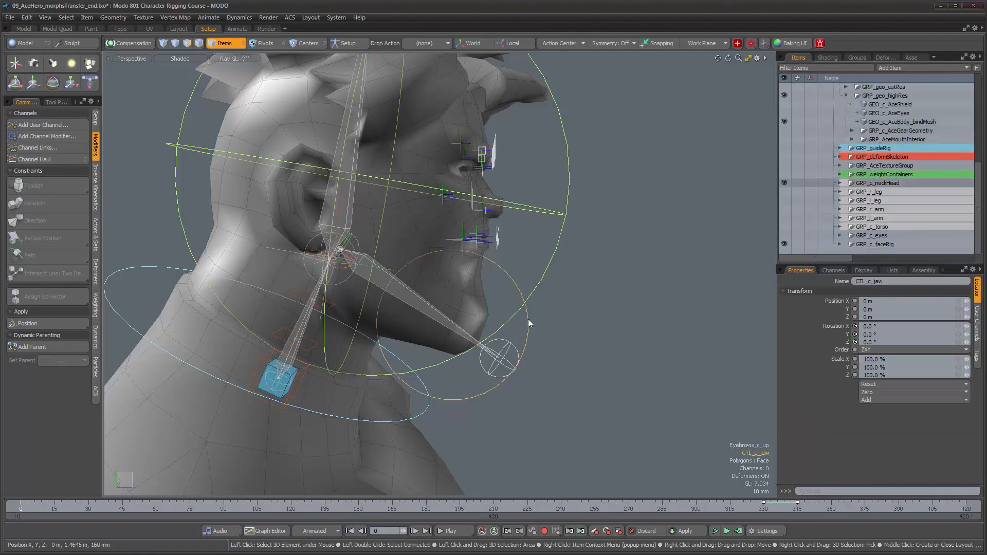
key(e)
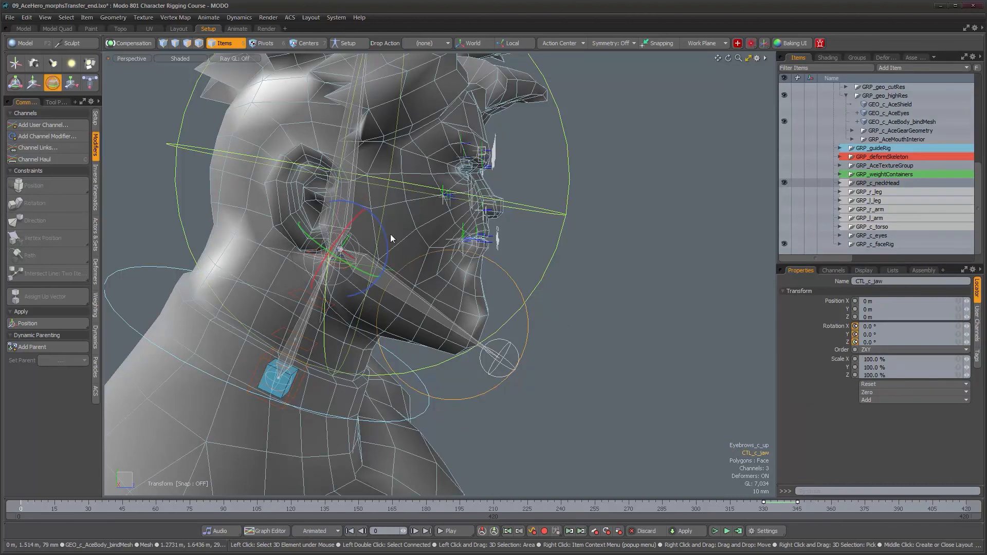
drag(387, 235, 470, 270)
alt+right_drag(470, 270, 516, 258)
alt+middle_drag(516, 258, 564, 315)
alt+right_drag(564, 316, 674, 315)
key(space)
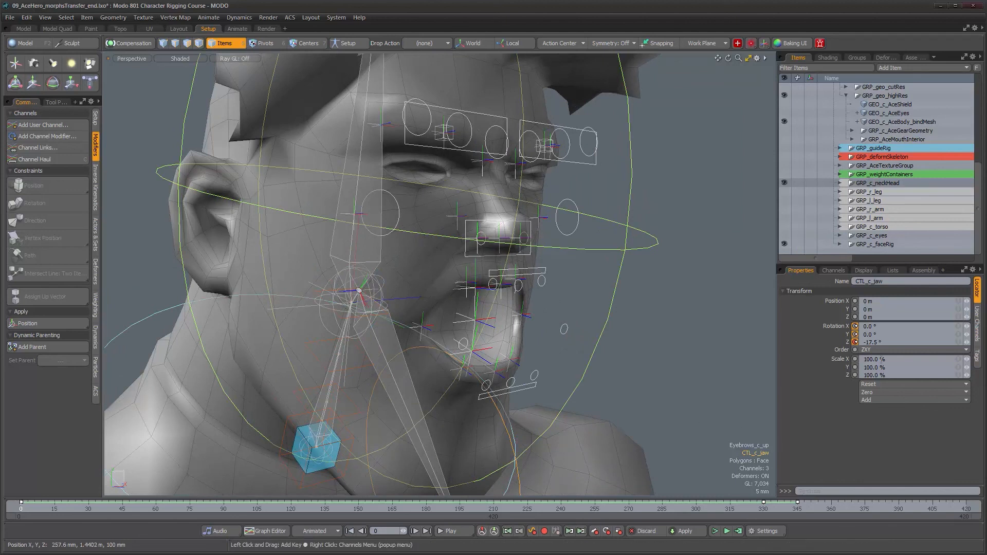
Step: Raise the strength of the MINF_Mouth_phoneme_o morph influence to 80% while the jaw is open
scroll(981, 192, up, 4)
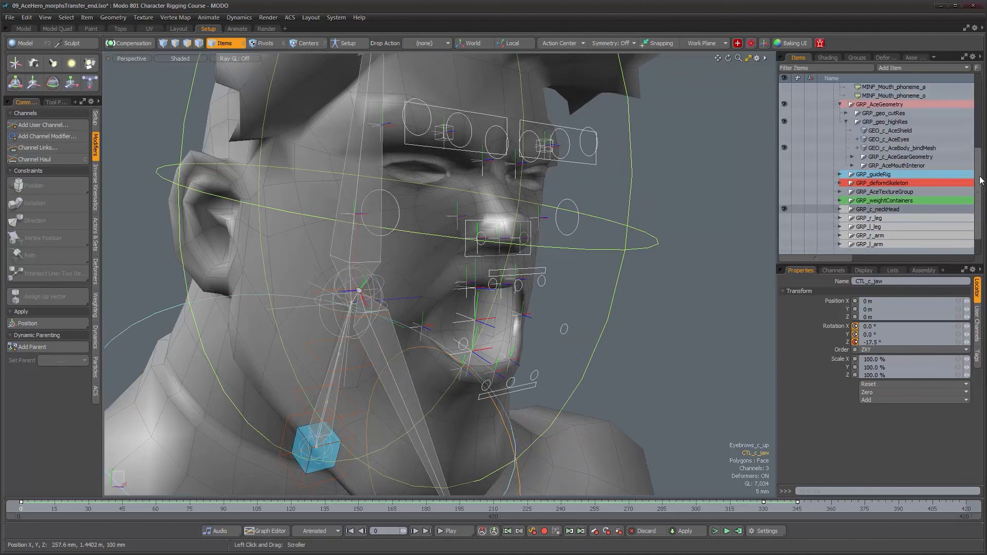
click(908, 174)
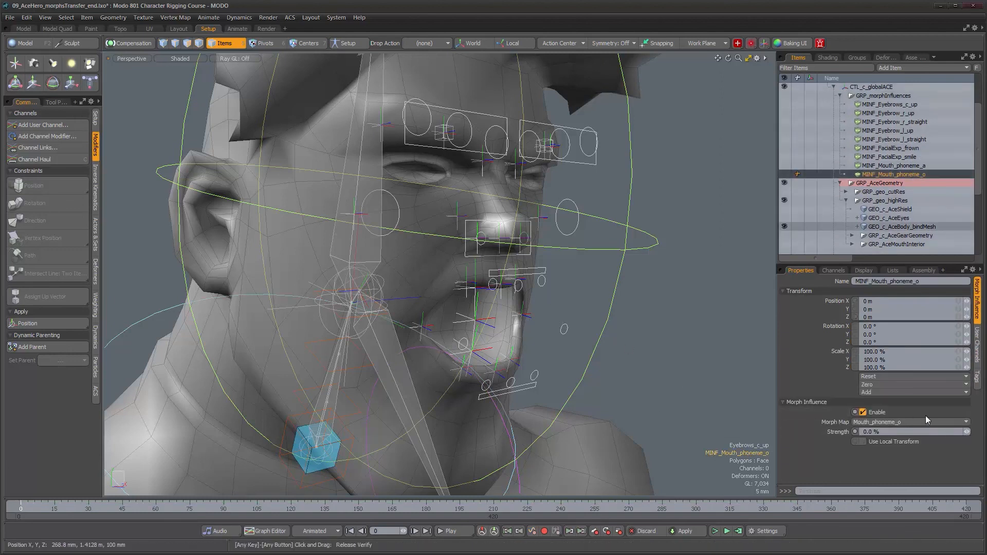
drag(966, 431, 986, 432)
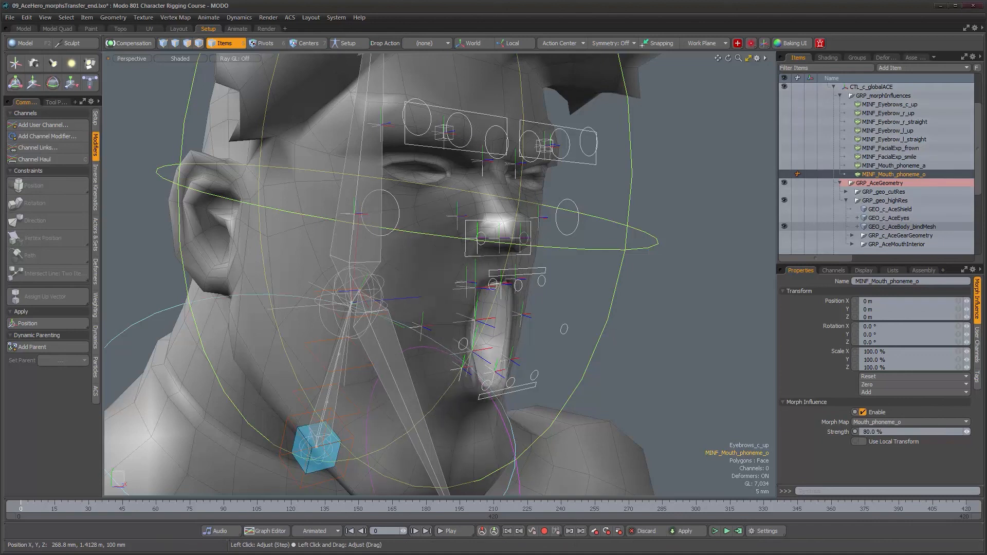
Step: Examine the open mouth shape from several angles and where the morph influences sit in the deformer order
alt+drag(442, 329, 372, 301)
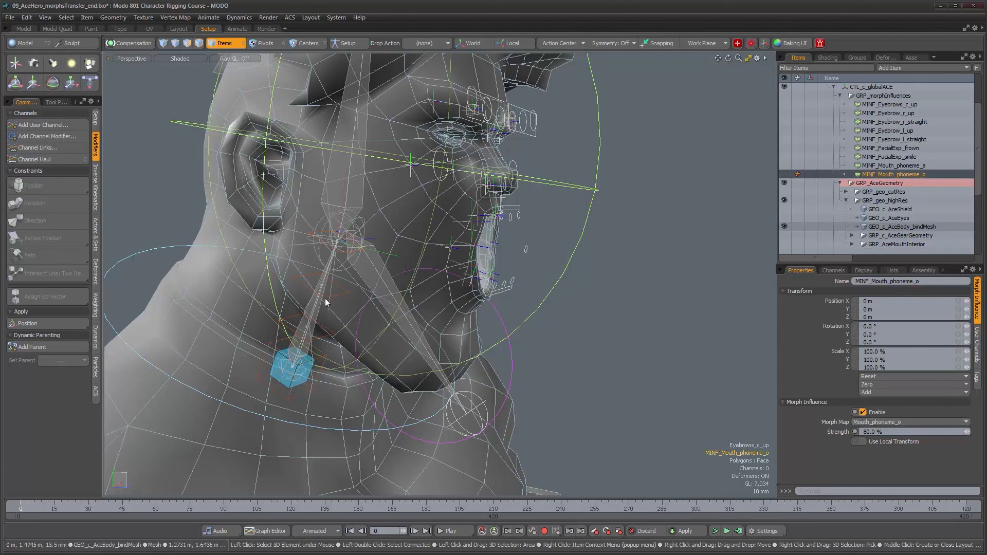
alt+drag(325, 301, 341, 301)
alt+drag(560, 289, 519, 284)
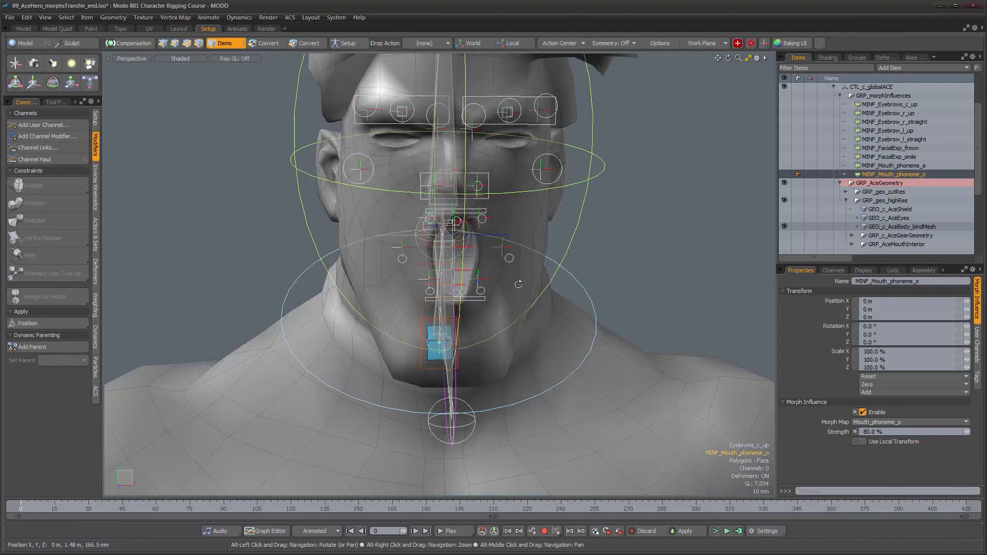
alt+drag(658, 277, 591, 256)
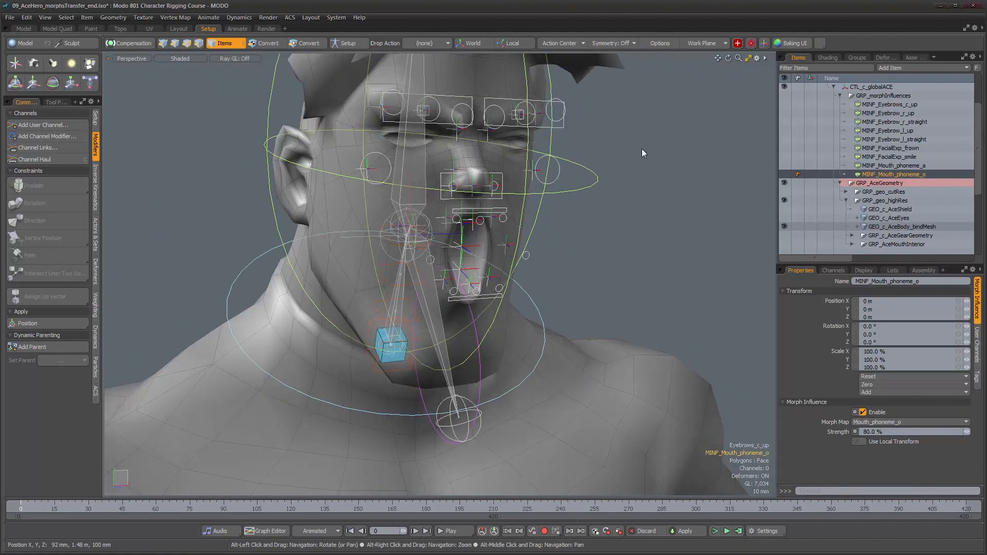
click(884, 57)
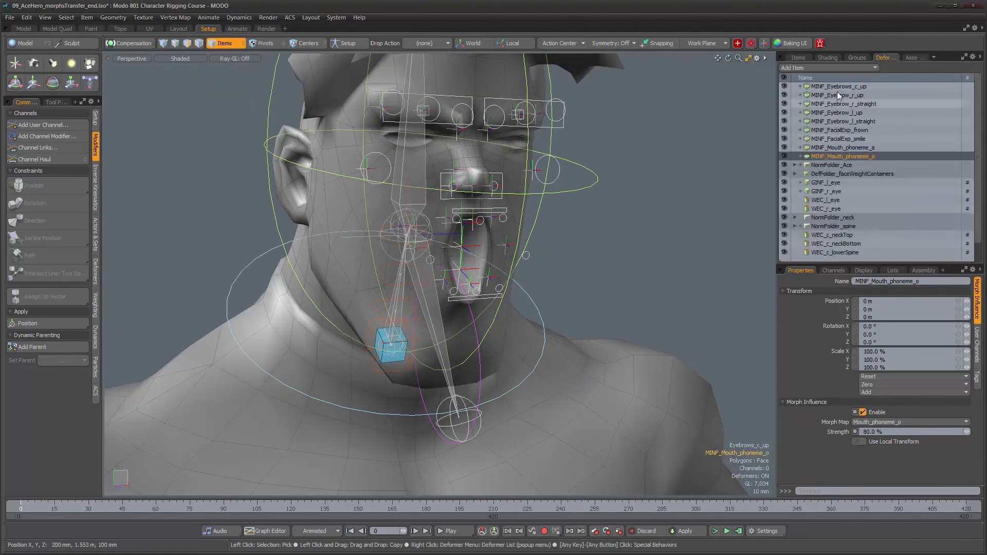
alt+drag(564, 214, 641, 268)
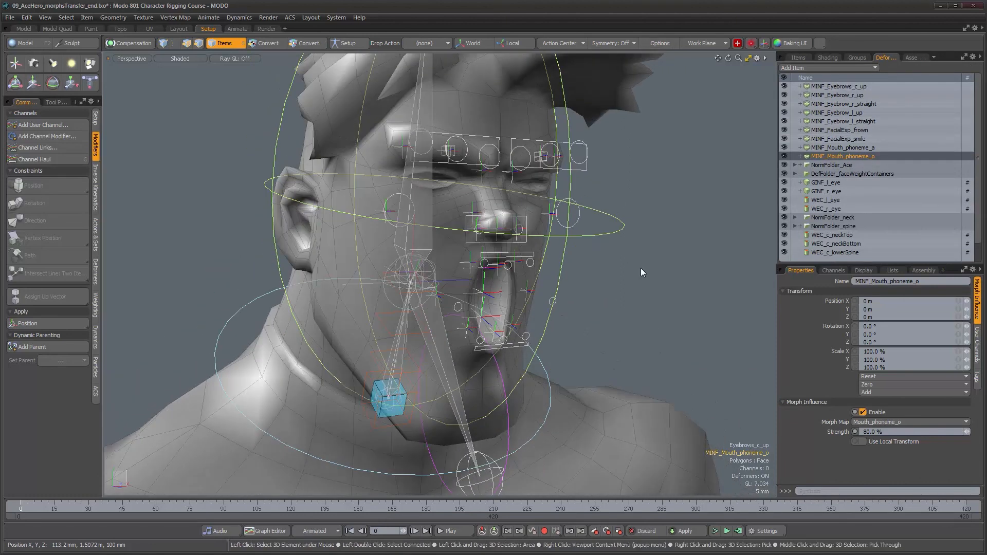
alt+drag(609, 309, 622, 311)
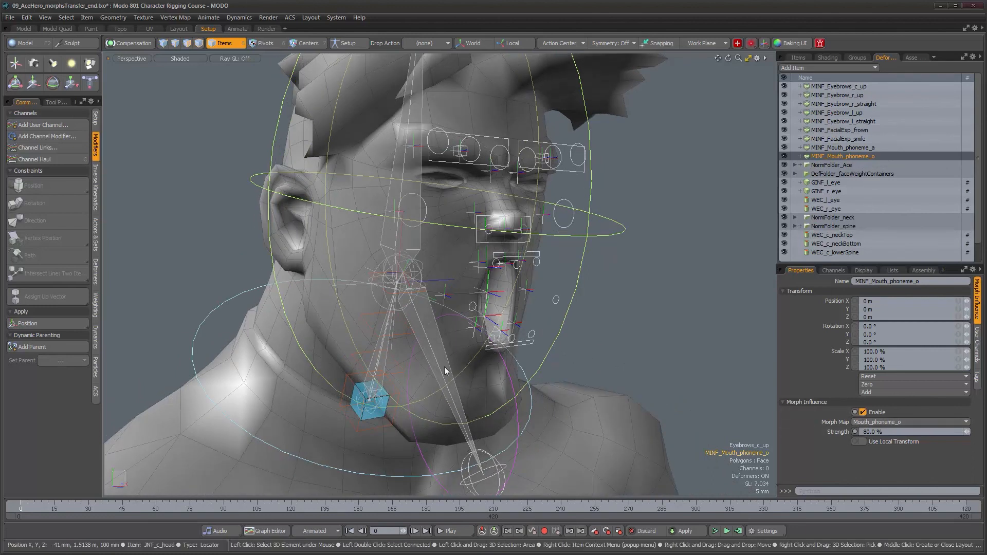
alt+drag(553, 351, 571, 331)
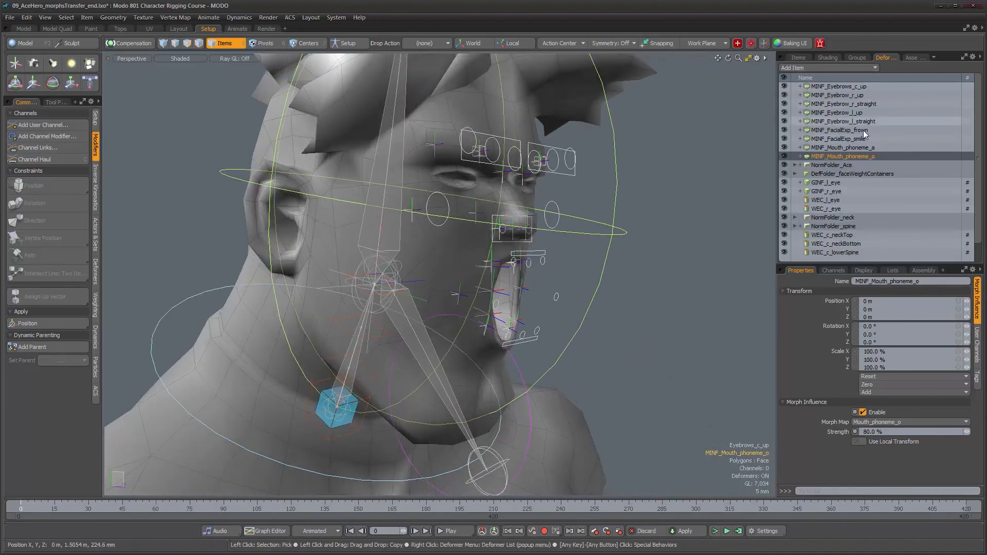
alt+drag(606, 204, 596, 203)
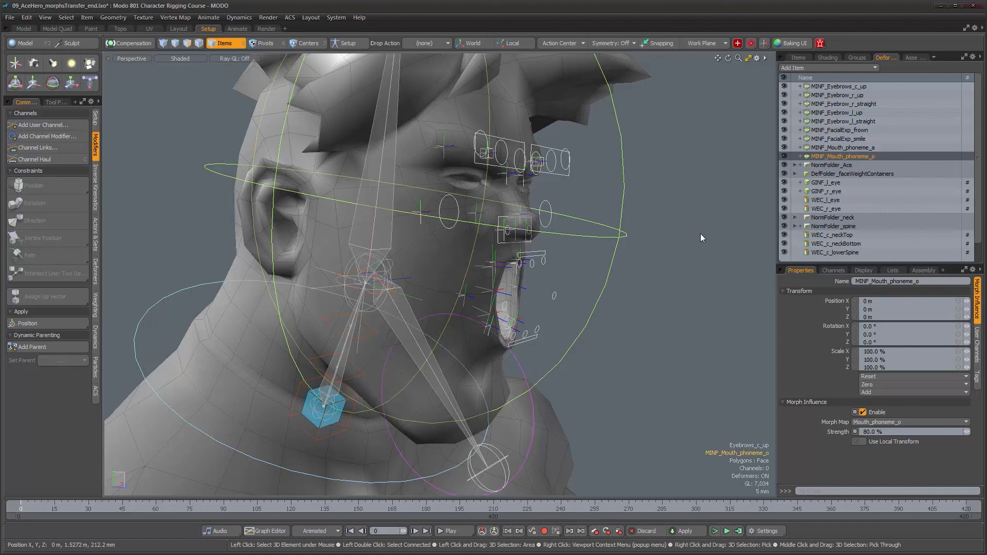
alt+drag(611, 205, 578, 184)
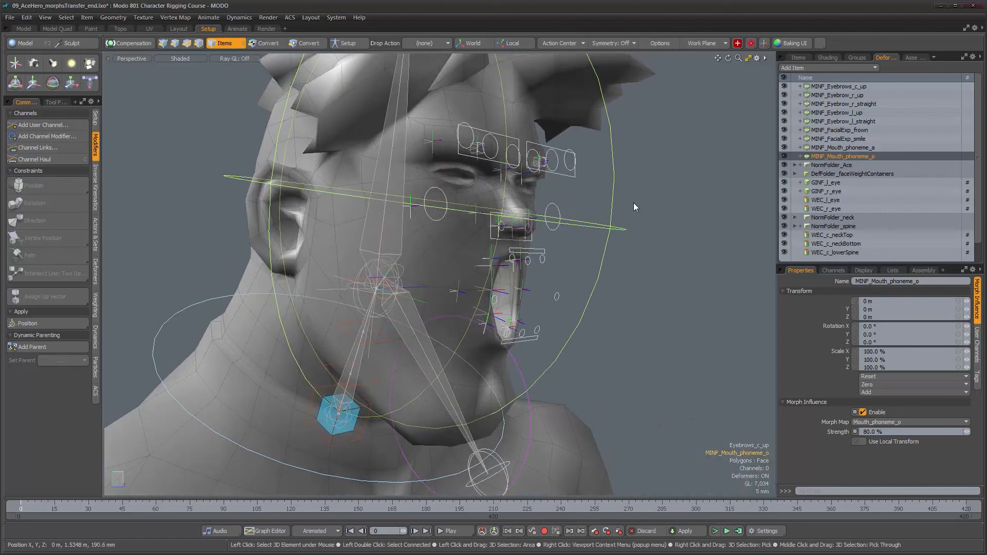
Step: Add a Deform Folder to the deformer list and rename it MorphInfluences
click(848, 69)
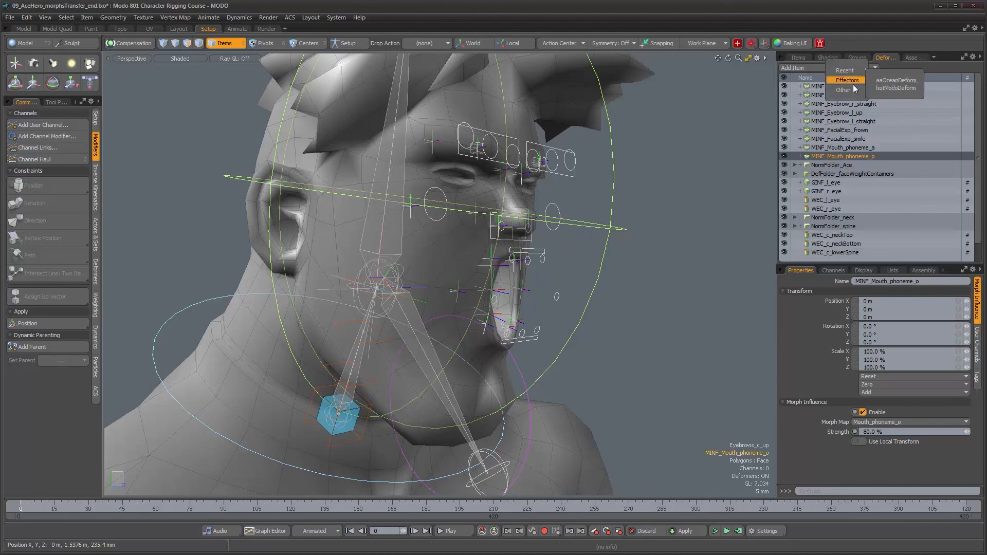
mouse_move(850, 90)
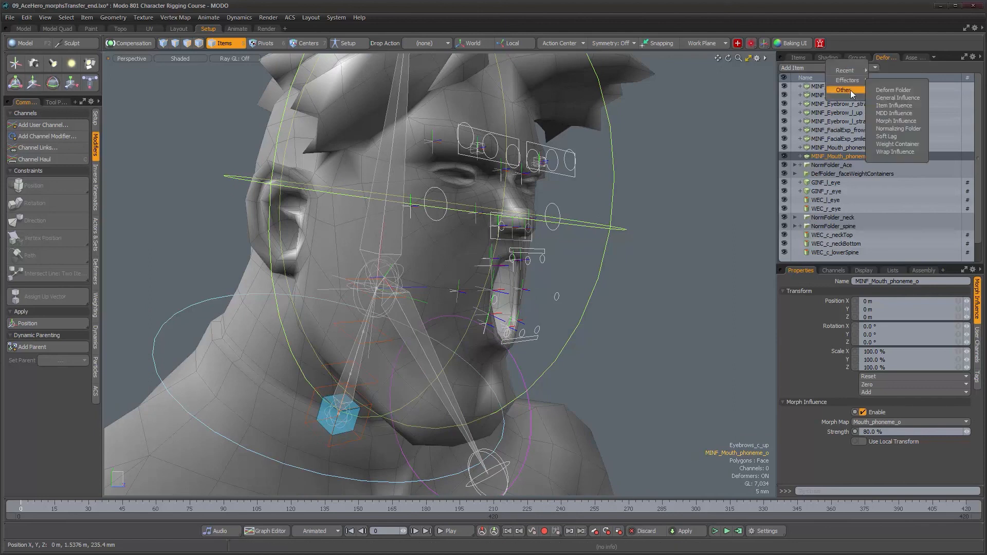
click(895, 91)
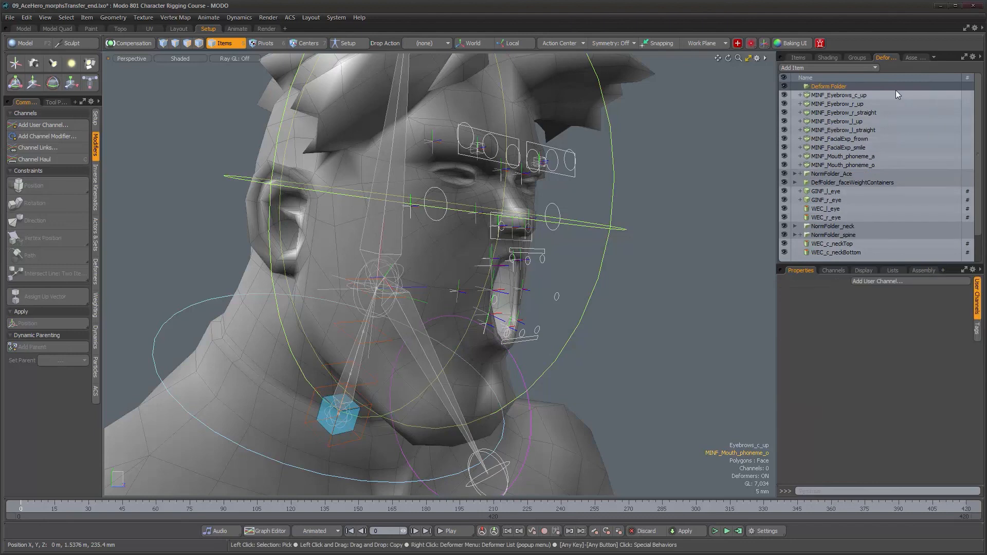
double_click(837, 87)
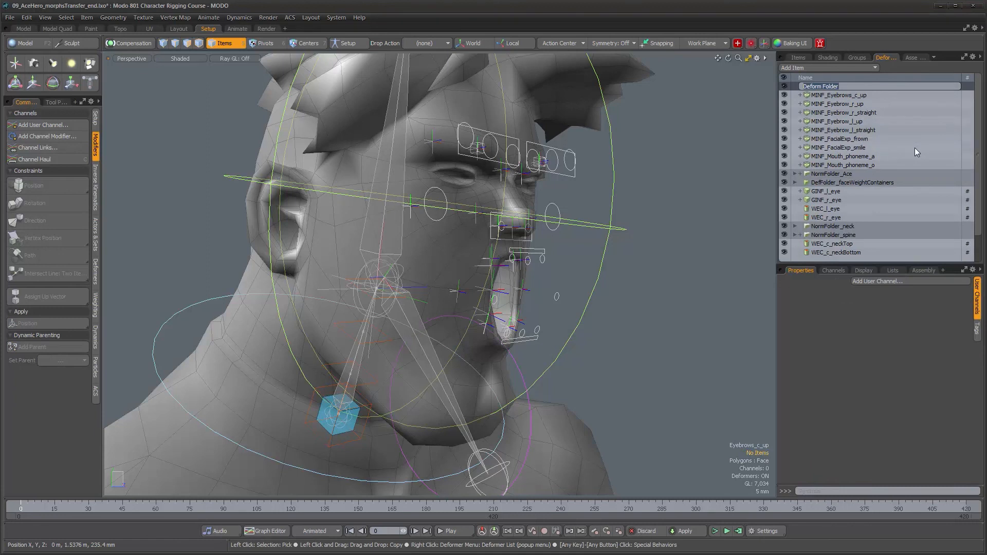
text(MorphInfluences)
key(Return)
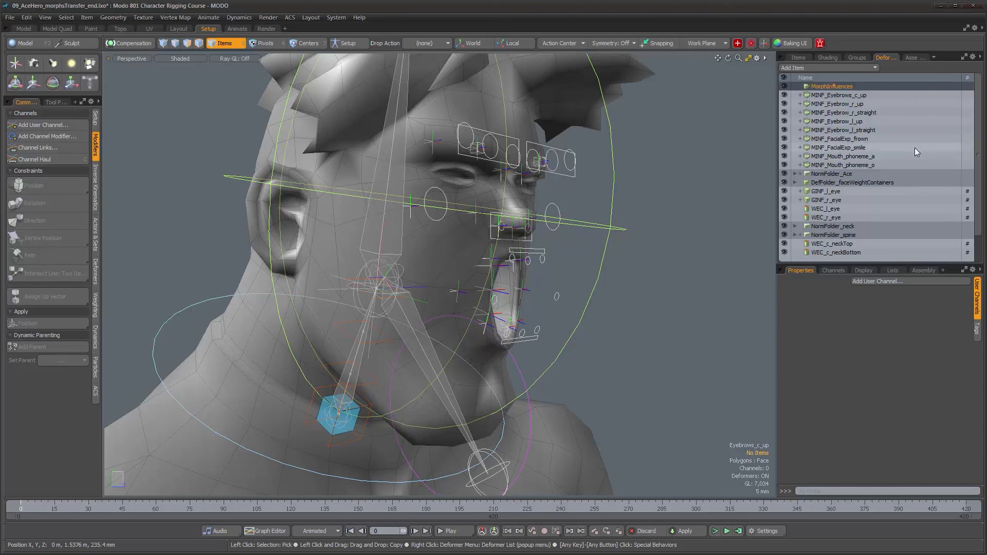
Step: Move all morph influences from MINF_Eyebrows_c_up through MINF_Mouth_phoneme_o into the MorphInfluences folder, and return to the item list
click(840, 96)
shift+click(828, 163)
drag(824, 131, 816, 87)
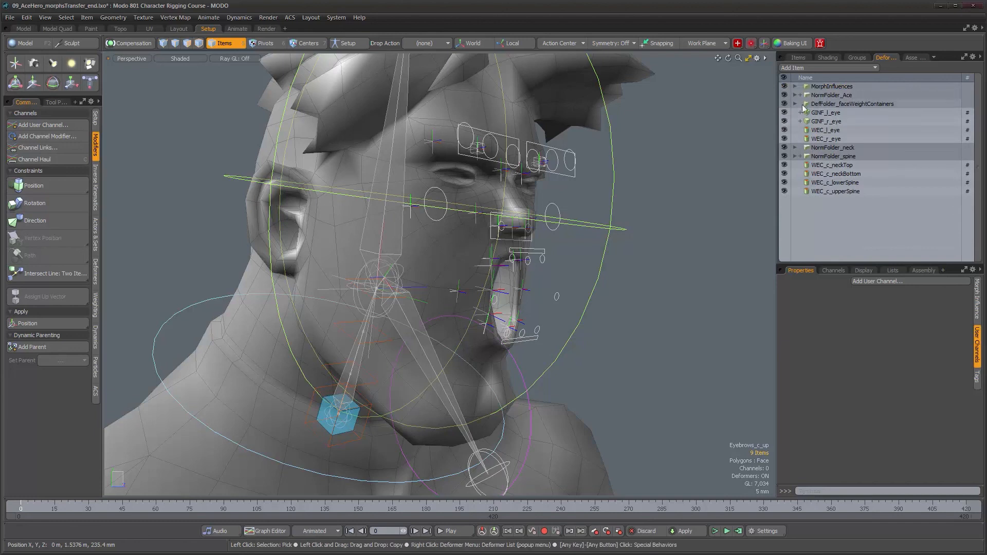
mouse_move(541, 277)
alt+mouse_down()
mouse_move(463, 281)
mouse_move(549, 278)
alt+mouse_up()
click(799, 60)
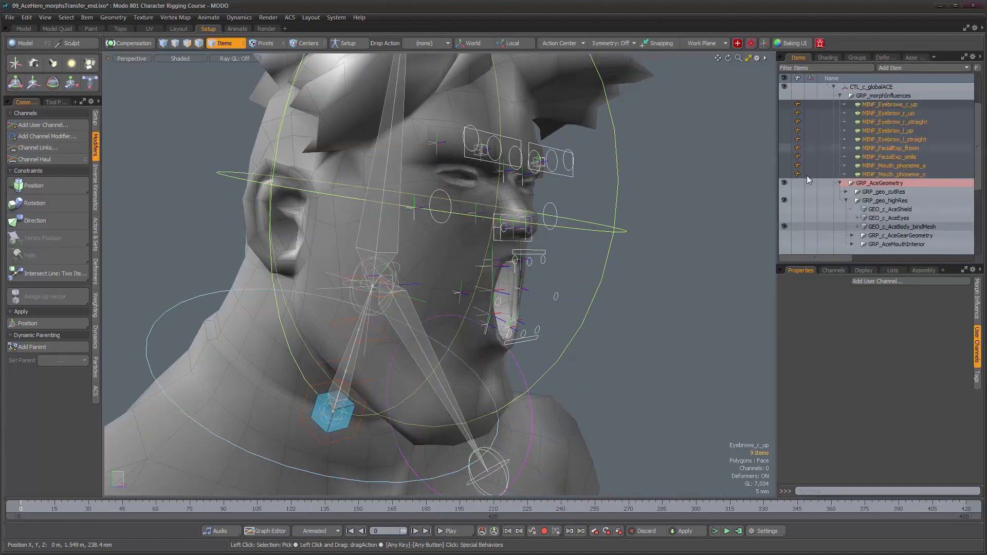
alt+drag(653, 266, 658, 267)
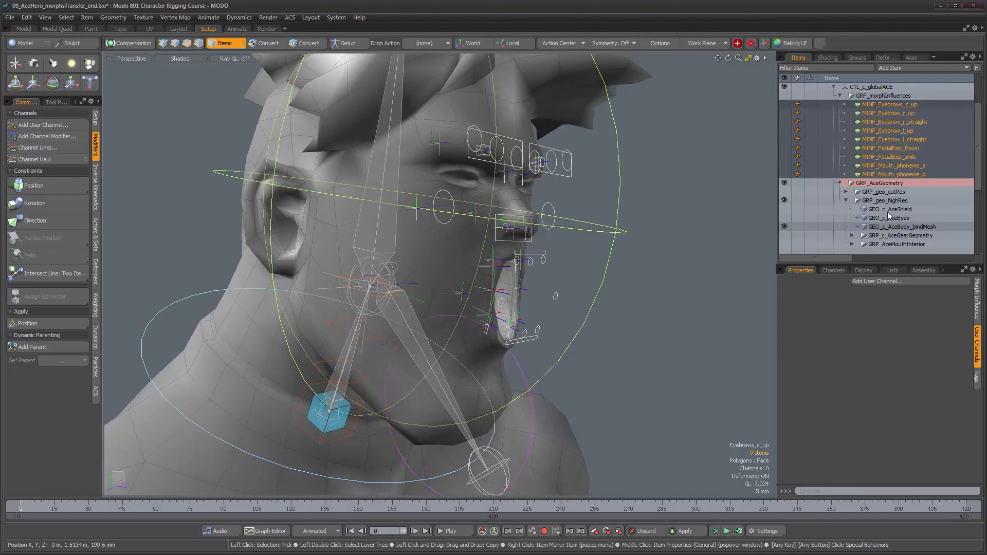
click(892, 175)
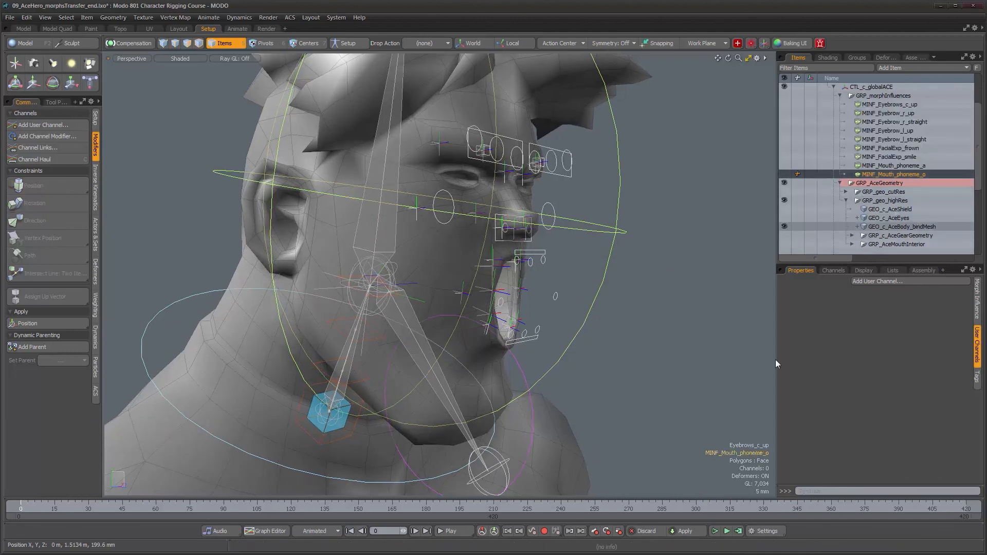
click(532, 427)
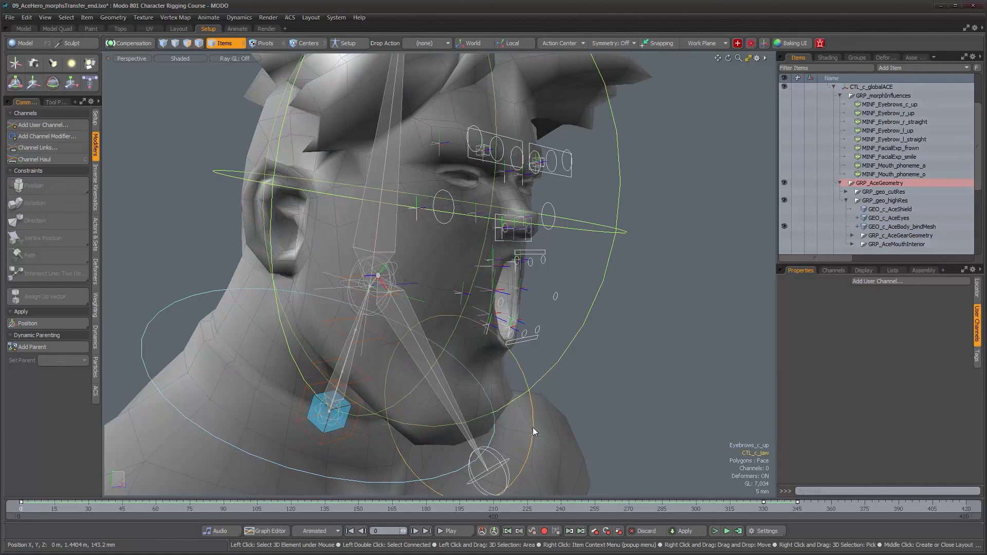
key(e)
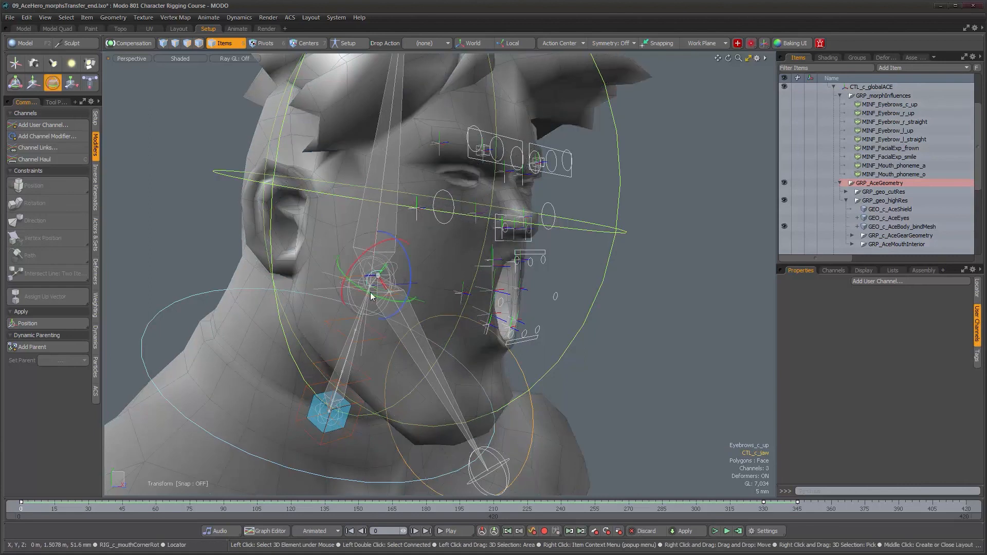
shift+click(424, 271)
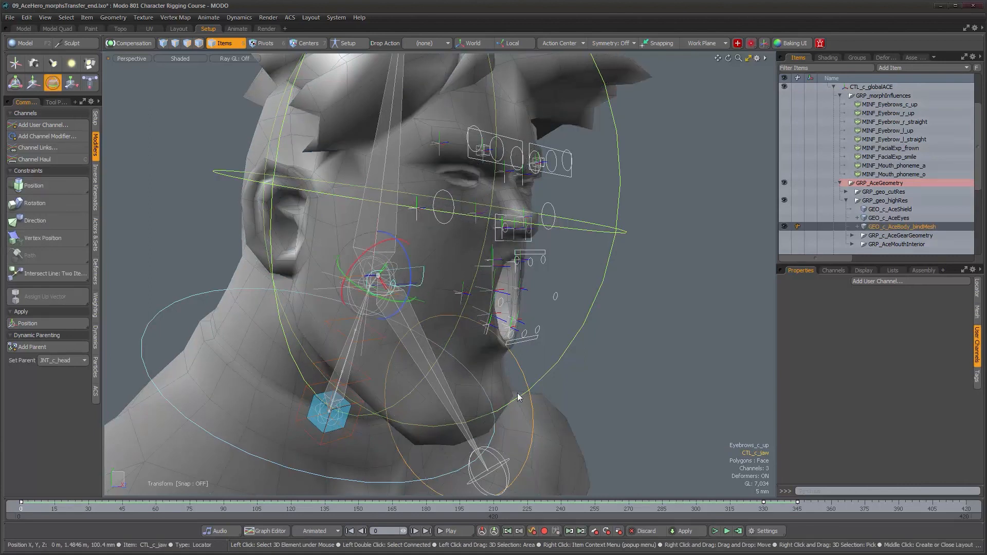
key(space)
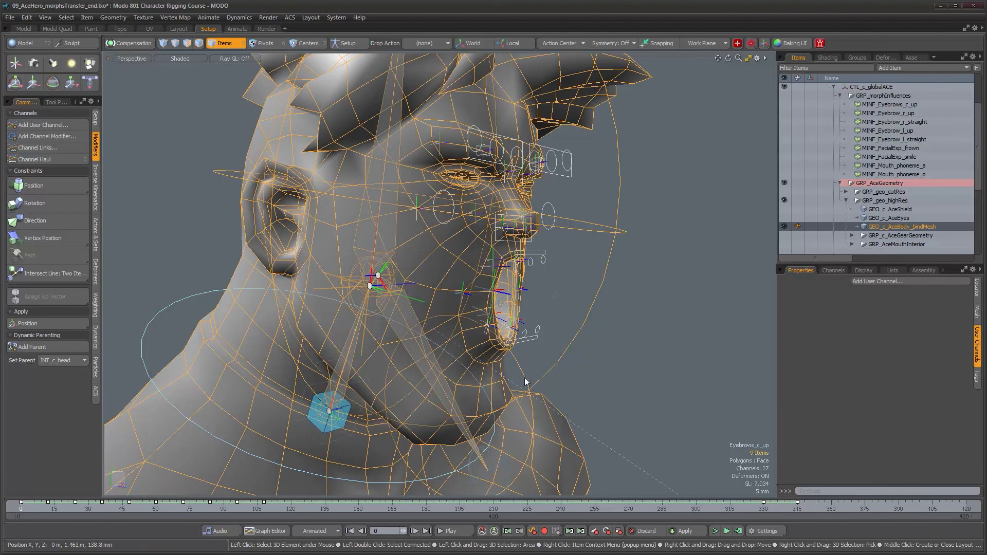
Step: Close the mouth by rotating the CTL_c_jaw controller up, and set its Z rotation to 0°
click(525, 381)
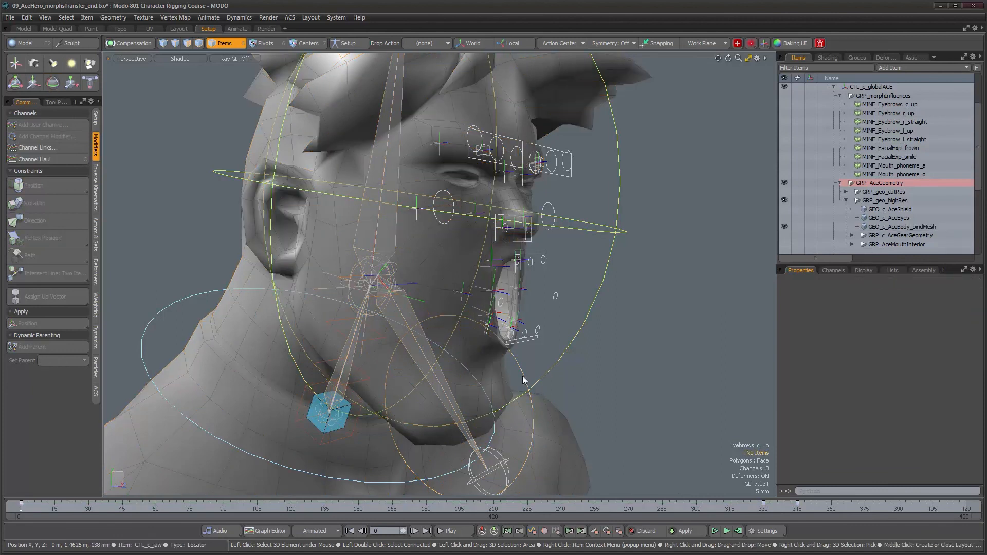
key(e)
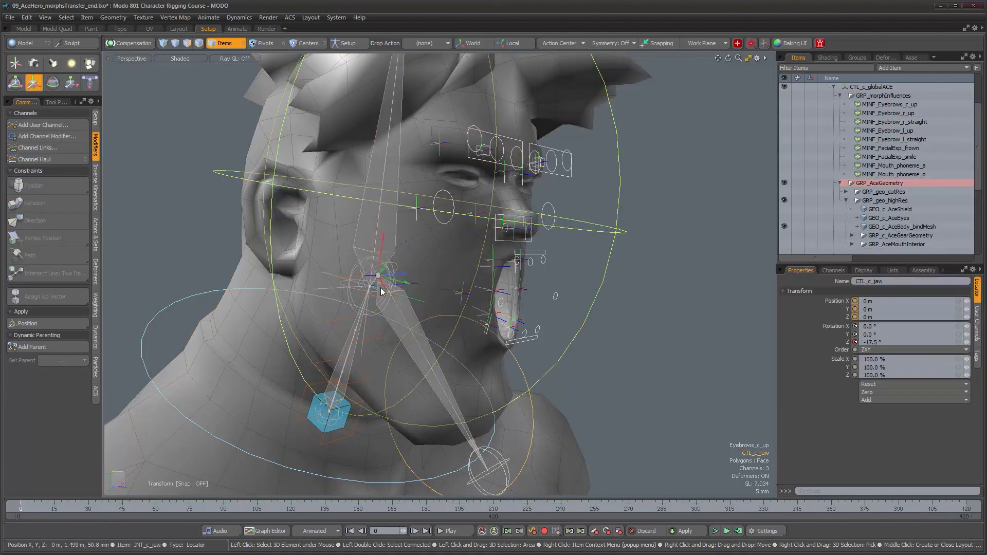
drag(381, 302, 409, 258)
key(ctrl+z)
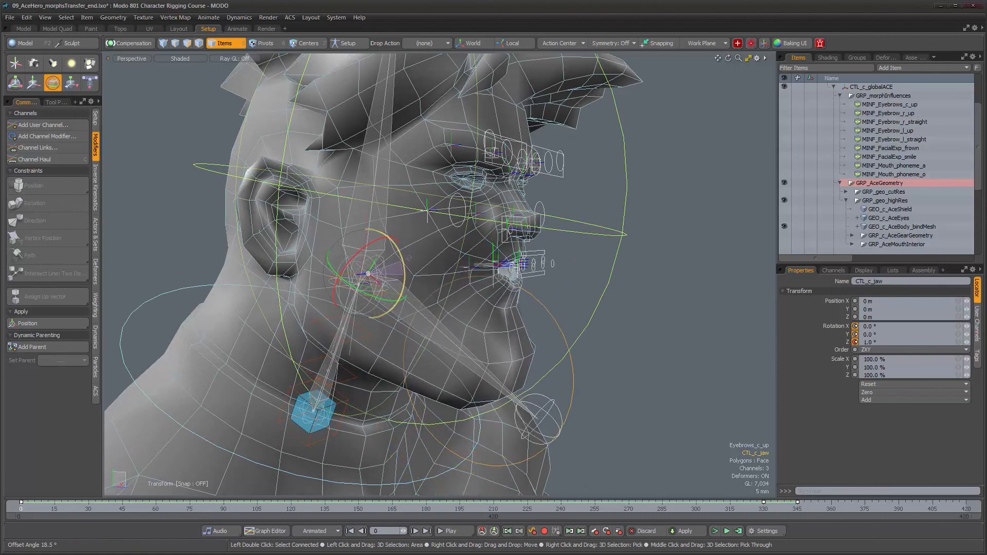
alt+drag(617, 319, 548, 325)
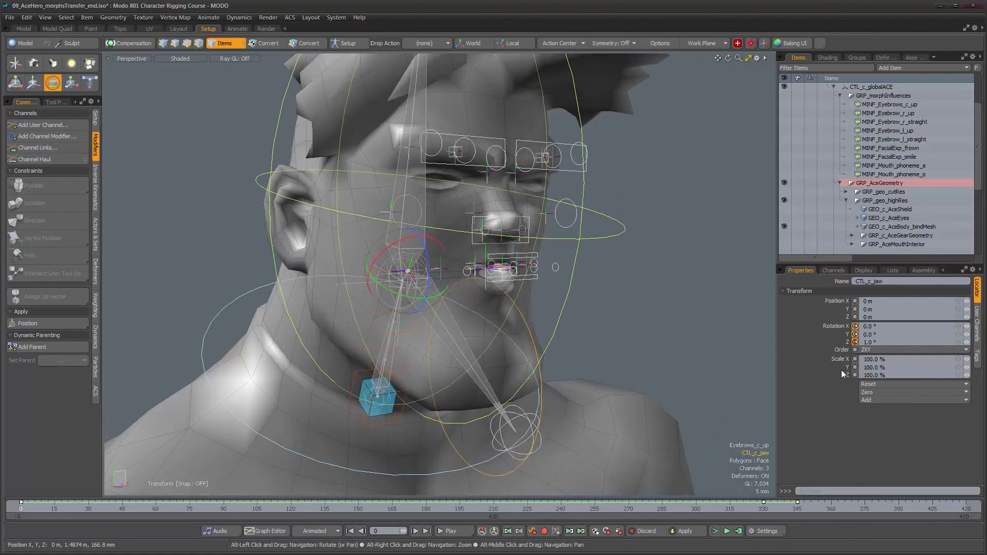
key(space)
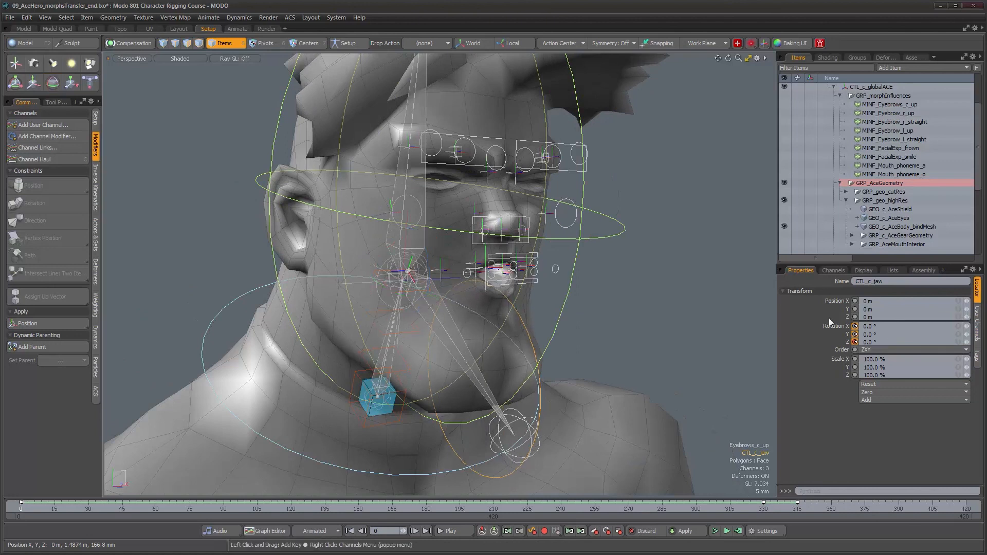
Step: Set the strength of MINF_Mouth_phoneme_o back to 0% and check the character's face
click(889, 174)
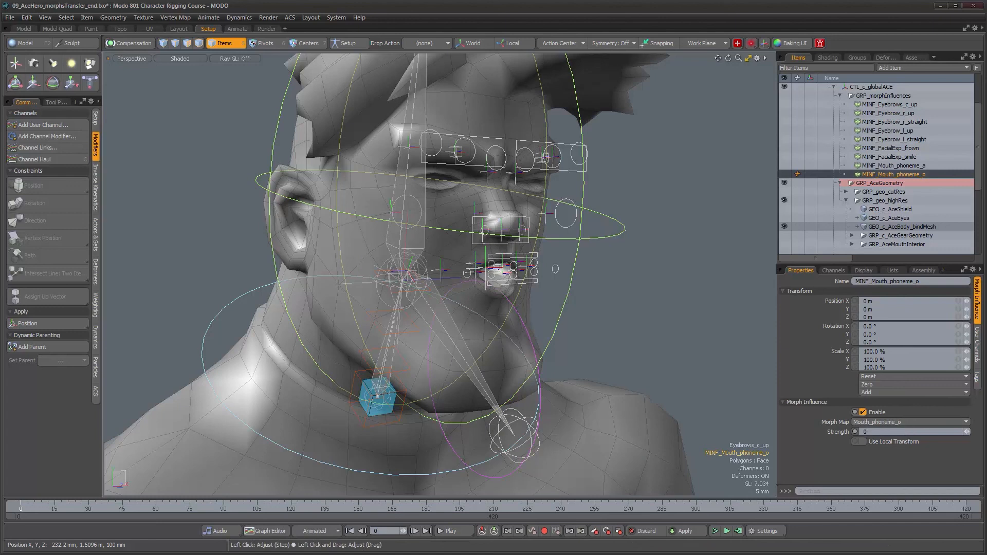
key(Return)
mouse_move(558, 281)
alt+mouse_down()
mouse_move(456, 279)
mouse_move(571, 286)
alt+mouse_up()
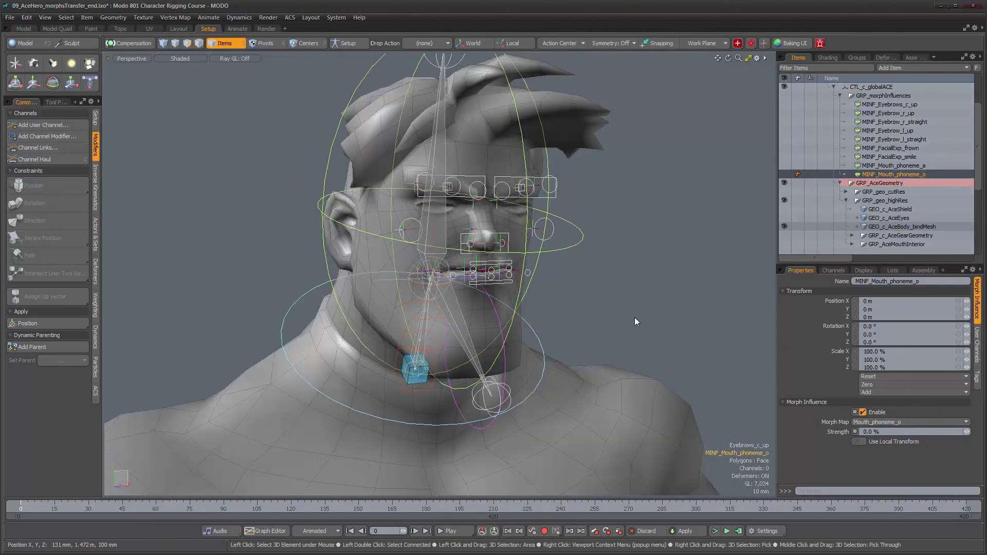
alt+drag(399, 280, 485, 270)
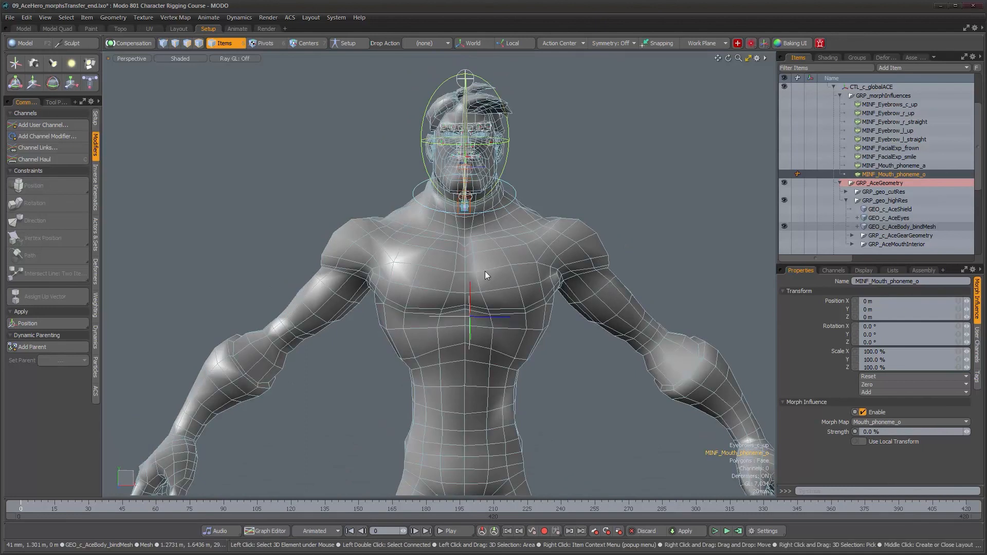
alt+drag(473, 265, 487, 284)
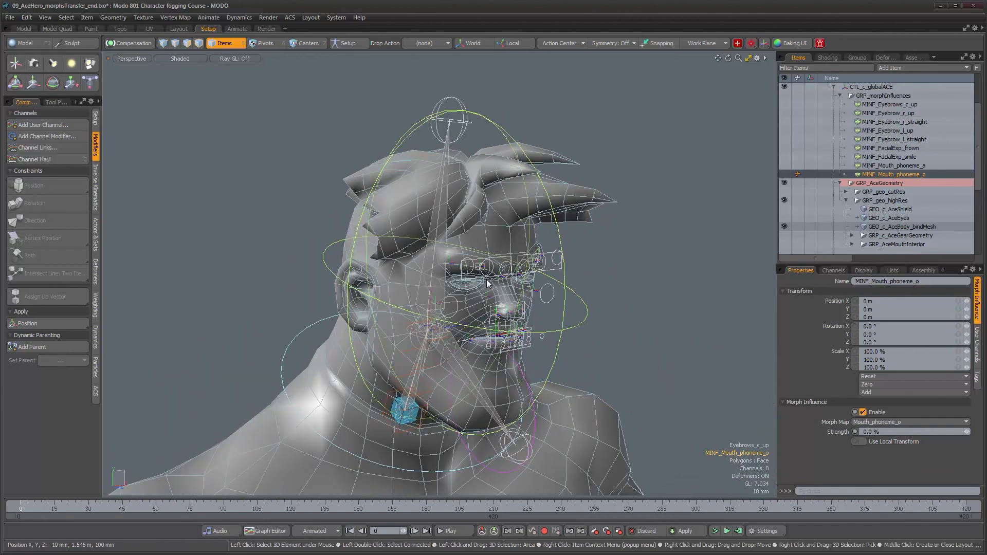
alt+drag(487, 284, 519, 284)
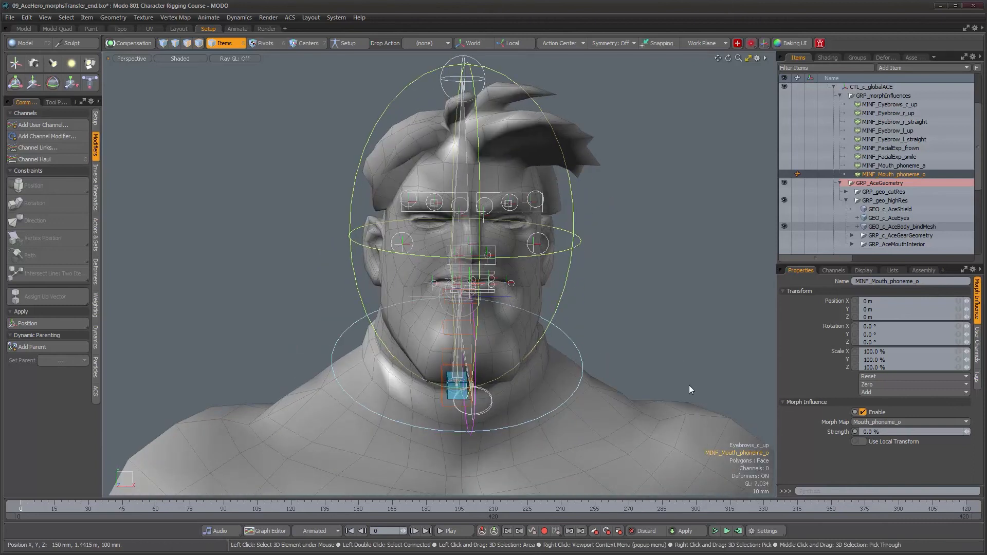